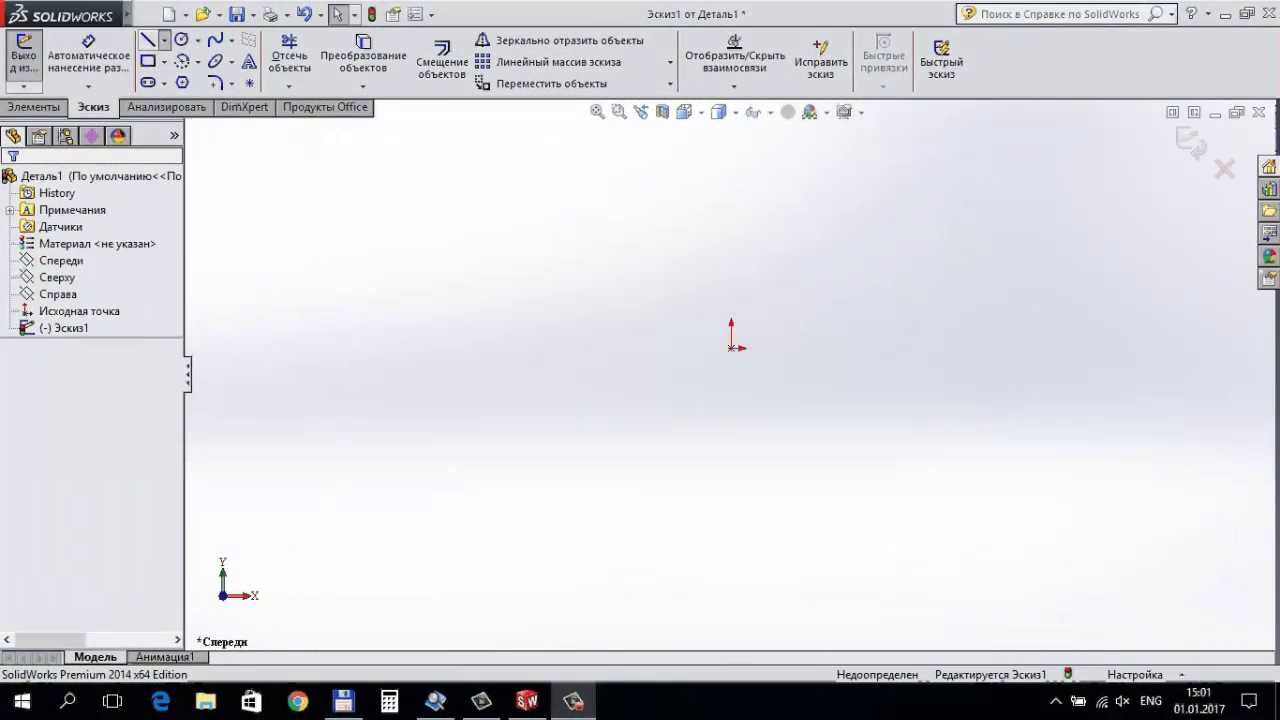
Draw a vertical construction centerline straight down from the origin.
click(164, 40)
click(200, 80)
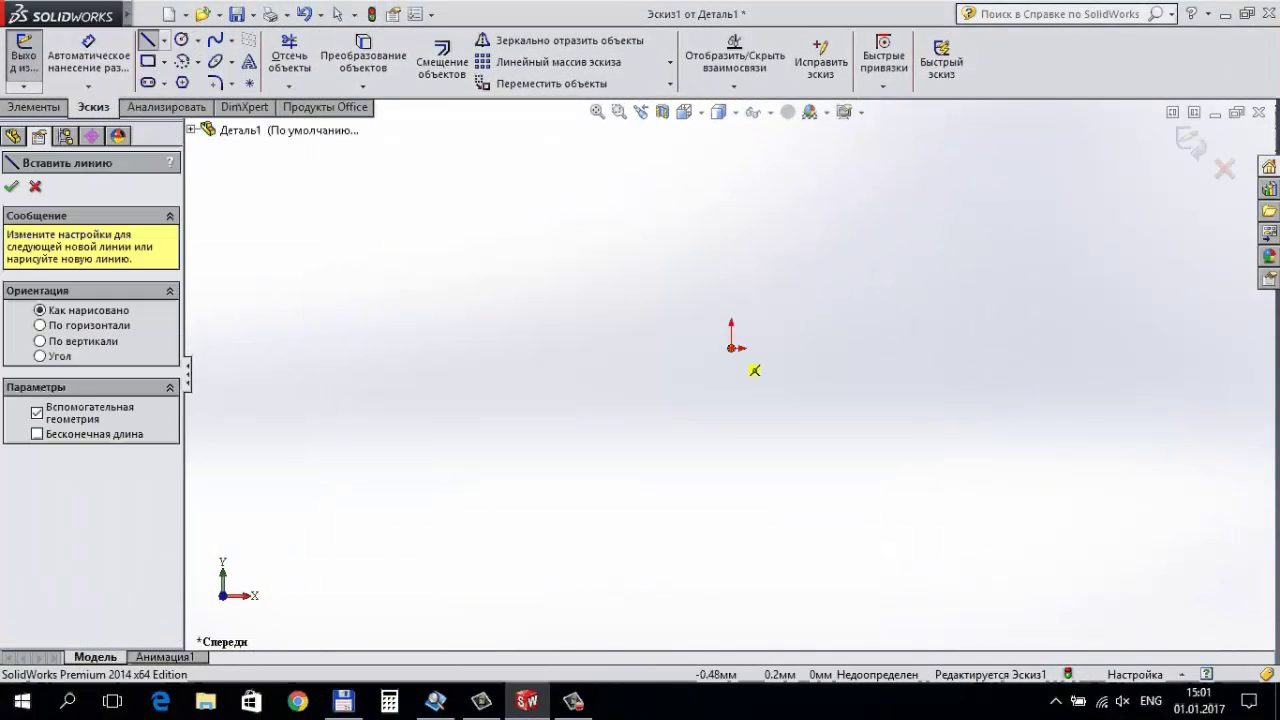
click(731, 361)
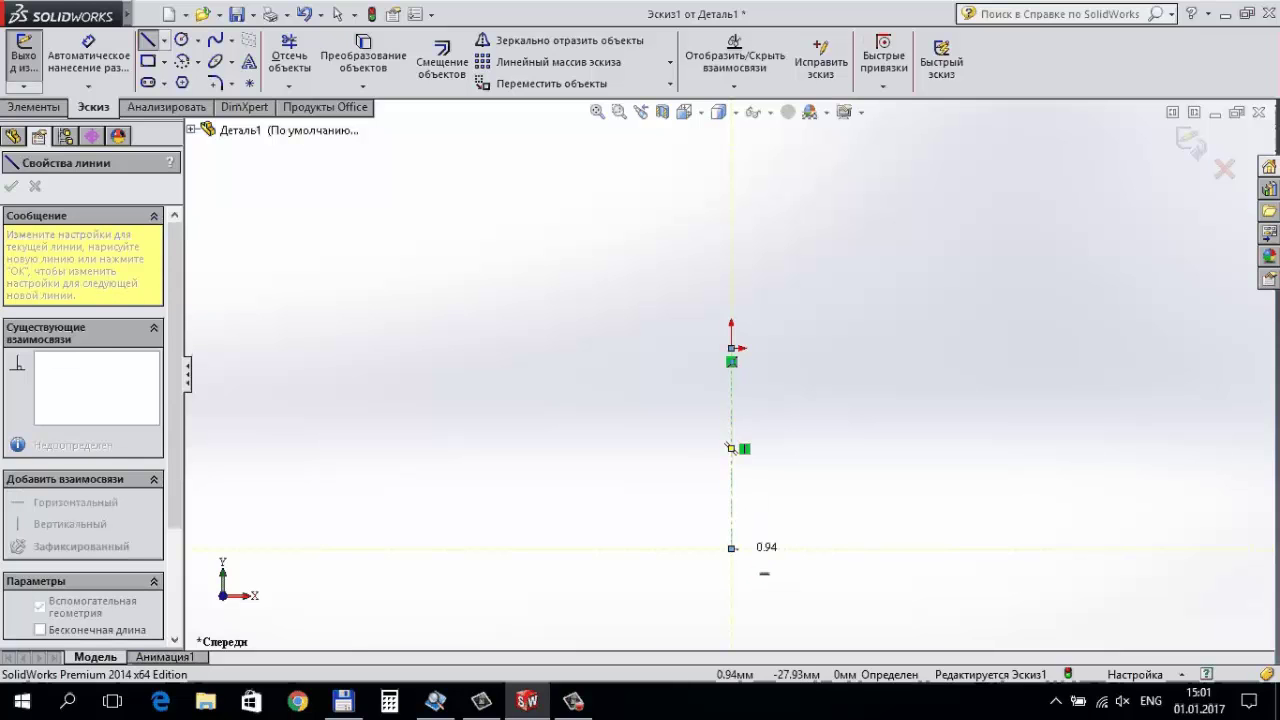
click(731, 548)
key(Escape)
Dimension the centerline's length to 2000 mm.
click(88, 60)
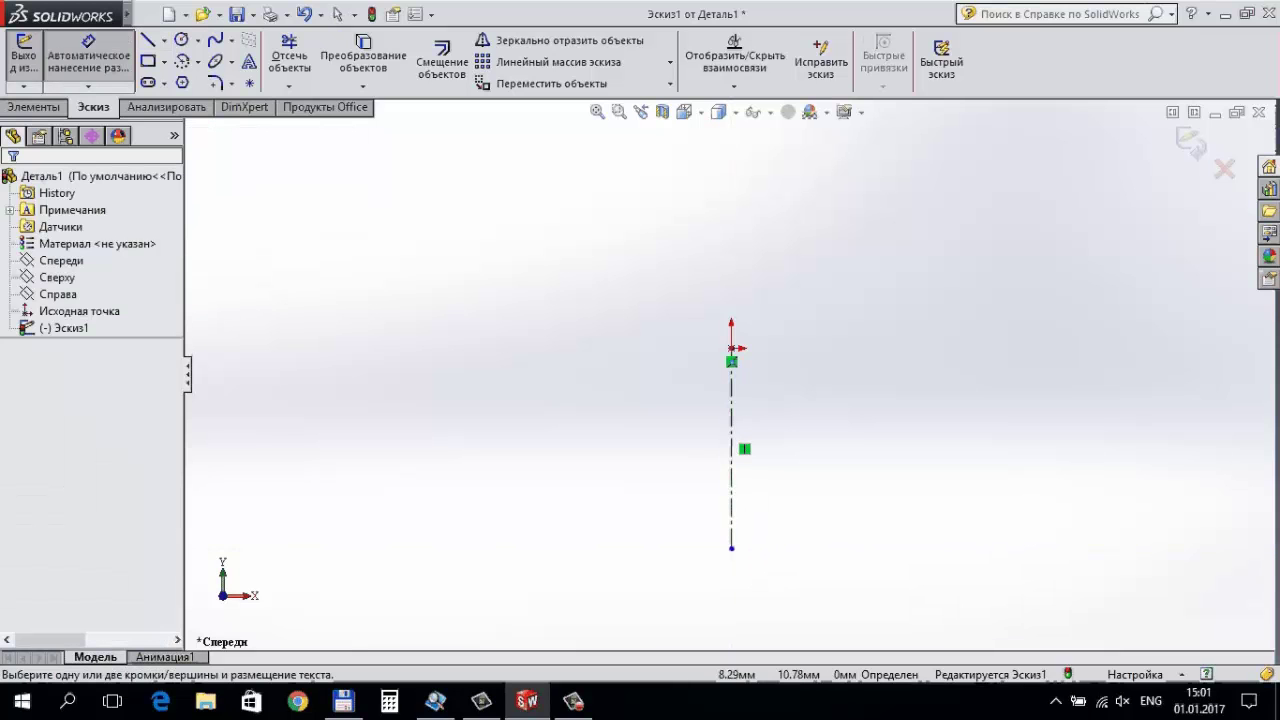
click(731, 455)
click(670, 430)
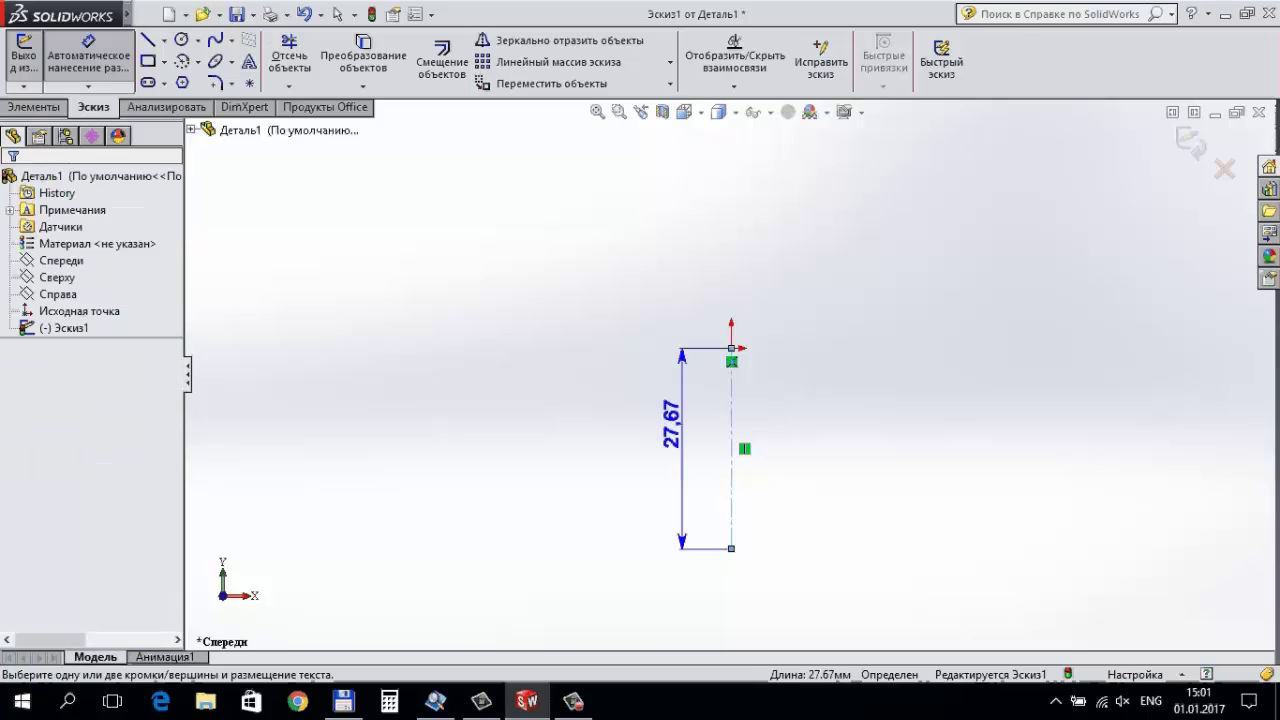
text(2000)
key(Return)
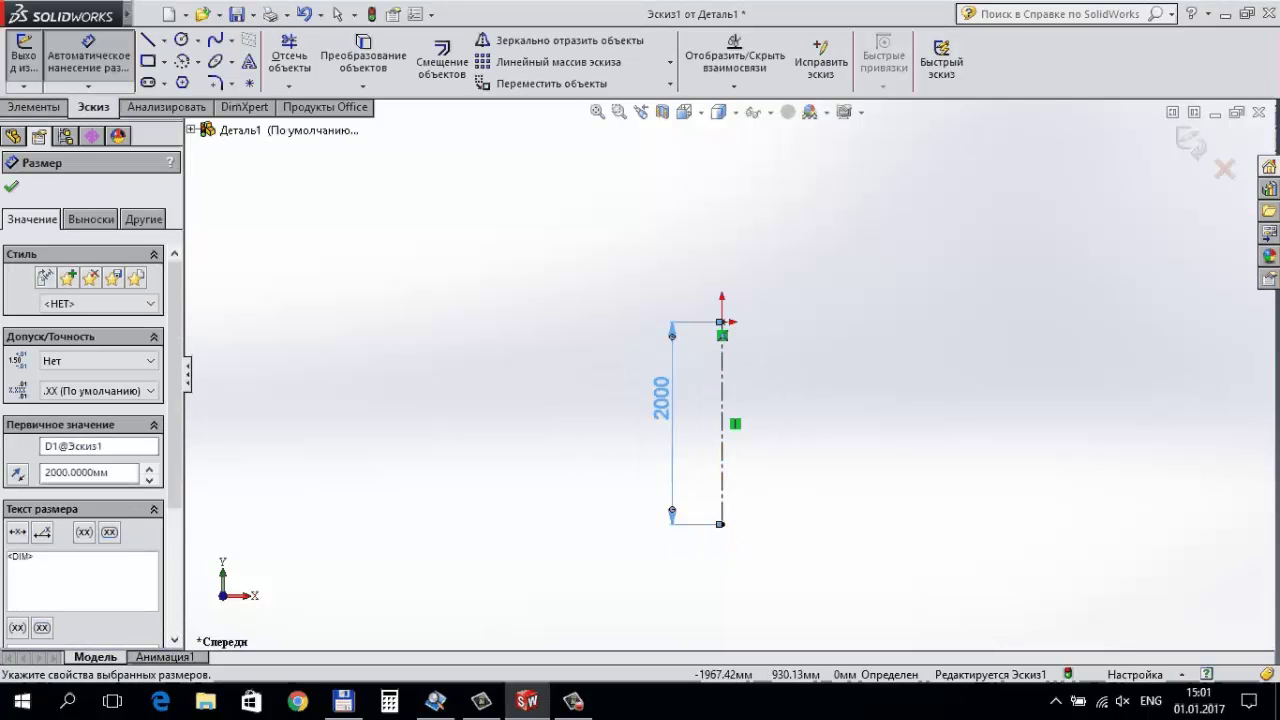
click(197, 61)
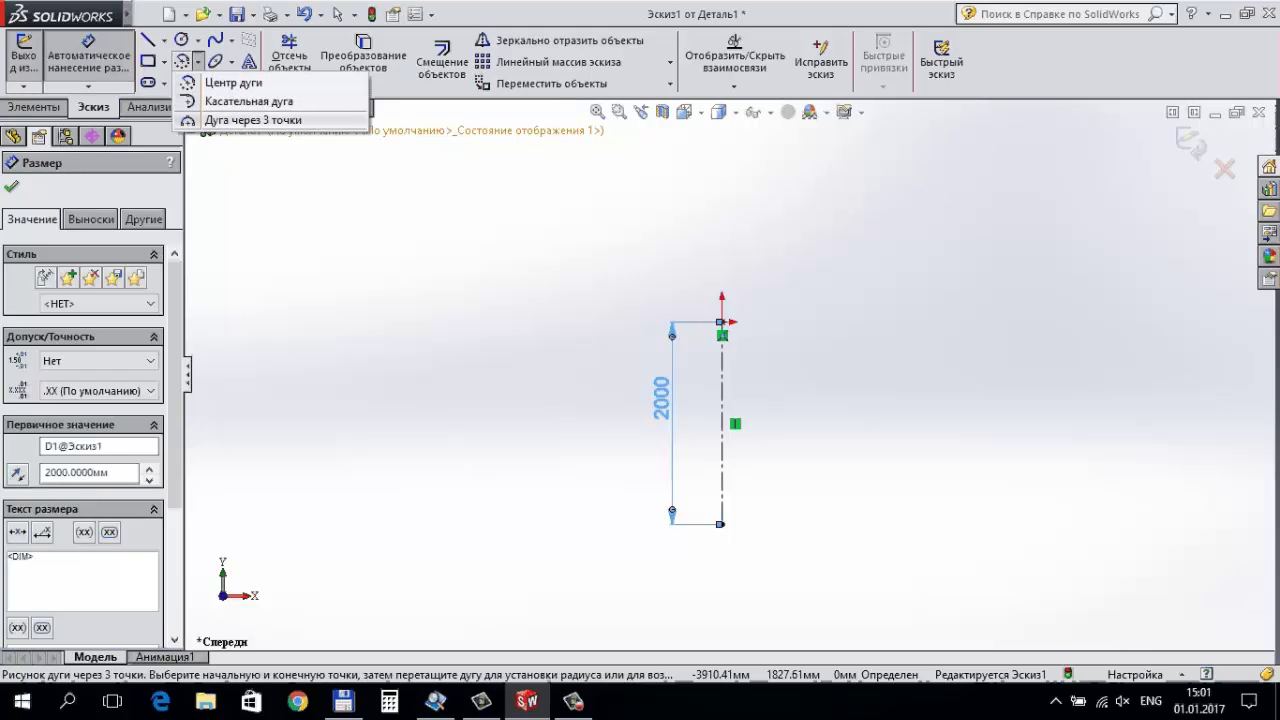
Draw the first five 3-point arcs zigzagging out and in from the tree's tip.
click(253, 120)
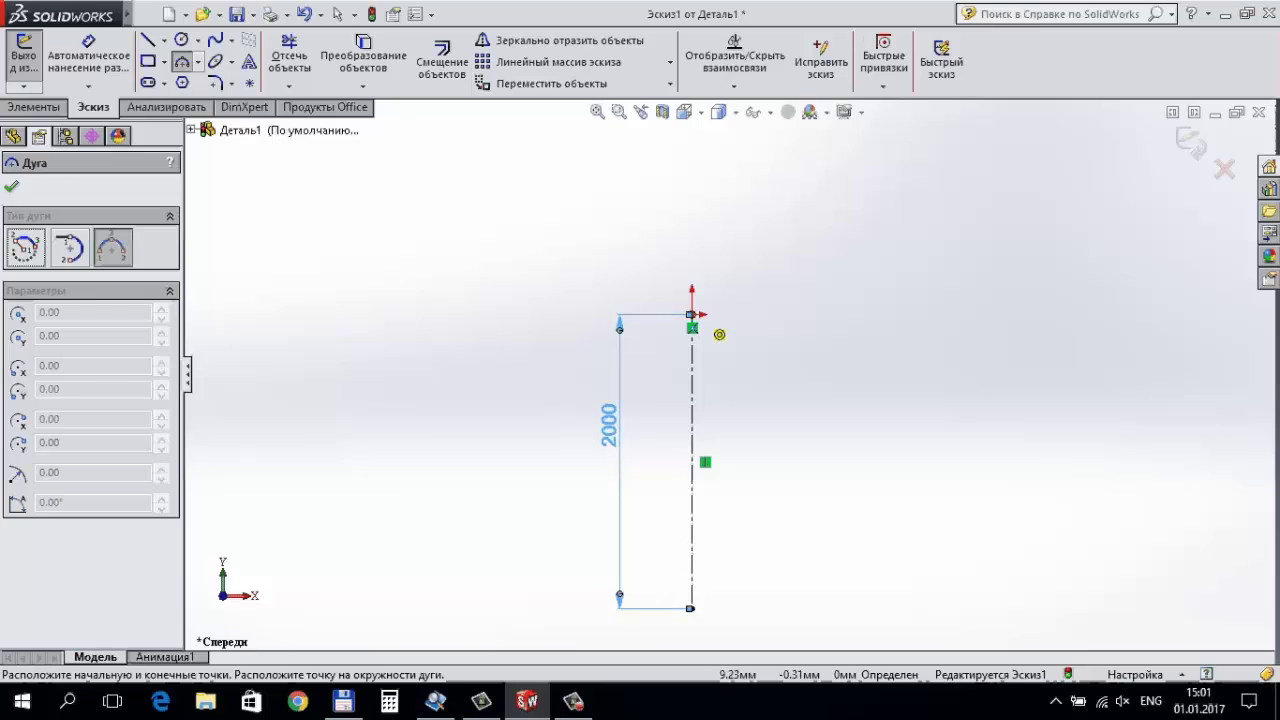
click(691, 314)
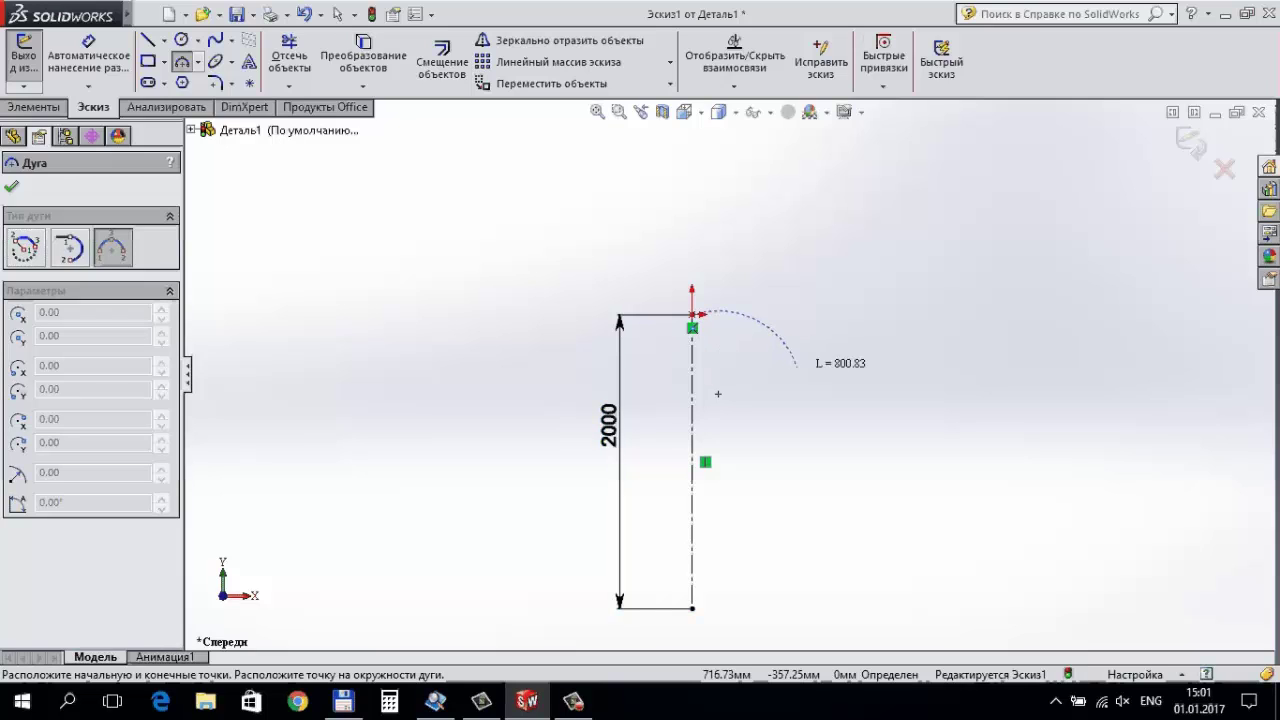
click(797, 368)
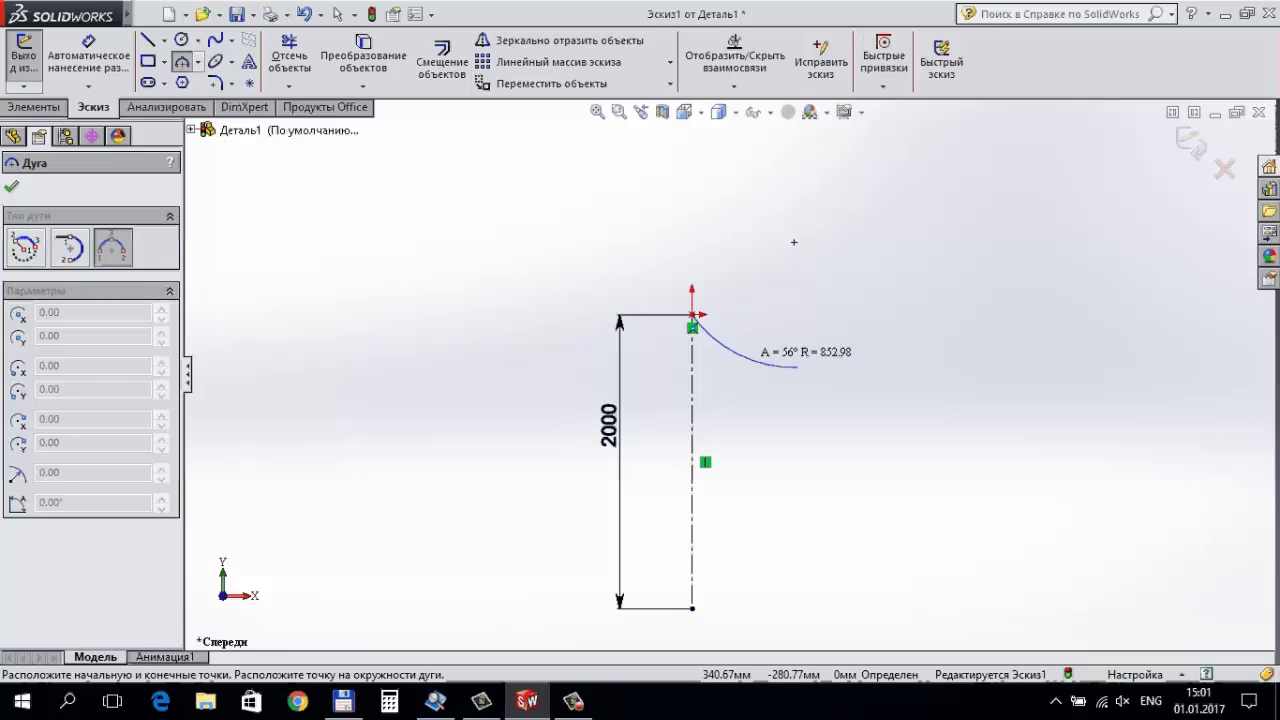
click(794, 242)
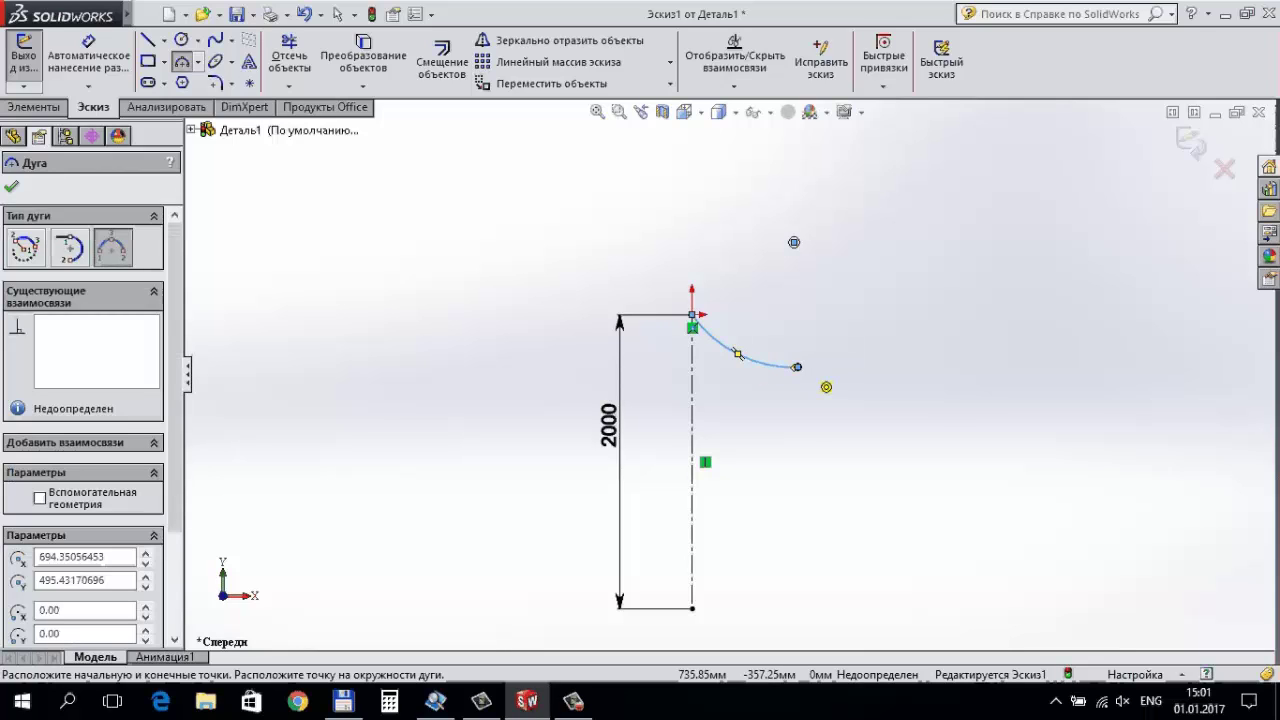
click(797, 367)
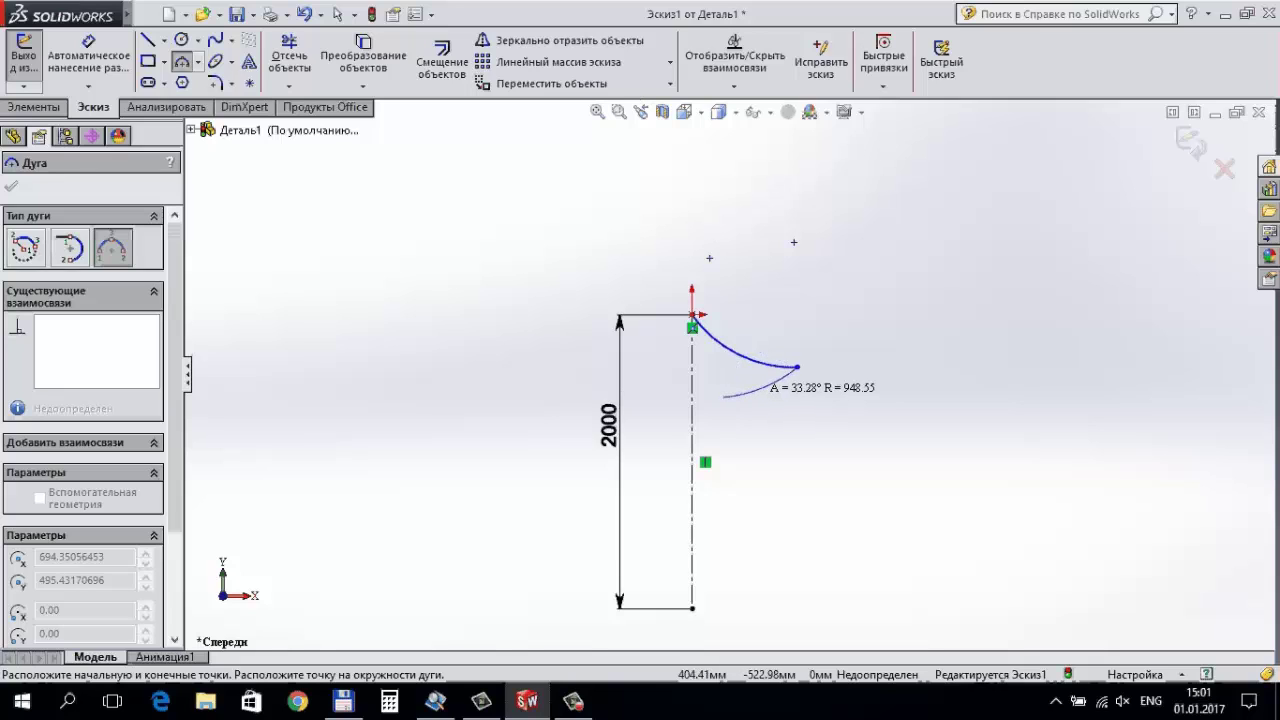
click(724, 397)
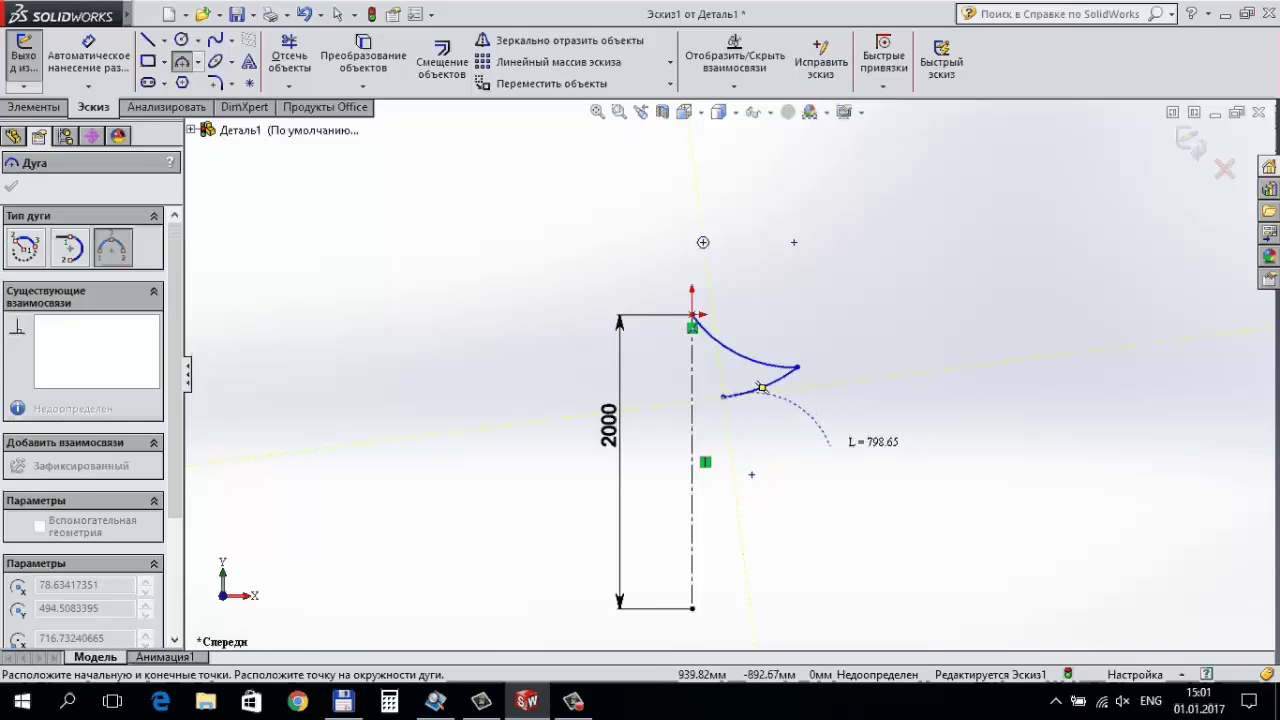
click(829, 445)
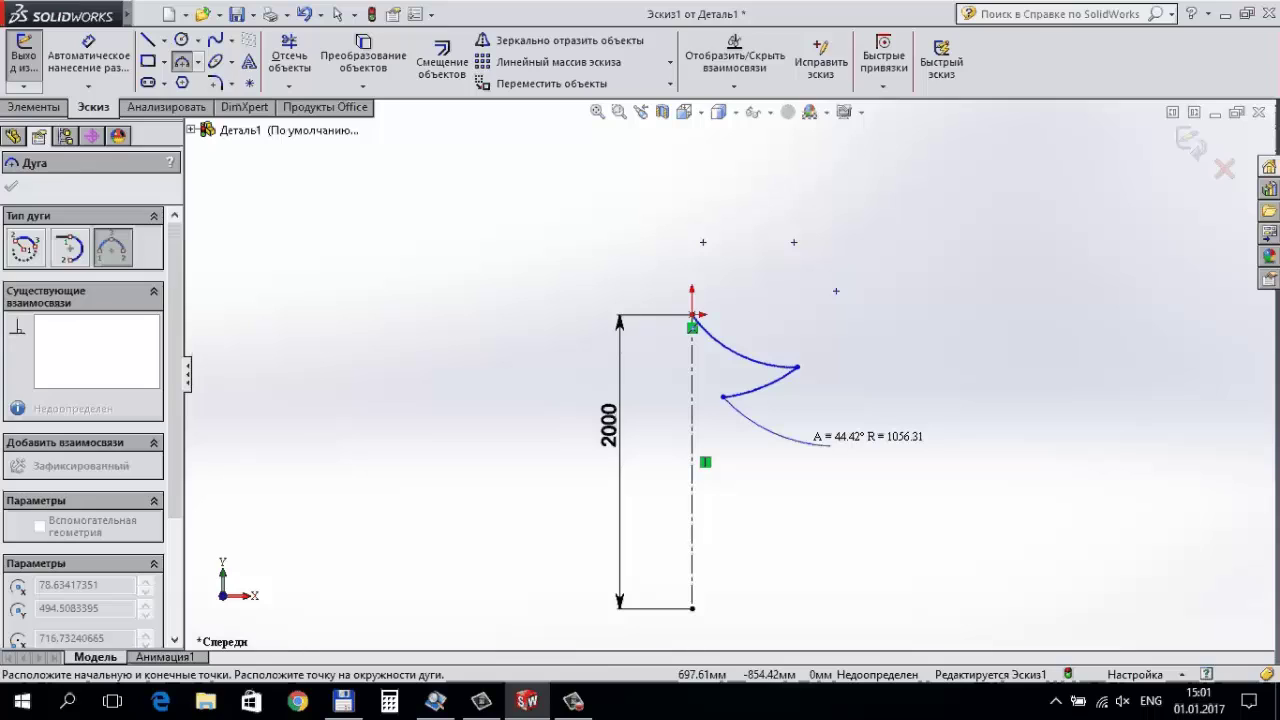
click(771, 432)
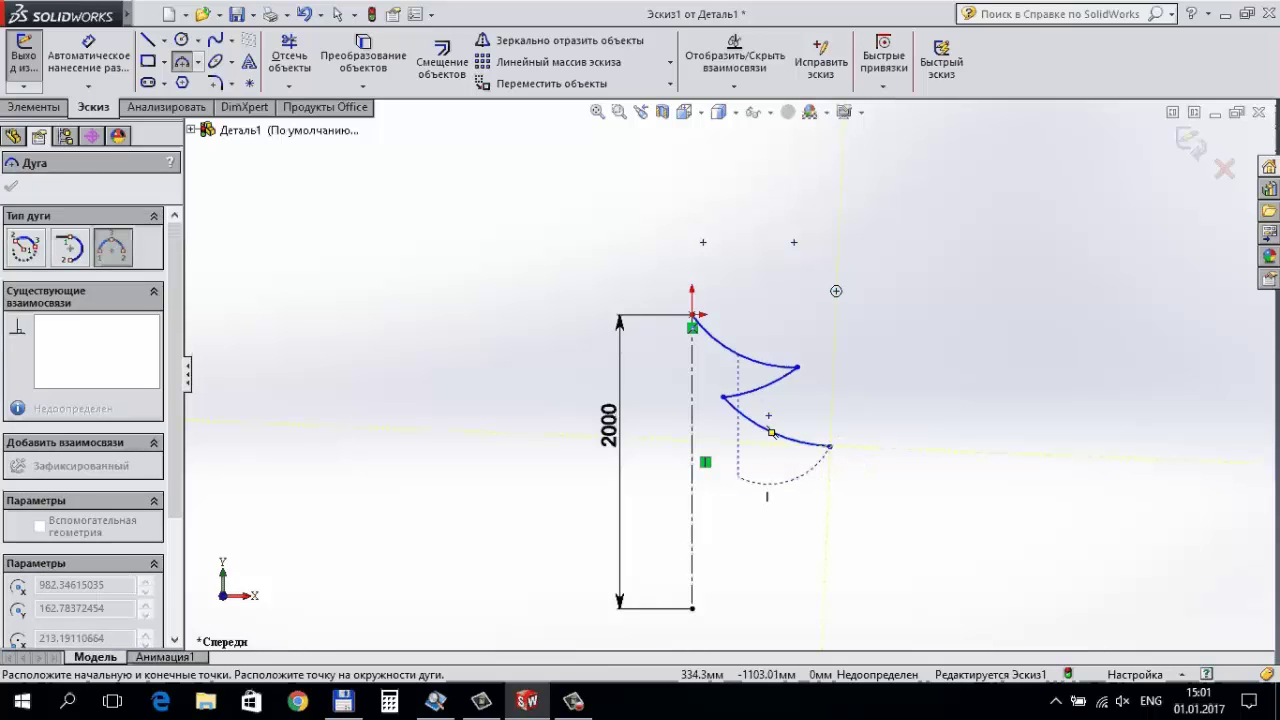
click(738, 474)
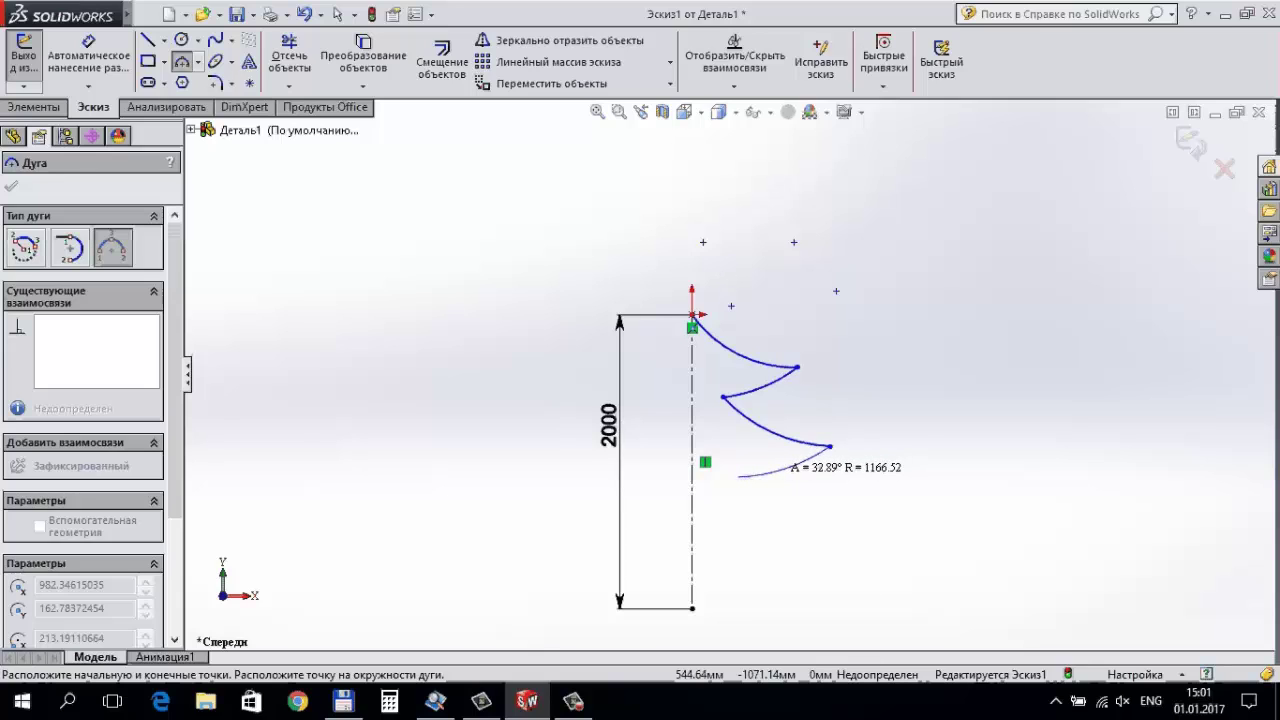
click(766, 497)
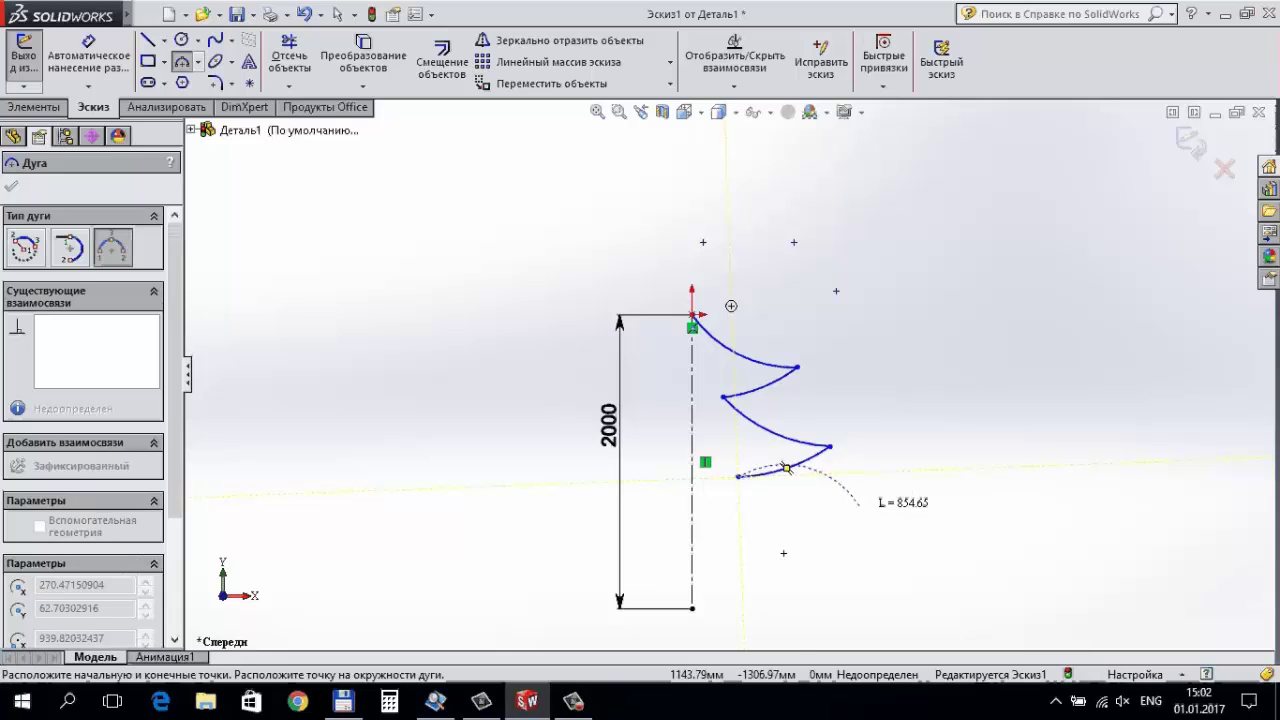
click(858, 505)
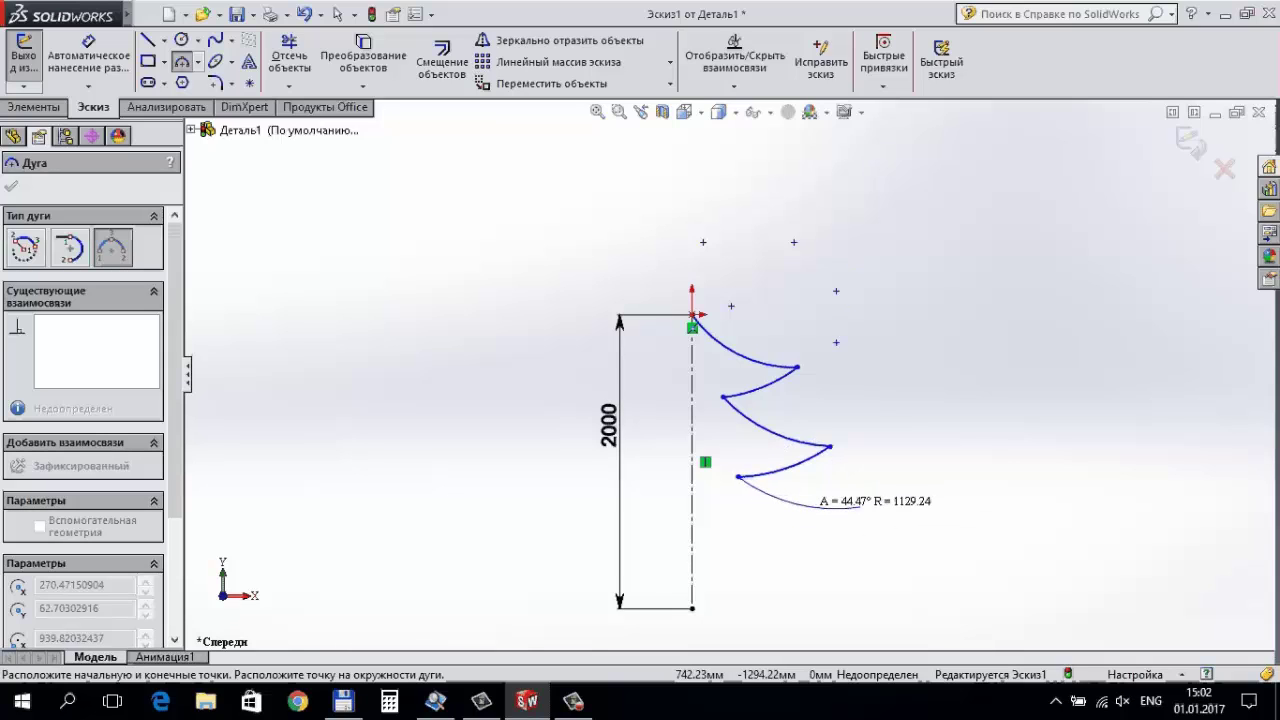
click(815, 511)
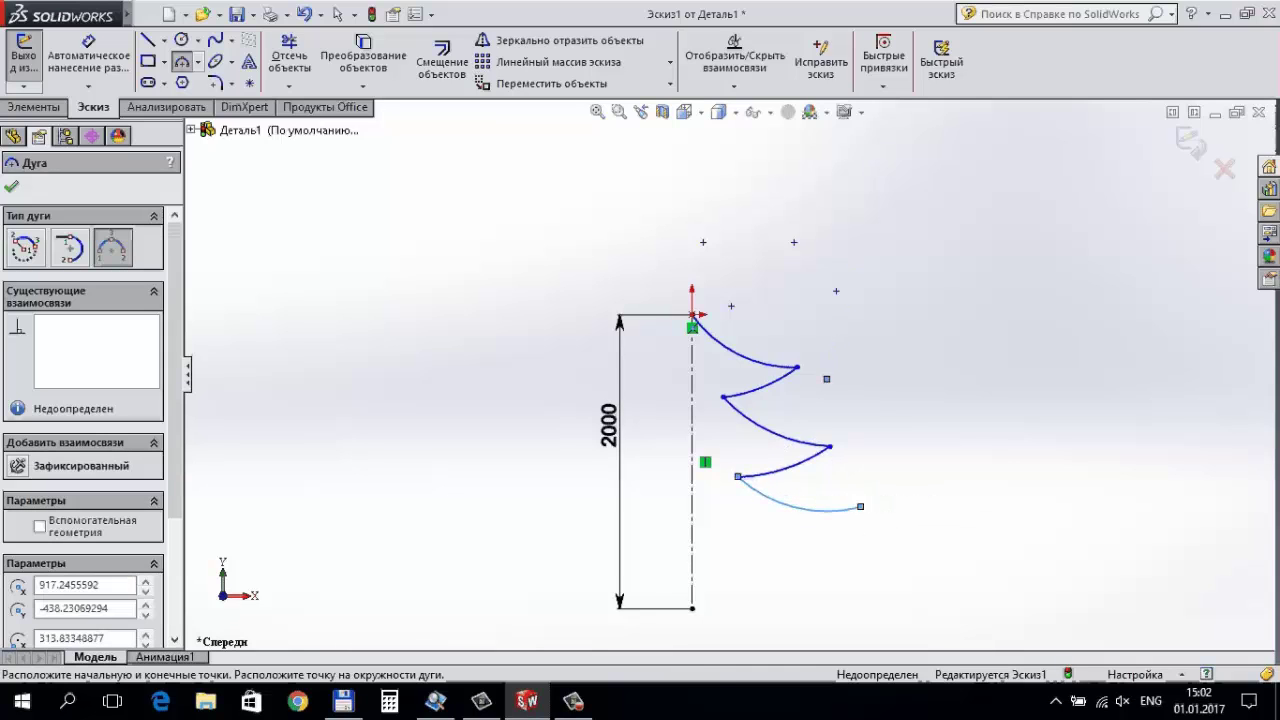
Add the sixth and seventh tier arcs and a curved base arc ending at the centerline's bottom.
click(860, 507)
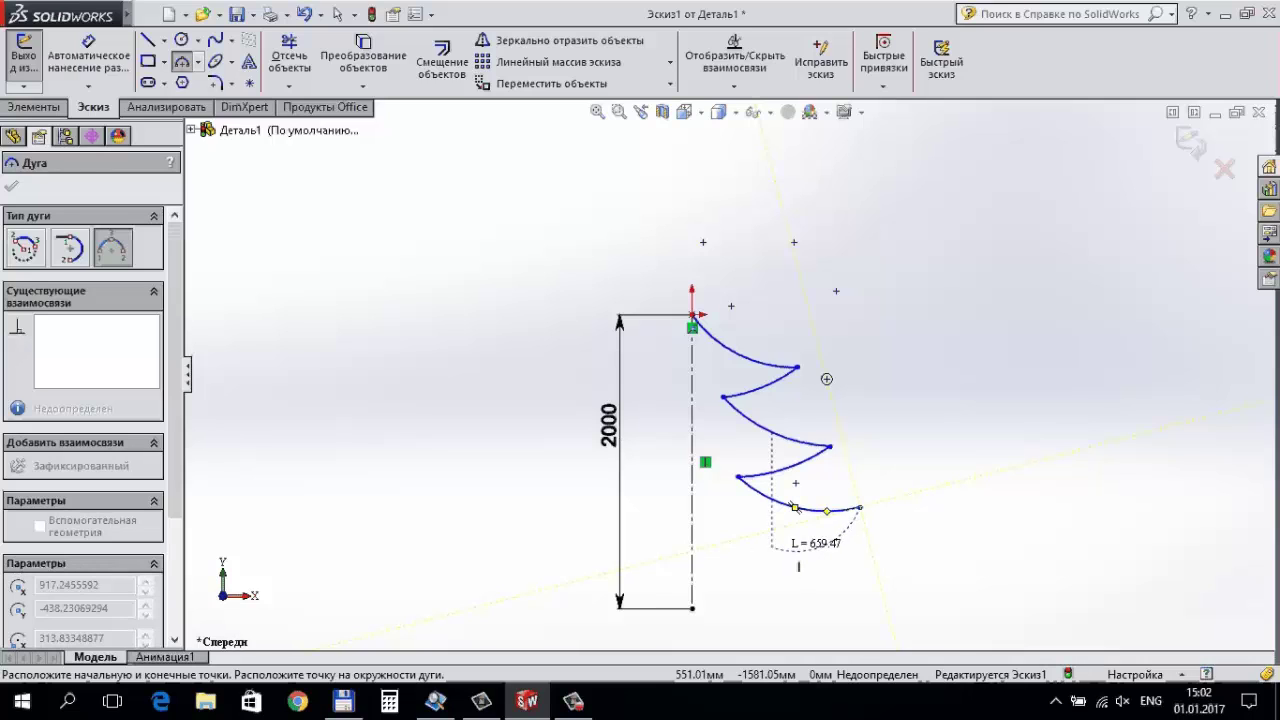
click(772, 545)
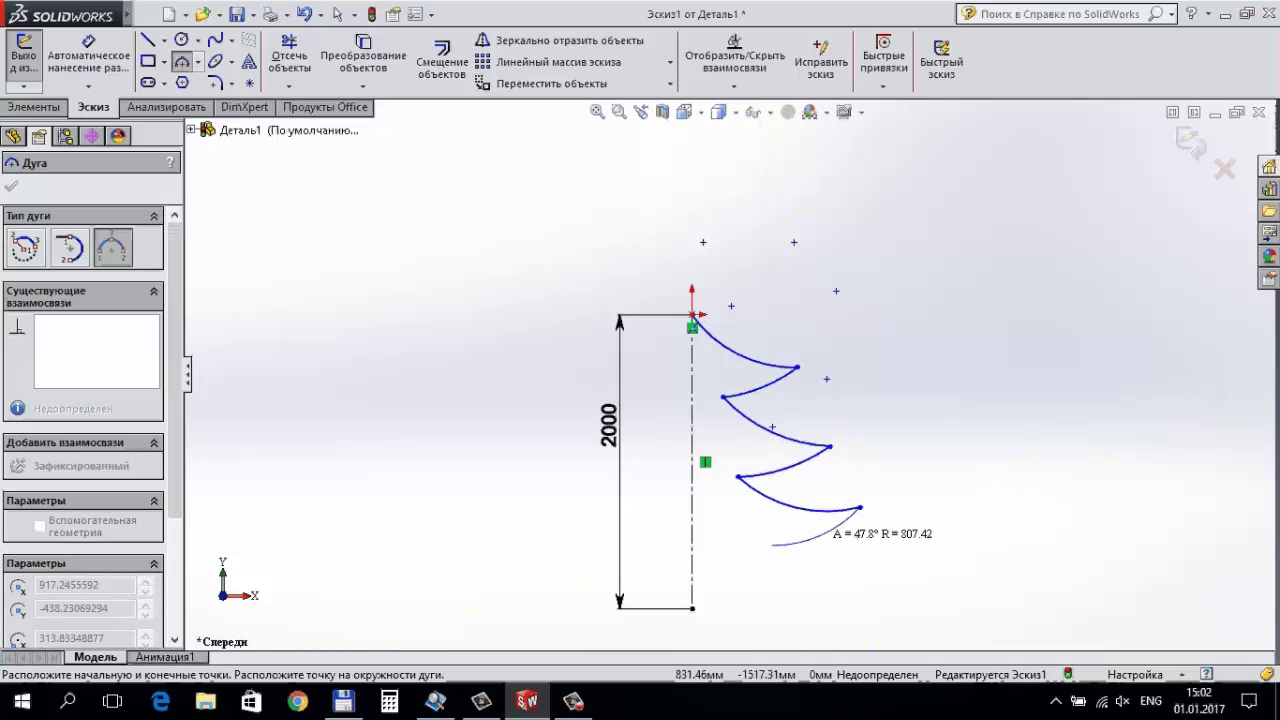
click(822, 529)
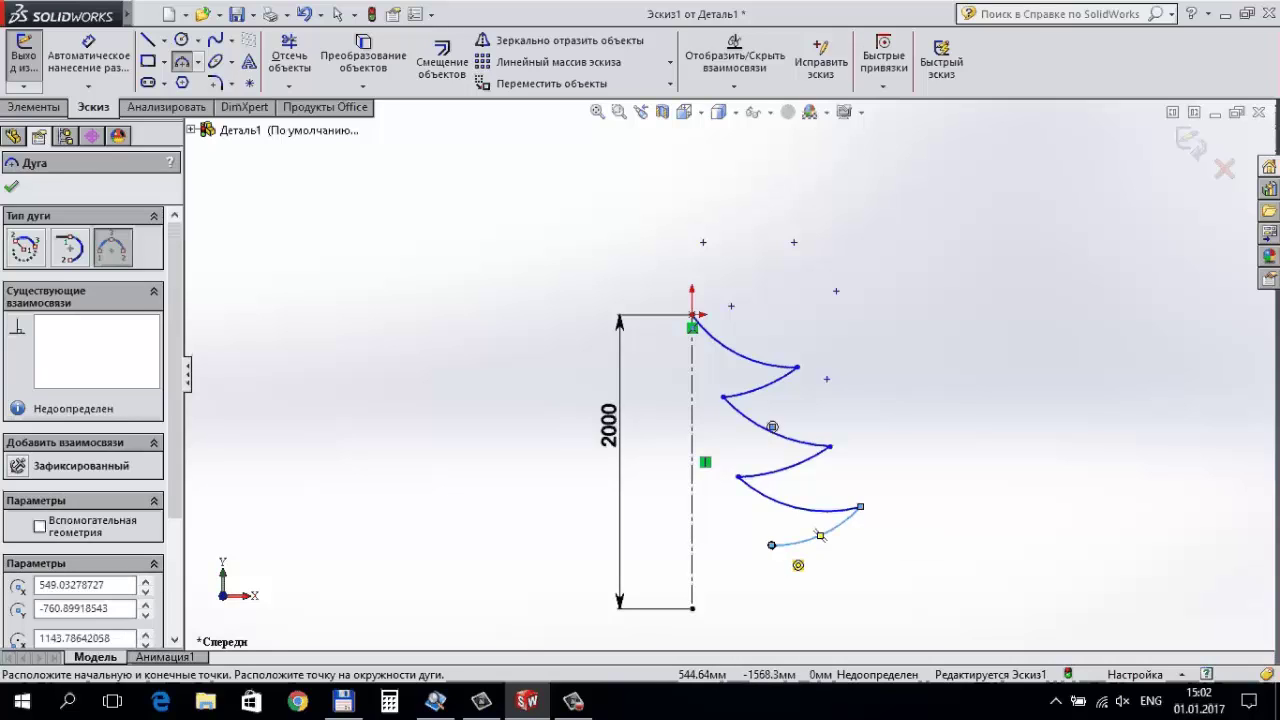
click(772, 545)
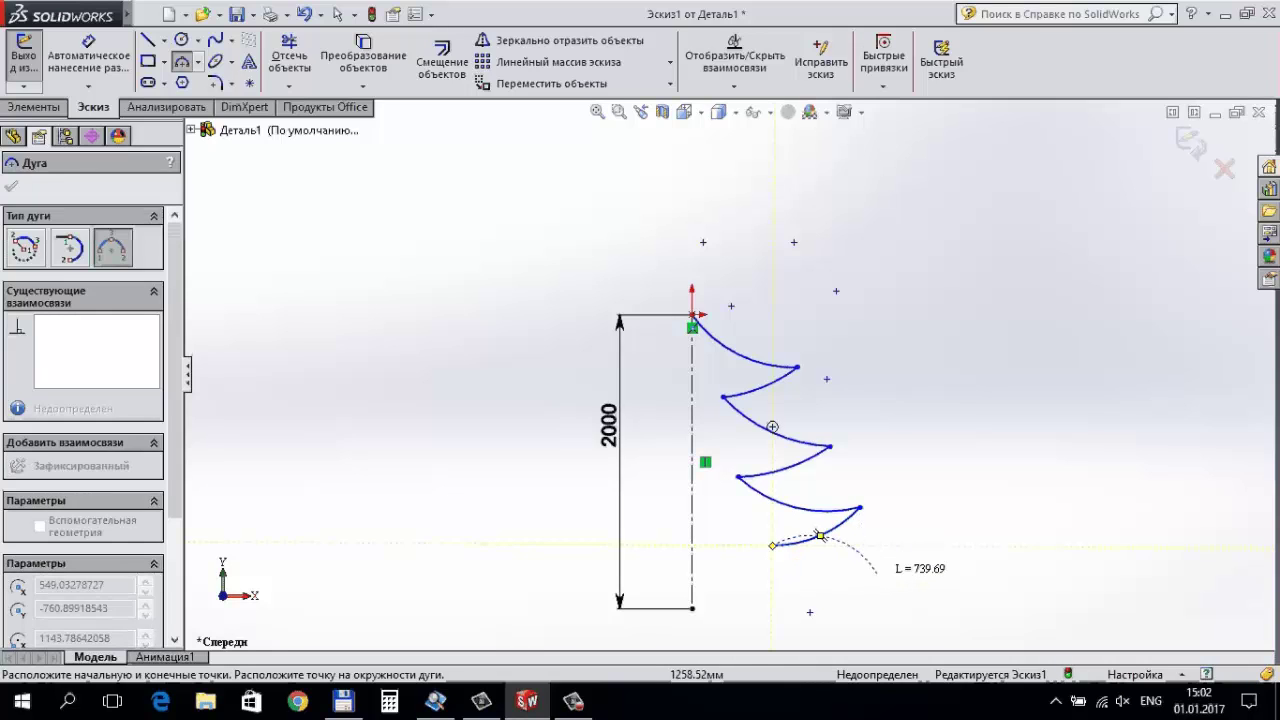
click(876, 572)
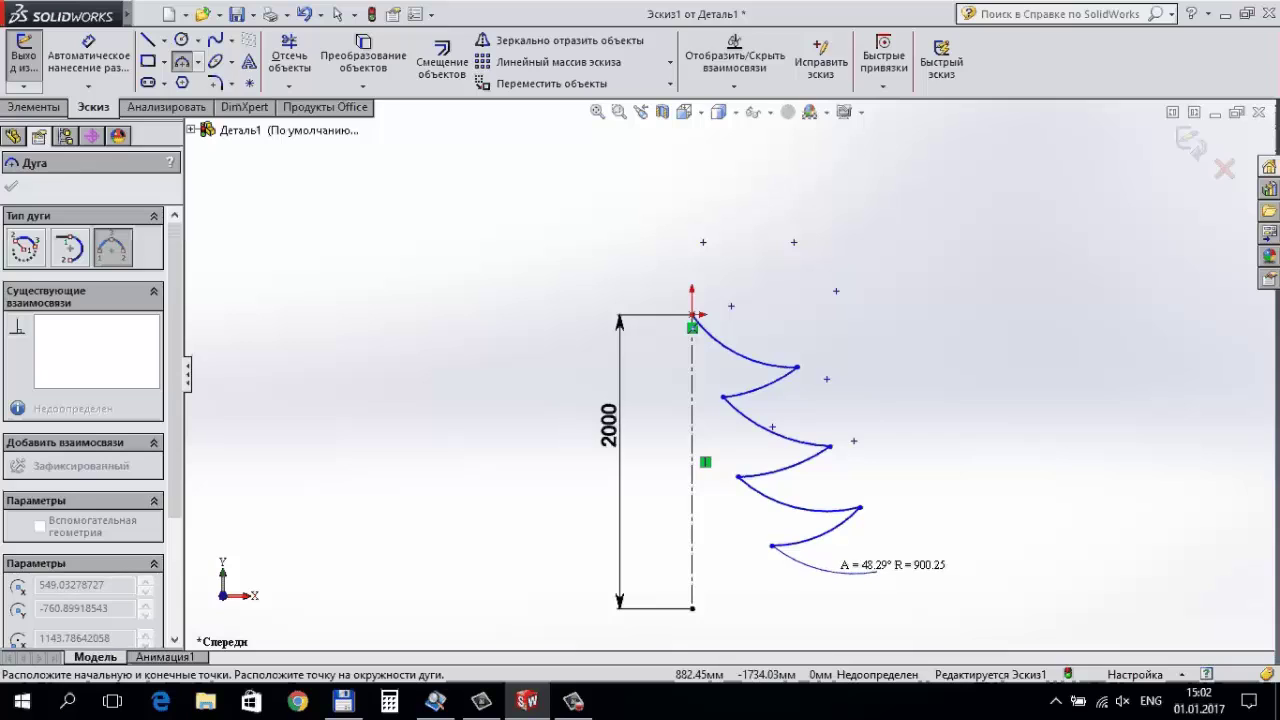
click(832, 571)
click(877, 571)
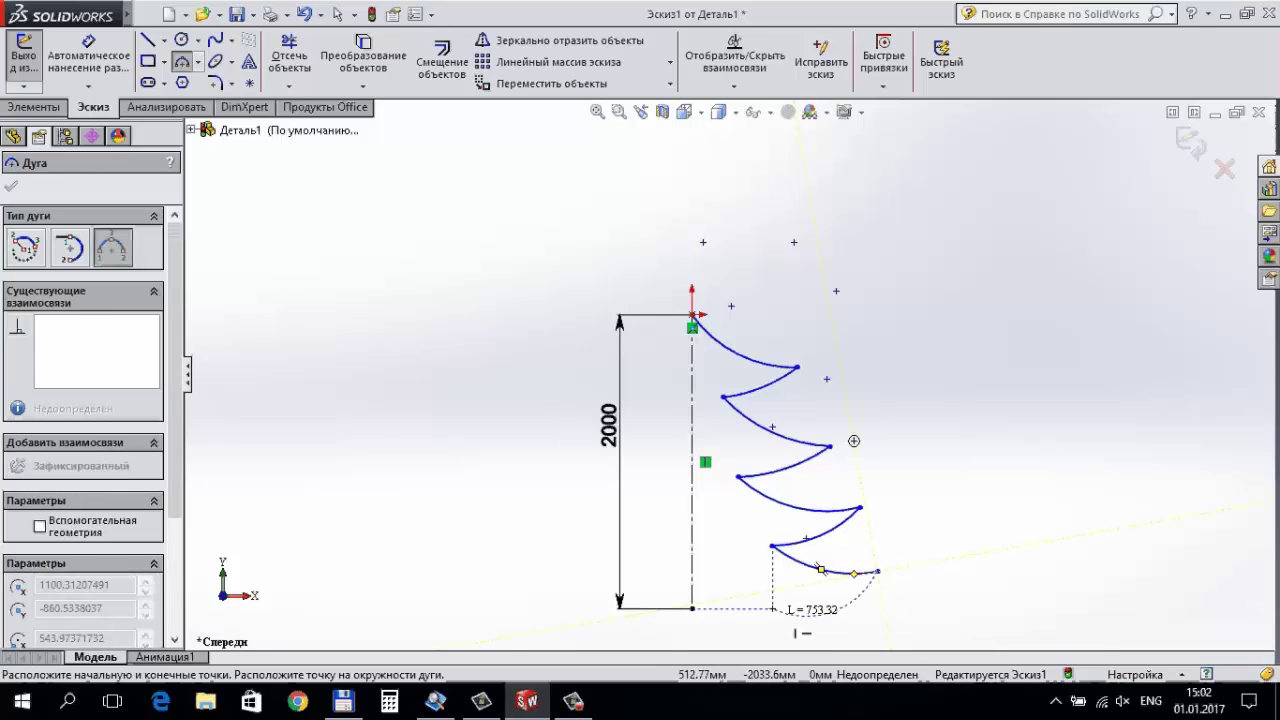
click(692, 608)
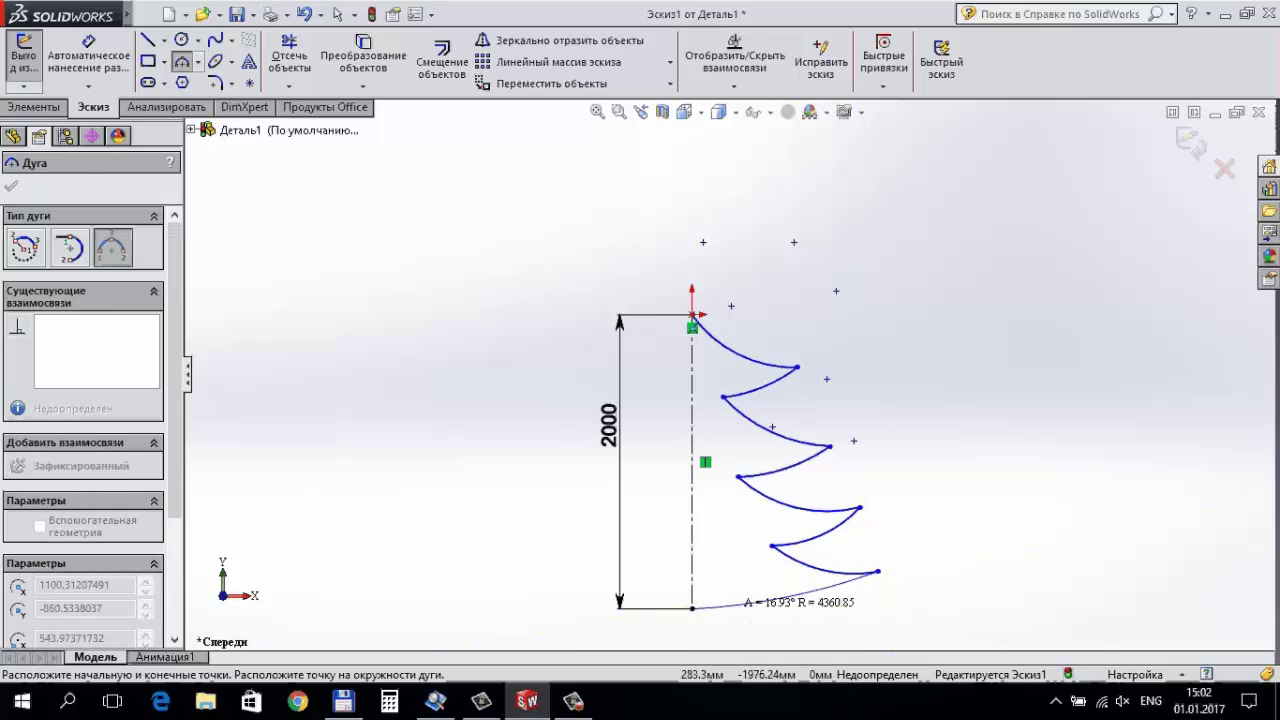
click(786, 601)
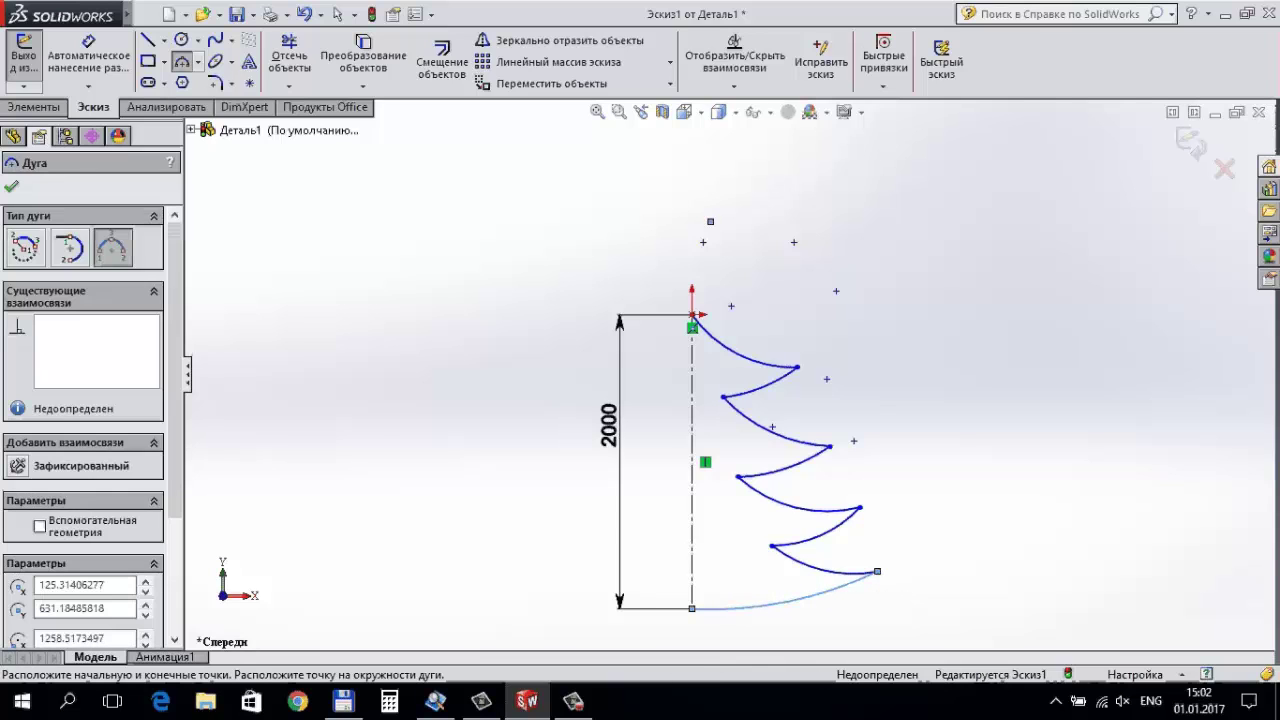
key(Escape)
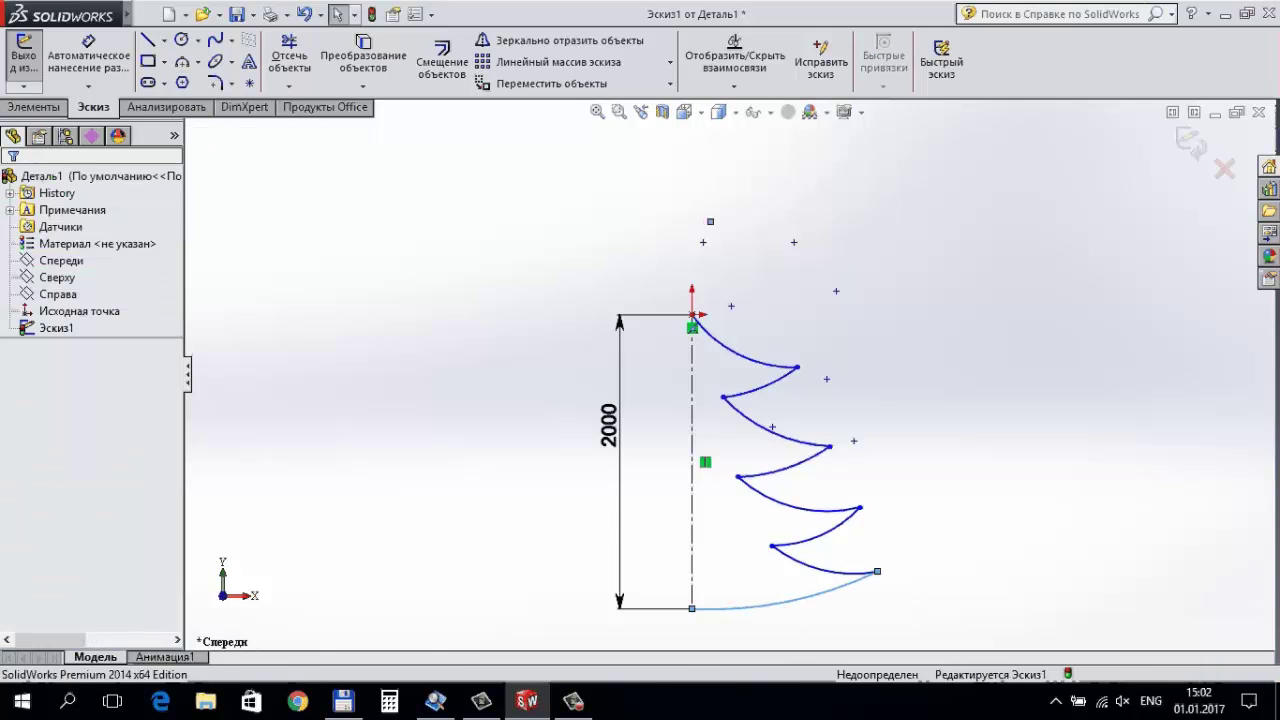
Dimension the tip arc at R800 and the second arc at R1000.
click(88, 55)
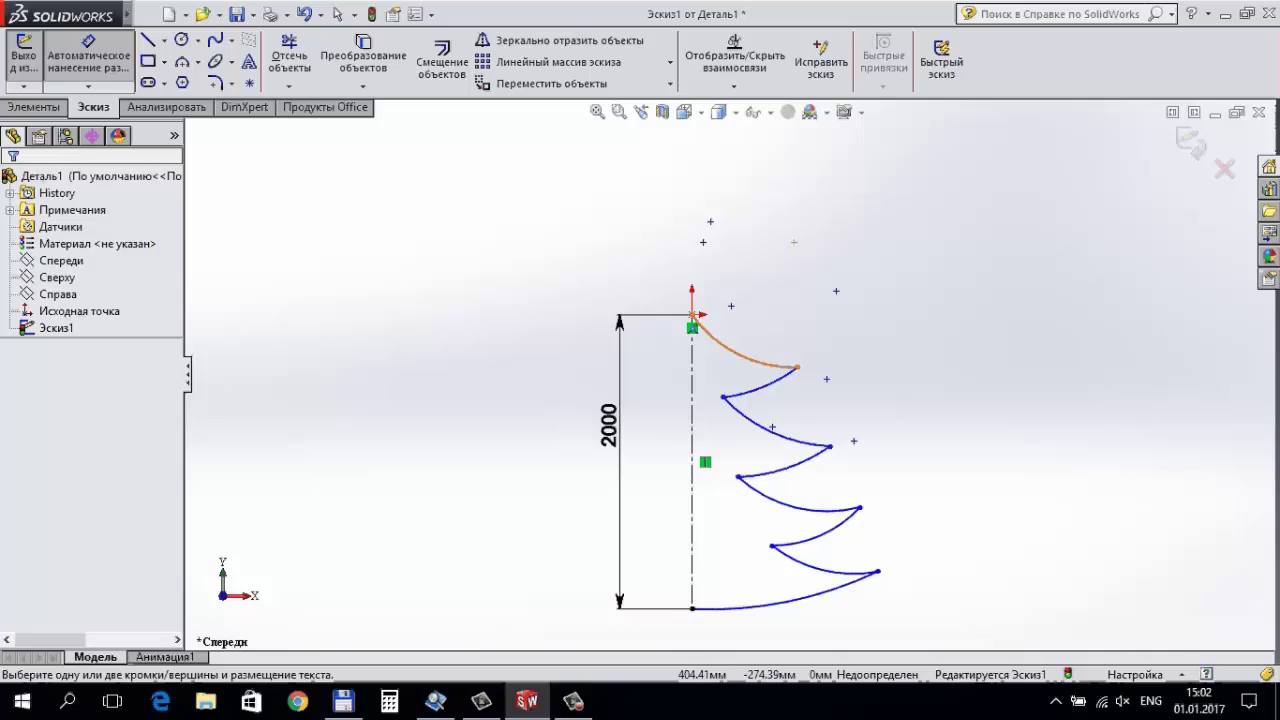
click(745, 352)
click(794, 242)
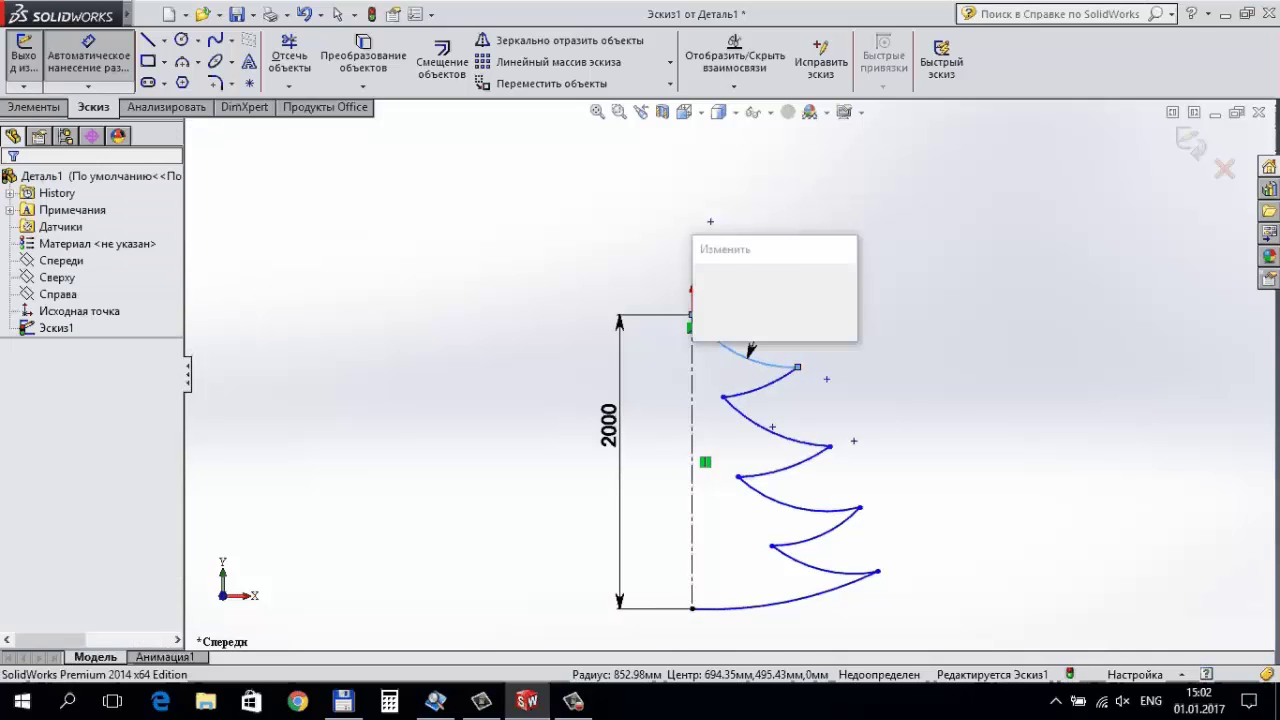
key(Escape)
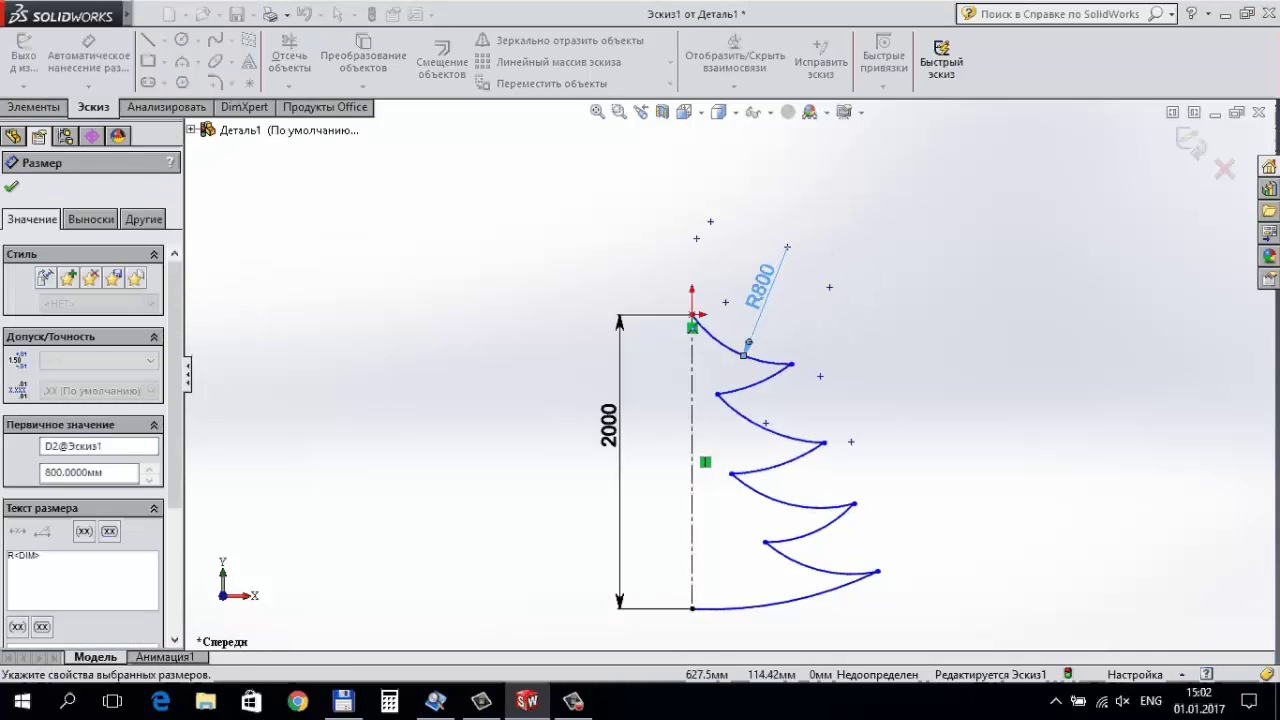
click(791, 364)
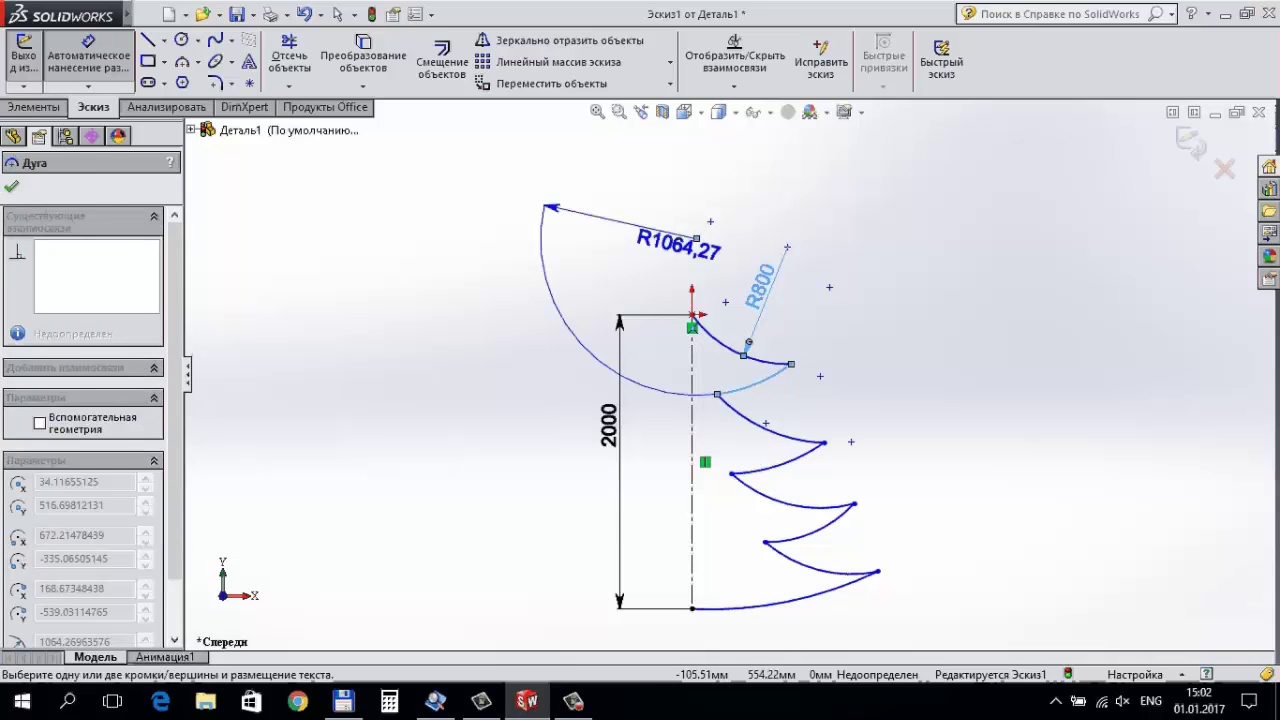
click(722, 380)
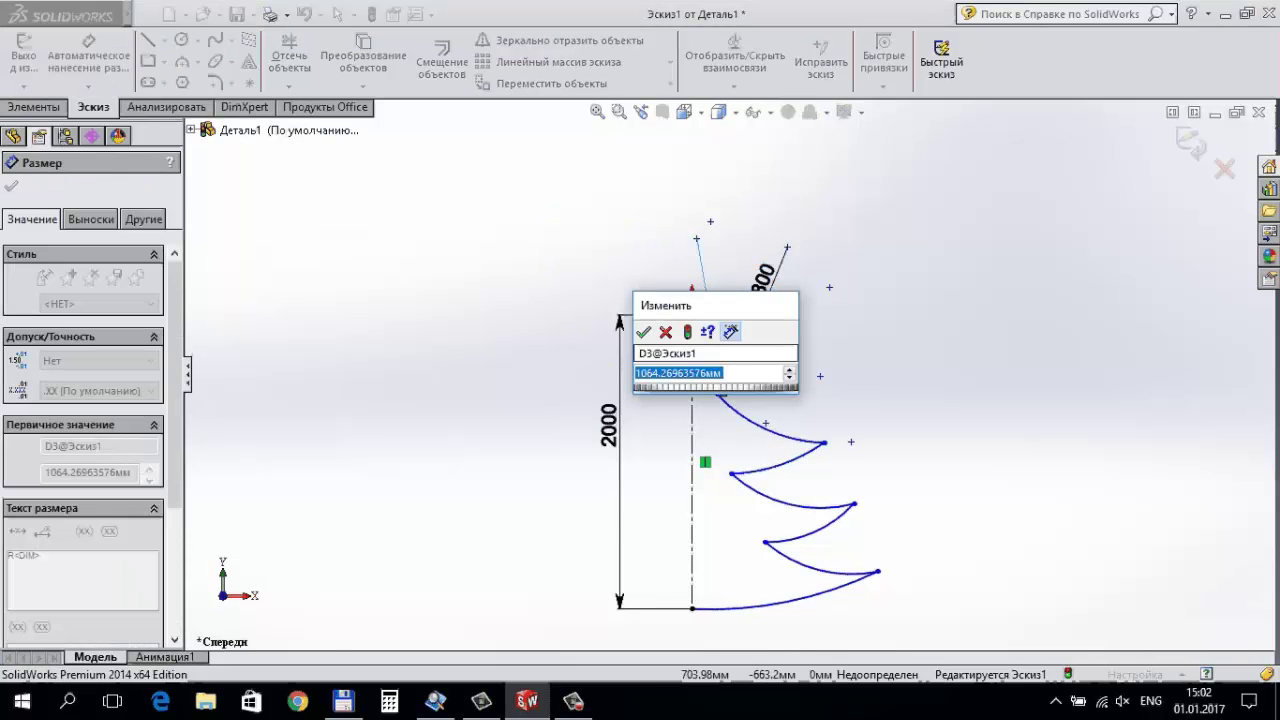
text(1000)
key(Return)
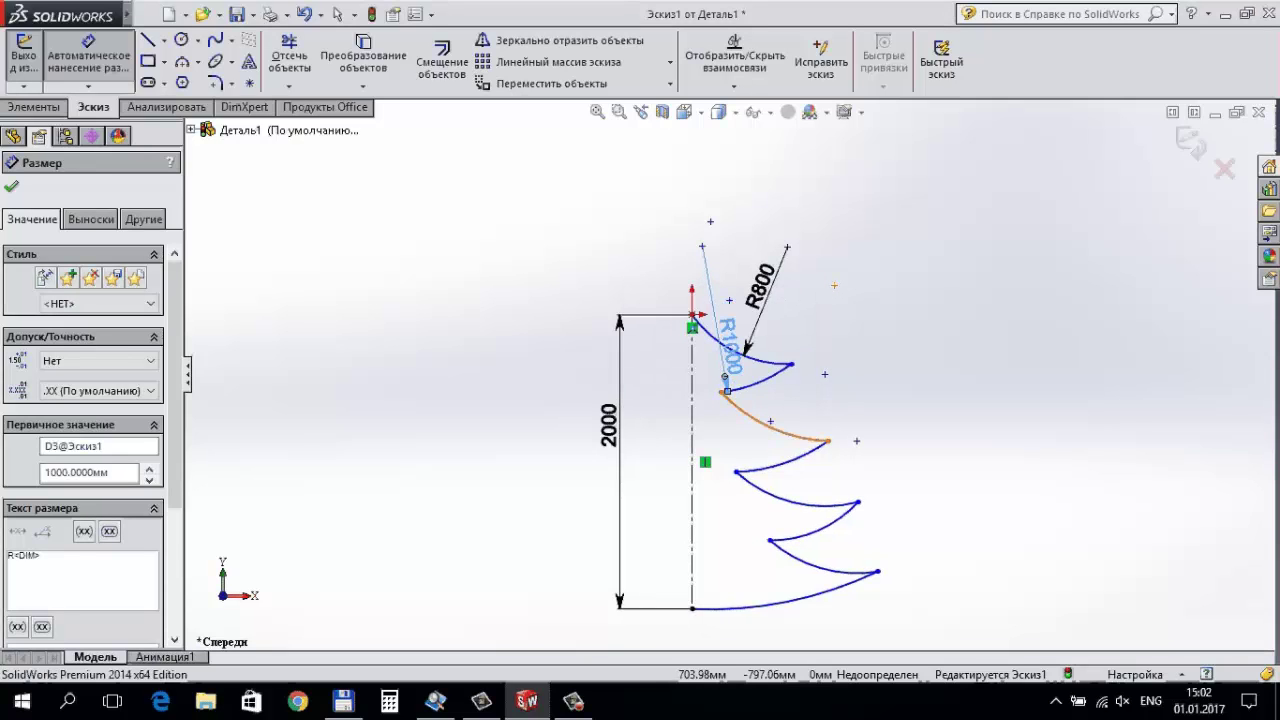
Give the next three tier arcs down a 1000 mm radius each.
click(785, 430)
click(795, 360)
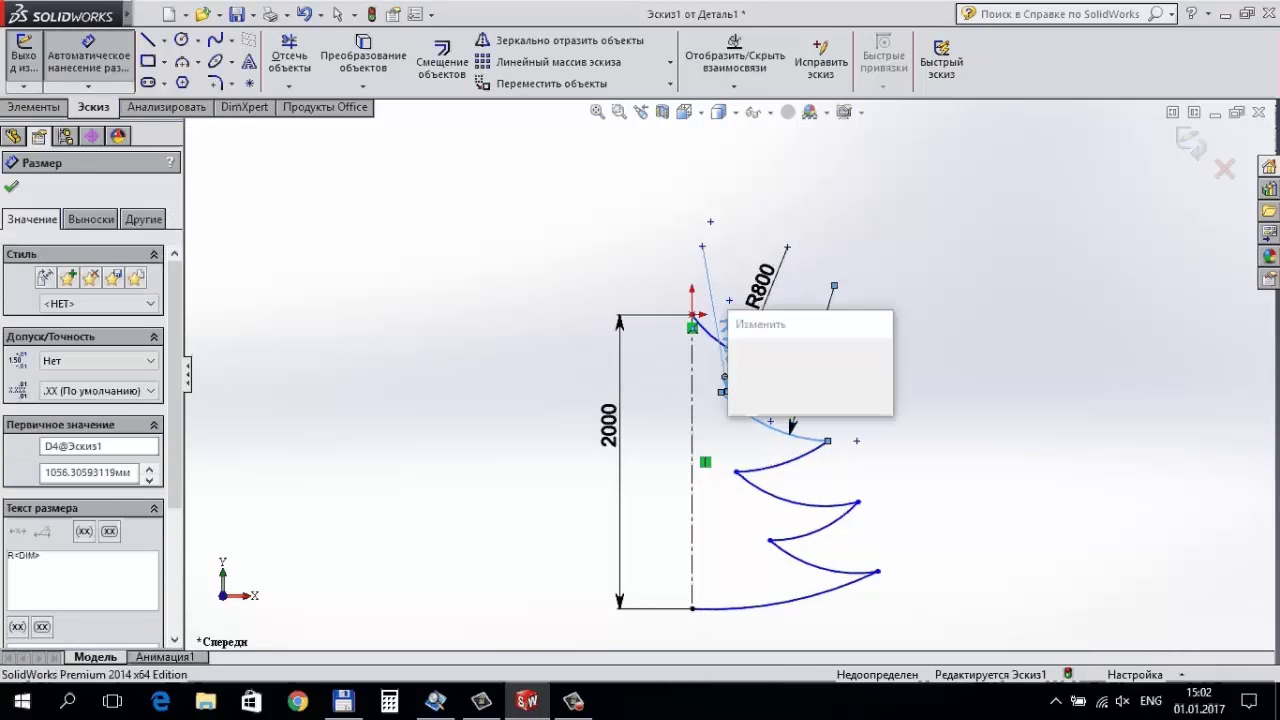
text(1000)
key(Return)
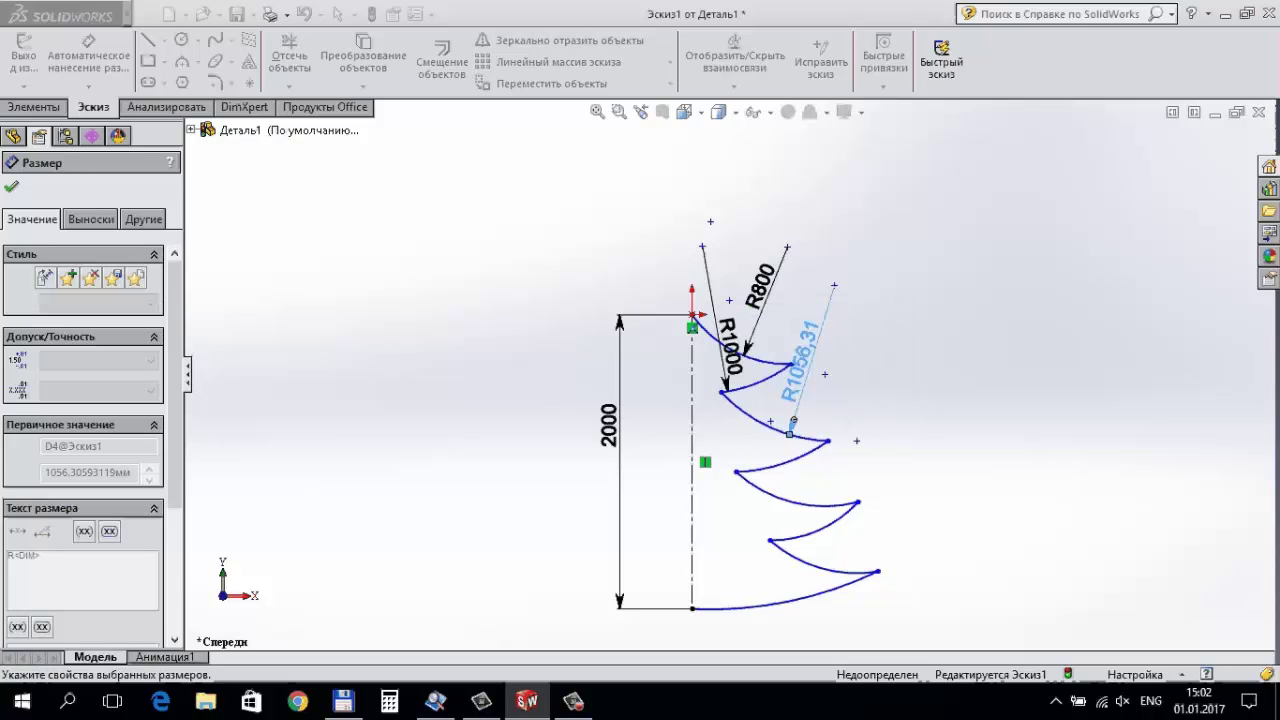
click(785, 447)
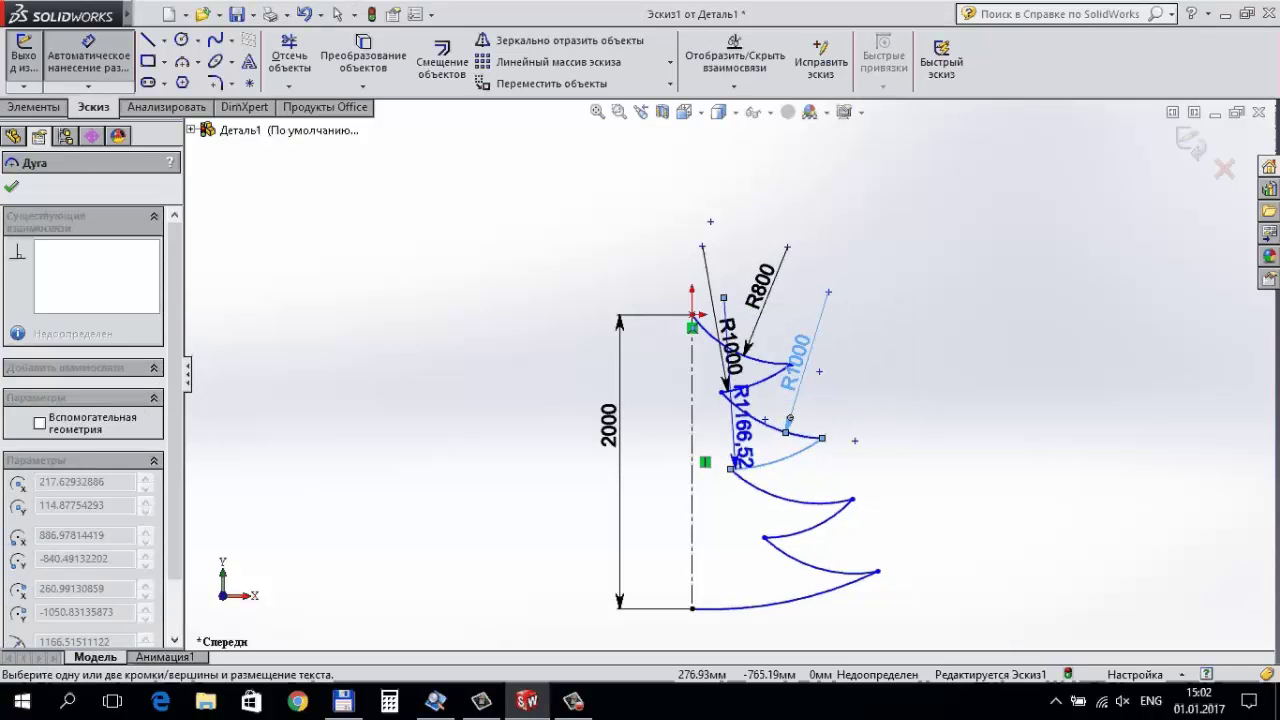
click(745, 415)
text(1000)
key(Return)
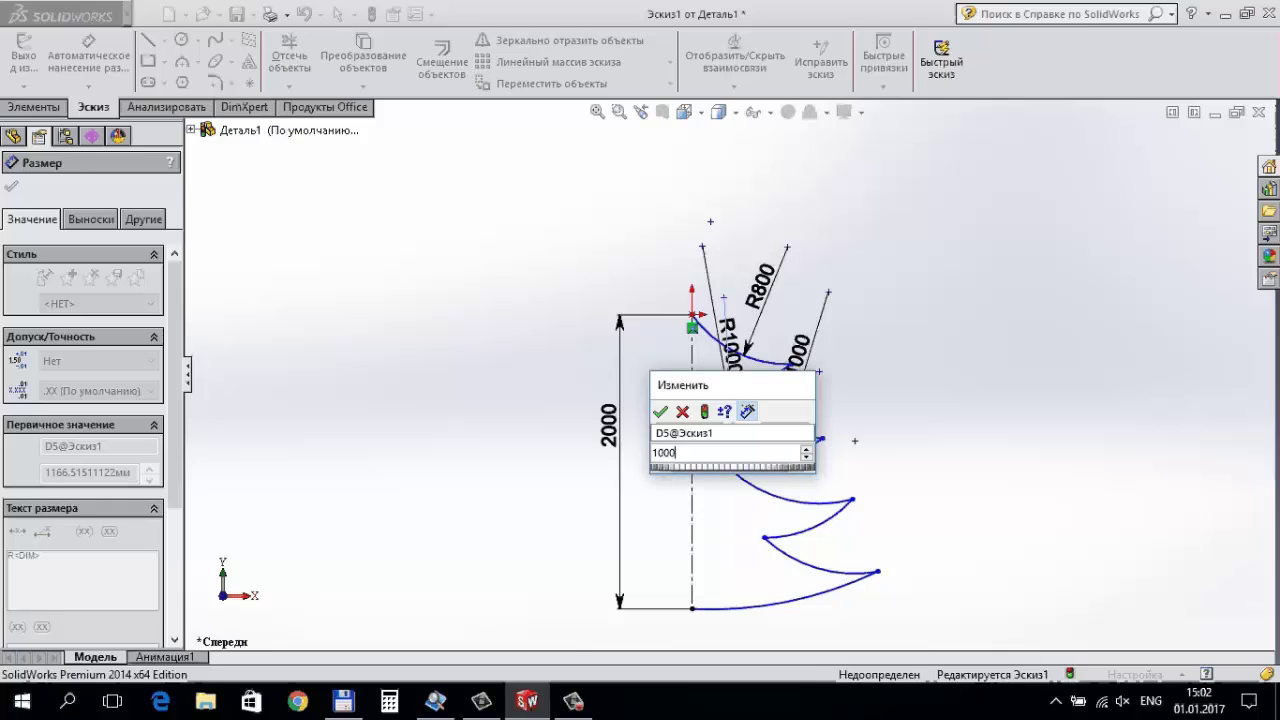
click(747, 451)
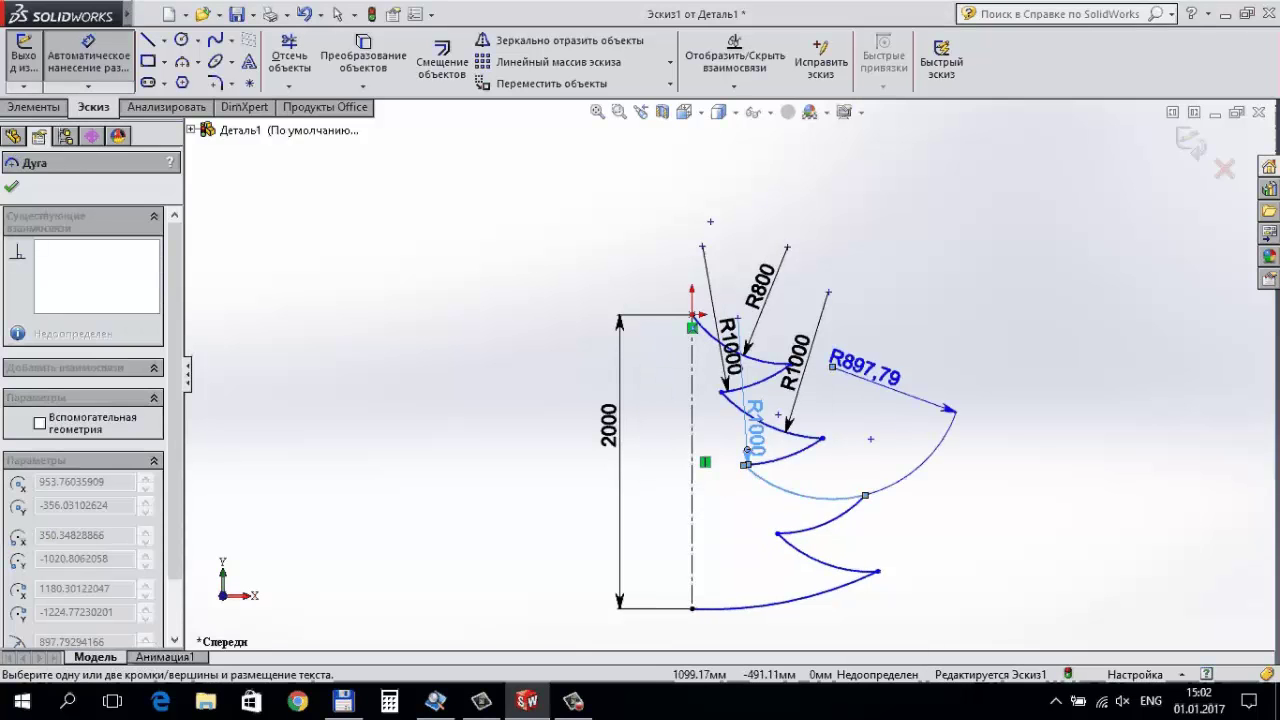
click(752, 410)
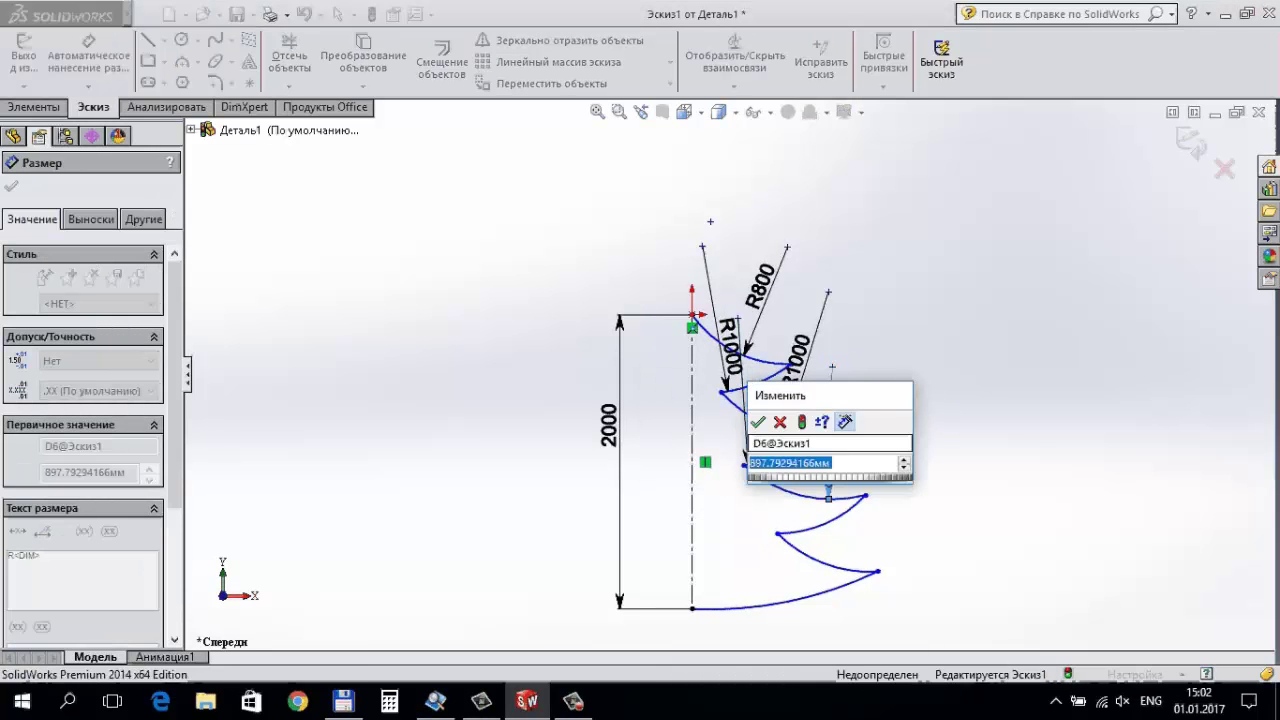
text(1000)
key(Return)
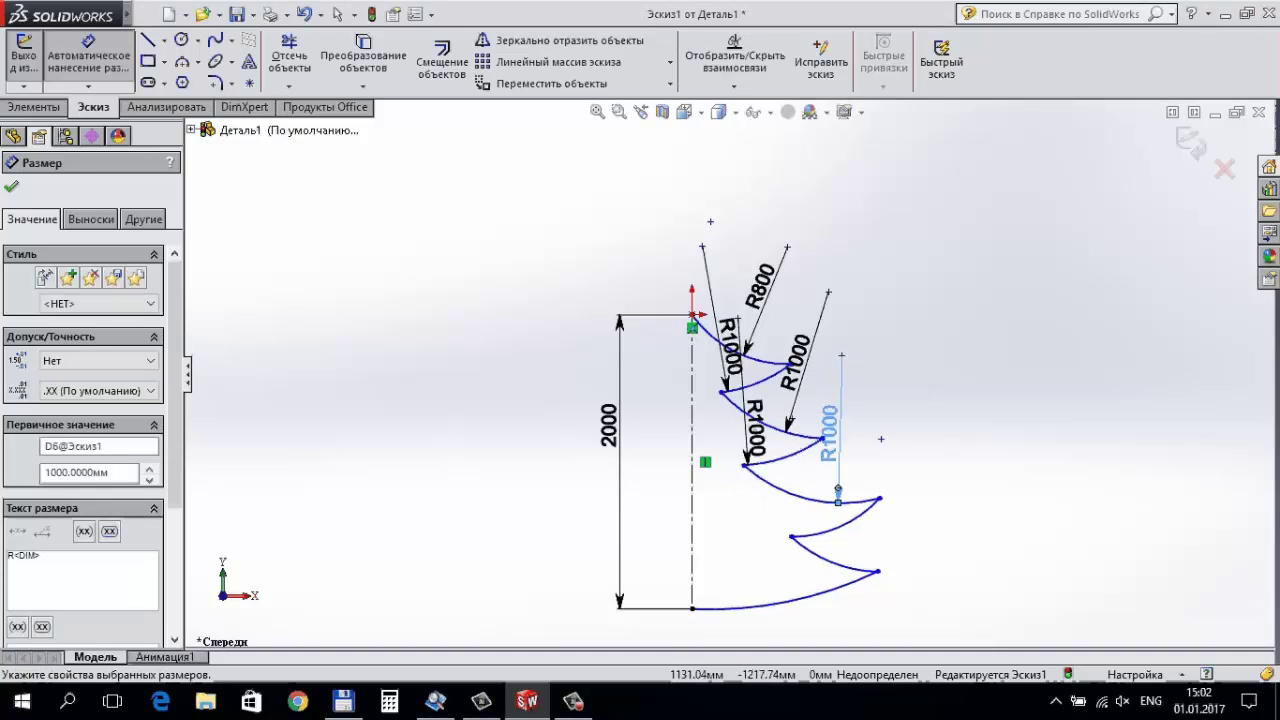
Set two more tier arcs to R1000 and add a radius dimension to the base arc.
click(838, 500)
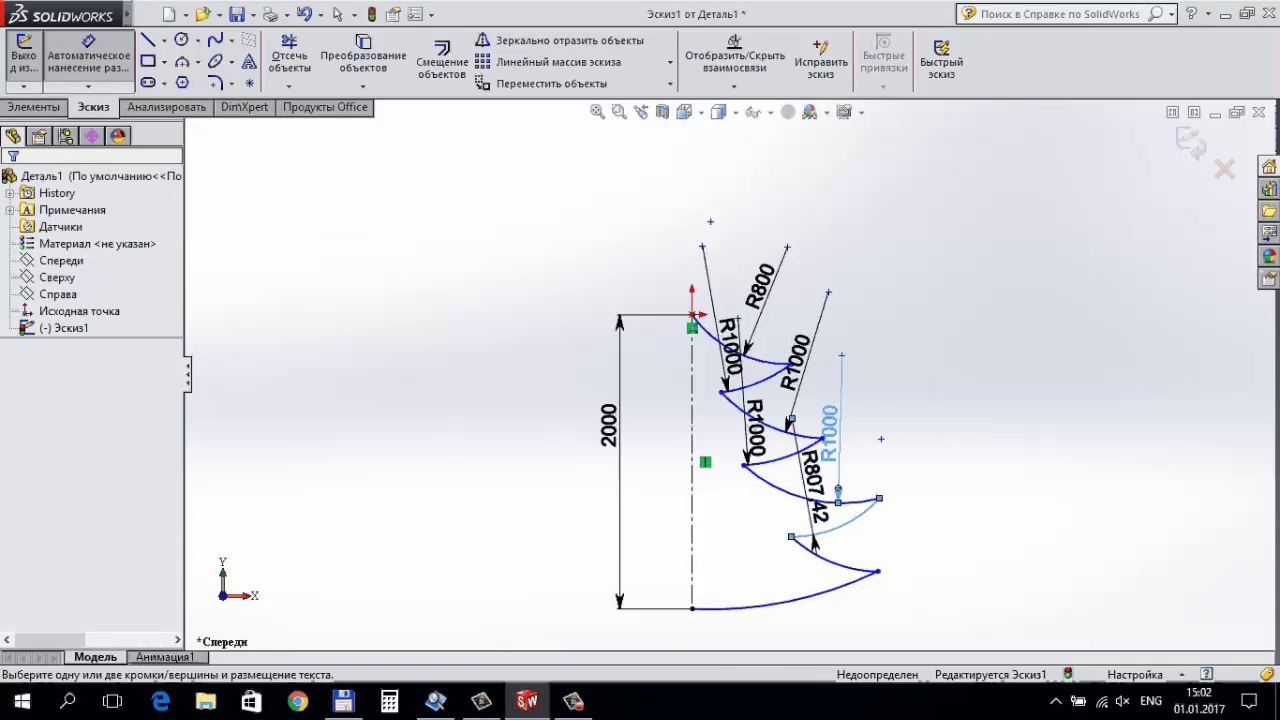
click(813, 545)
text(1000)
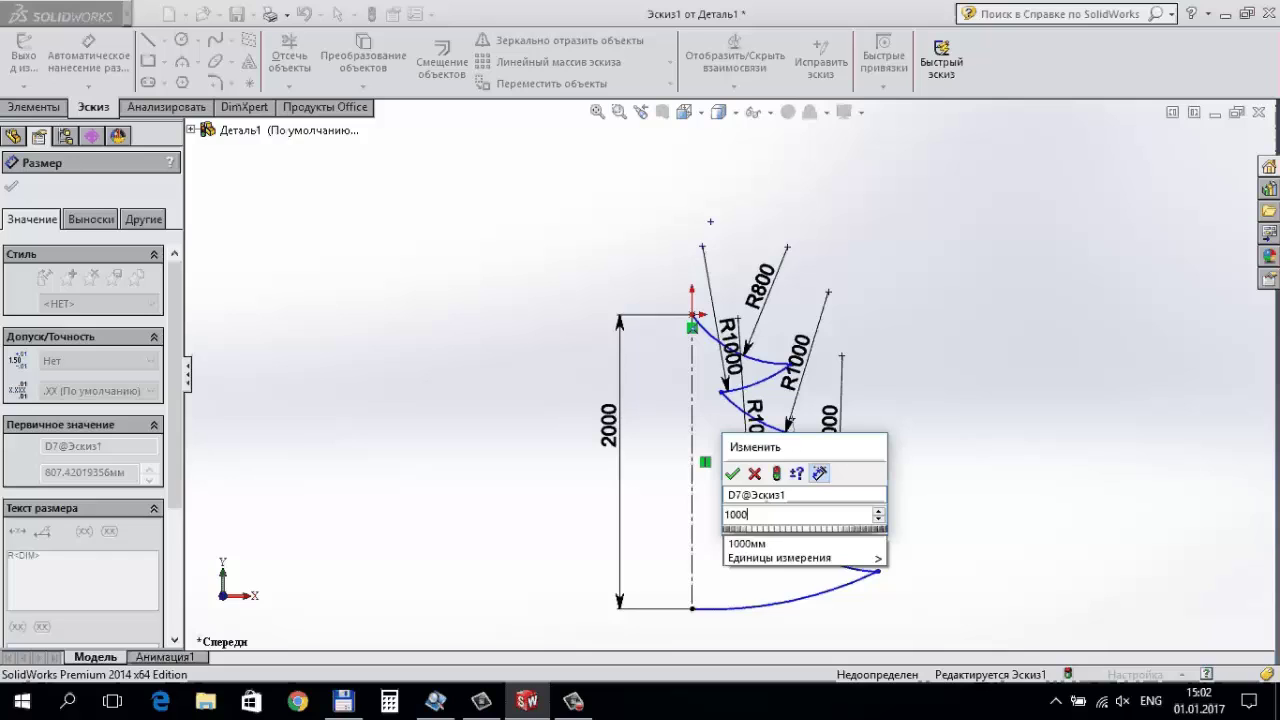
key(Return)
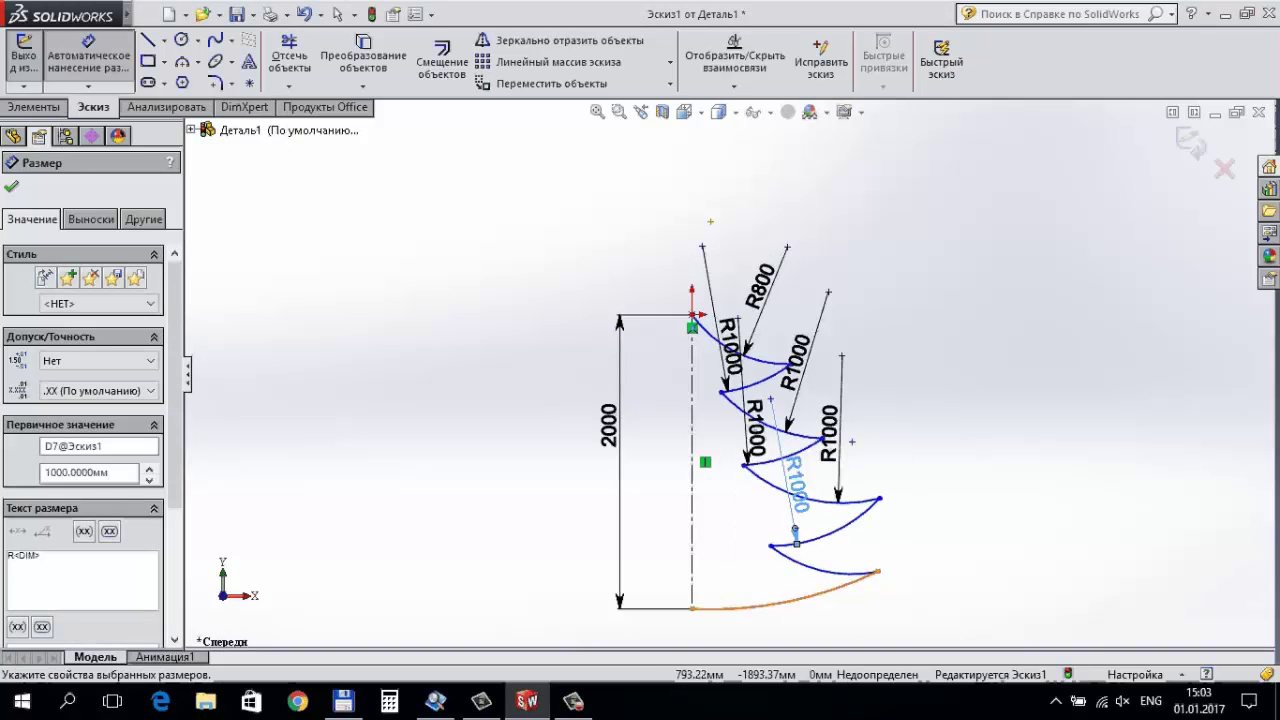
click(855, 500)
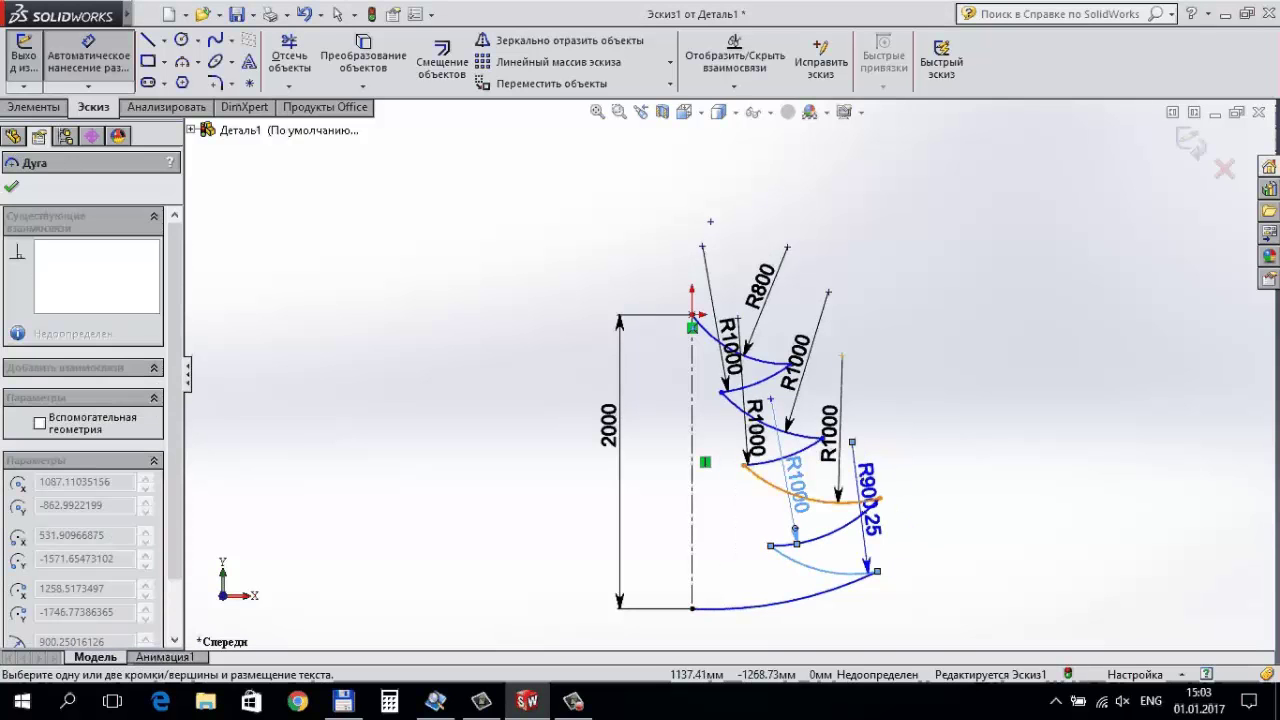
click(915, 488)
text(1)
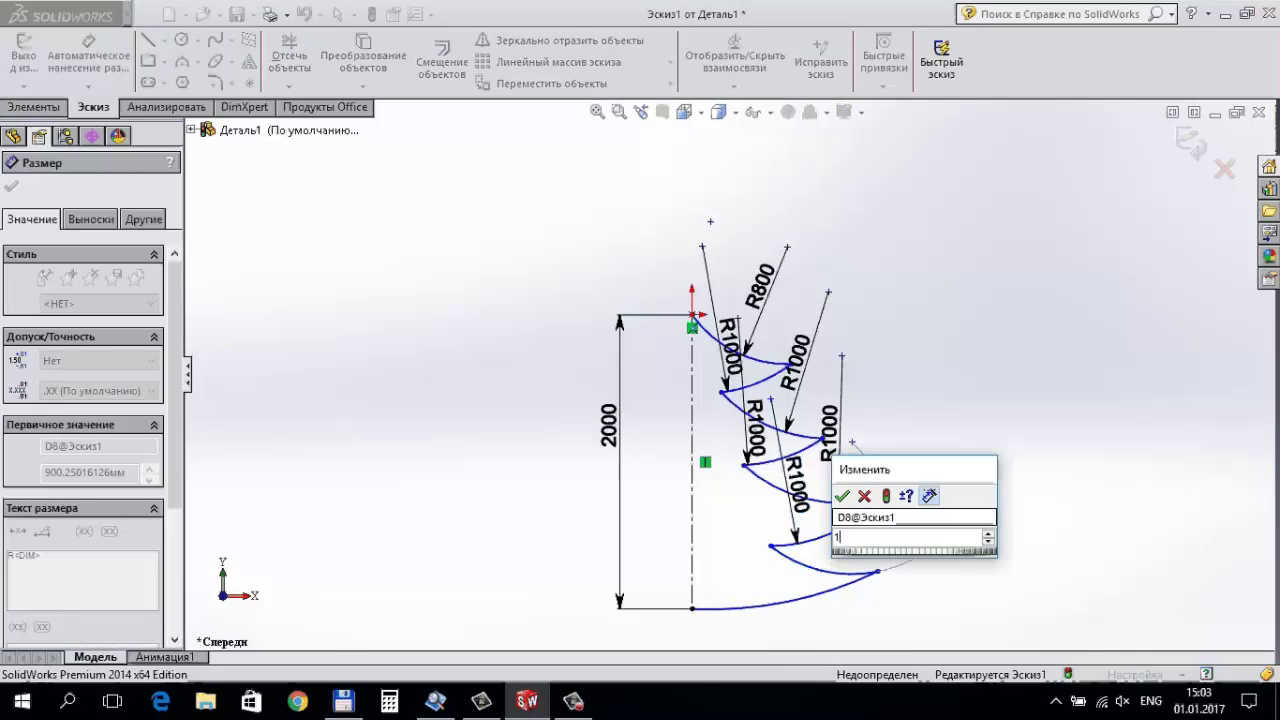
text(000)
key(Return)
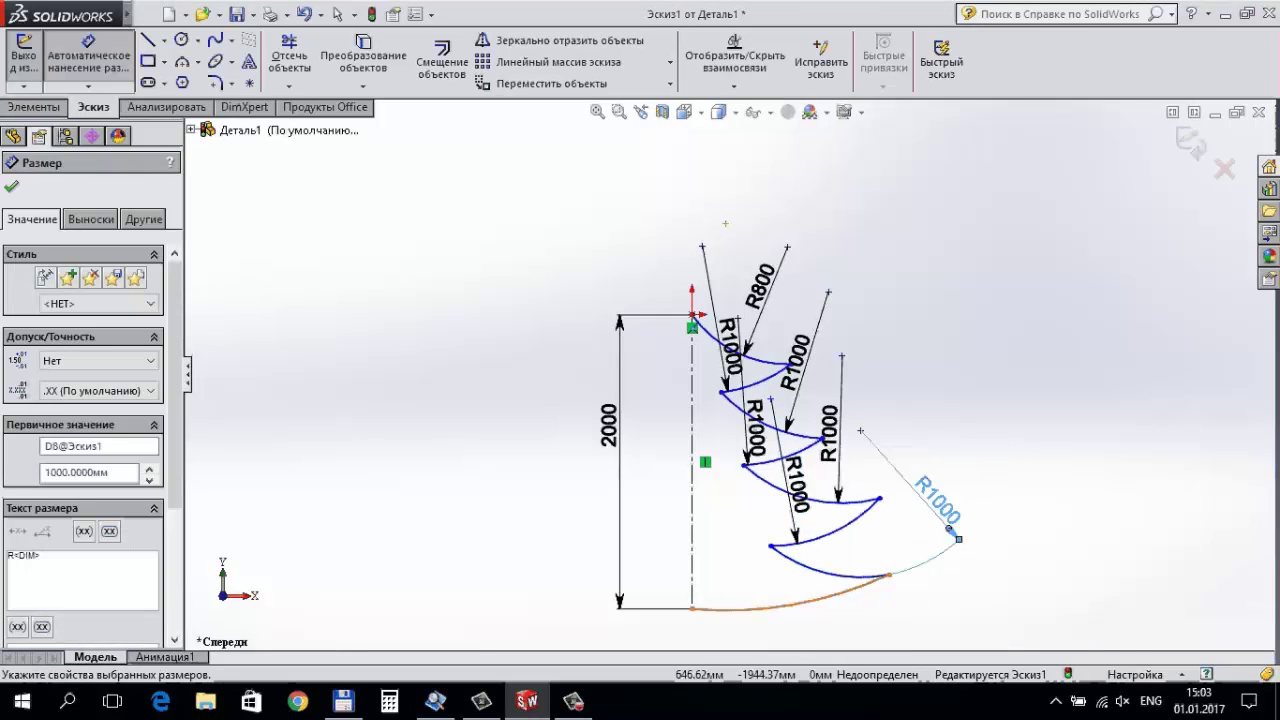
click(760, 604)
click(741, 600)
text(1000)
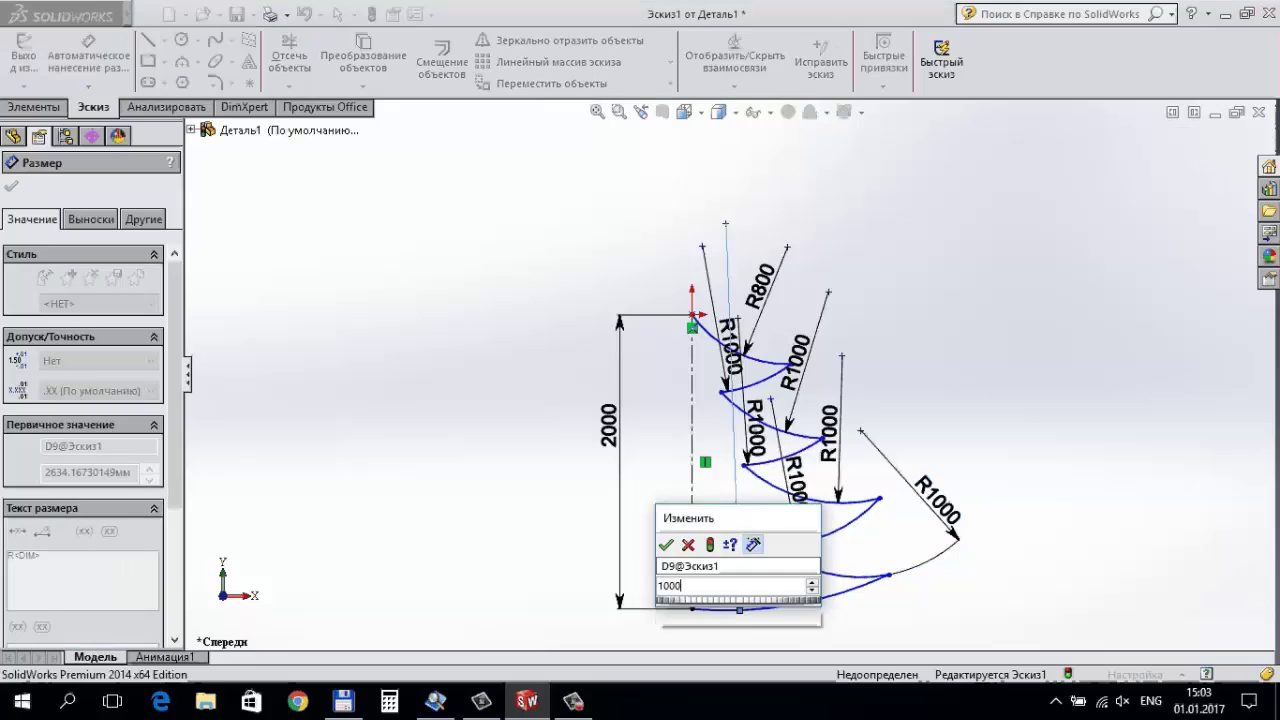
key(Return)
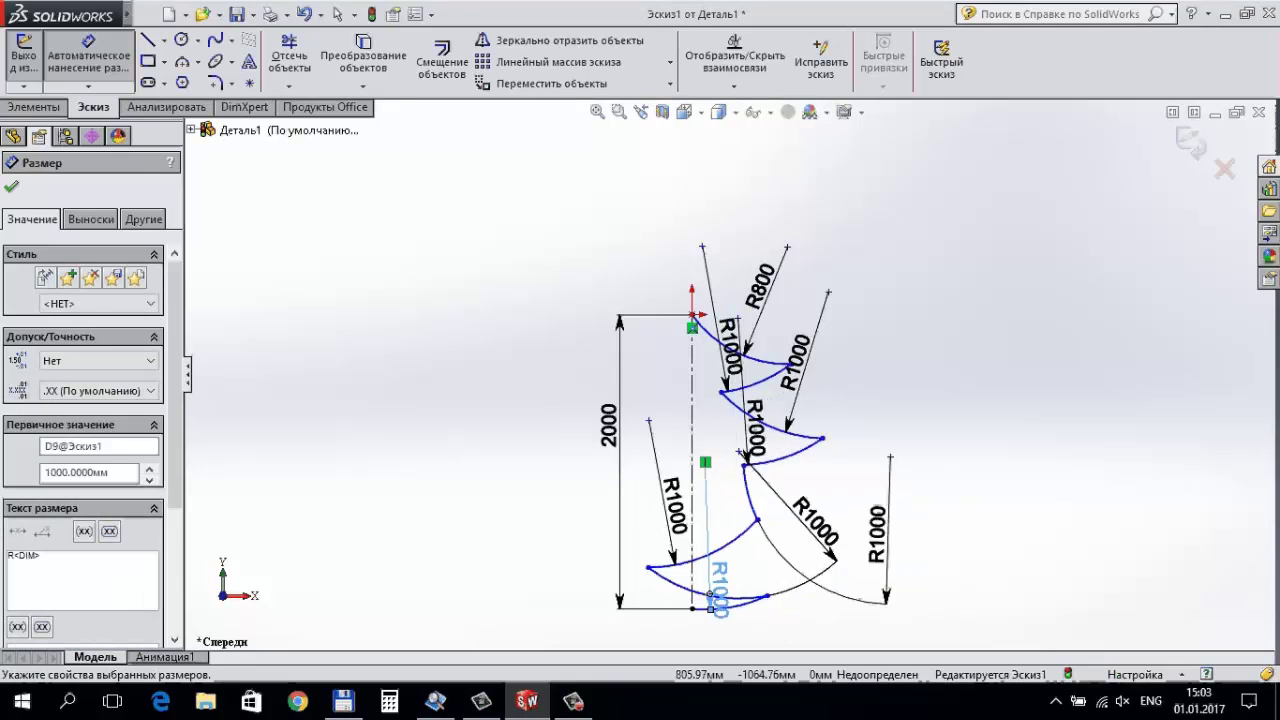
key(Escape)
Change the tip arc's R800 radius to 1000.
double_click(758, 285)
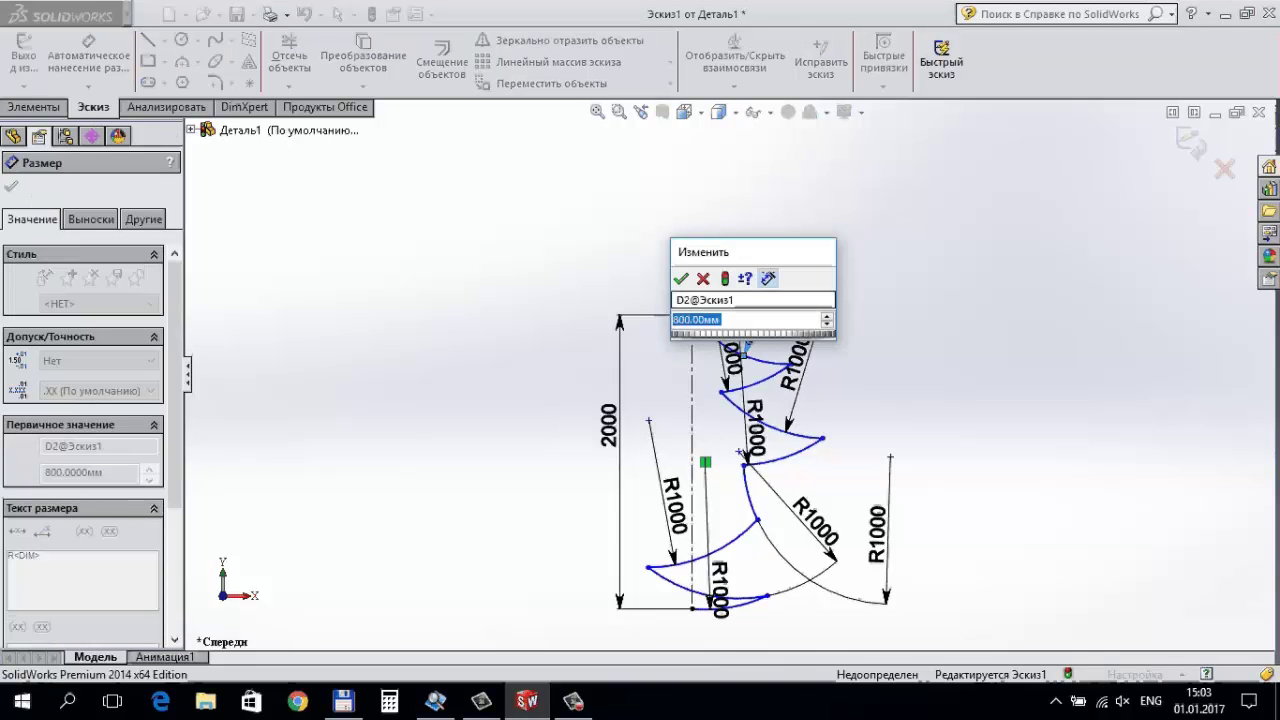
text(1000)
key(Return)
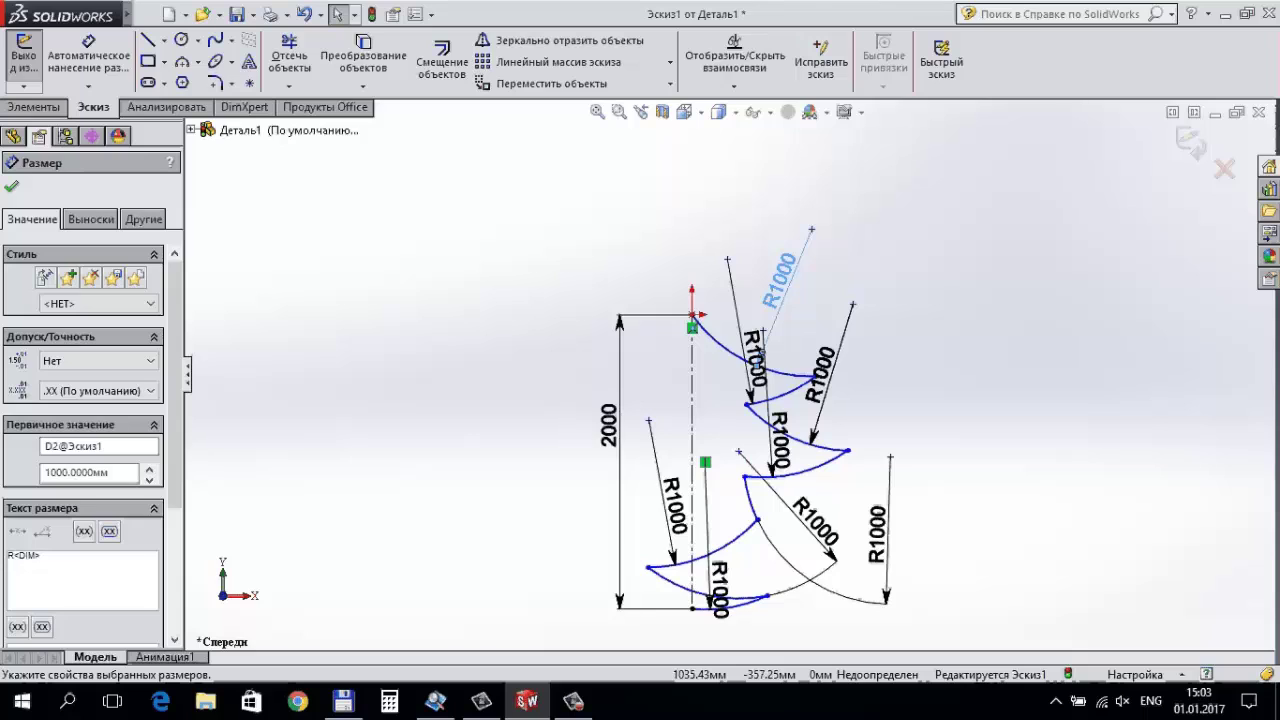
Drag the lowest tier's arc endpoints to reshape it and delete the bottom radius dimension.
mouse_move(648, 567)
mouse_down()
mouse_move(832, 595)
mouse_move(727, 568)
mouse_up()
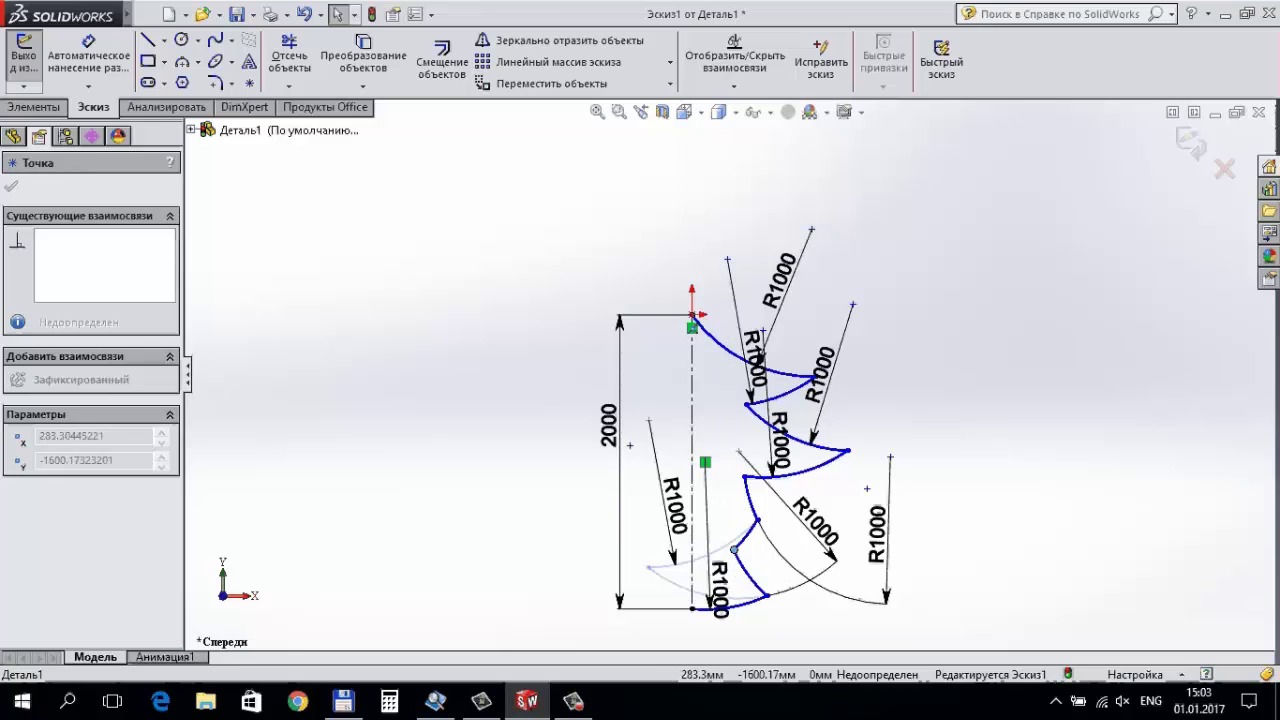
mouse_move(725, 567)
mouse_down()
mouse_move(757, 520)
mouse_move(845, 532)
mouse_move(848, 545)
mouse_up()
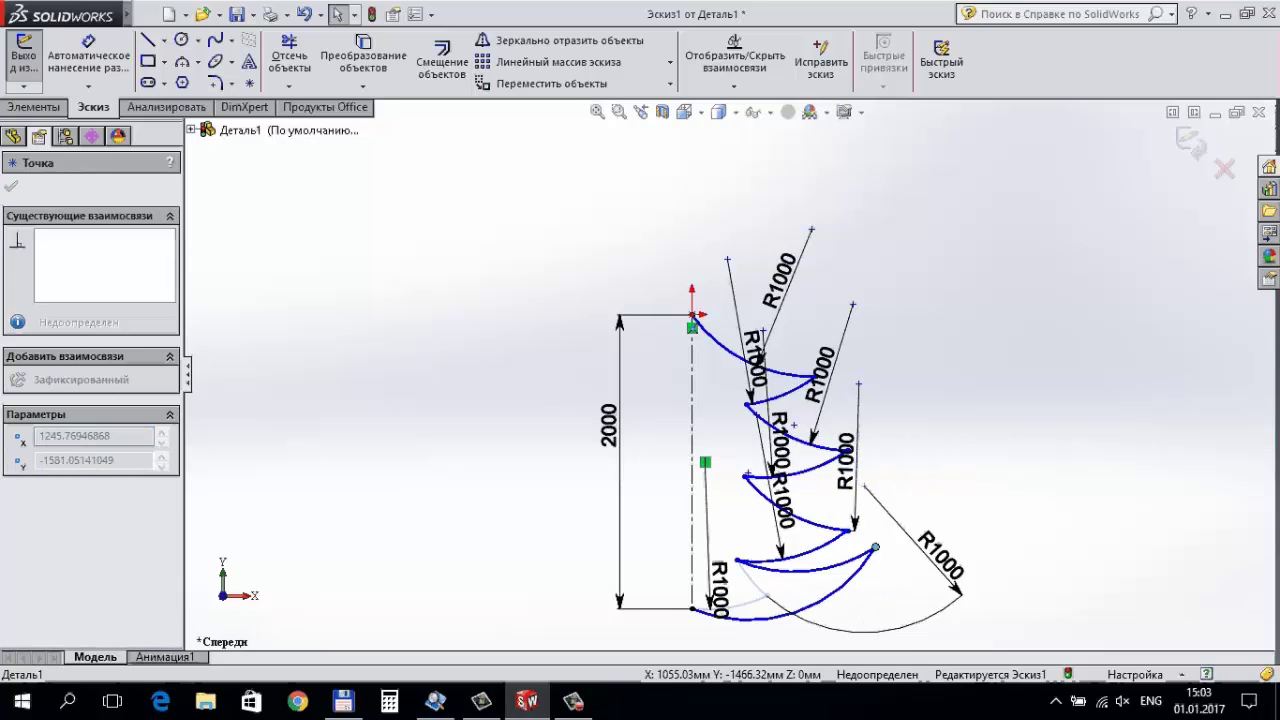
drag(884, 565, 884, 578)
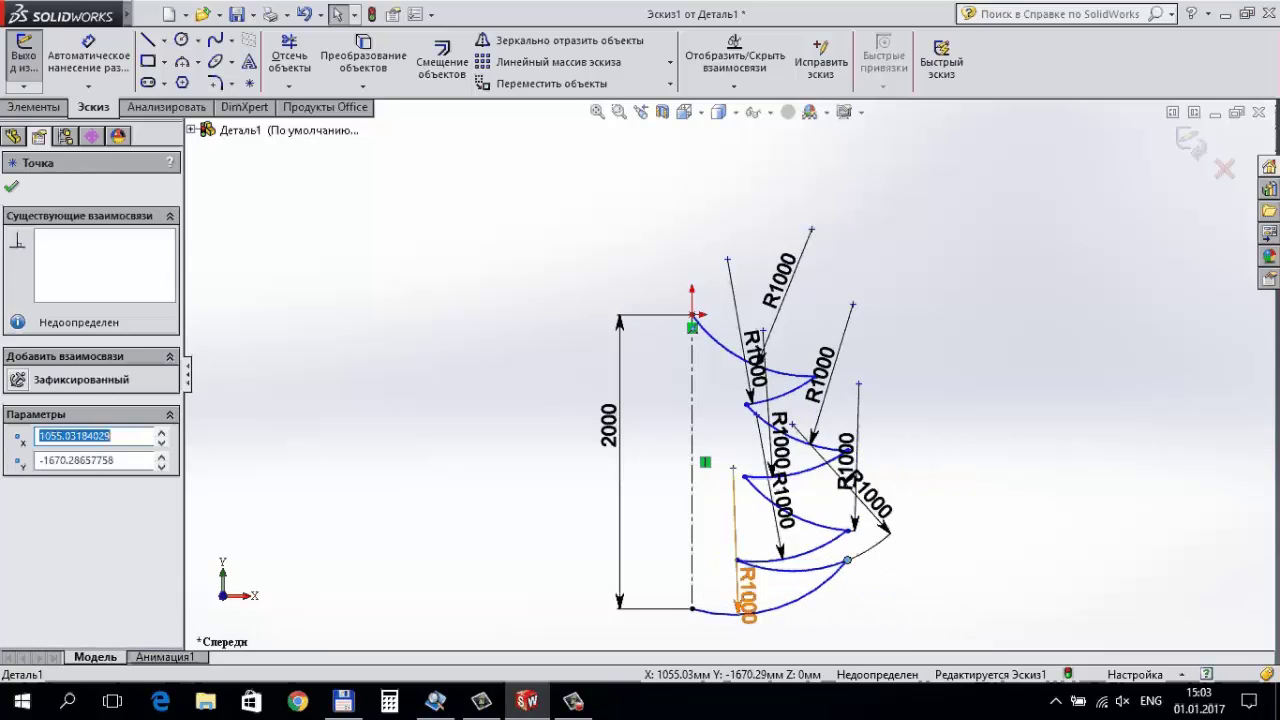
click(740, 598)
key(Delete)
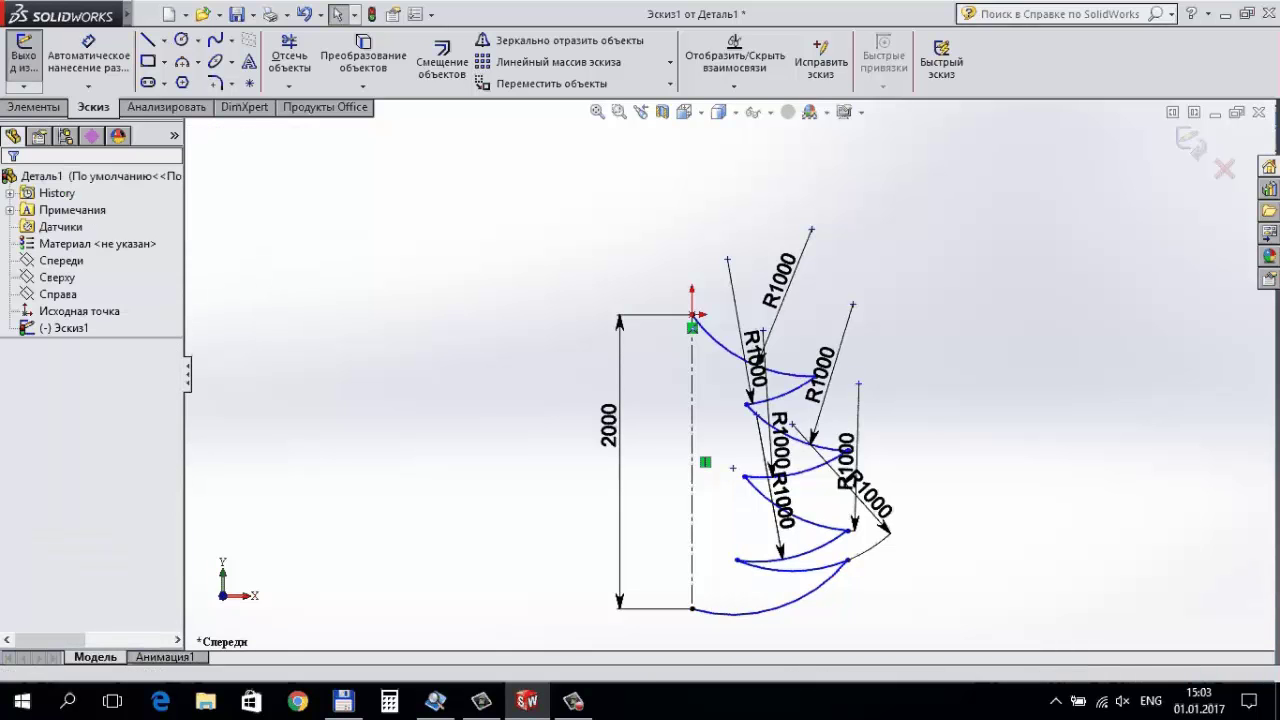
scroll(790, 616, down, 2)
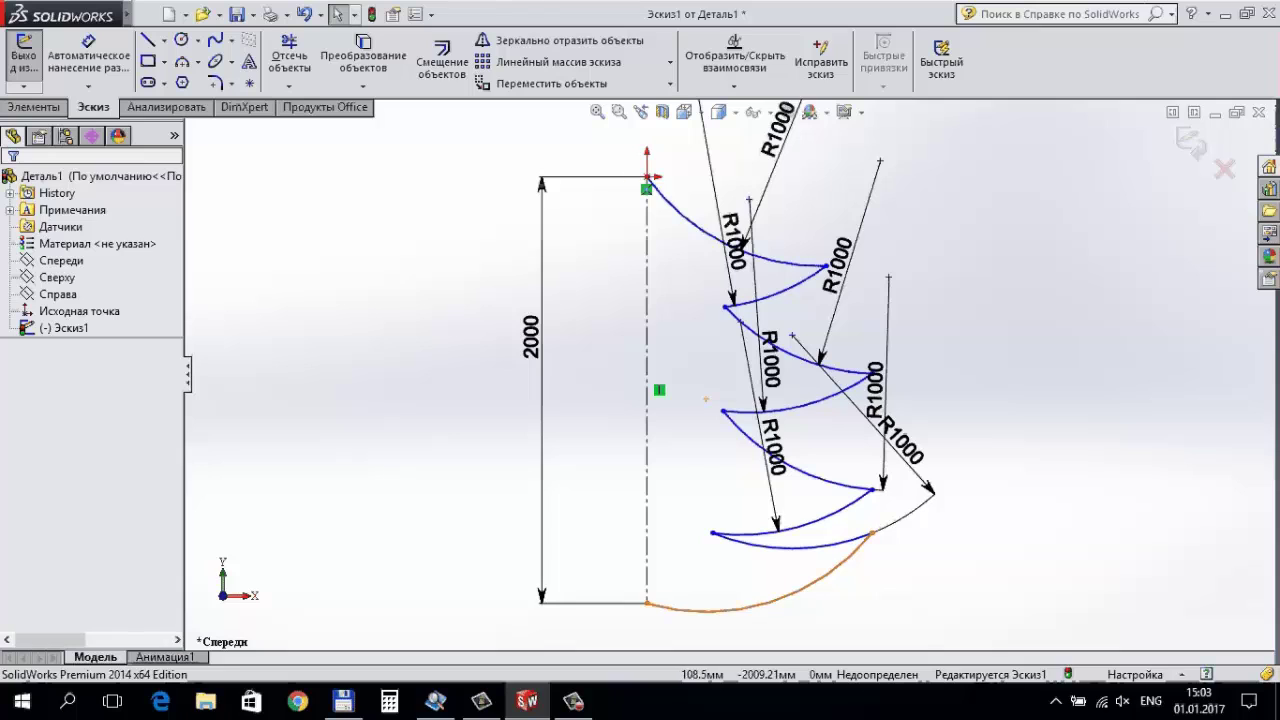
scroll(688, 503, up, 1)
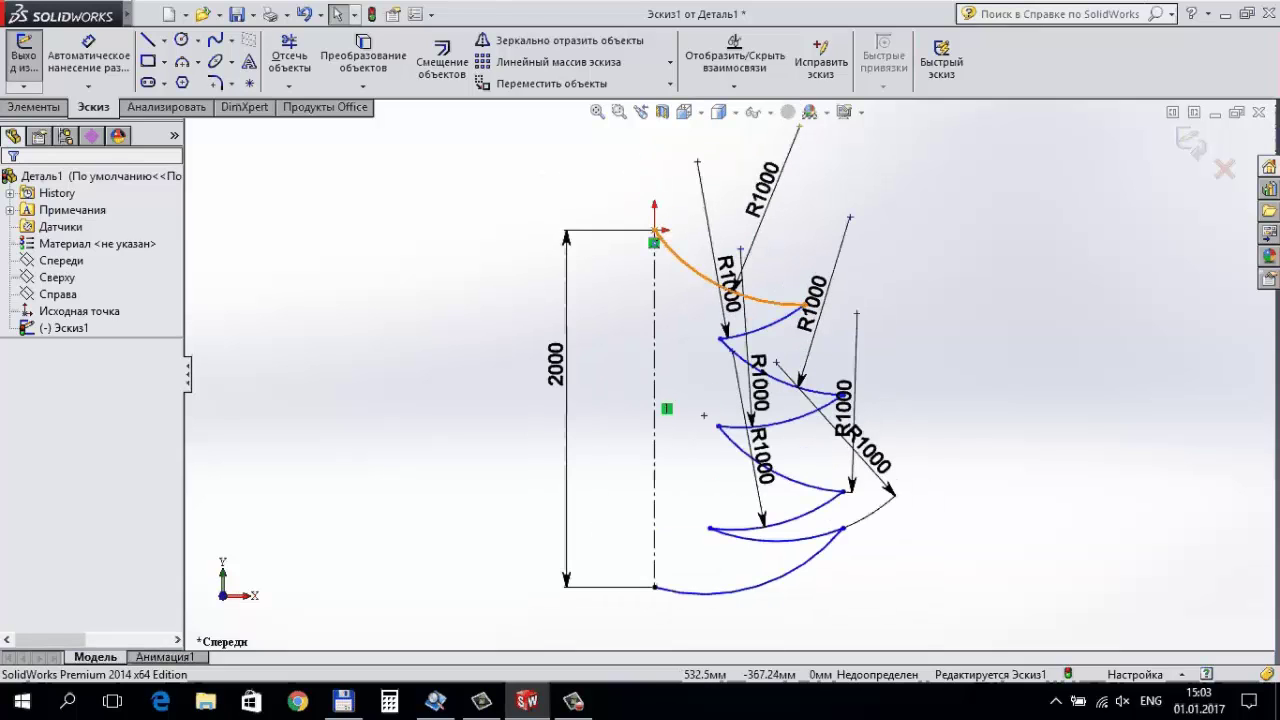
click(88, 60)
key(Escape)
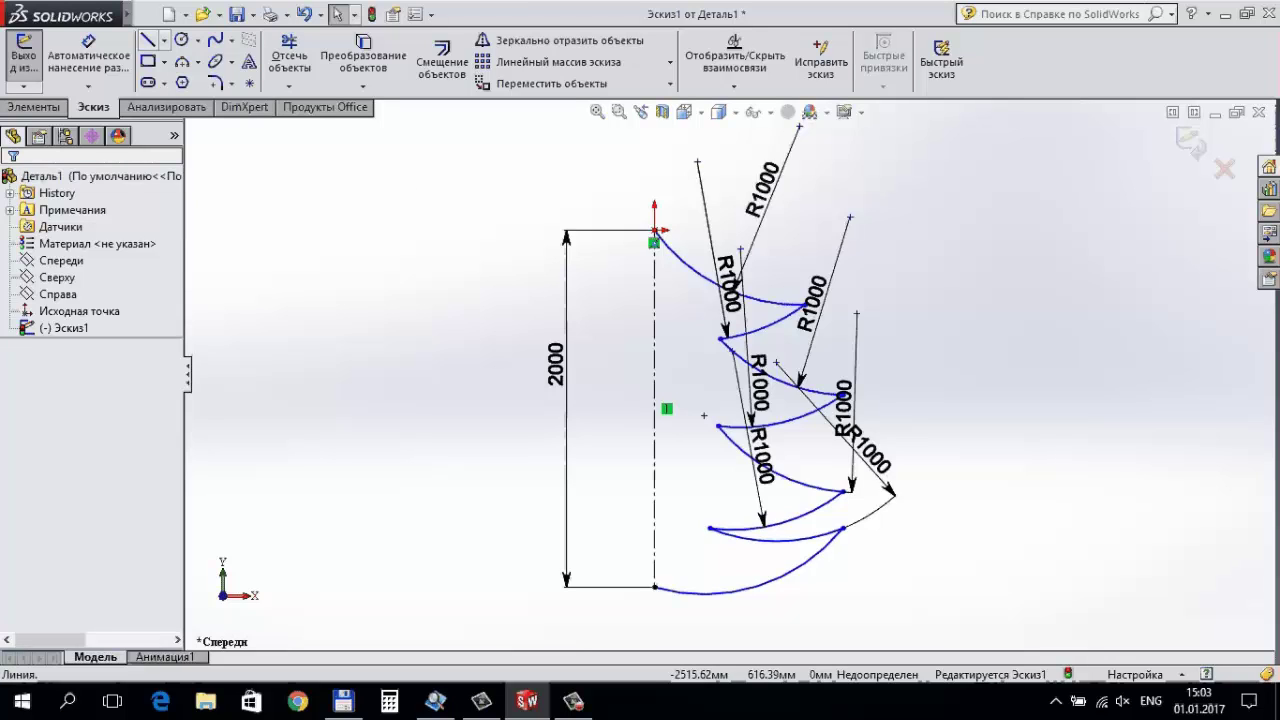
Draw a vertical line above the tip, a diagonal to the lower right, and a horizontal line back along the base.
click(165, 40)
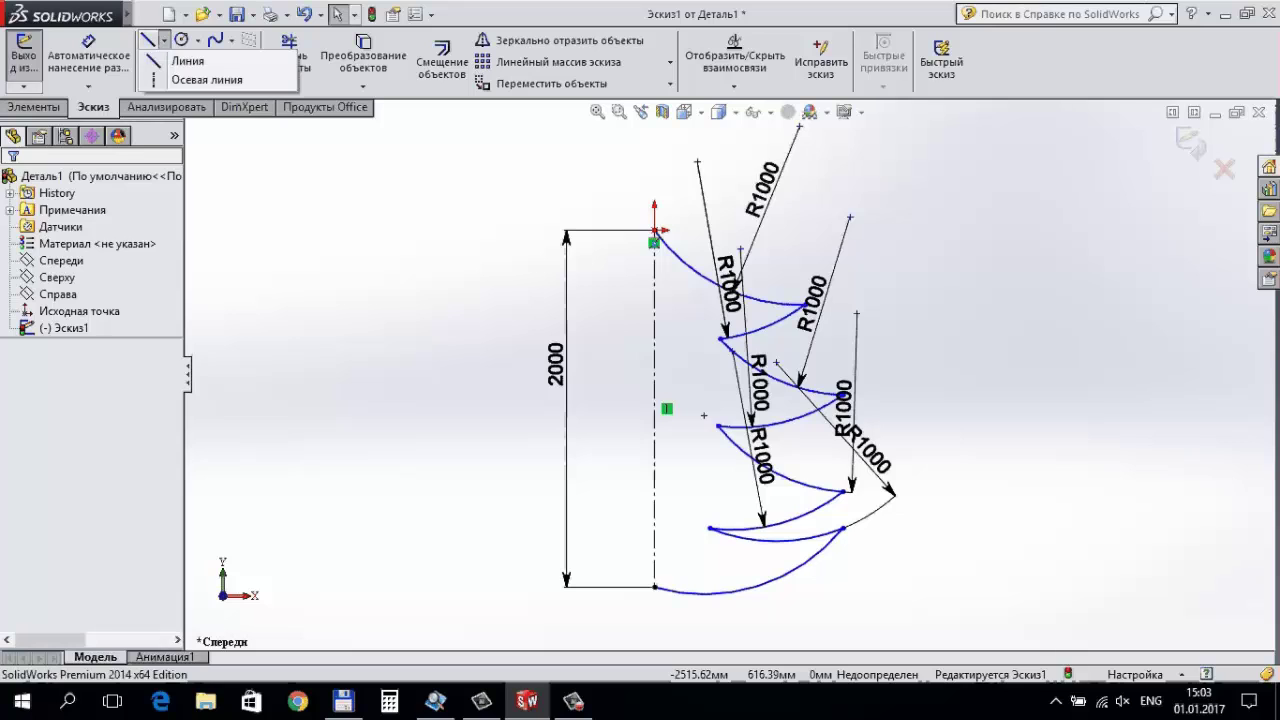
click(175, 60)
click(654, 184)
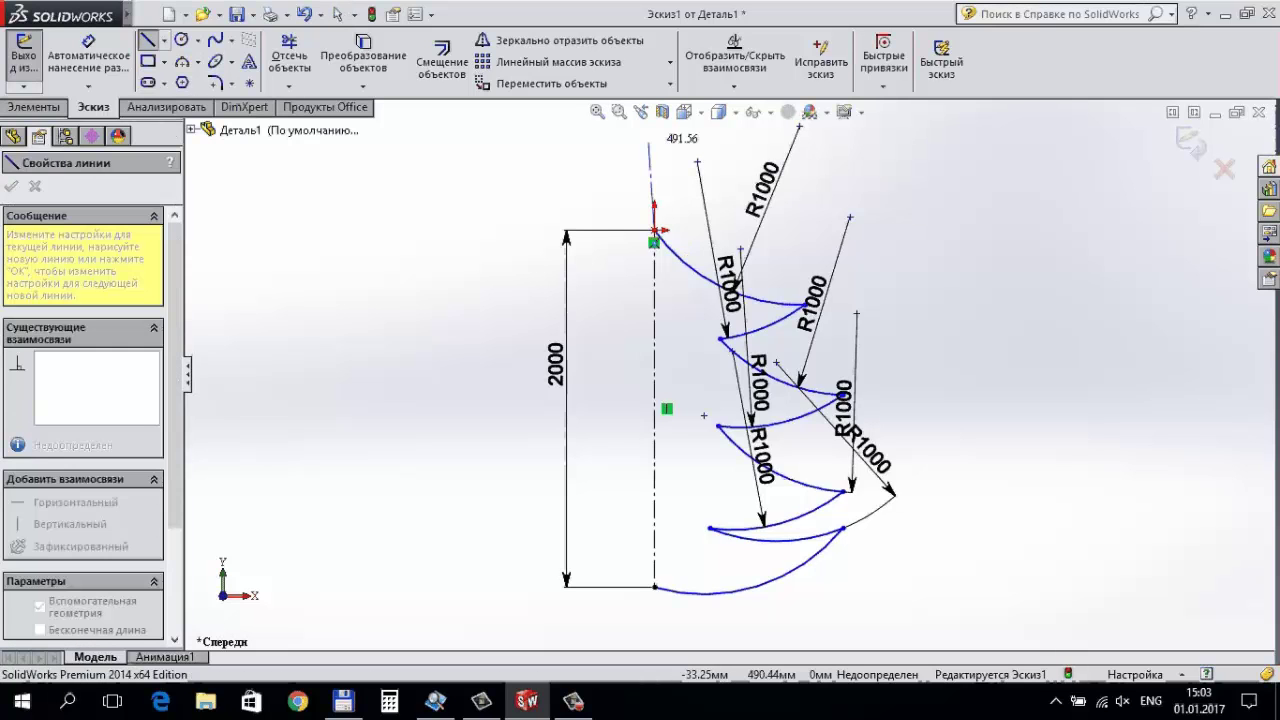
click(654, 140)
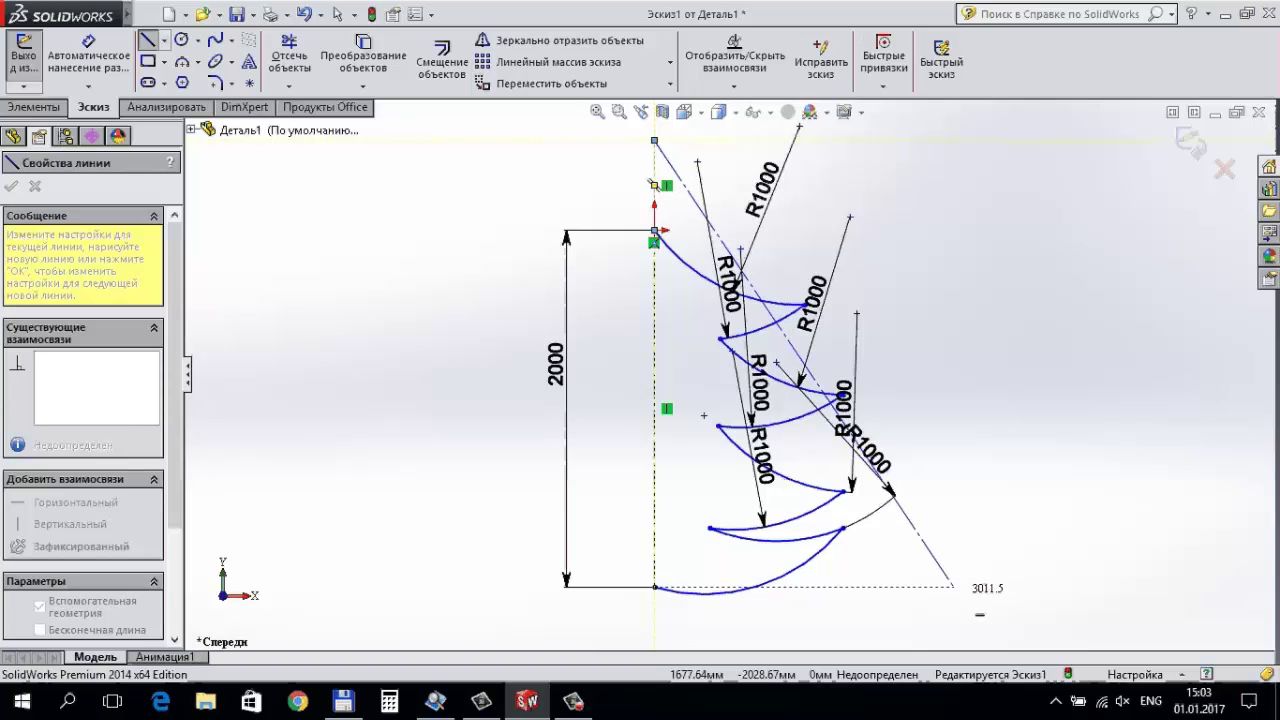
click(952, 586)
click(654, 587)
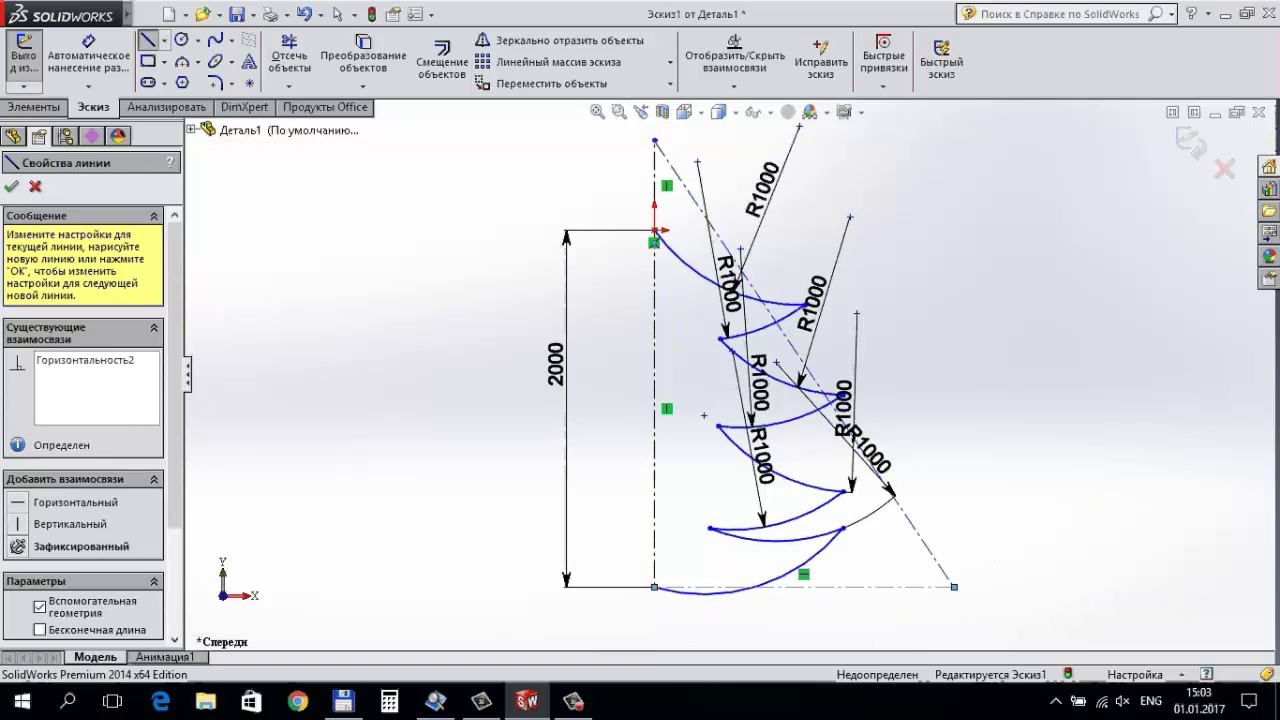
key(Escape)
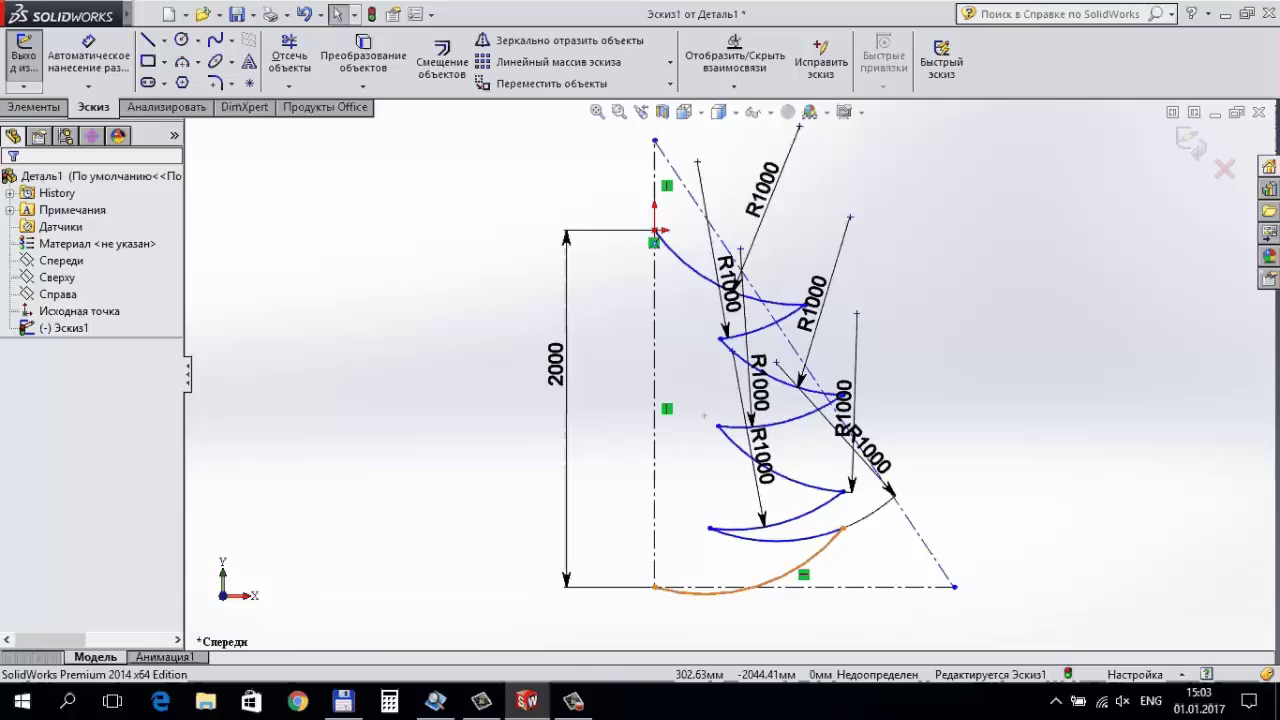
Add a Tangent relation between the lowest tier's base arc and the adjoining construction line.
click(780, 574)
click(870, 463)
ctrl+click(790, 510)
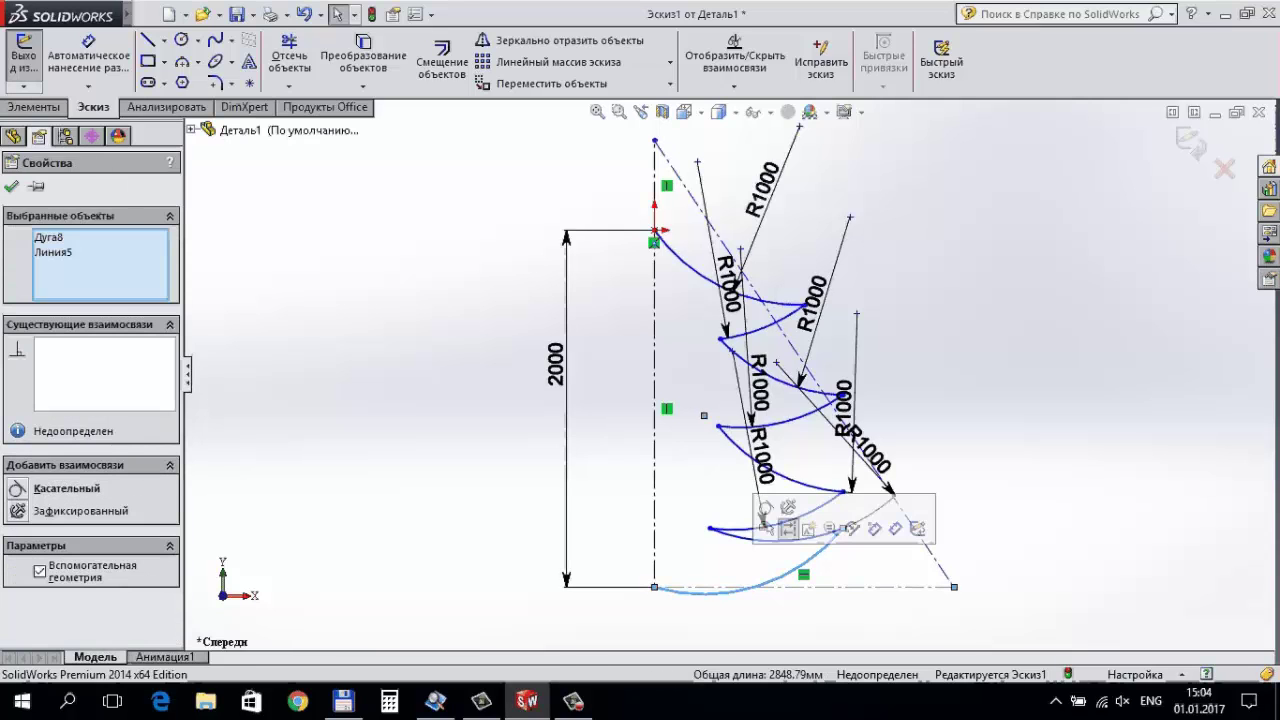
click(775, 517)
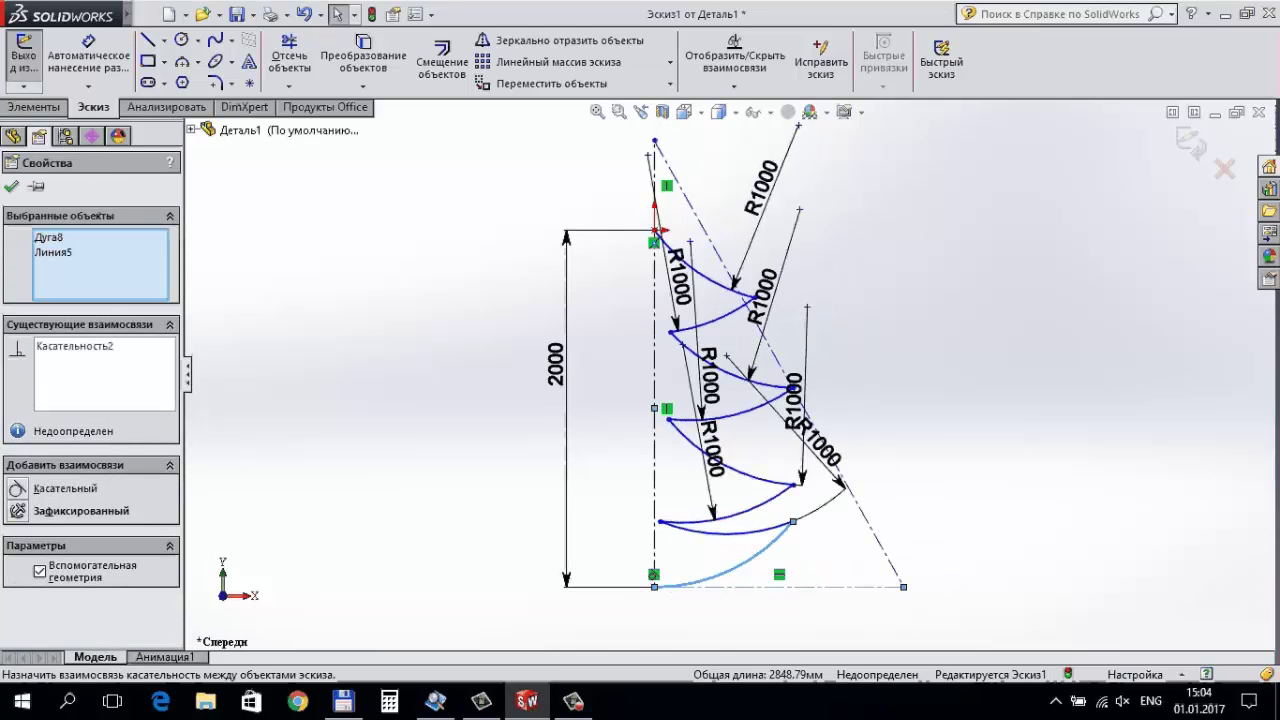
key(ctrl+Down)
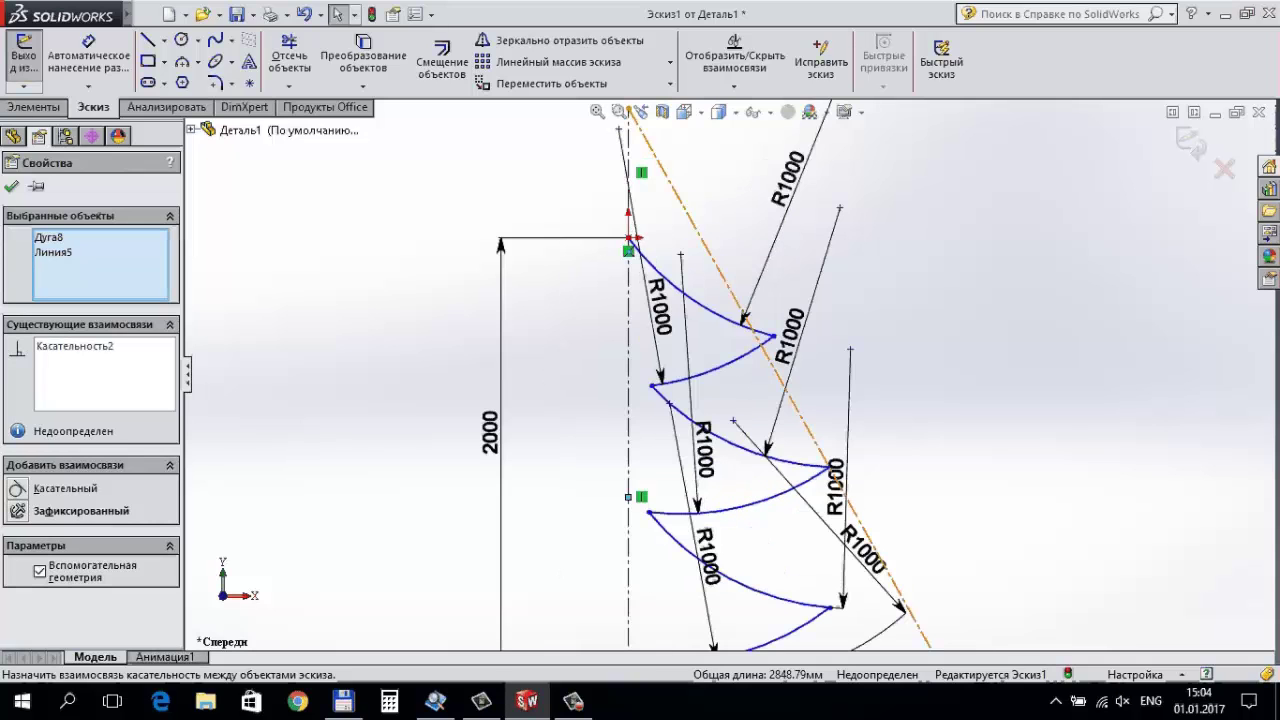
key(ctrl+Down)
key(Escape)
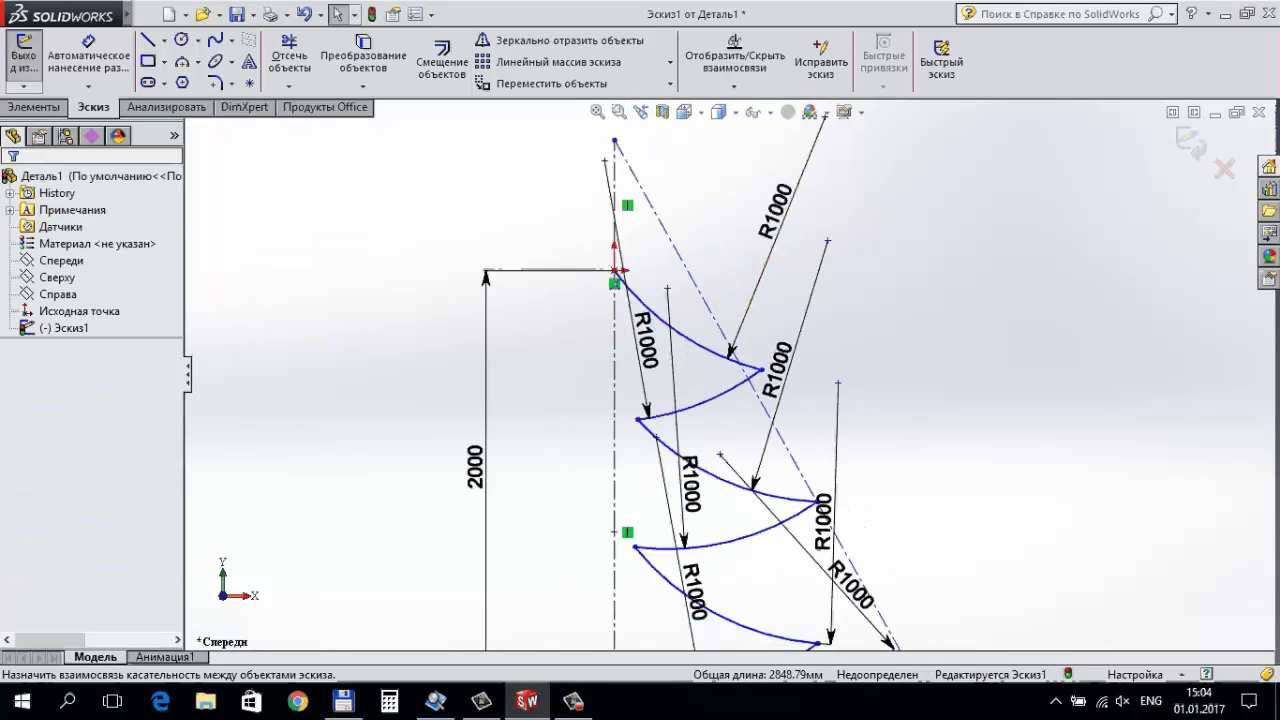
scroll(760, 300, down, 2)
click(776, 372)
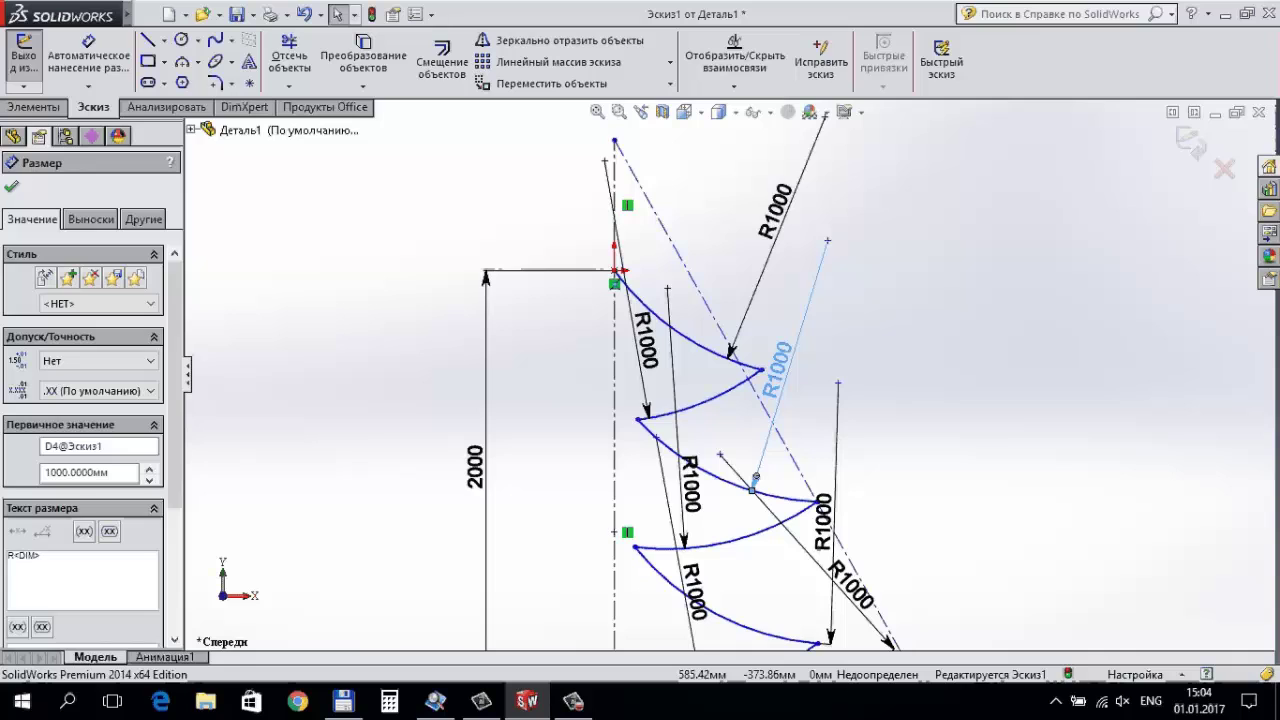
Make the upper tier tips coincident with the slanted construction line.
click(762, 370)
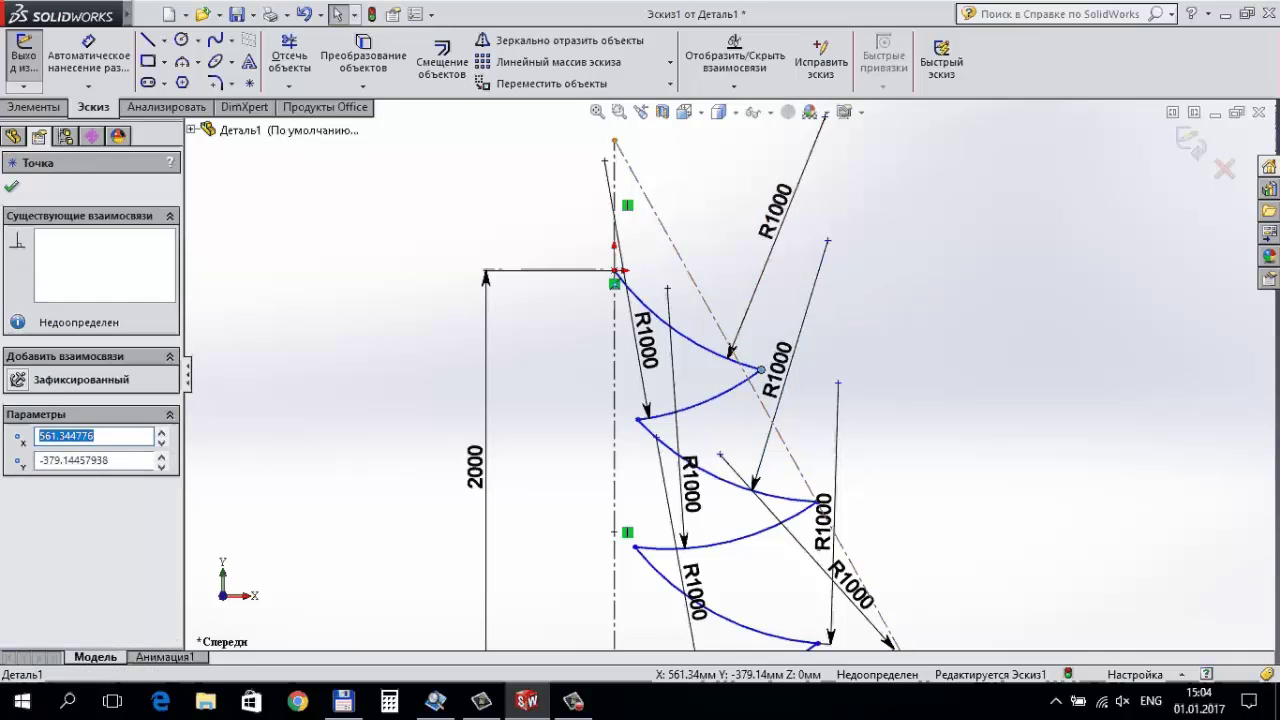
ctrl+click(702, 300)
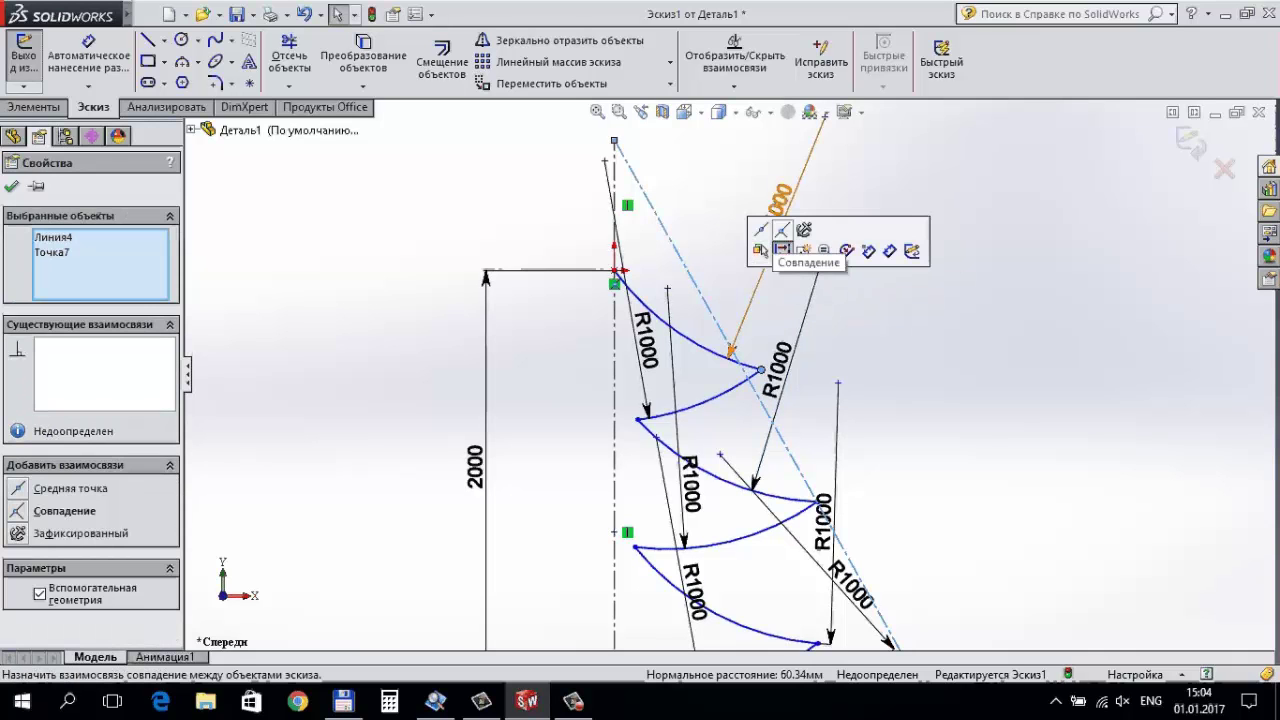
click(645, 200)
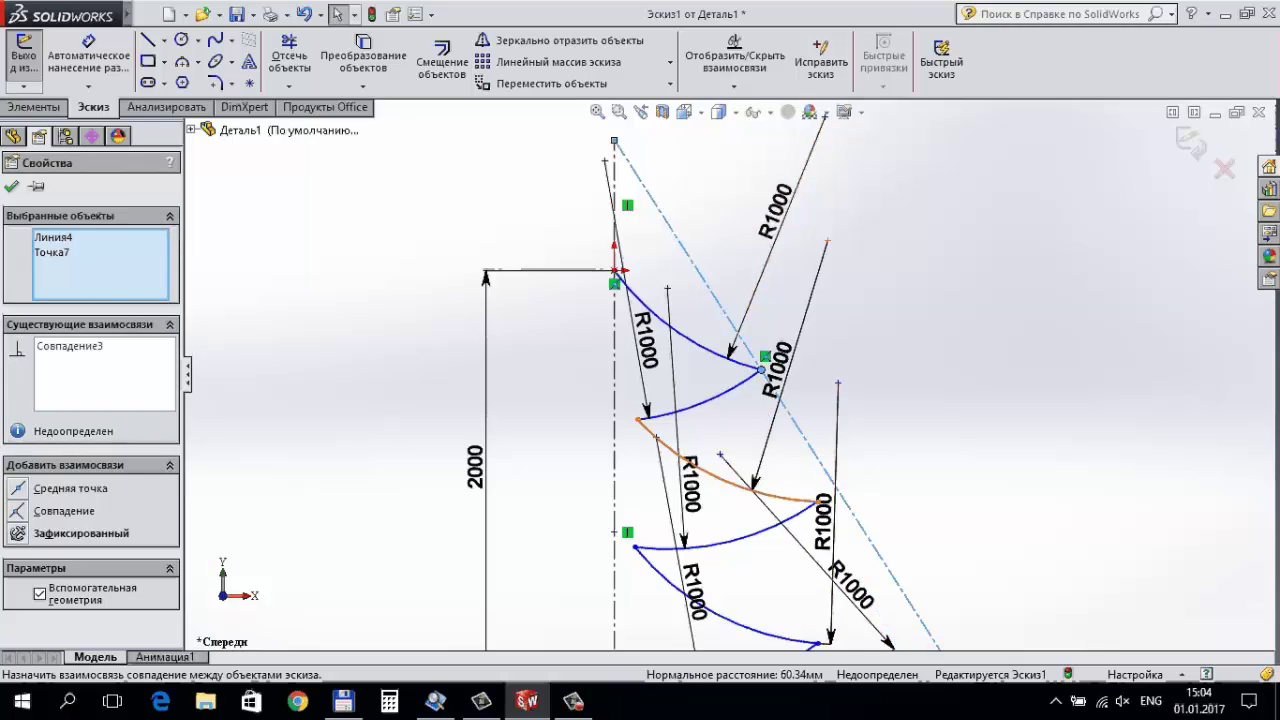
drag(824, 525, 933, 618)
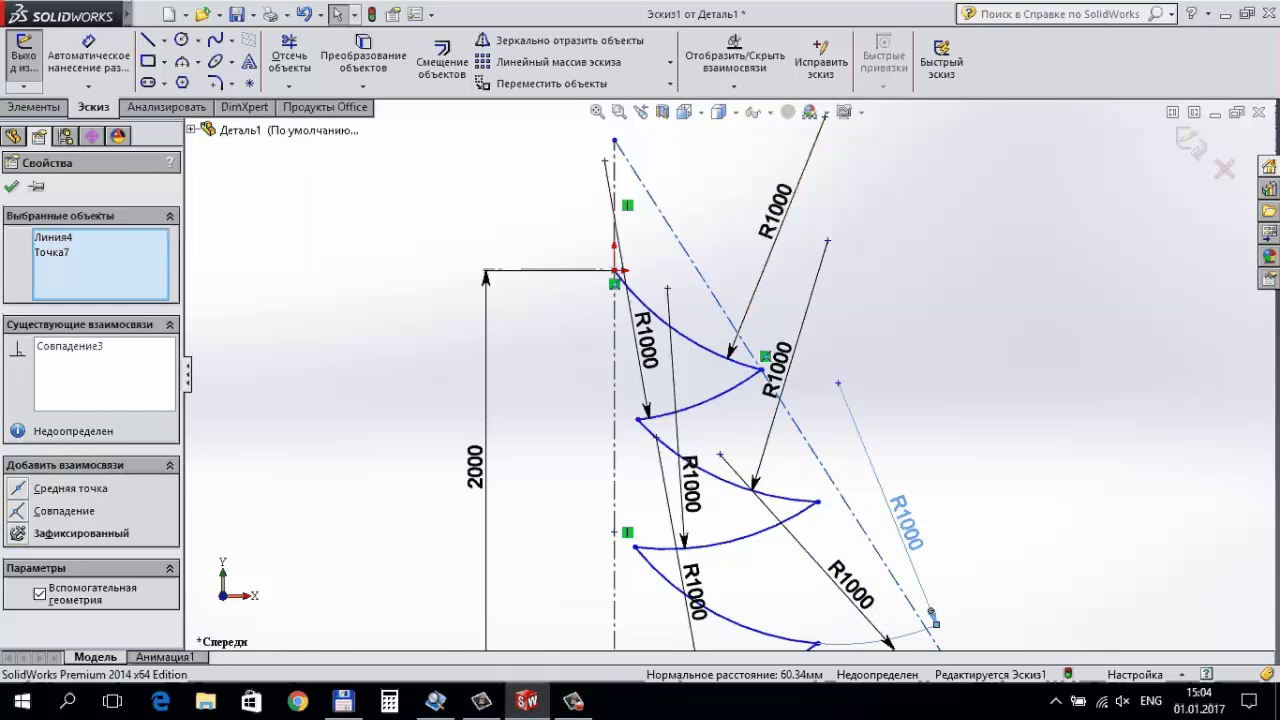
click(931, 613)
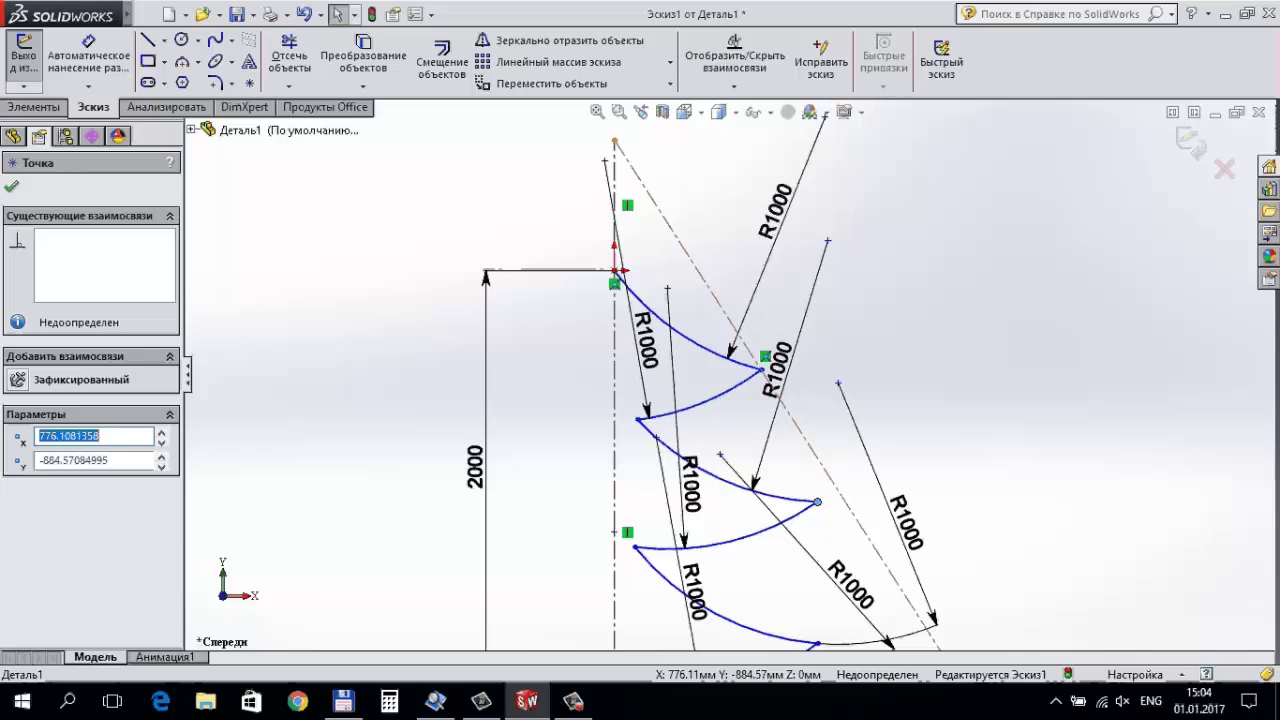
ctrl+click(799, 430)
click(909, 437)
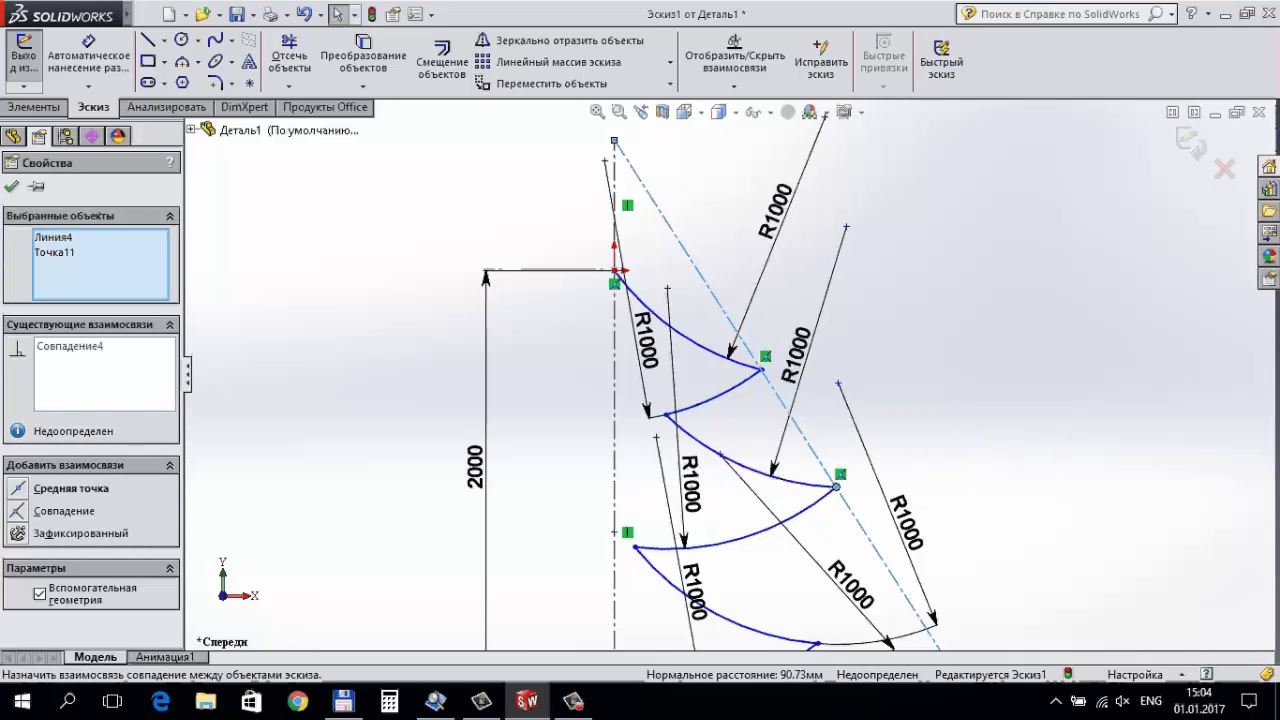
scroll(640, 400, up, 2)
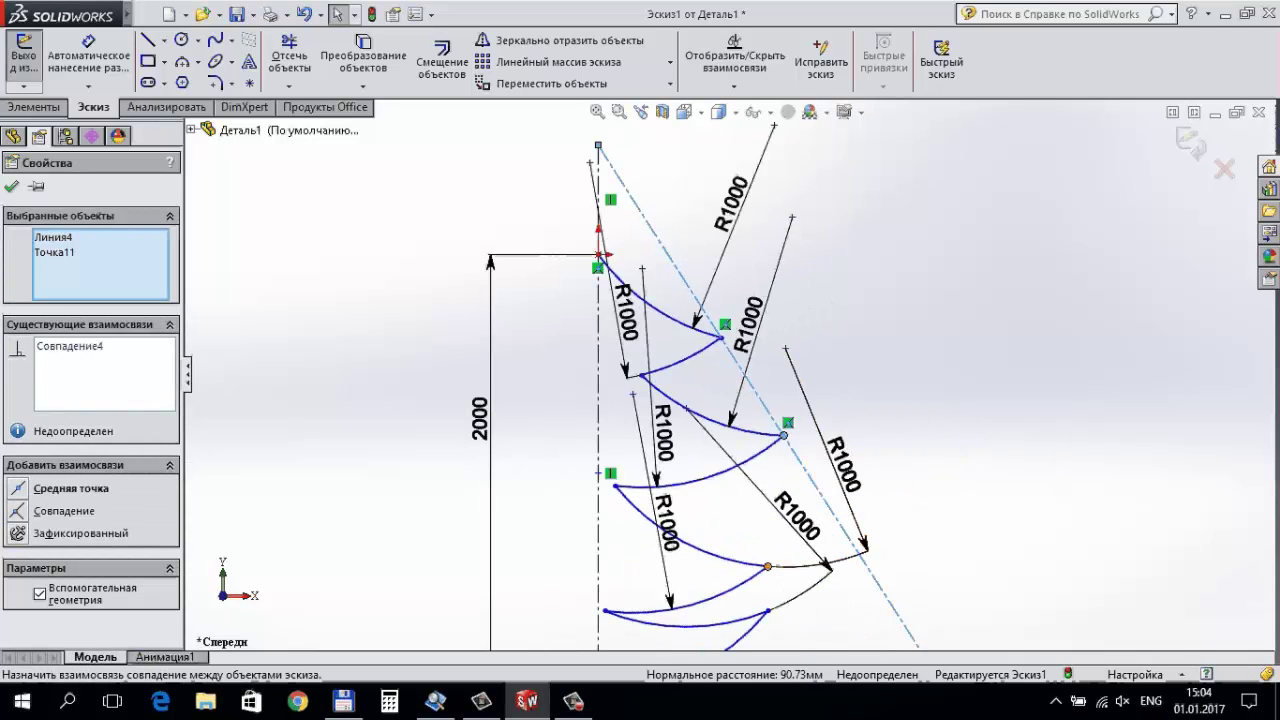
click(768, 566)
ctrl+click(770, 500)
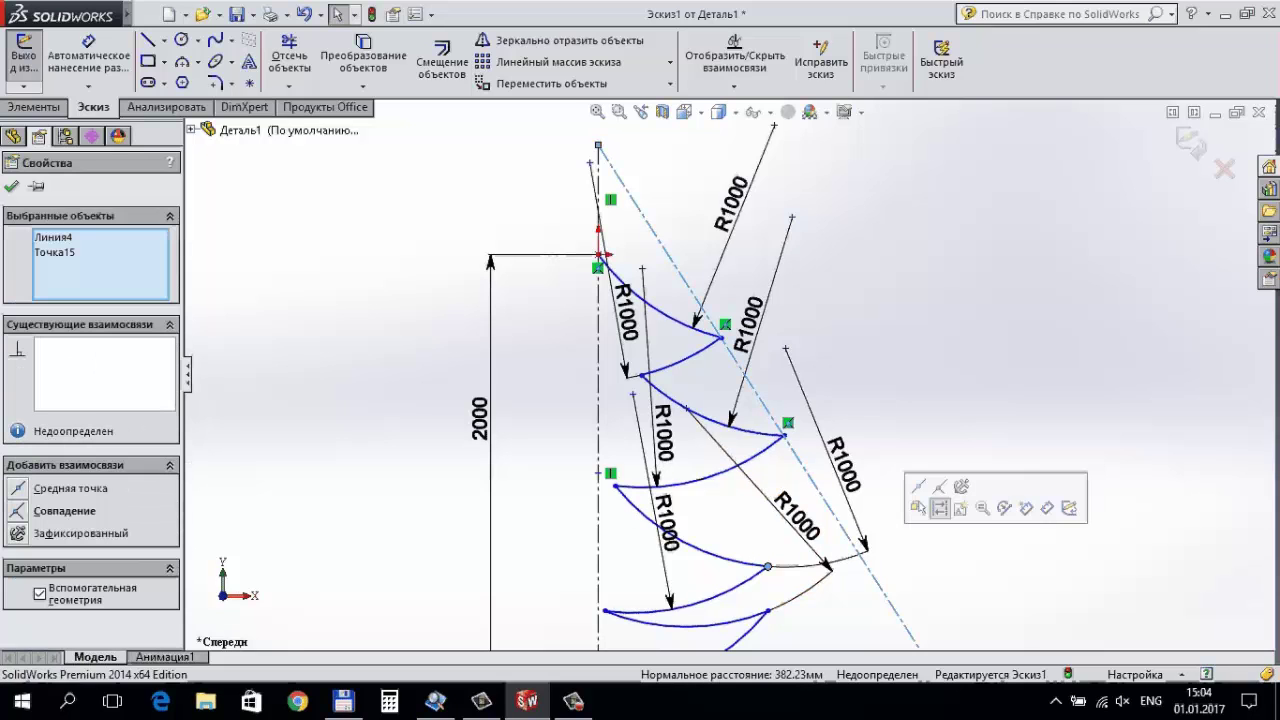
click(940, 486)
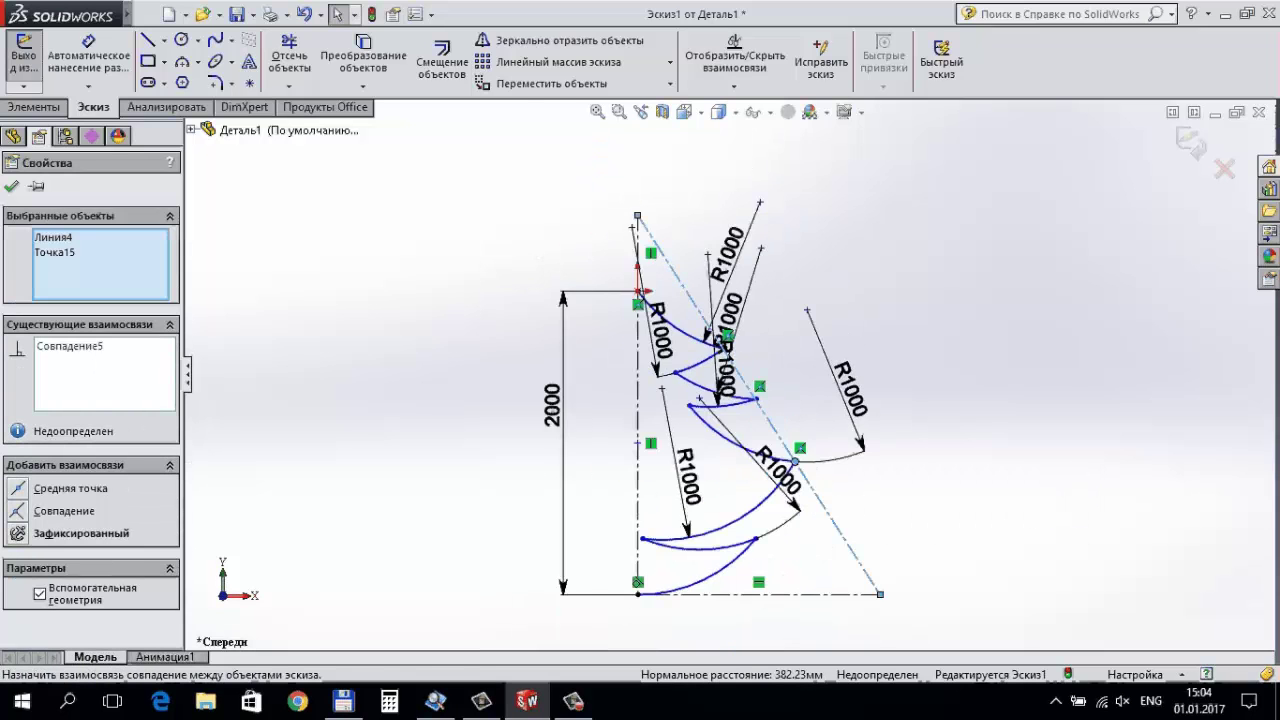
Put the lowest tier tip on the slanted line and delete one R1000 dimension.
scroll(885, 523, down, 2)
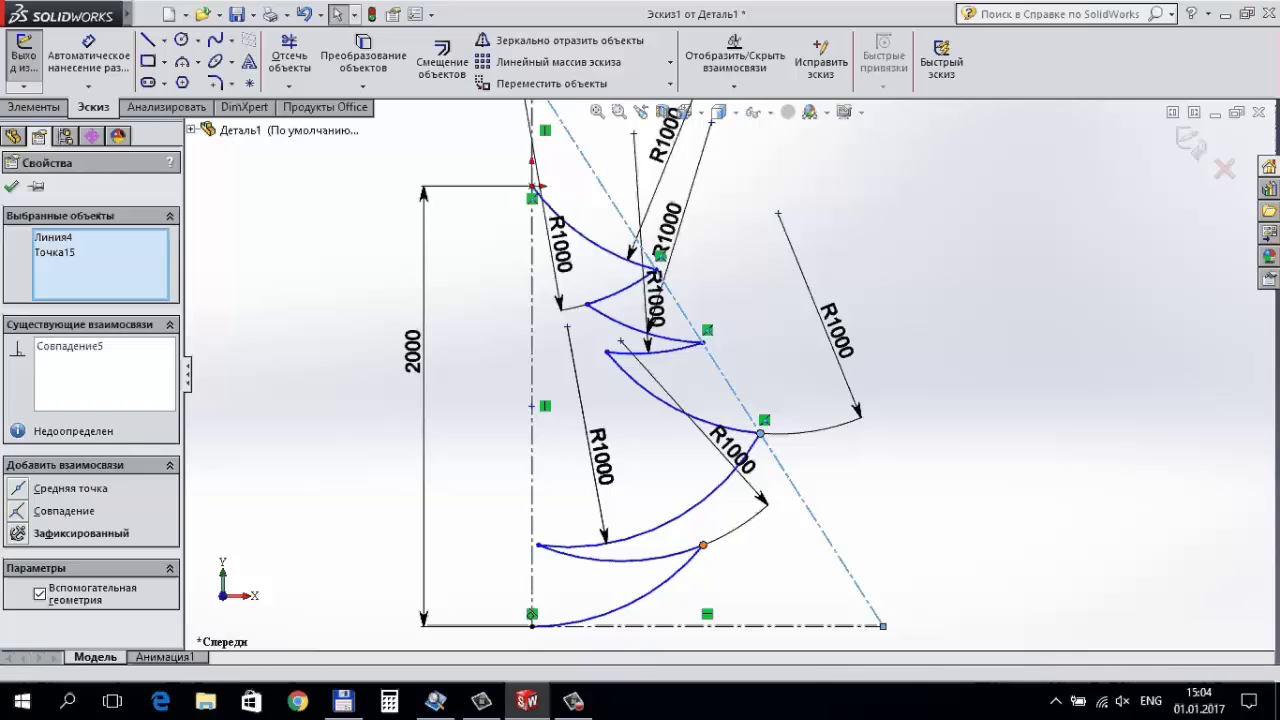
click(703, 545)
ctrl+click(777, 440)
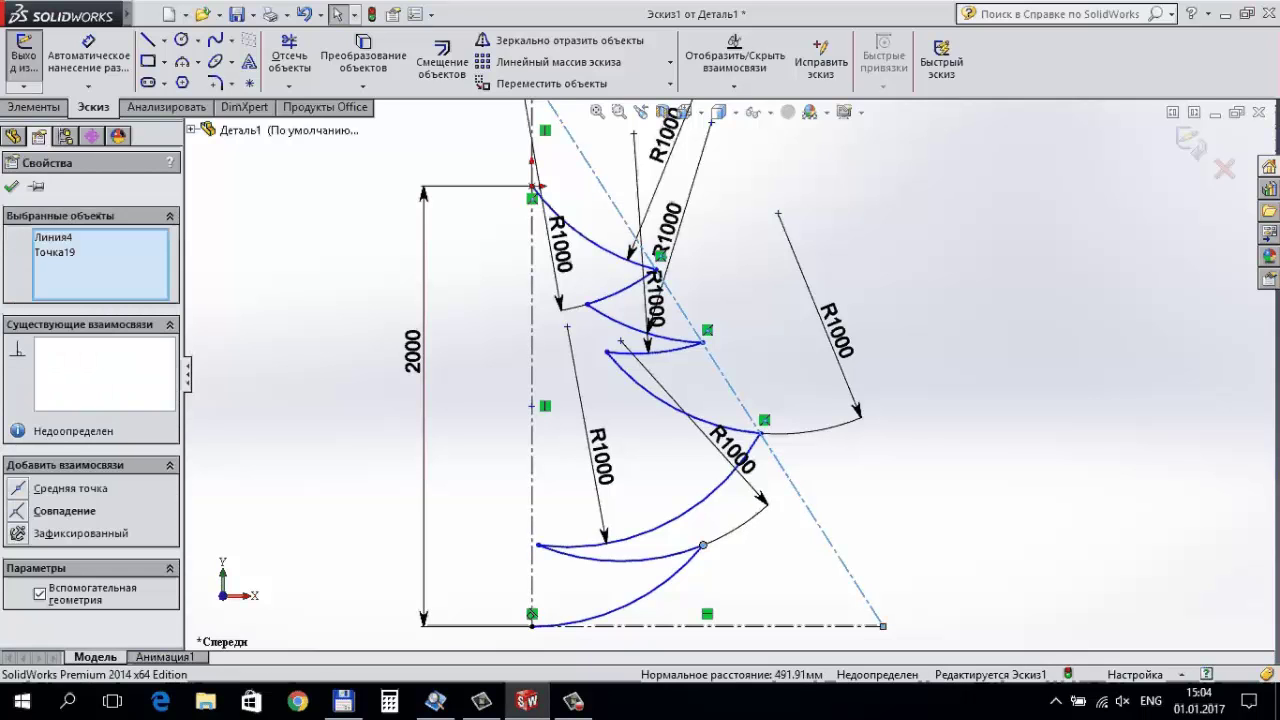
click(894, 471)
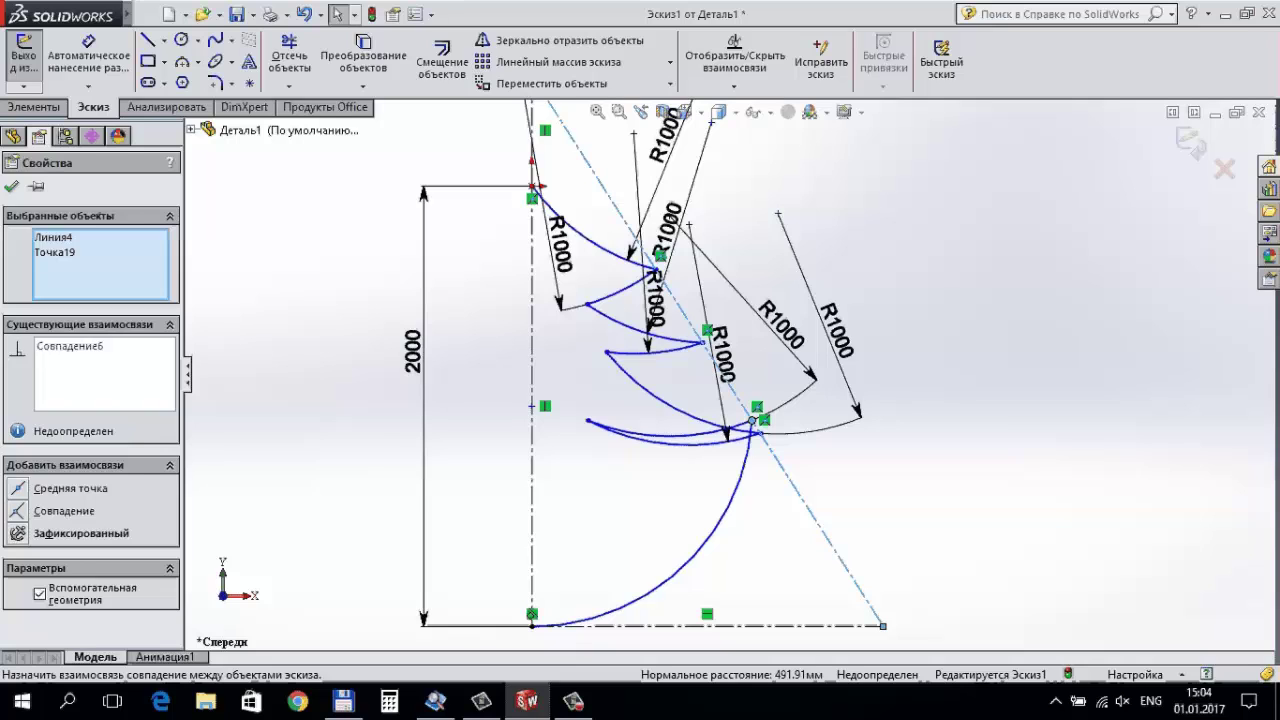
click(806, 370)
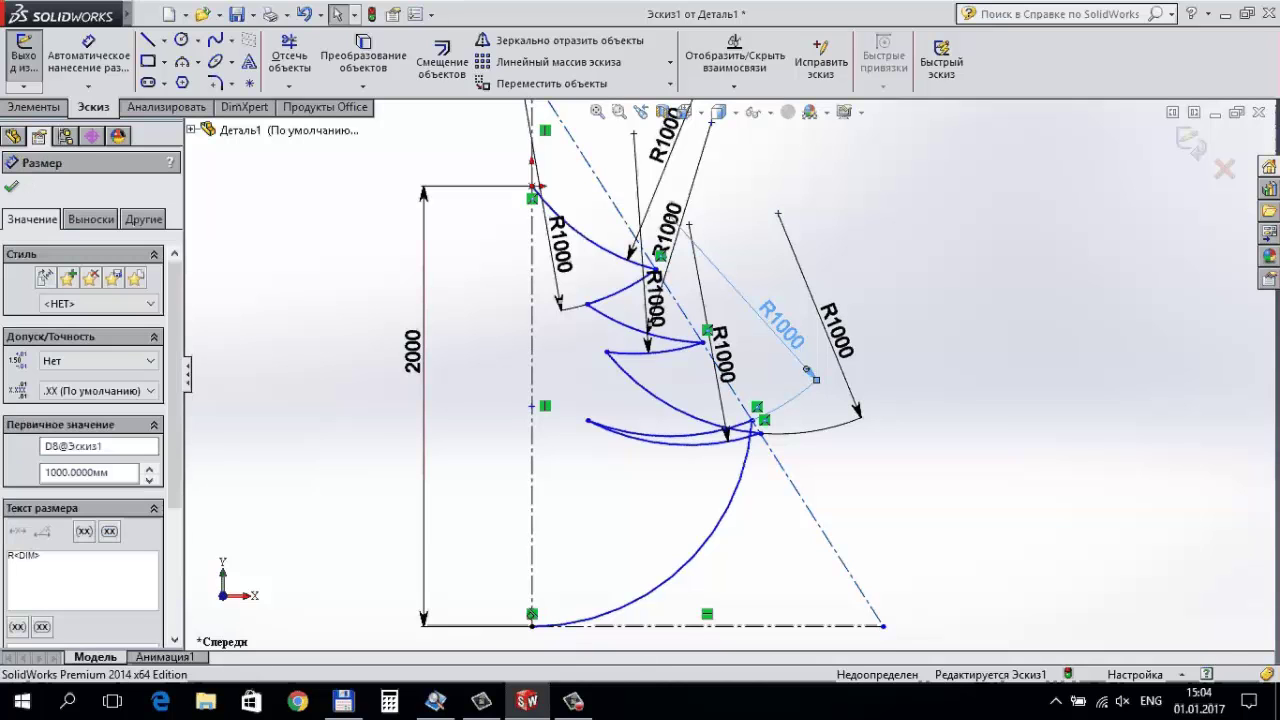
key(Delete)
Slide tier tips down along the construction line to reshape the tiers.
drag(762, 421, 826, 543)
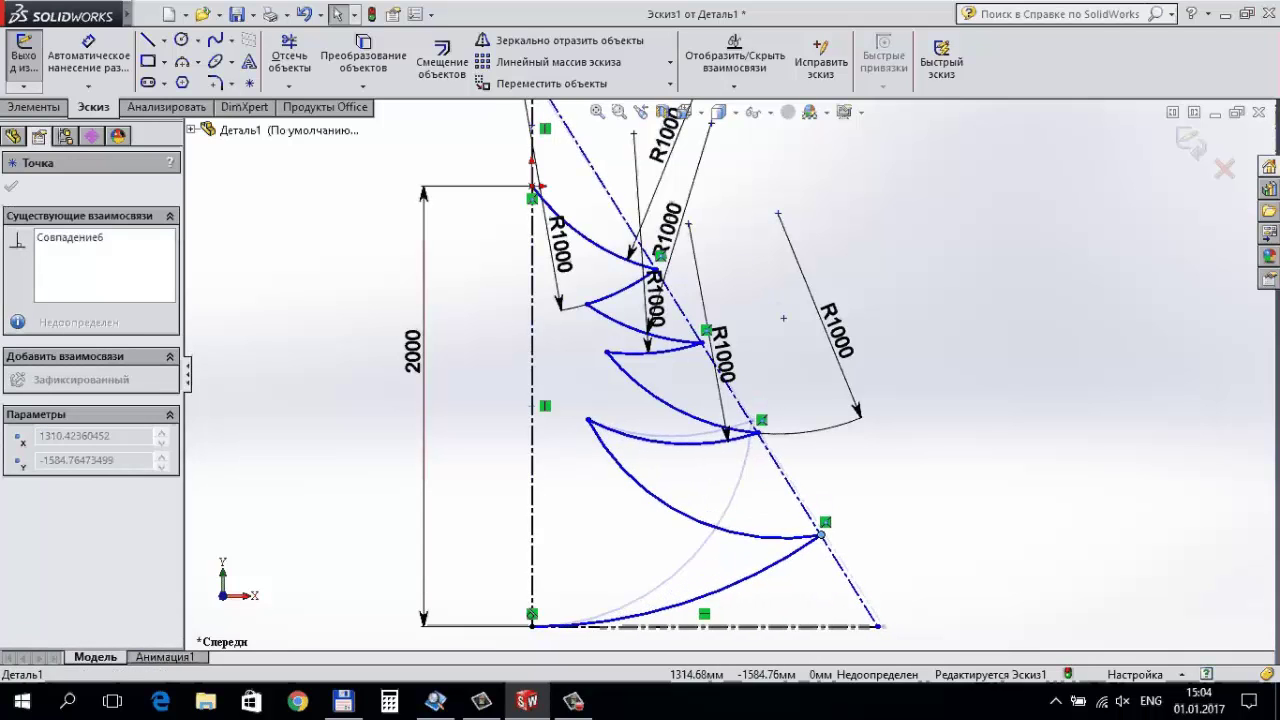
drag(826, 543, 834, 550)
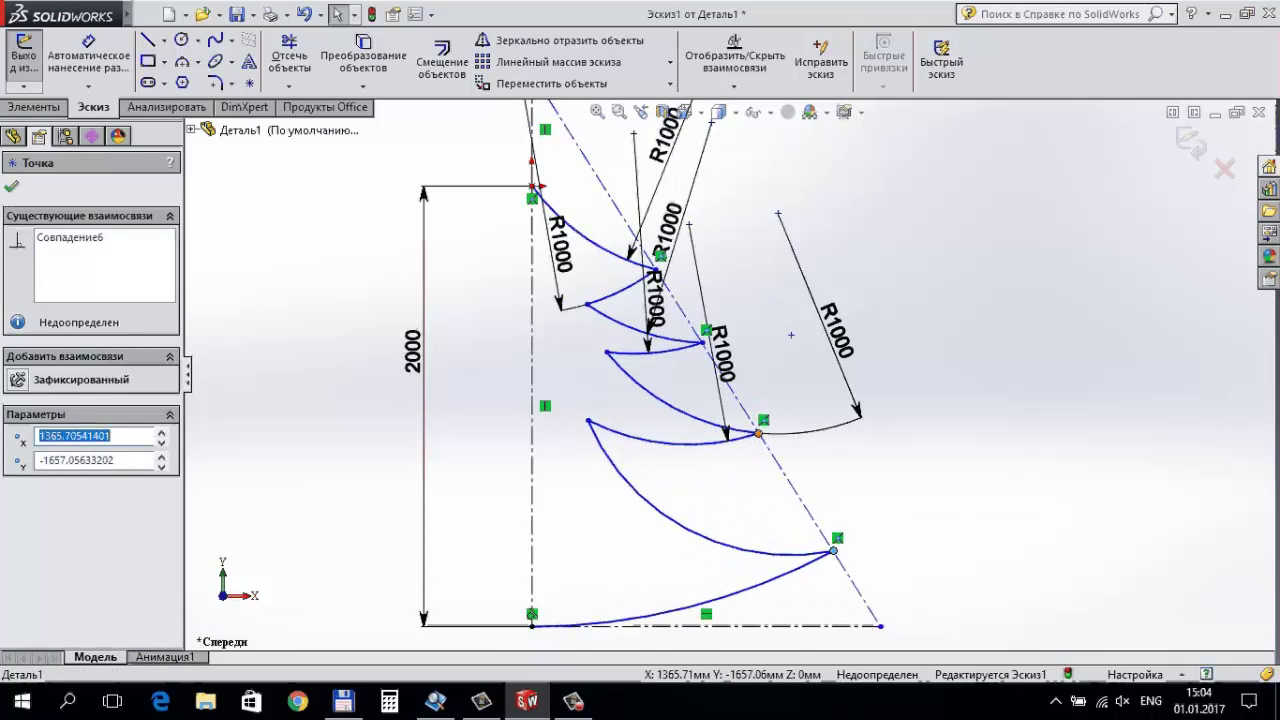
drag(758, 433, 784, 468)
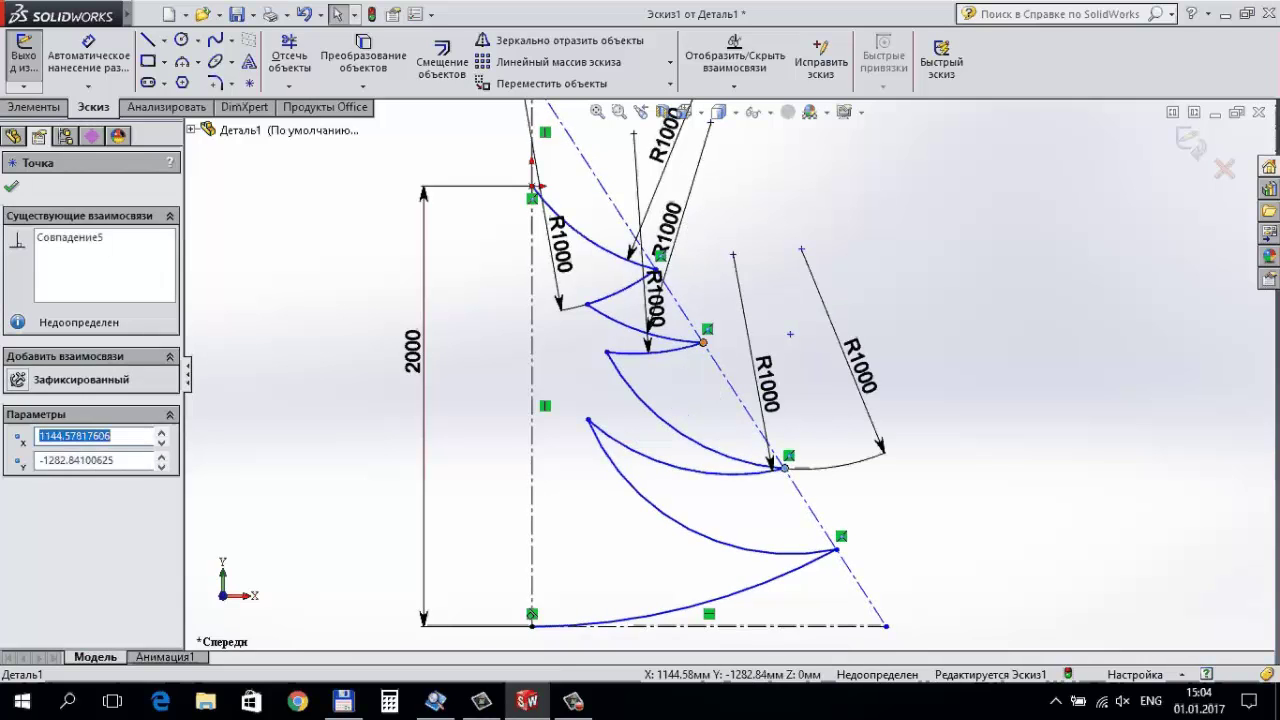
scroll(763, 442, up, 2)
drag(713, 358, 729, 385)
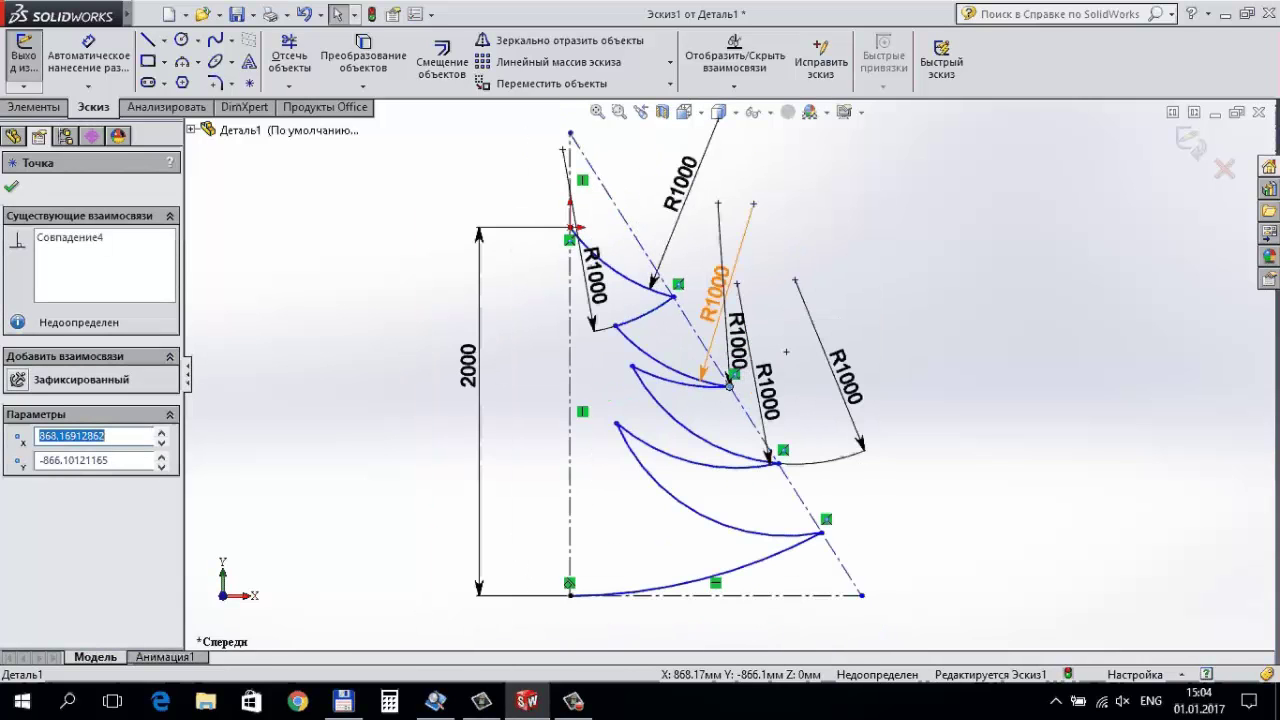
click(703, 367)
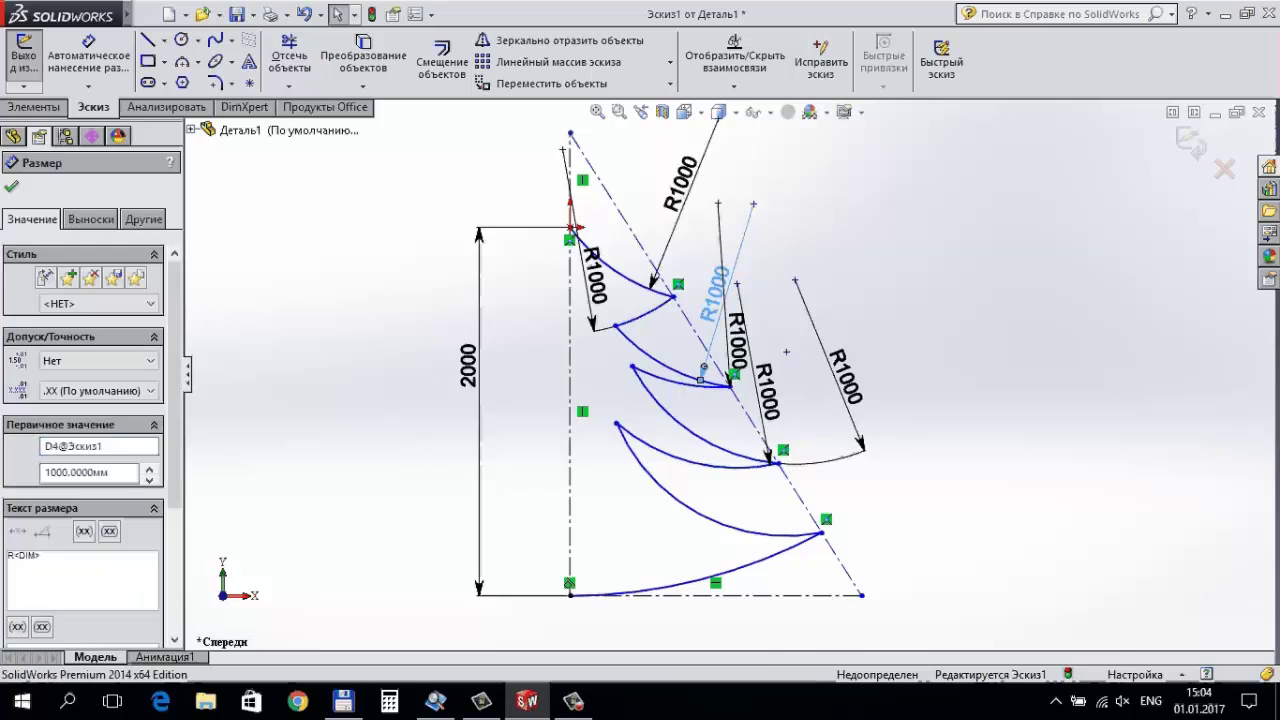
key(Escape)
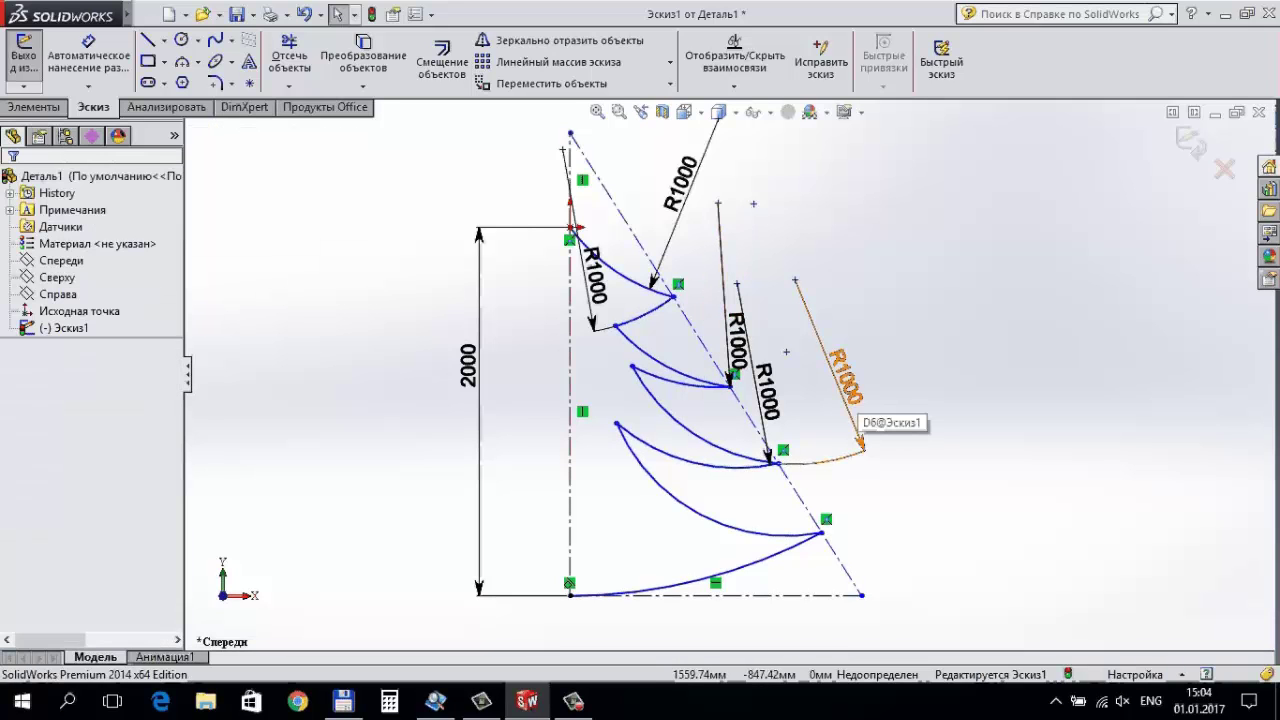
Delete two more R1000 radius dimensions, including the top tier's, and drag tier points lower.
click(860, 443)
key(Delete)
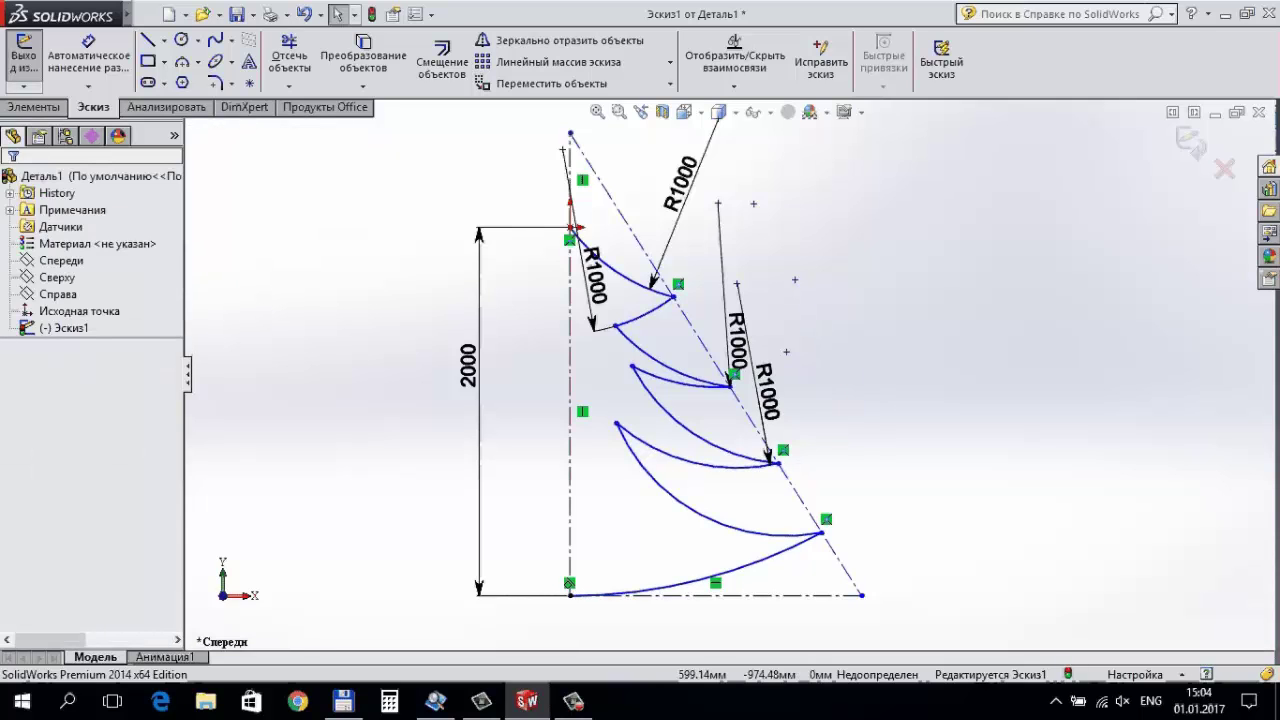
drag(654, 370, 631, 498)
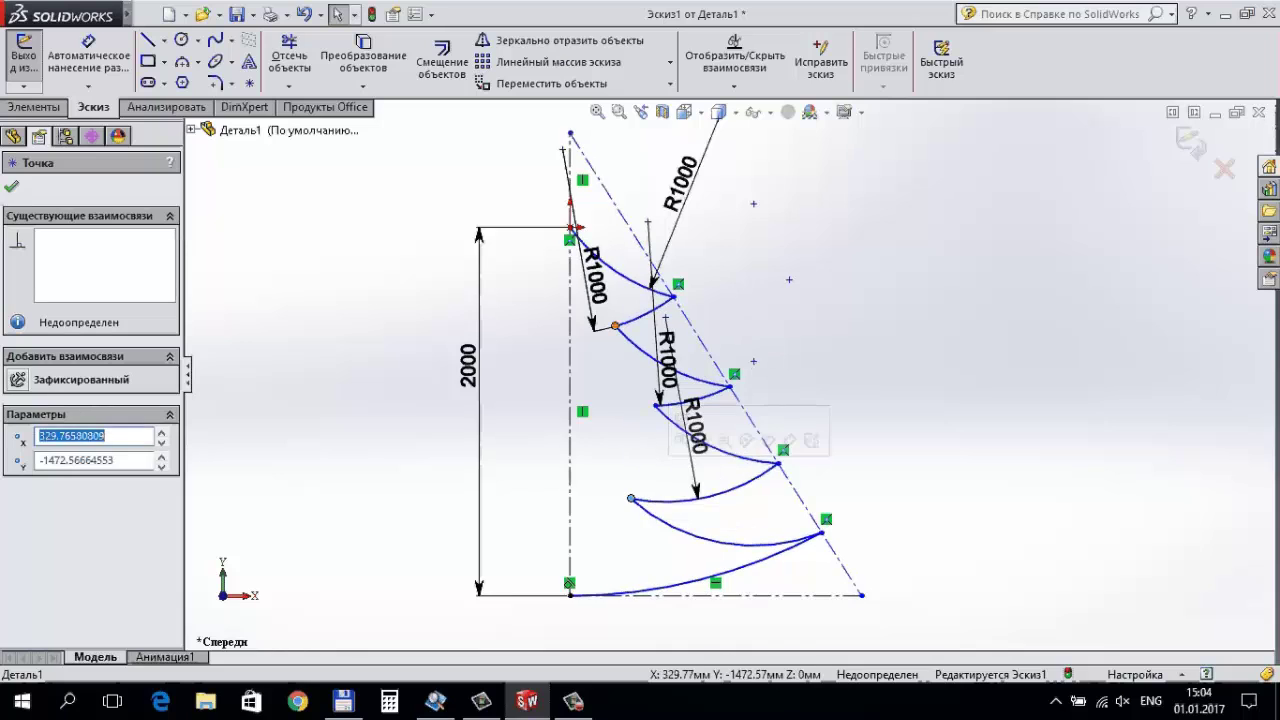
click(592, 318)
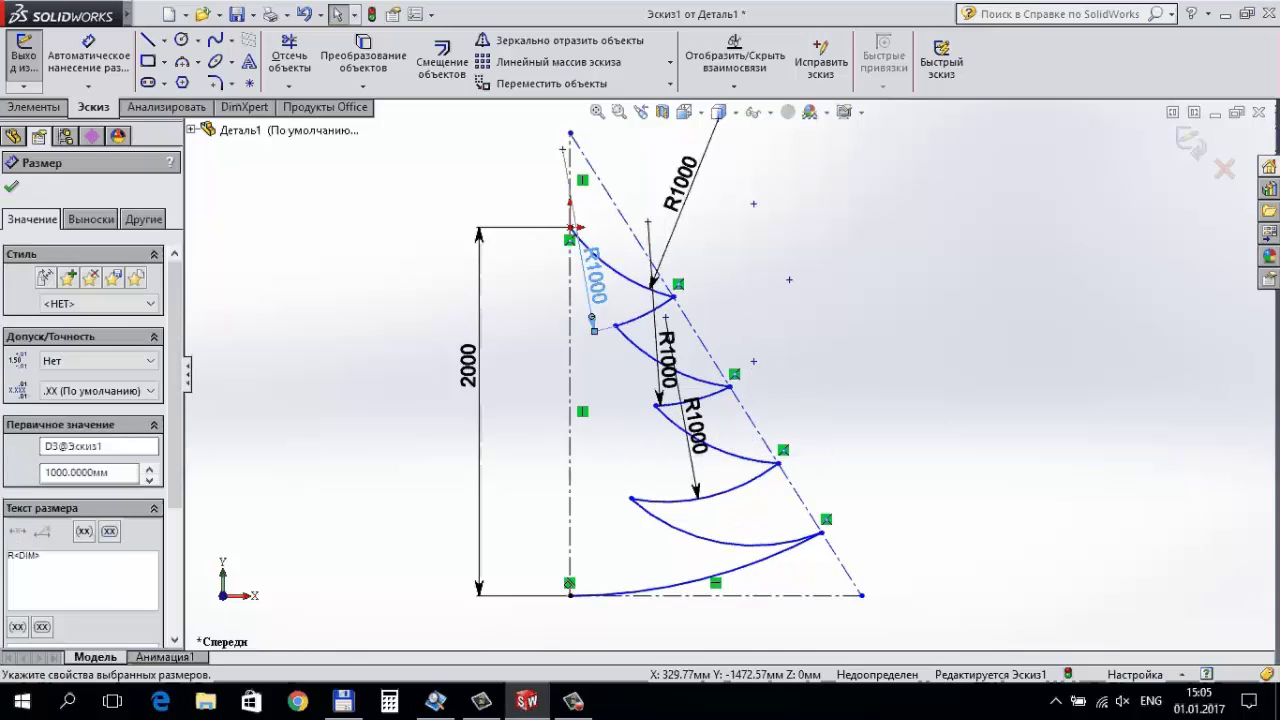
key(Delete)
drag(615, 325, 631, 335)
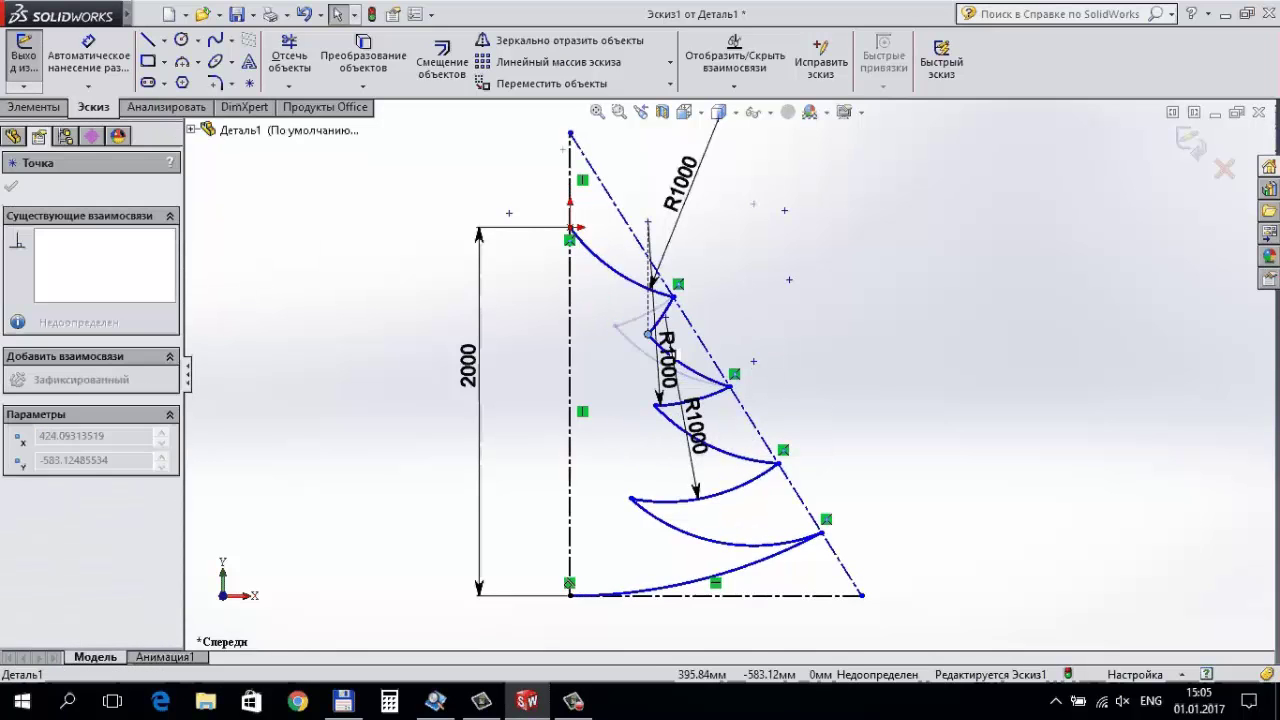
key(Escape)
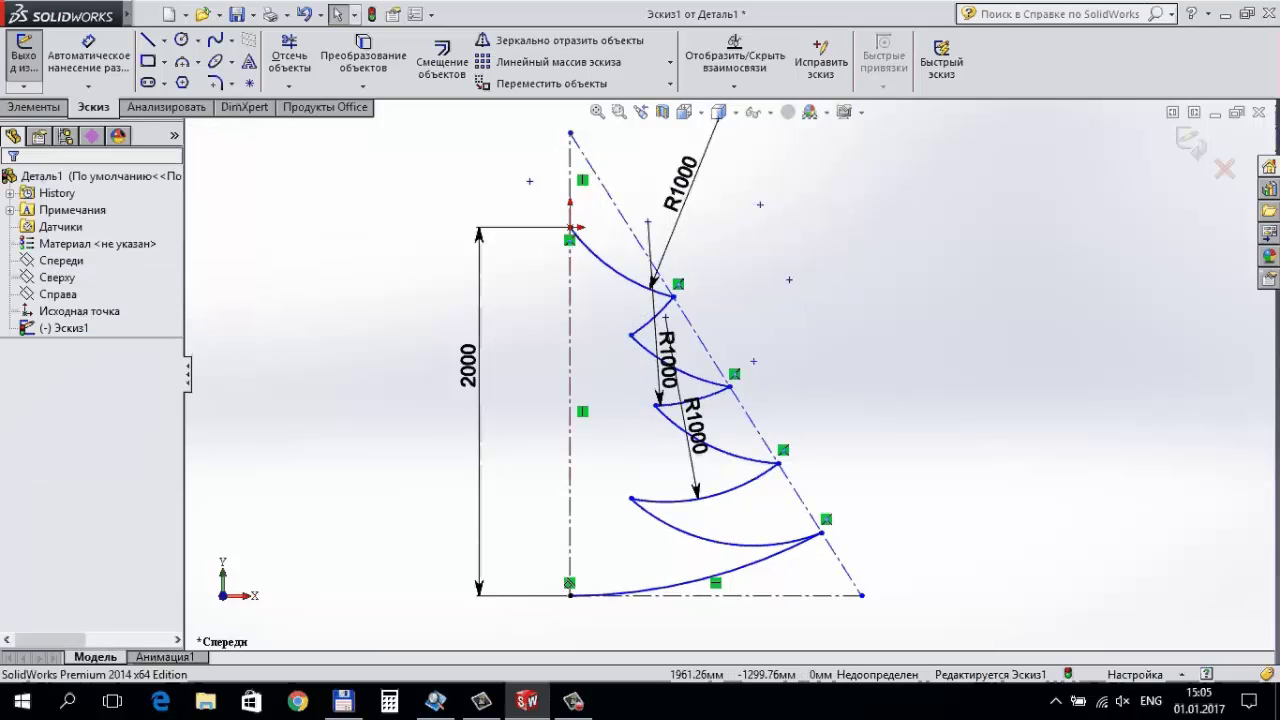
click(88, 55)
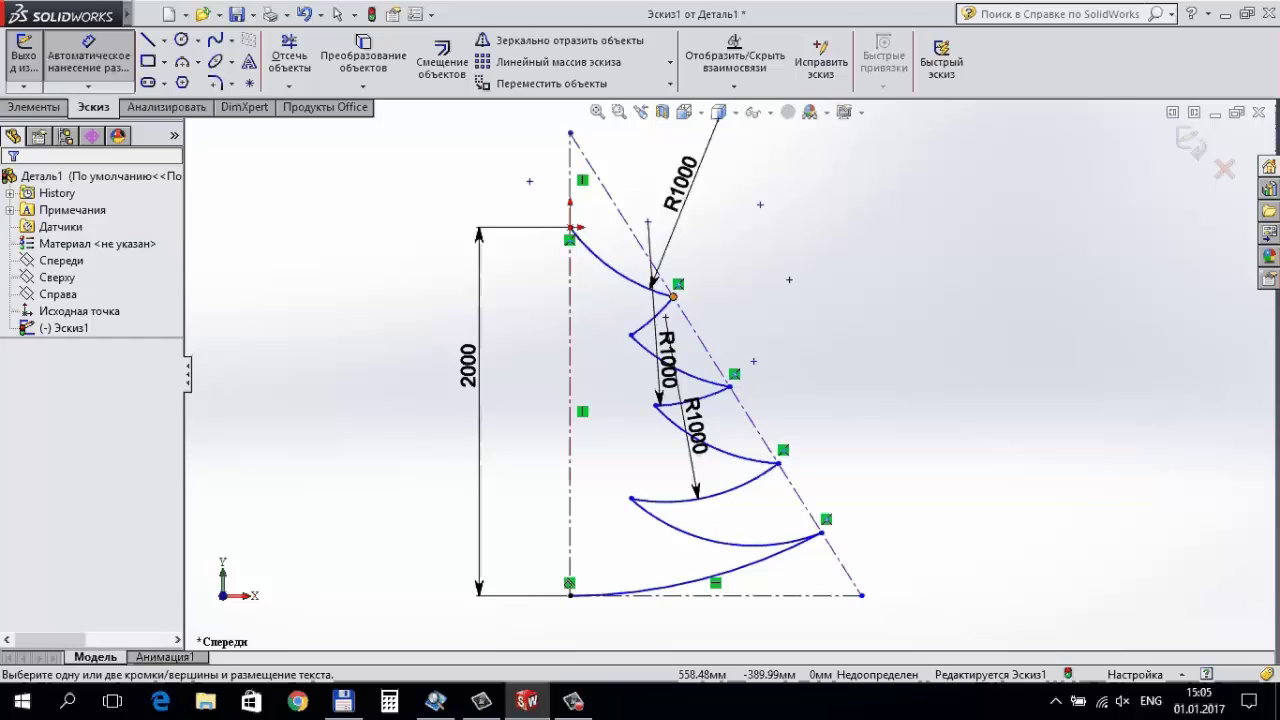
Dimension the first tier-tip spacing along the diagonal centerline as 500.
click(673, 296)
click(733, 385)
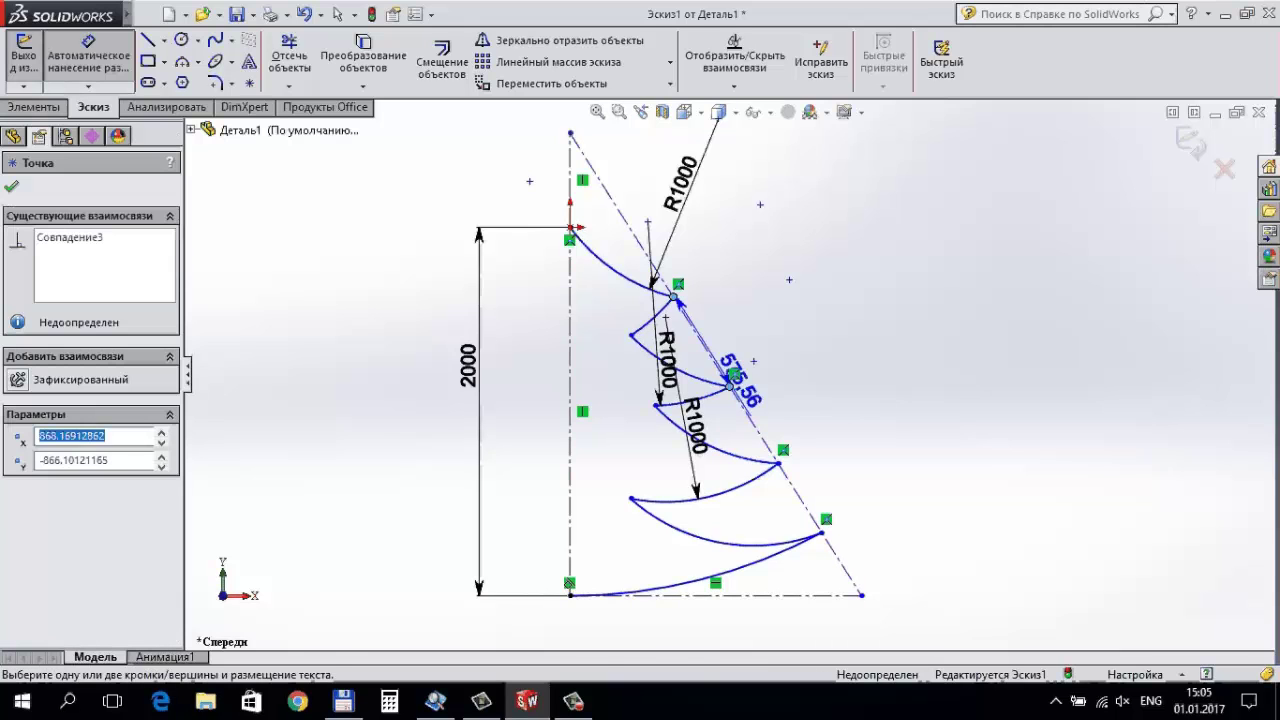
click(790, 290)
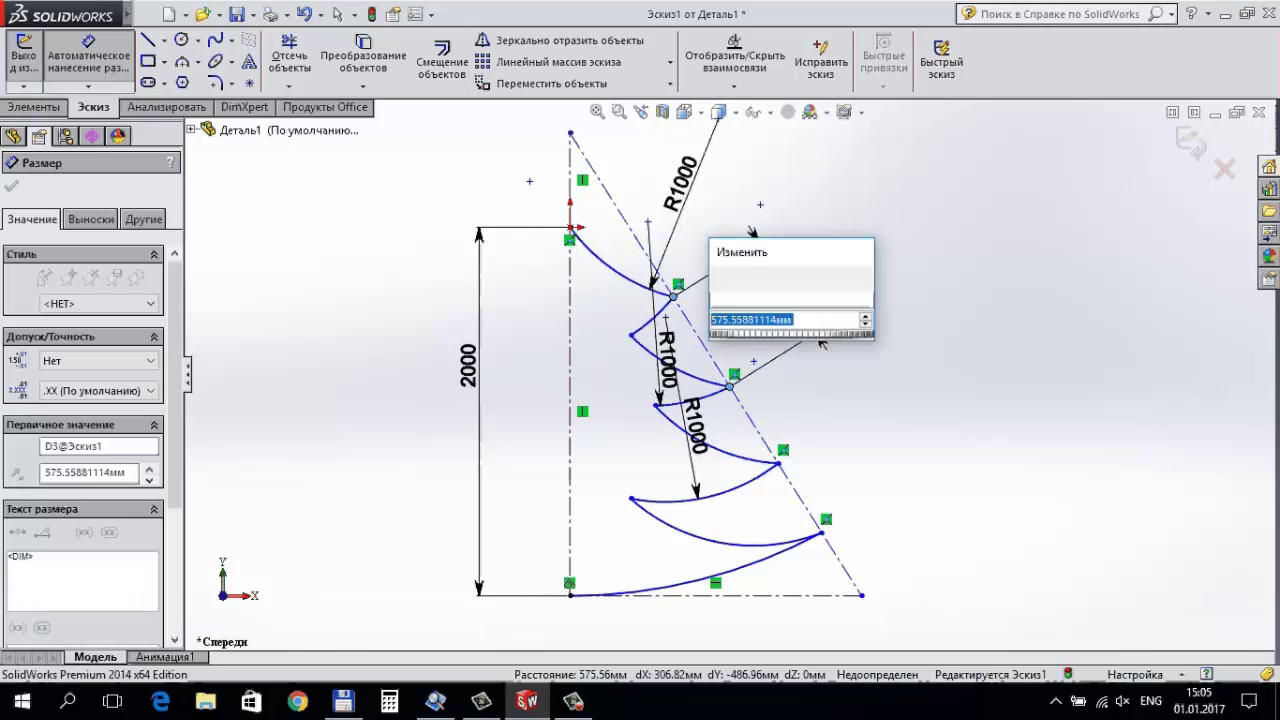
text(500)
key(Return)
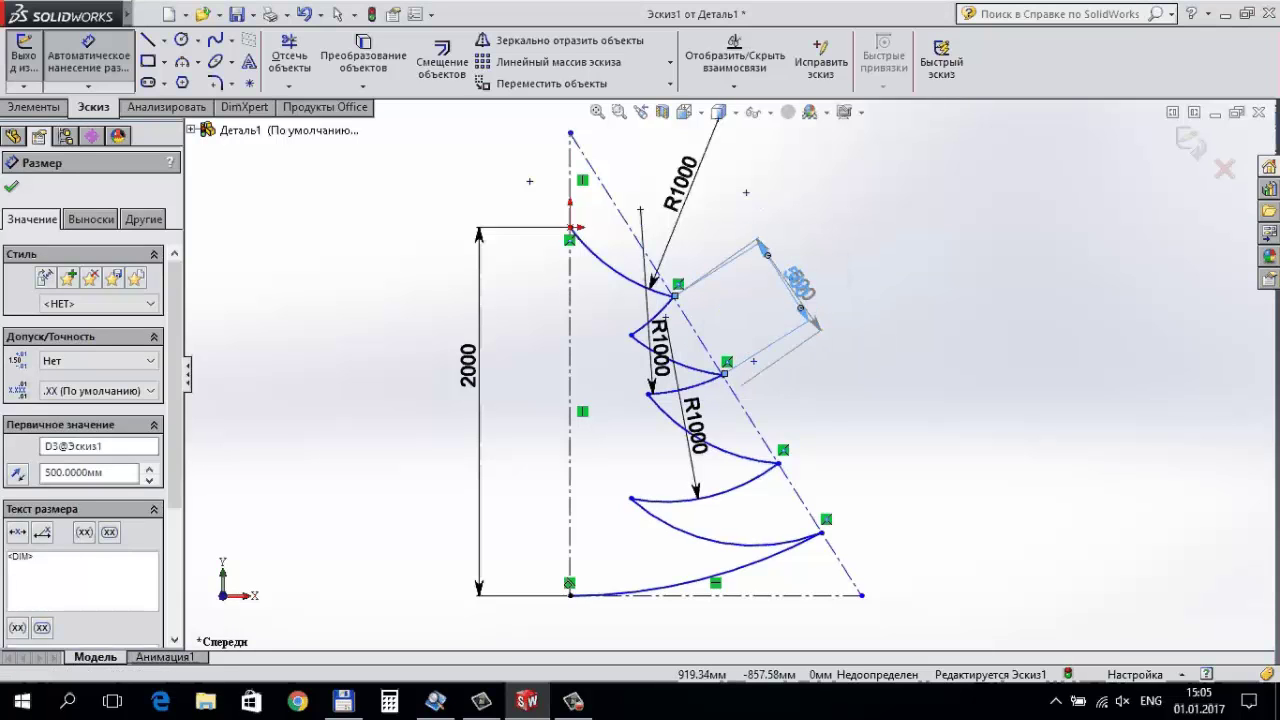
click(725, 373)
key(Escape)
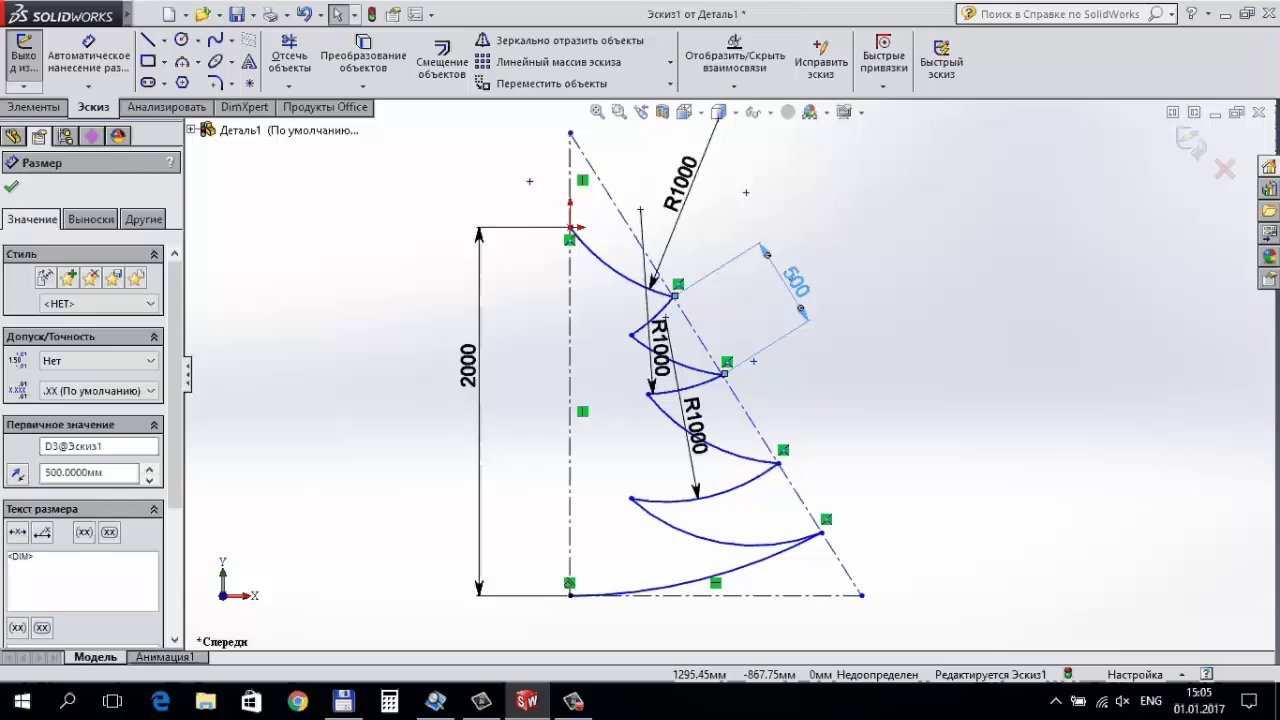
key(Escape)
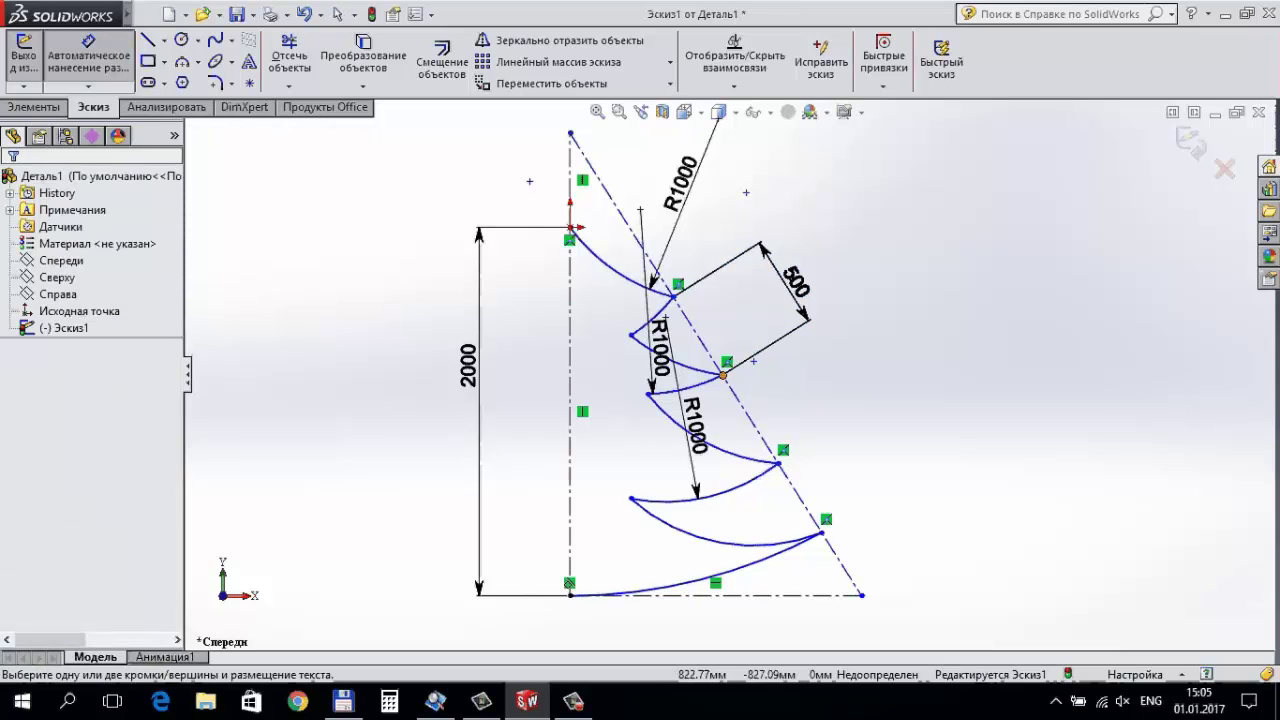
Add the second tier-point spacing, entered as 600 and then corrected to 500.
click(723, 375)
click(779, 463)
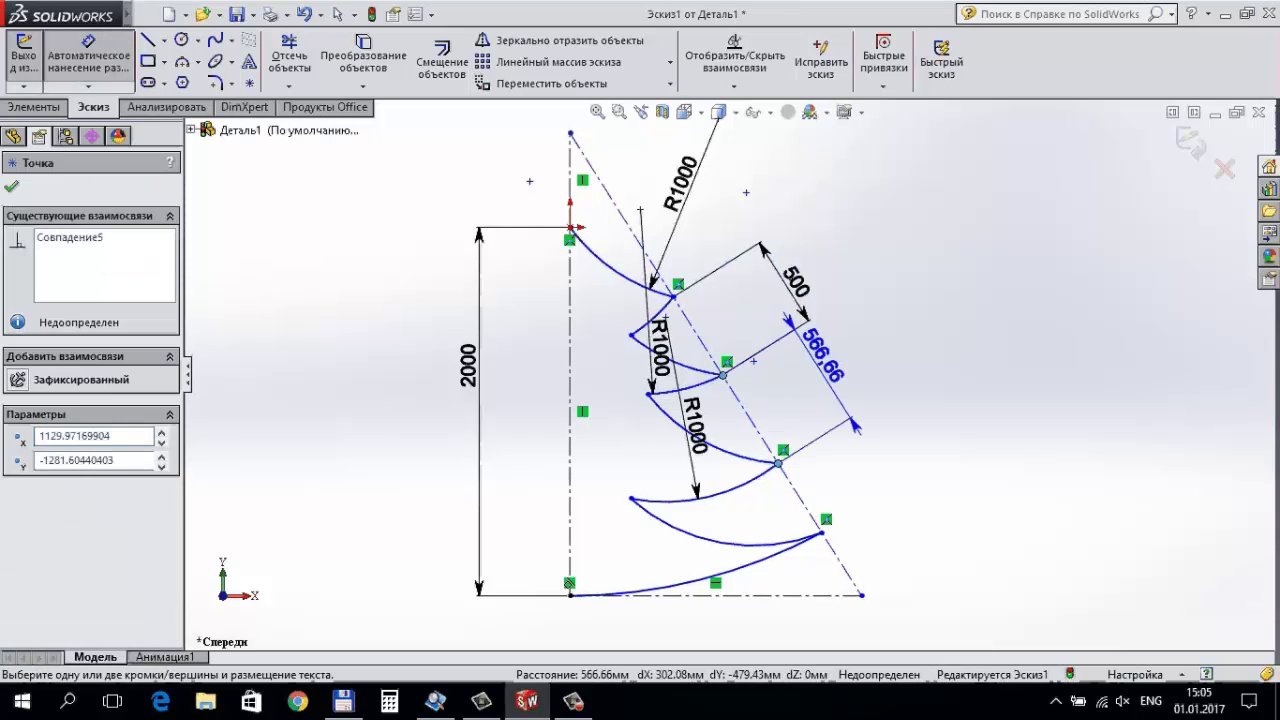
click(856, 427)
text(60)
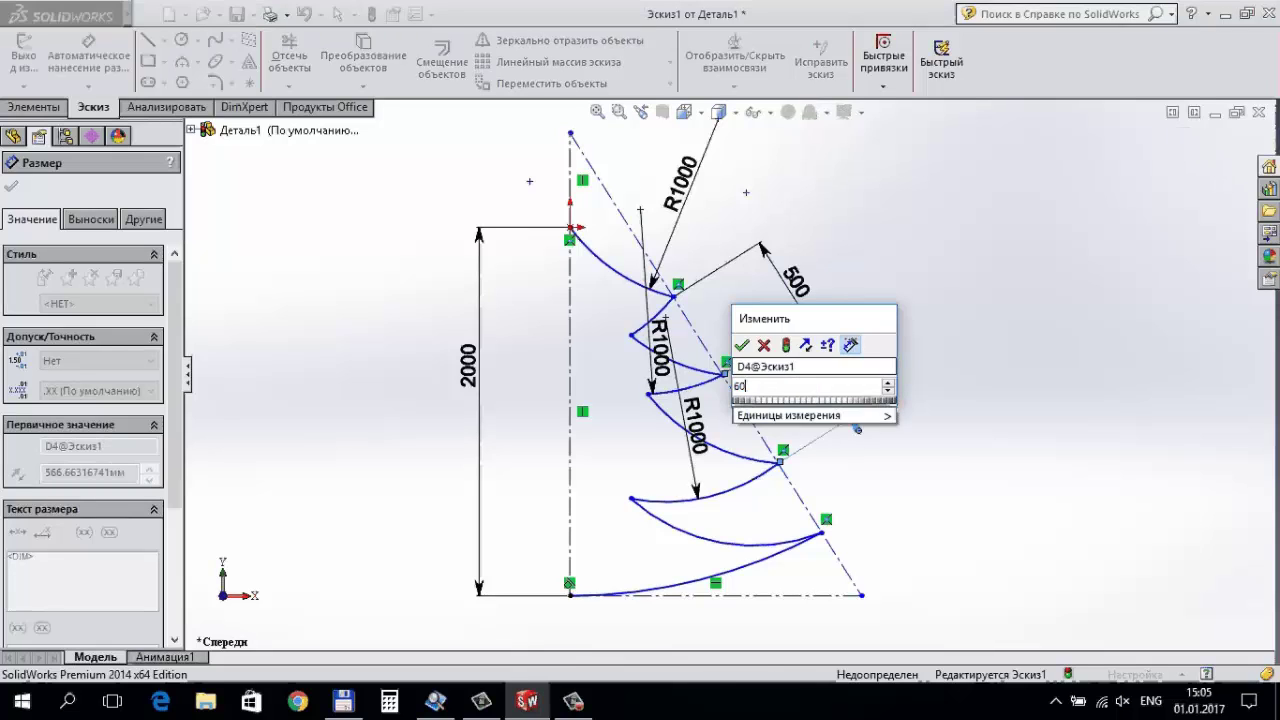
text(0)
key(Return)
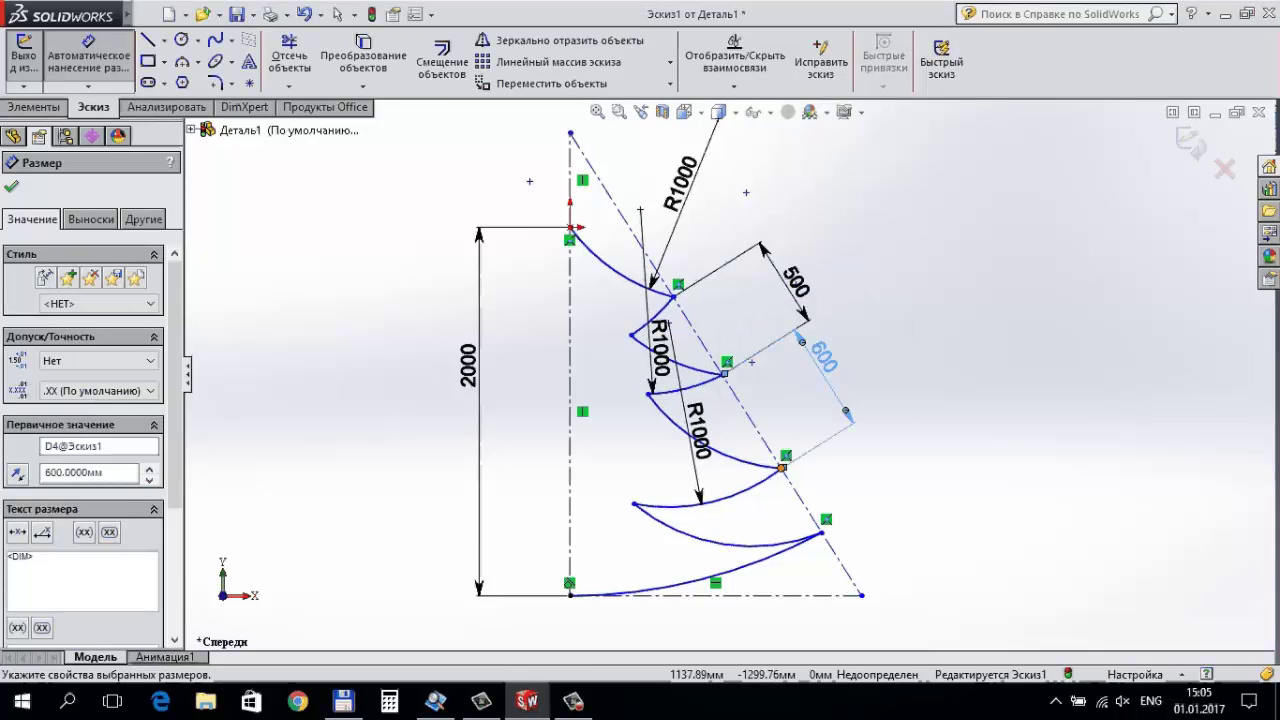
double_click(822, 356)
text(50)
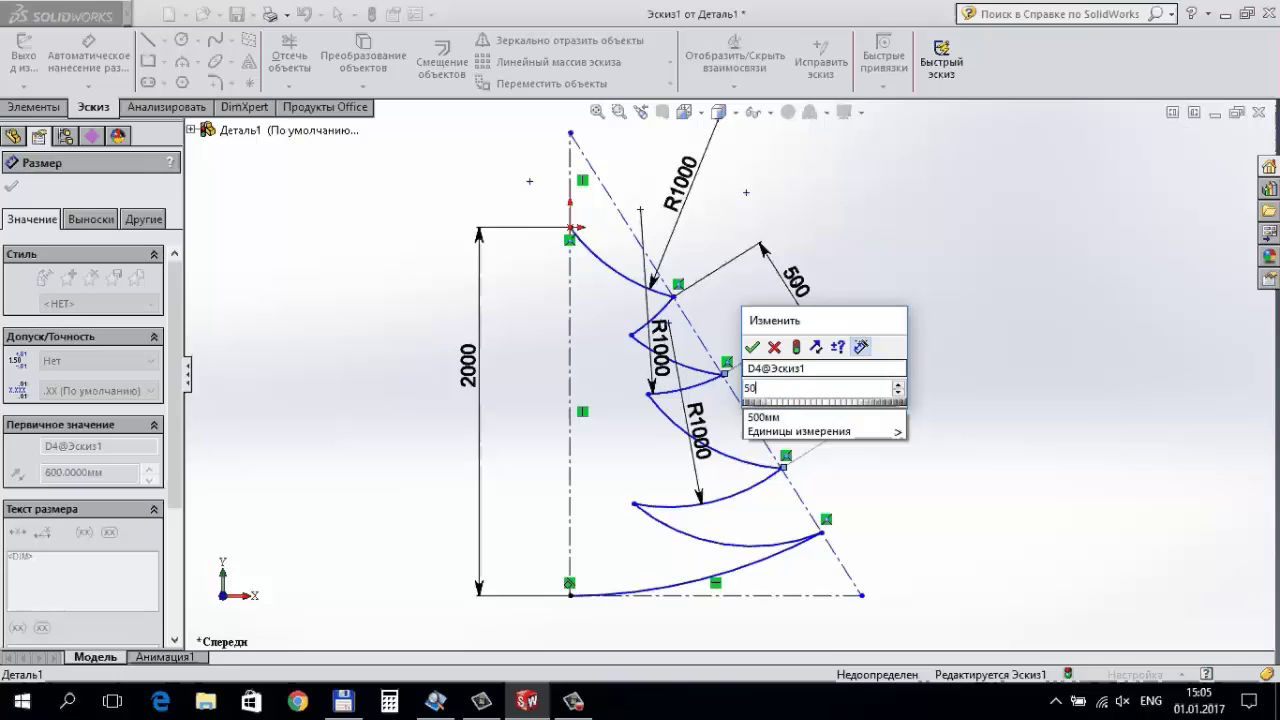
text(0)
key(Return)
key(Escape)
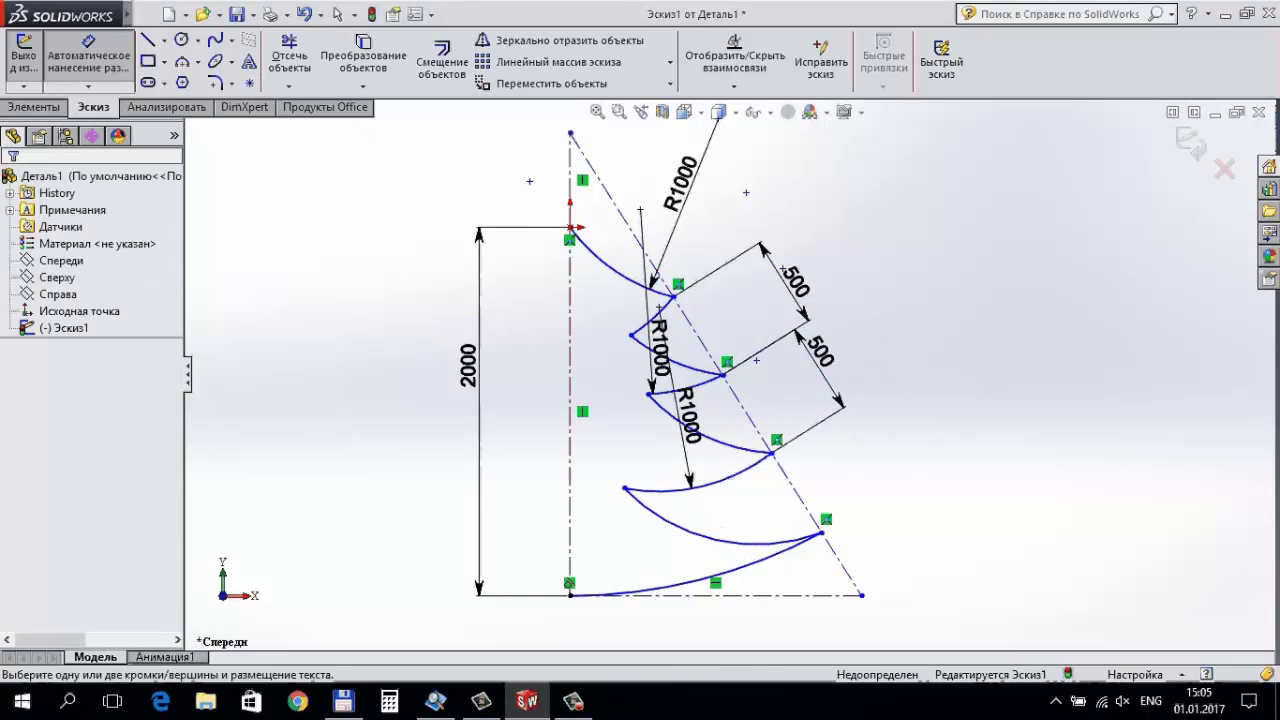
Dimension the spacing from the third to the fourth tier point as 500.
click(822, 533)
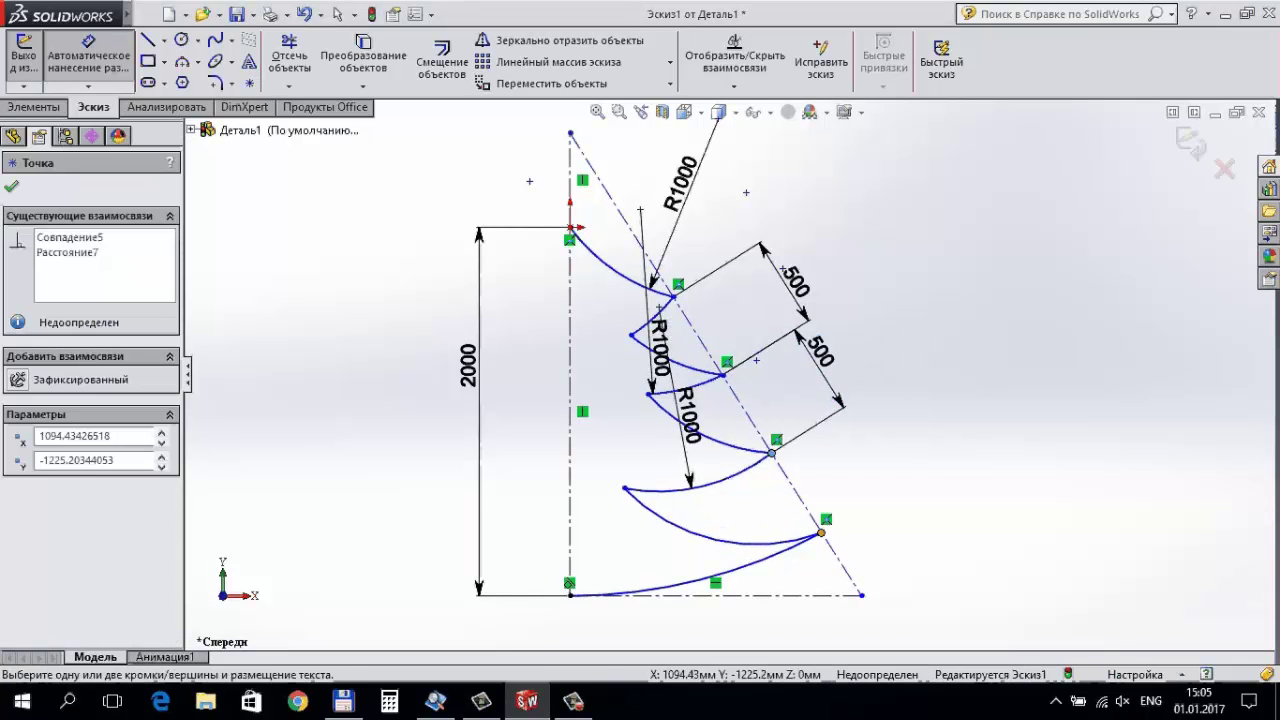
click(773, 455)
click(830, 495)
text(5)
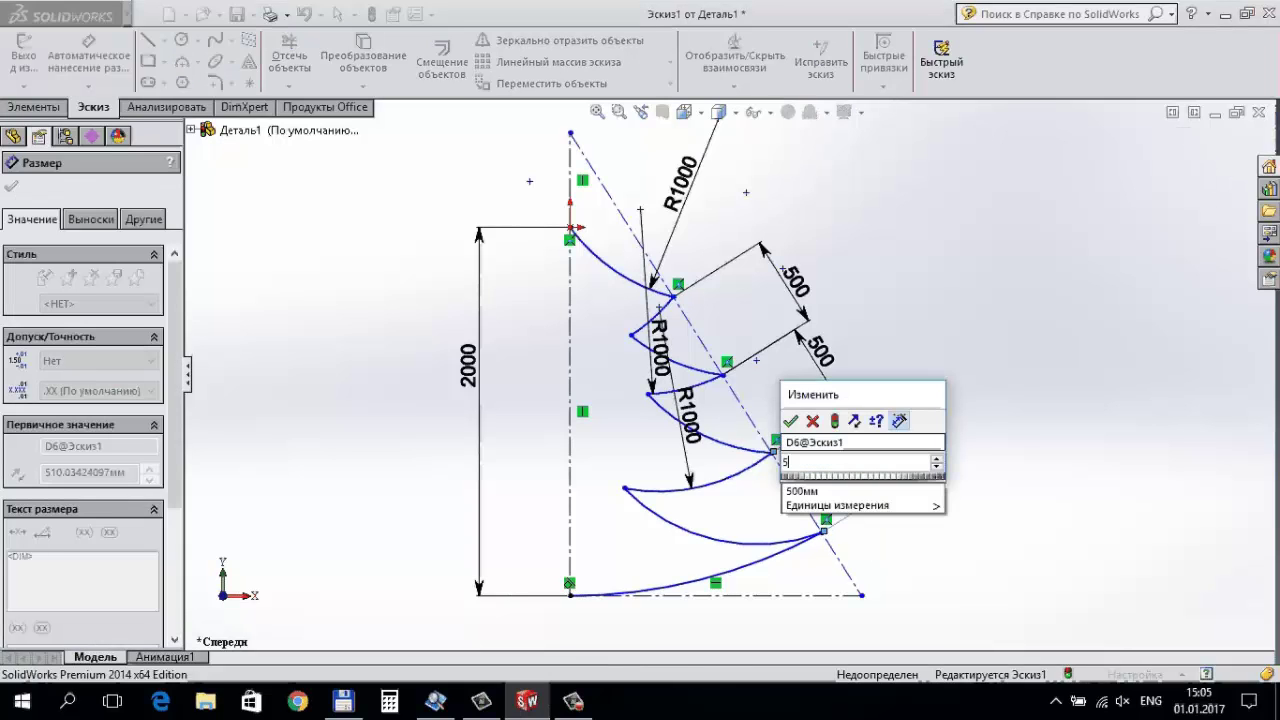
text(00)
key(Return)
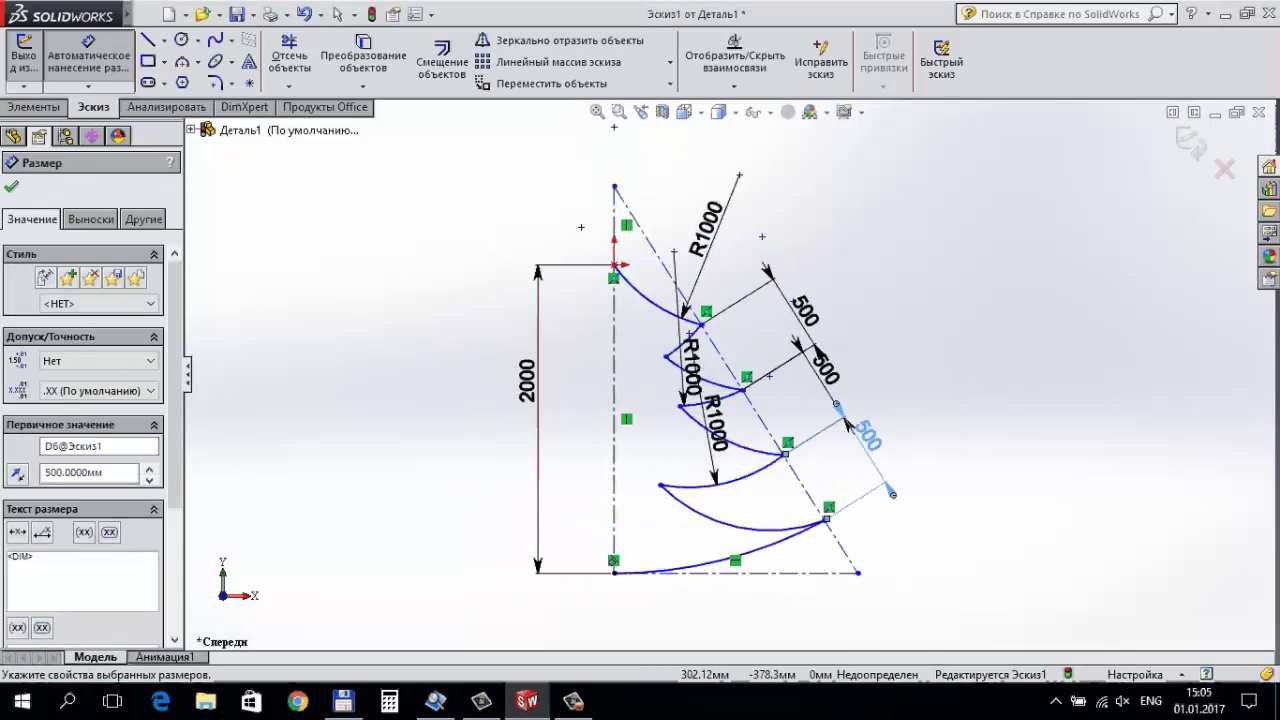
scroll(642, 315, down, 2)
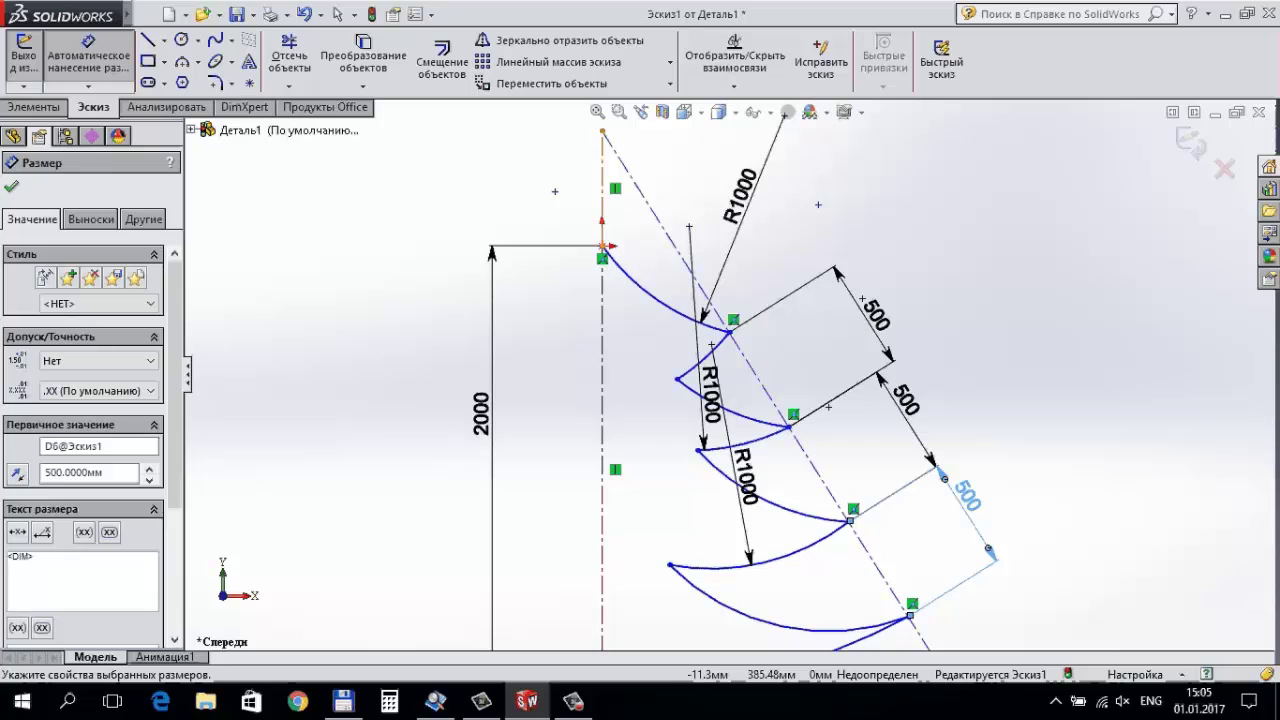
Set the tip height above the top tier to 500.
click(602, 190)
click(514, 200)
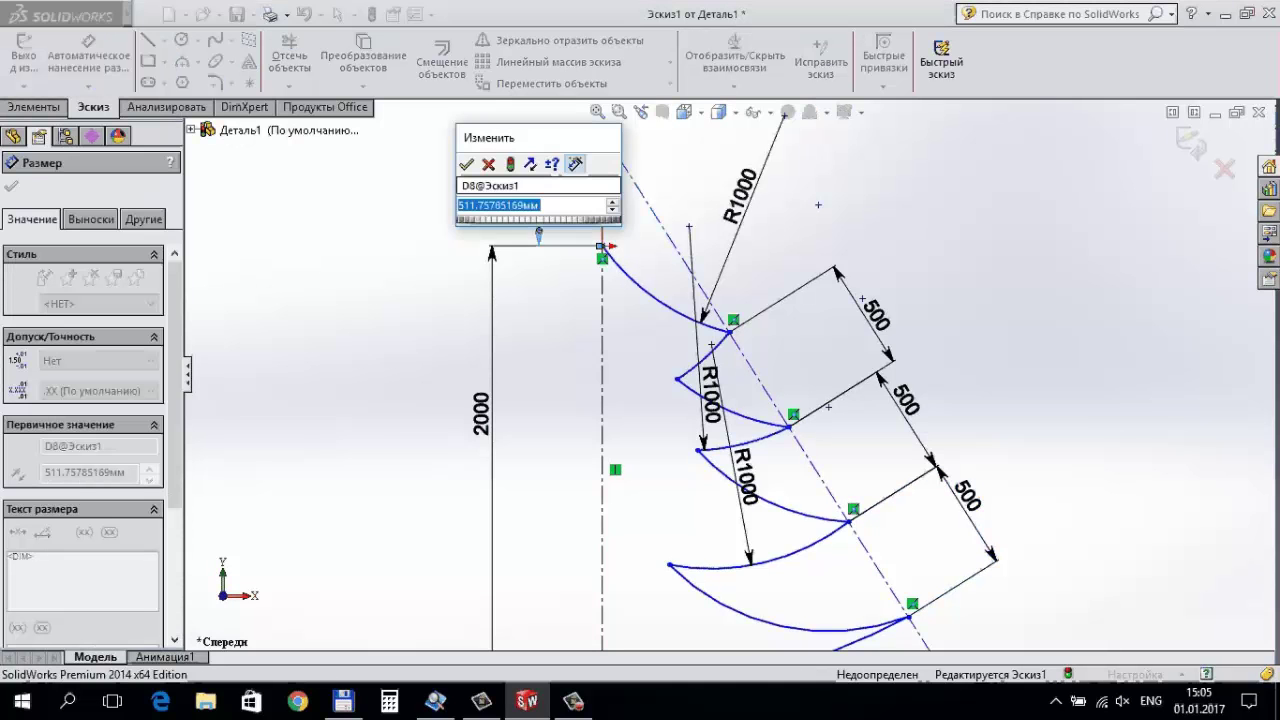
text(500)
key(Return)
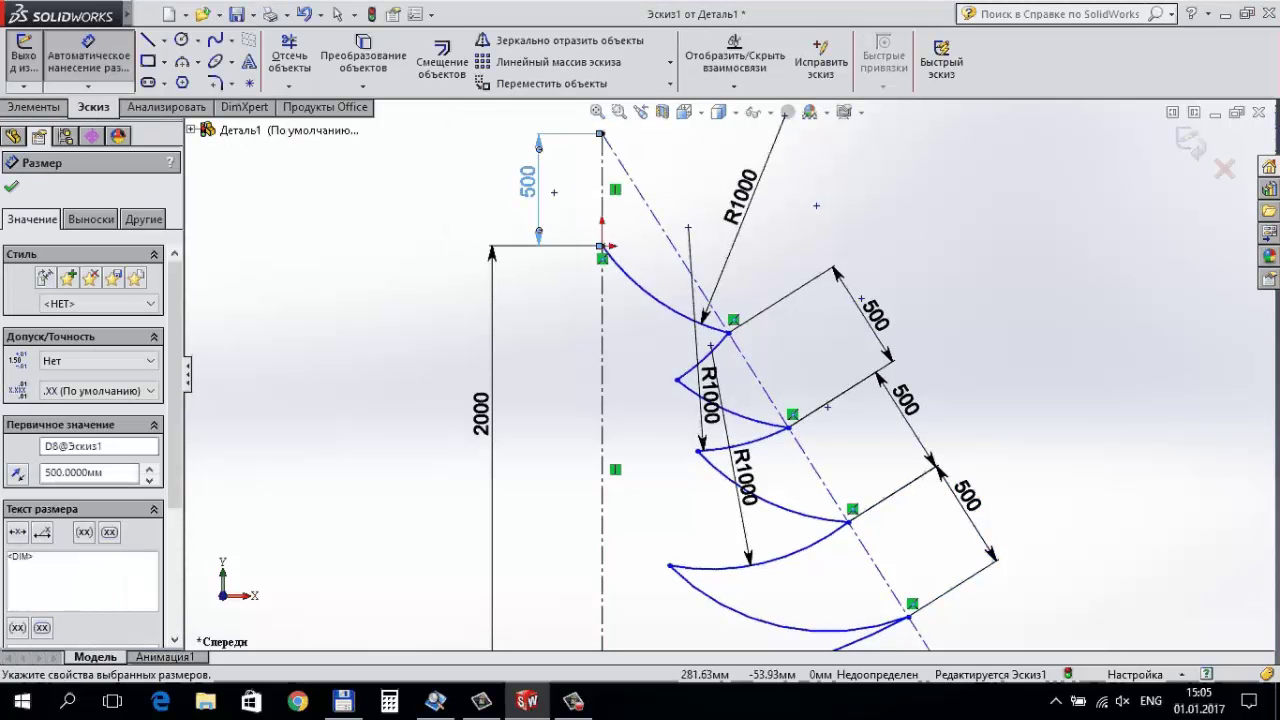
scroll(650, 440, up, 2)
scroll(700, 350, down, 1)
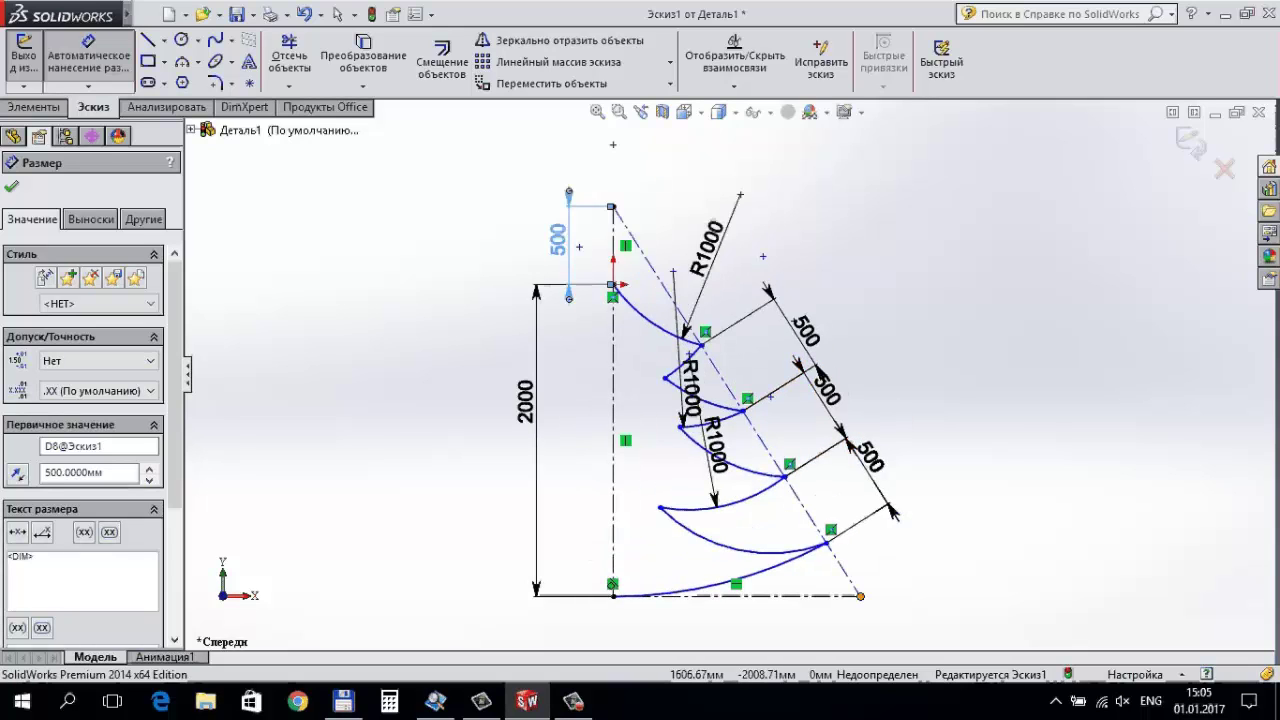
Add a 500 spacing from the lowest tier point to the bottom of the slanted centerline.
click(861, 596)
click(830, 529)
click(905, 520)
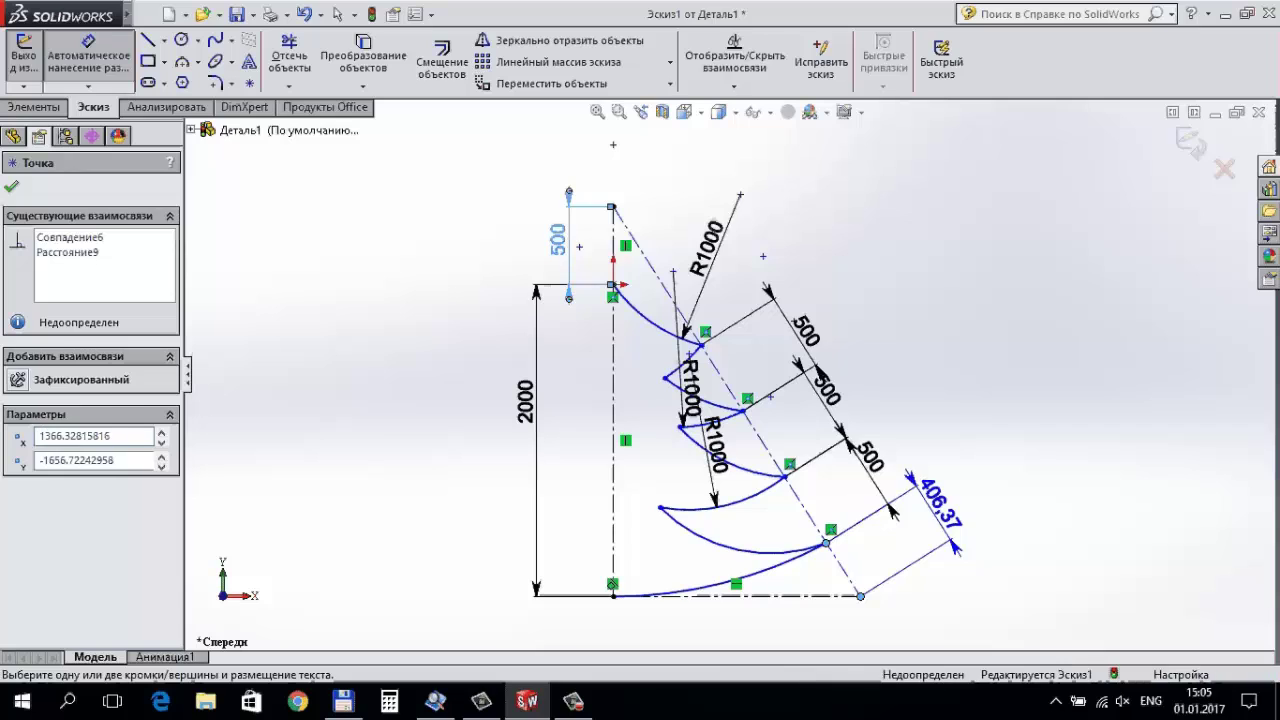
text(500)
key(Return)
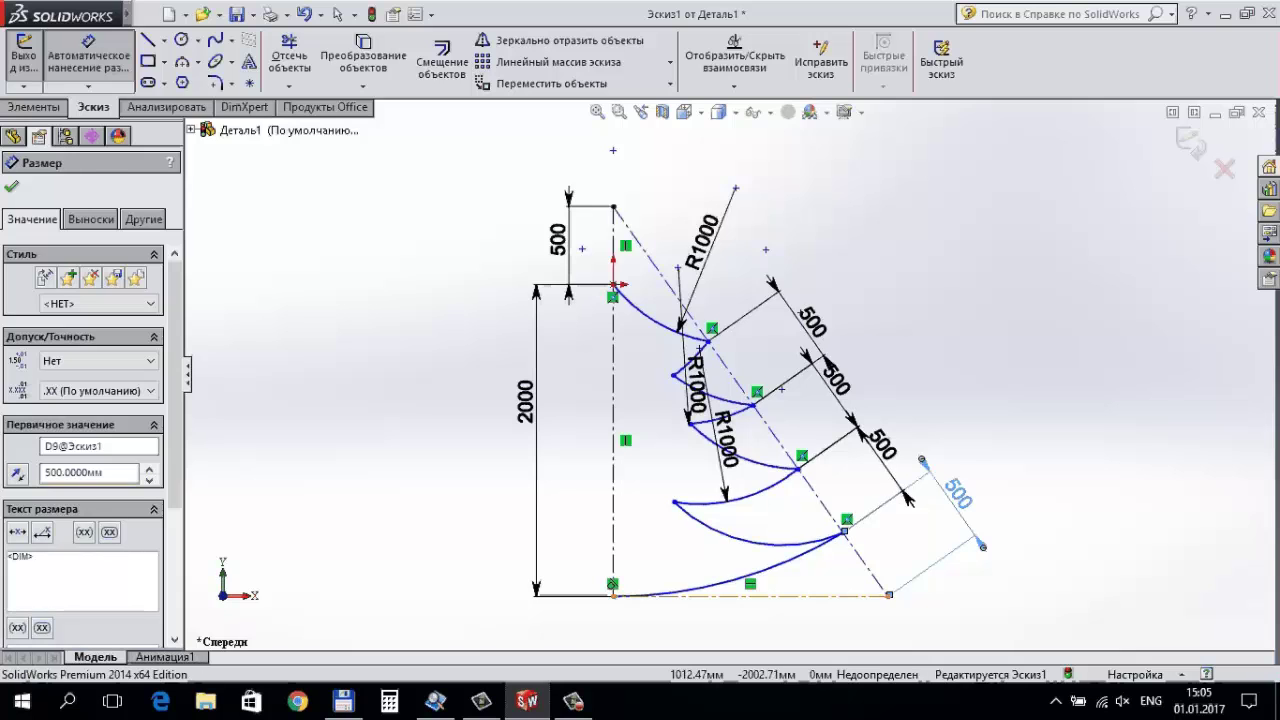
Dimension the base line length at 1800.
click(700, 595)
click(750, 628)
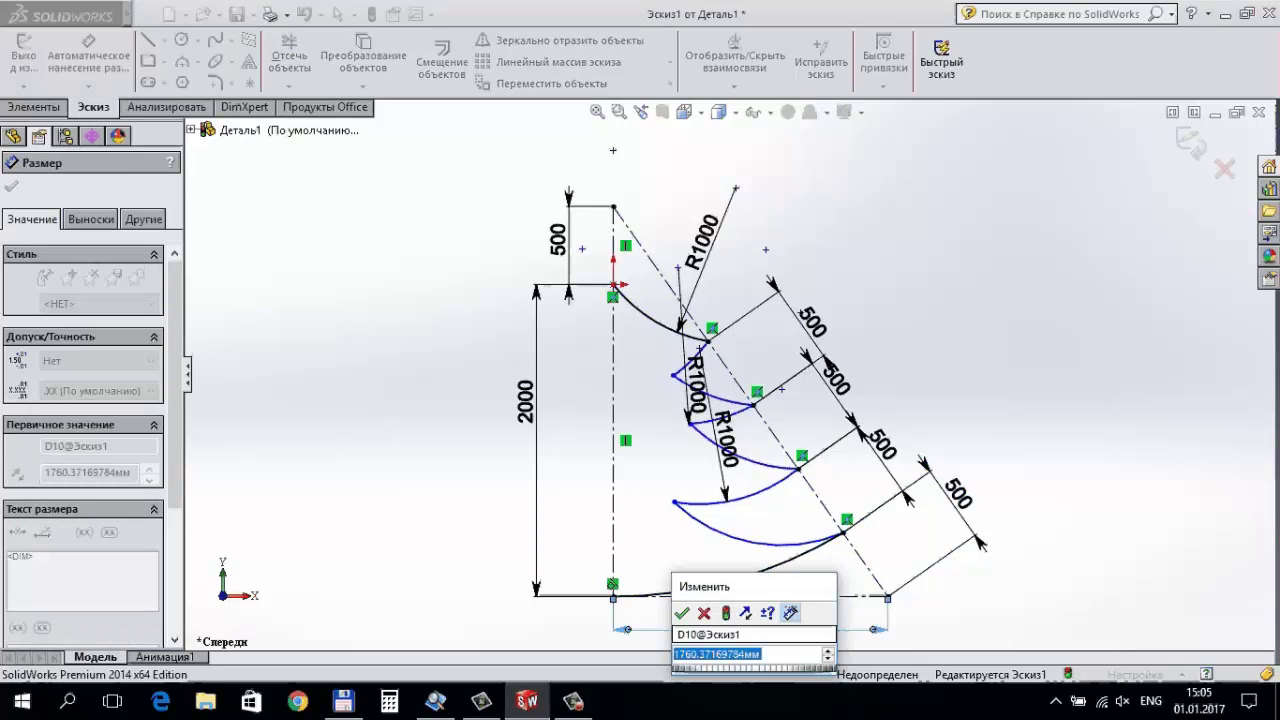
key(Return)
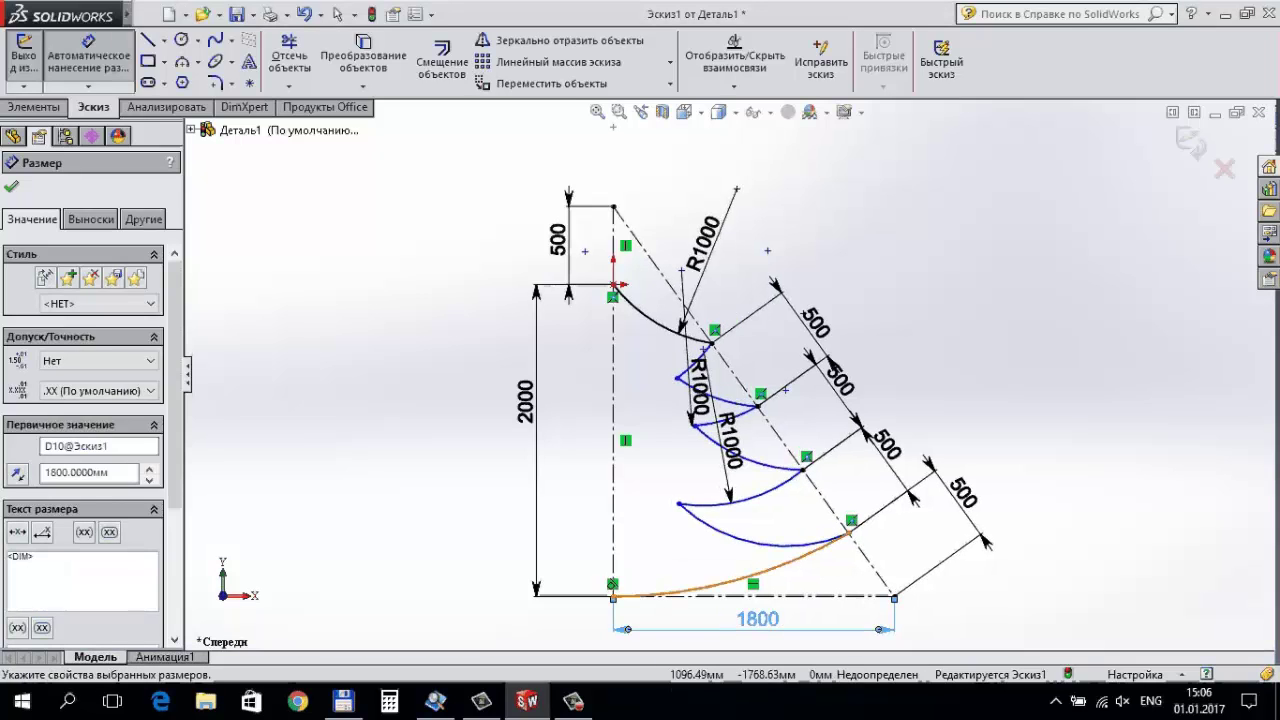
key(Escape)
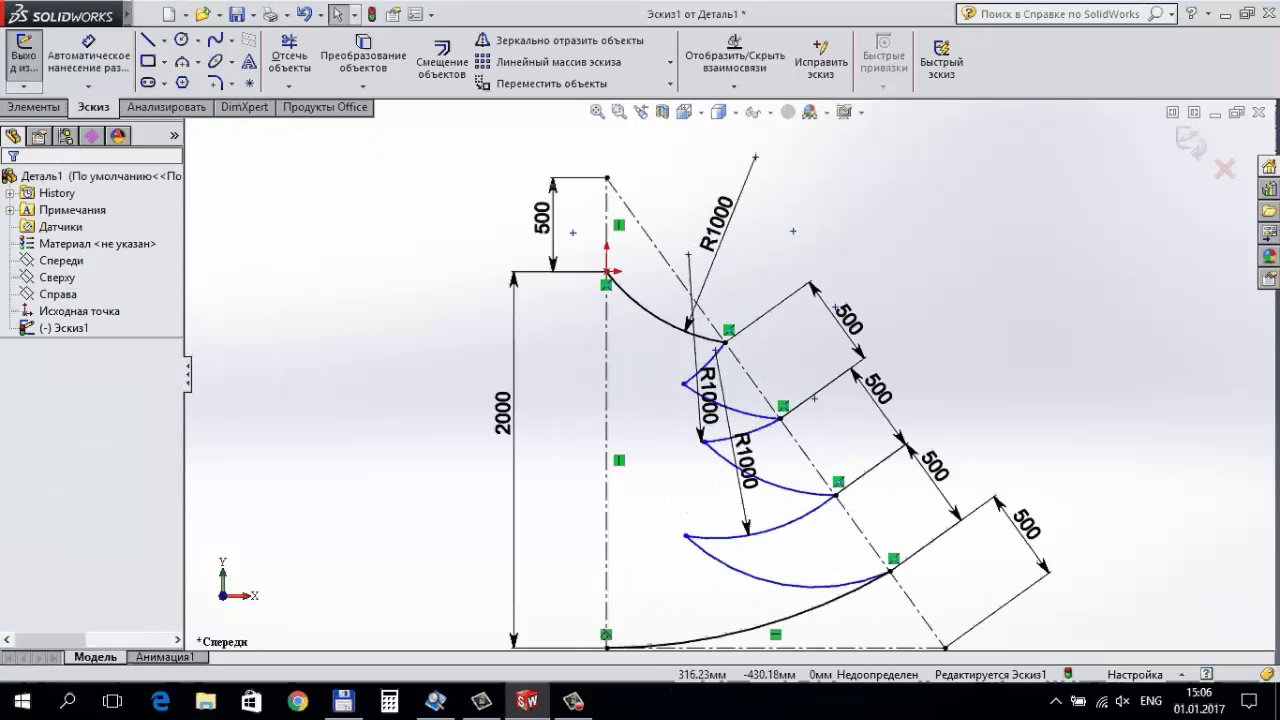
Drag the left tip of the second tier's arc farther out to the left.
scroll(647, 345, down, 1)
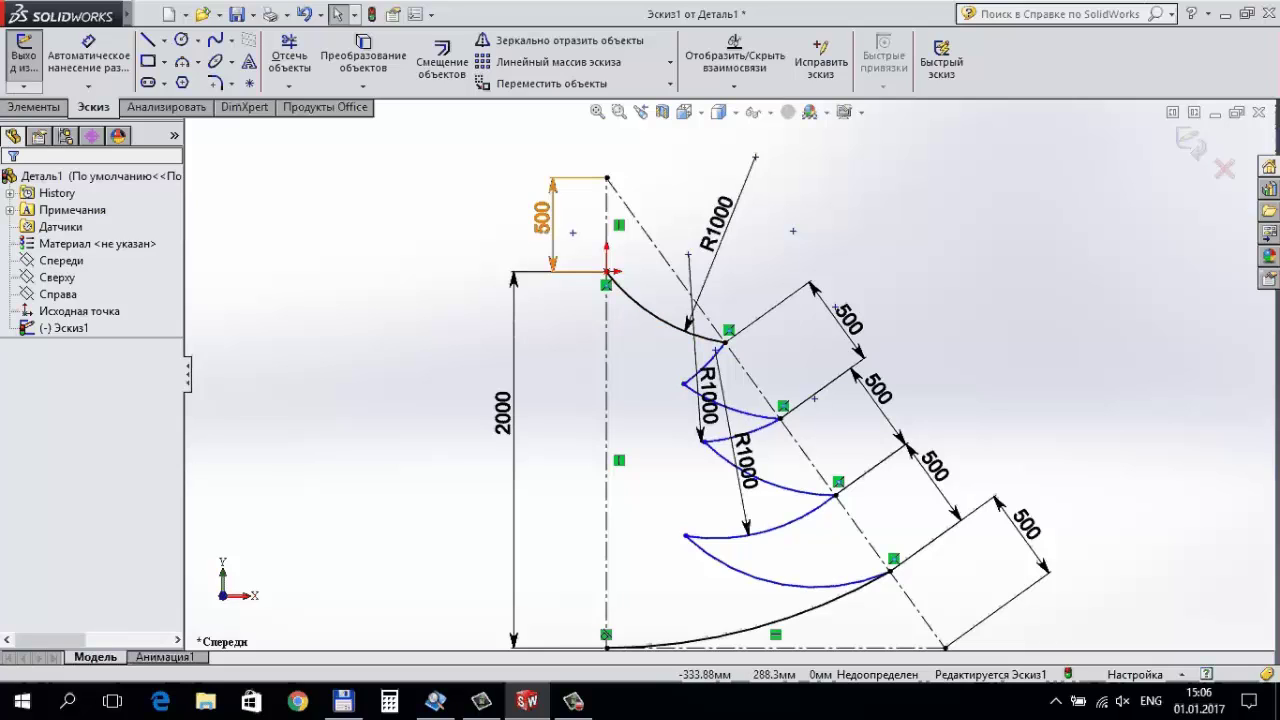
click(683, 383)
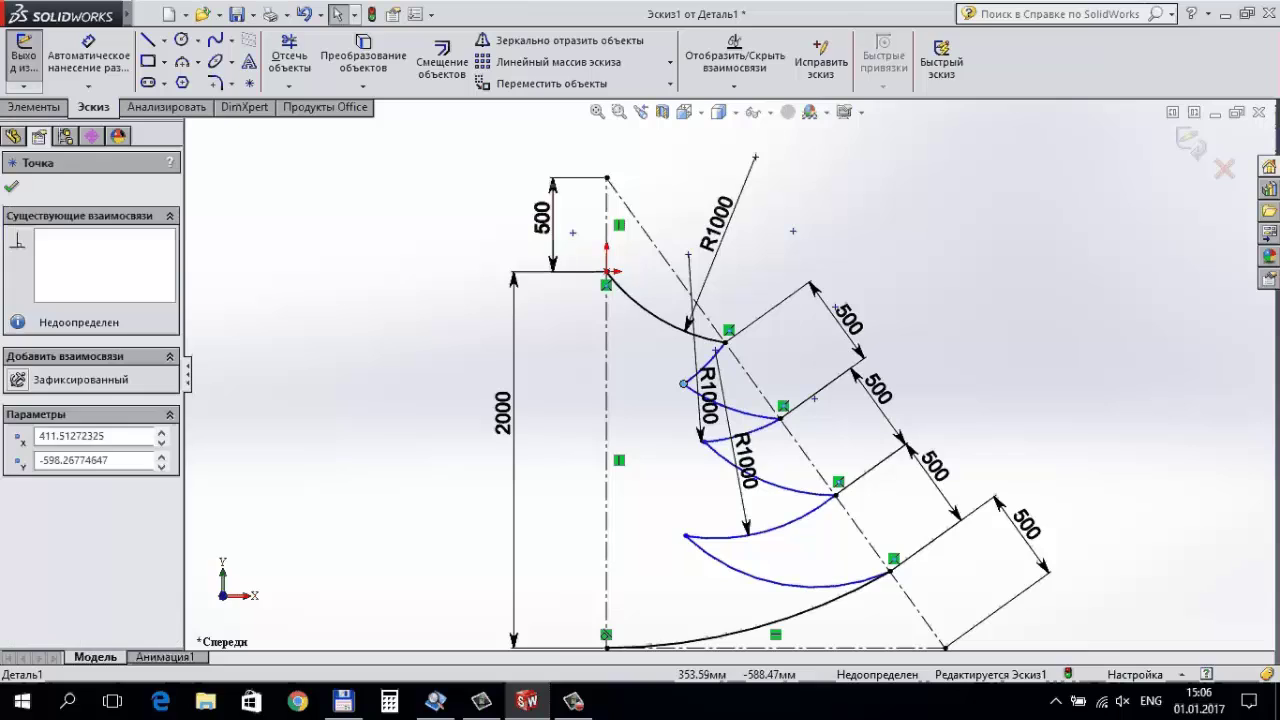
drag(683, 383, 658, 372)
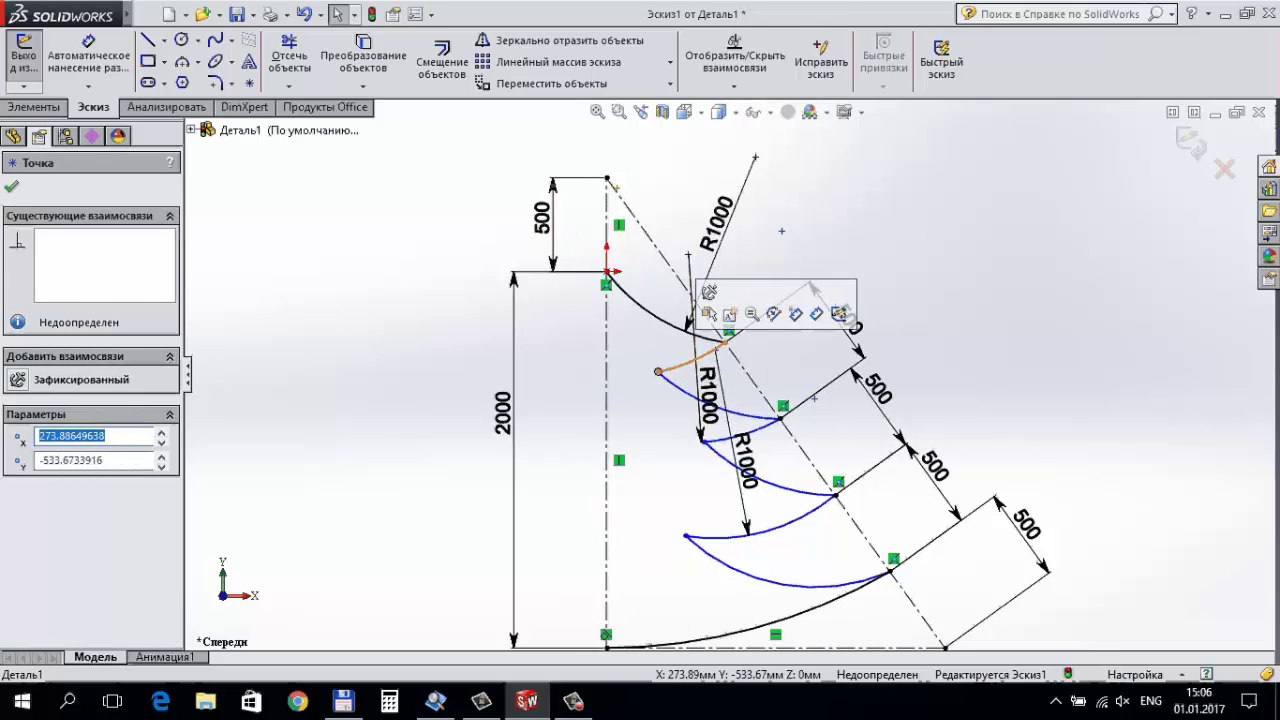
Try a Concentric relation on the four tier arcs, then undo it.
click(690, 357)
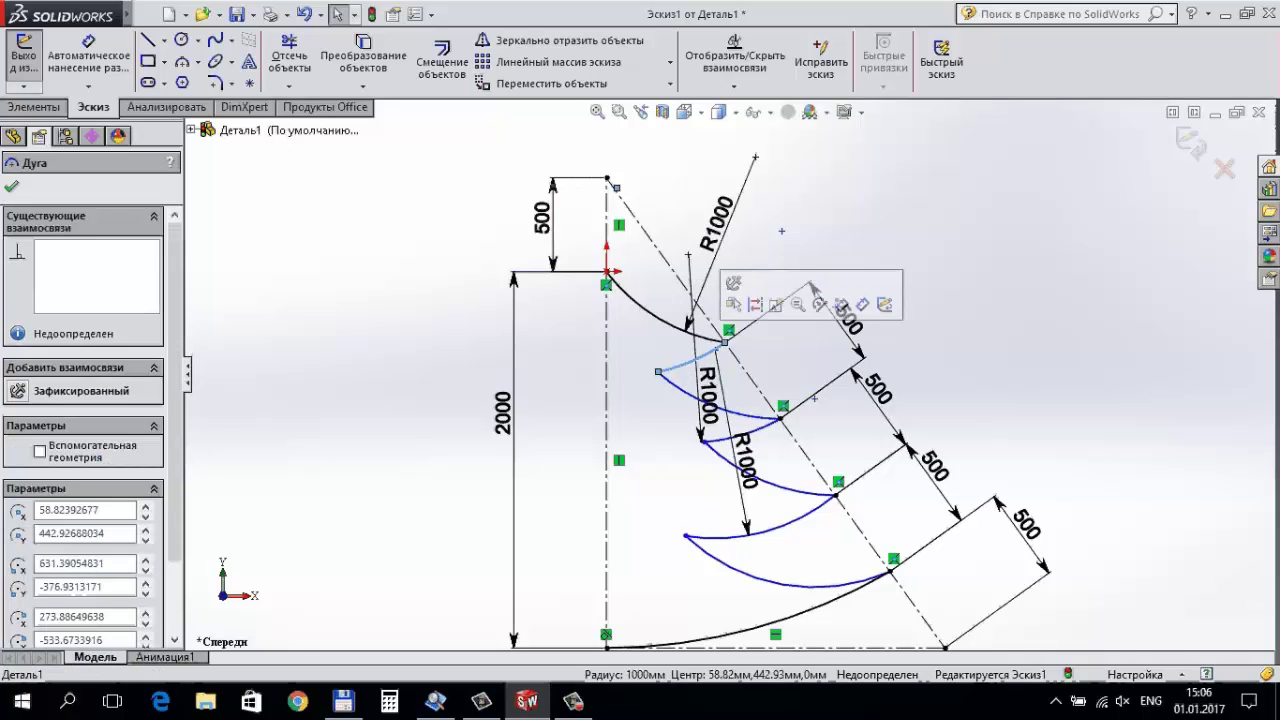
ctrl+click(740, 432)
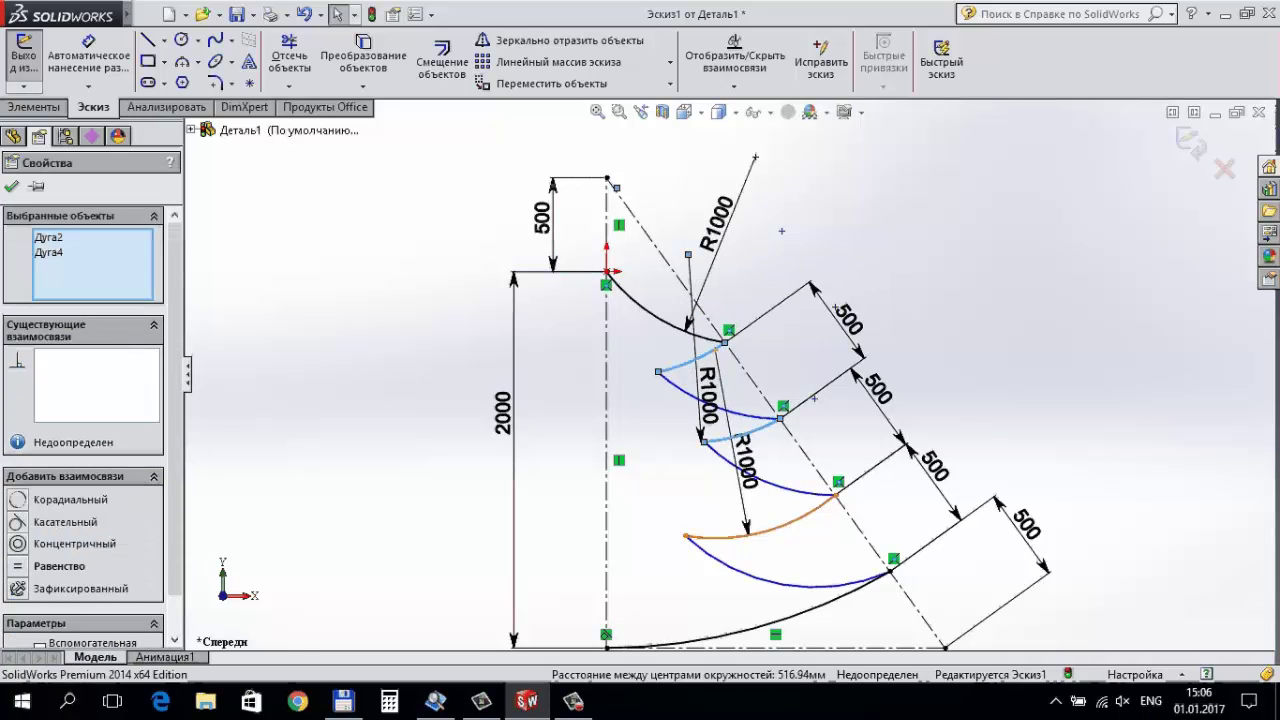
ctrl+click(760, 532)
ctrl+click(852, 584)
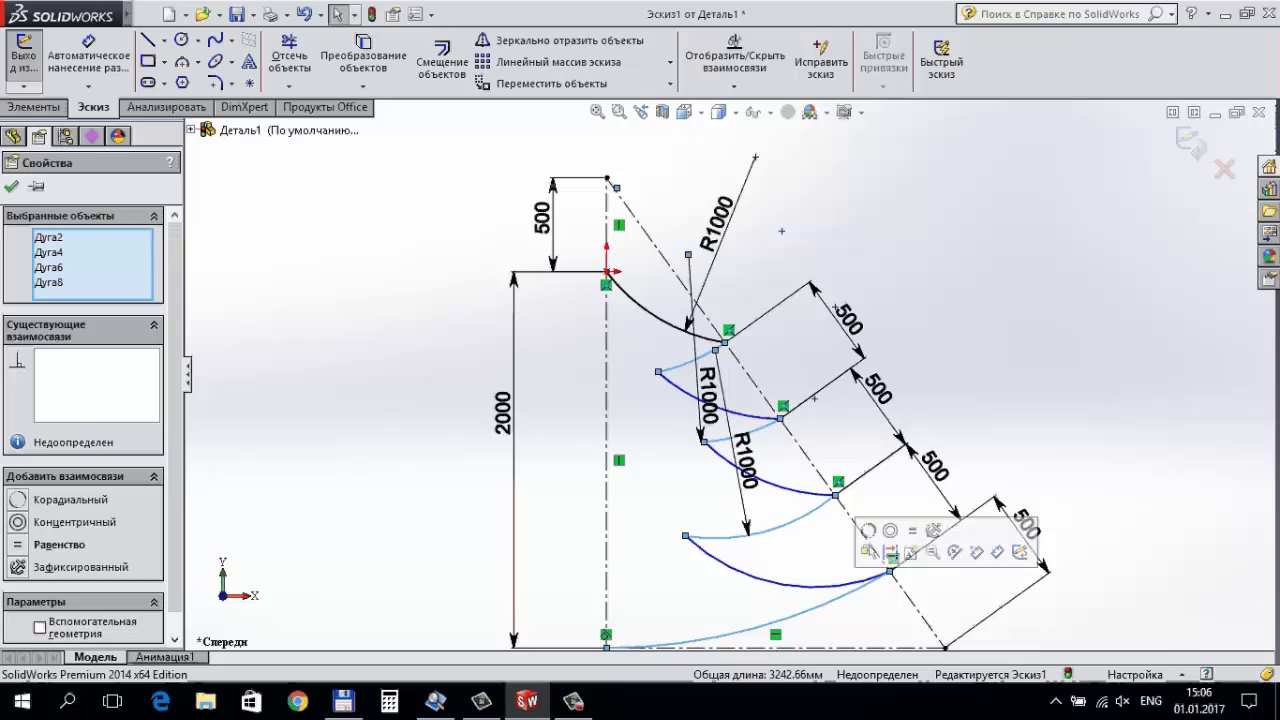
click(890, 530)
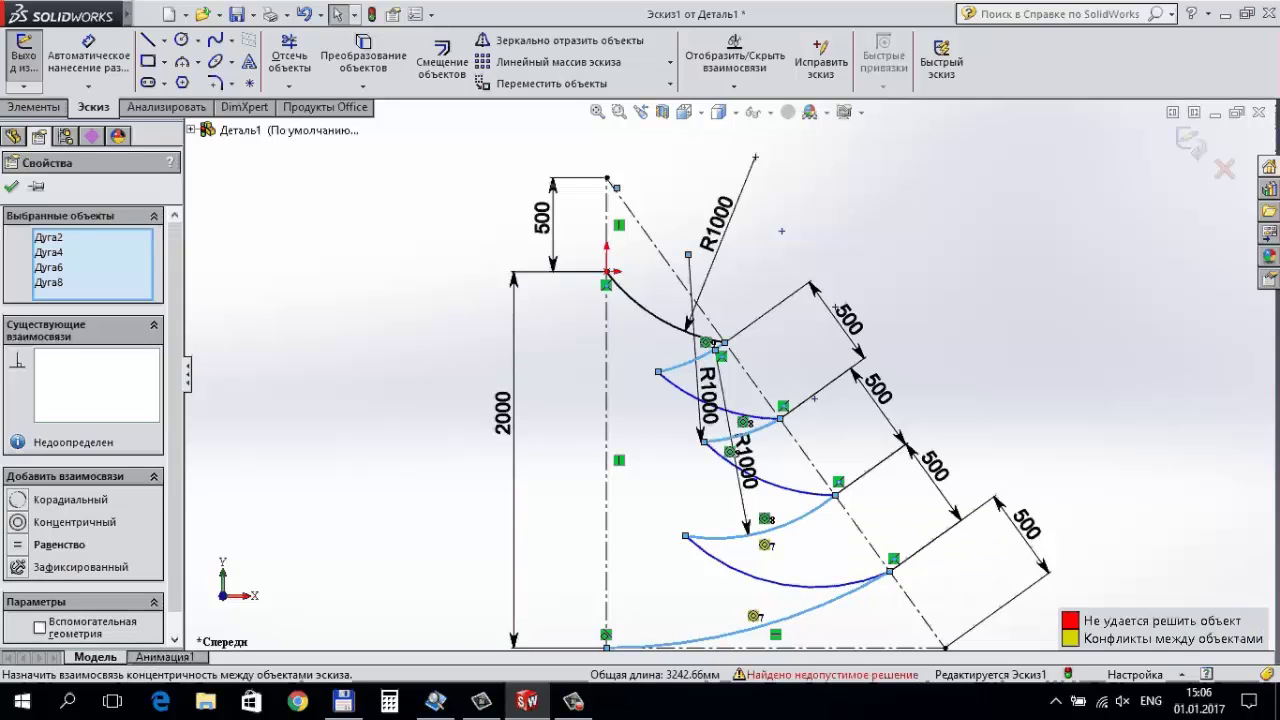
key(Escape)
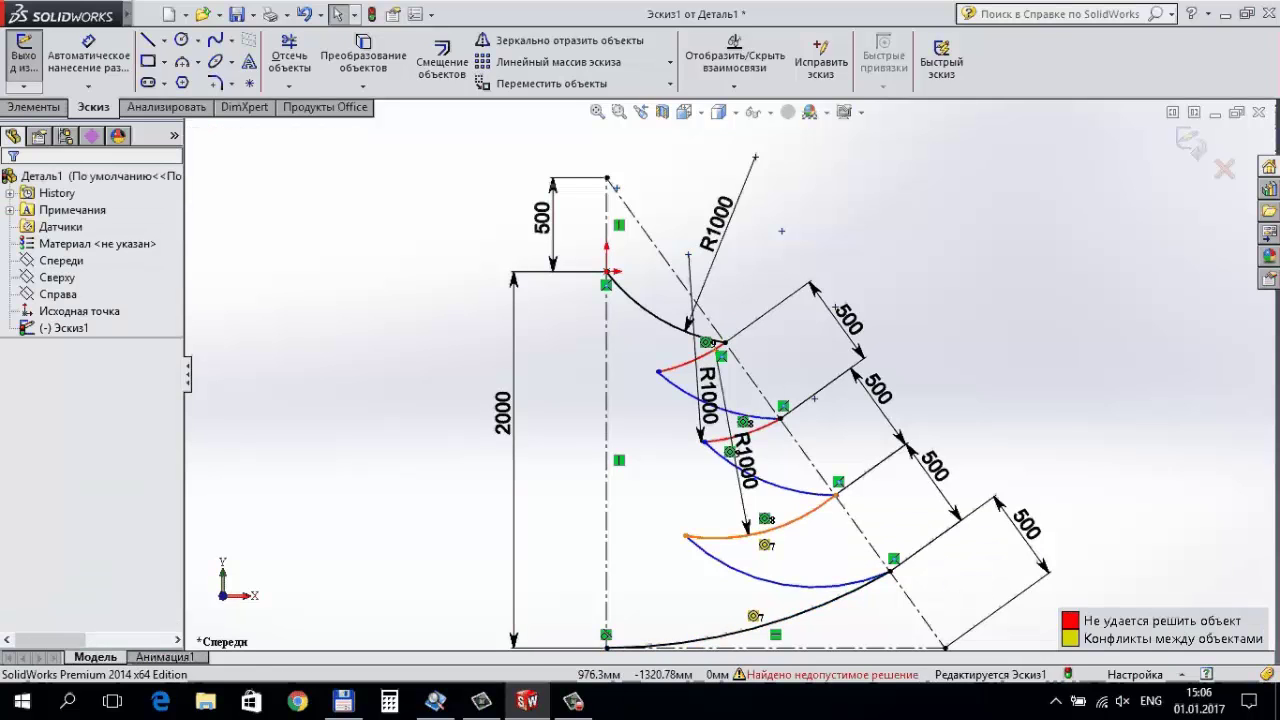
key(ctrl+z)
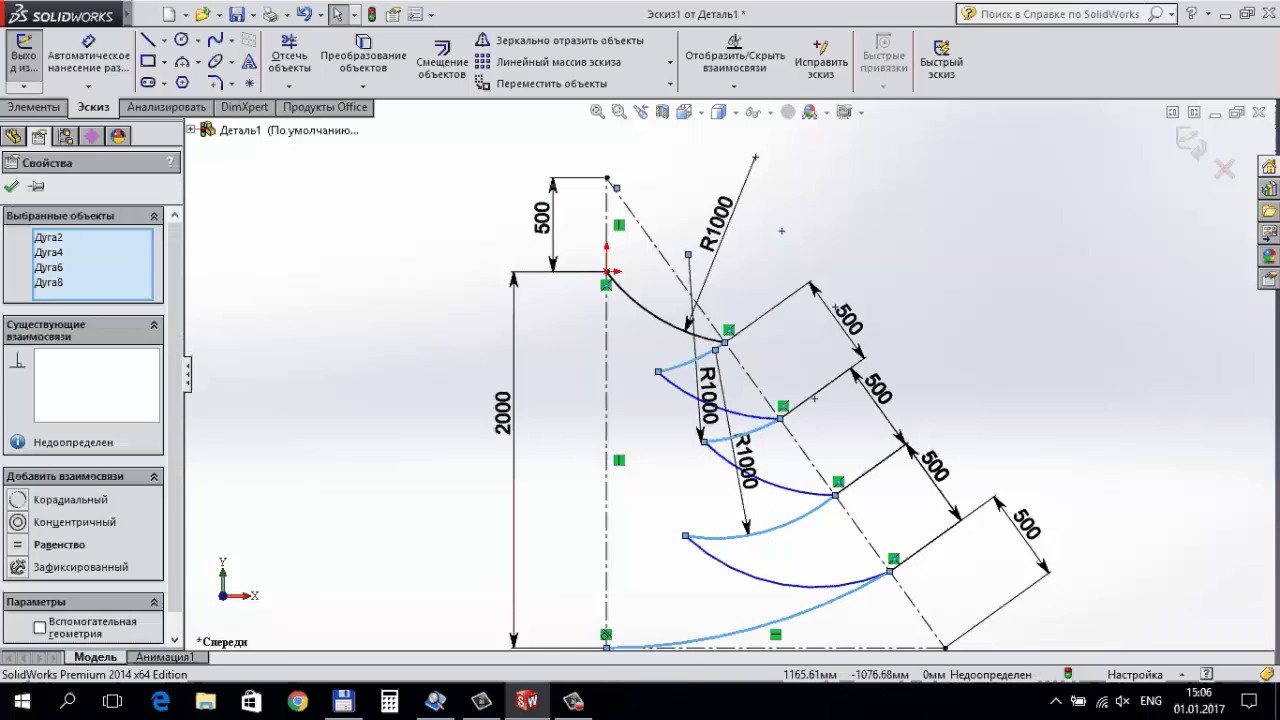
Delete an R1000 radius and make the tiers' lower arcs concentric.
click(685, 461)
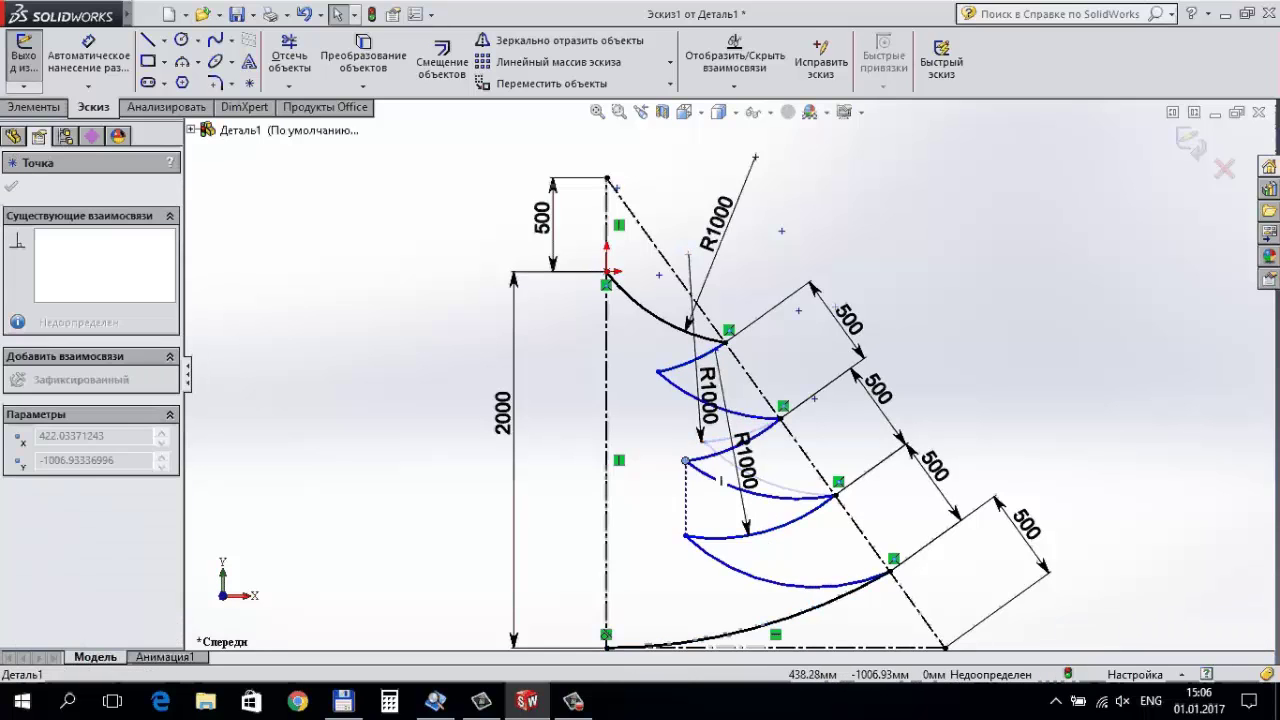
drag(705, 395, 678, 415)
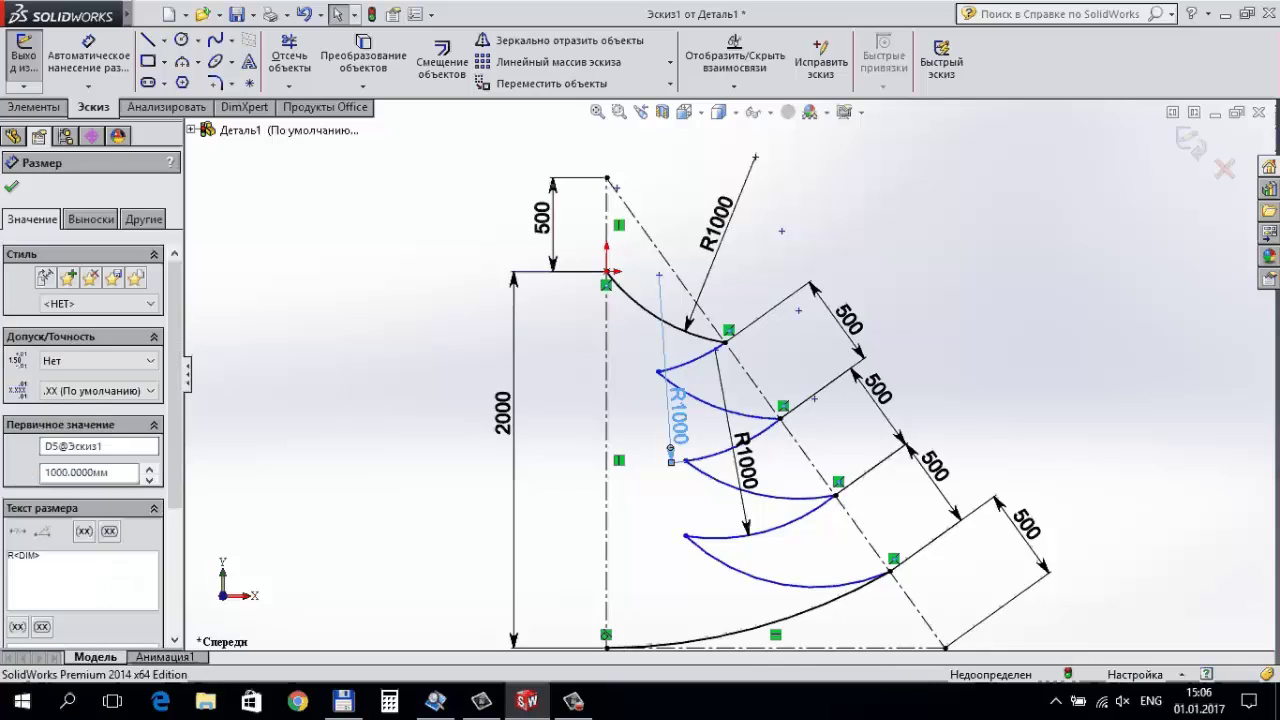
key(Delete)
click(690, 358)
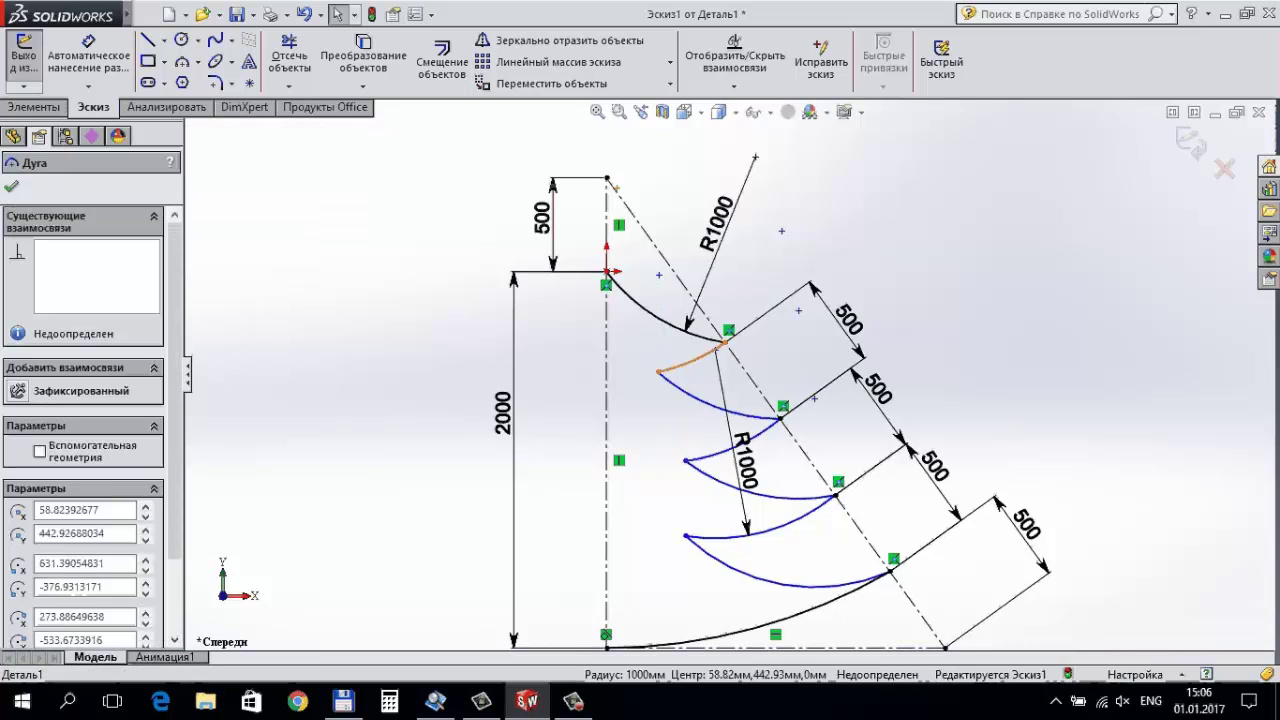
ctrl+click(730, 443)
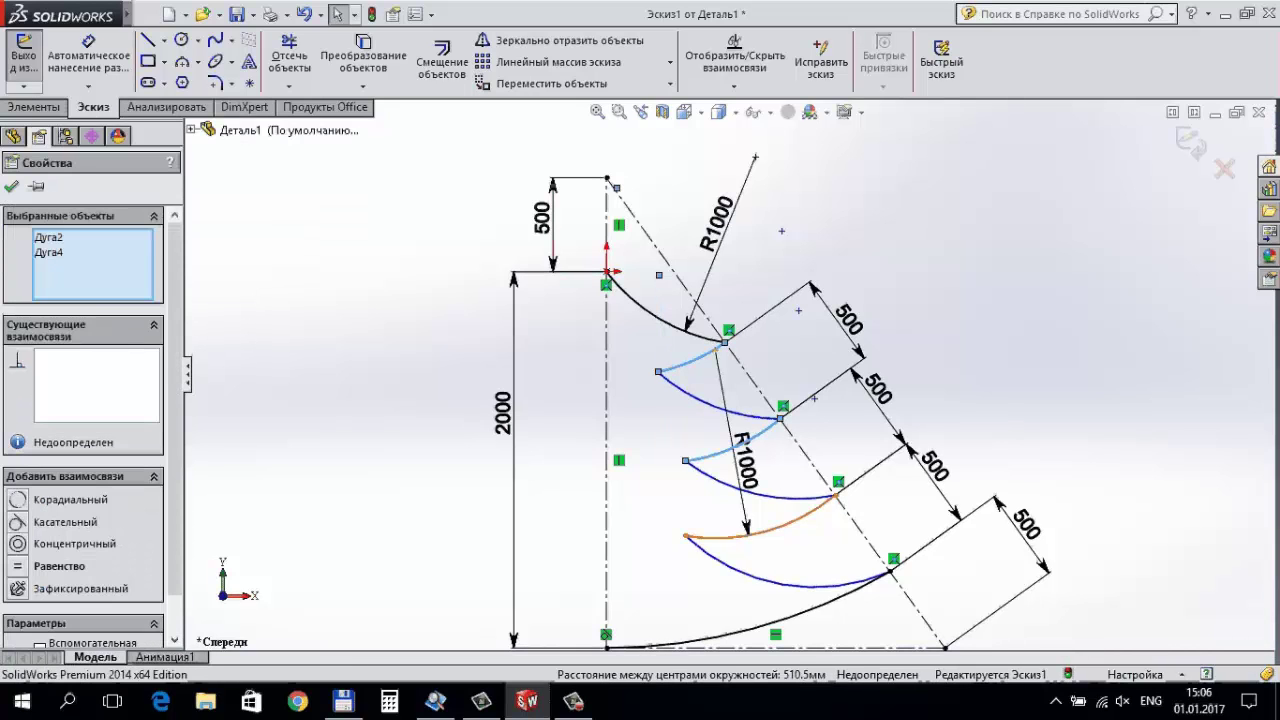
ctrl+click(760, 532)
ctrl+click(860, 582)
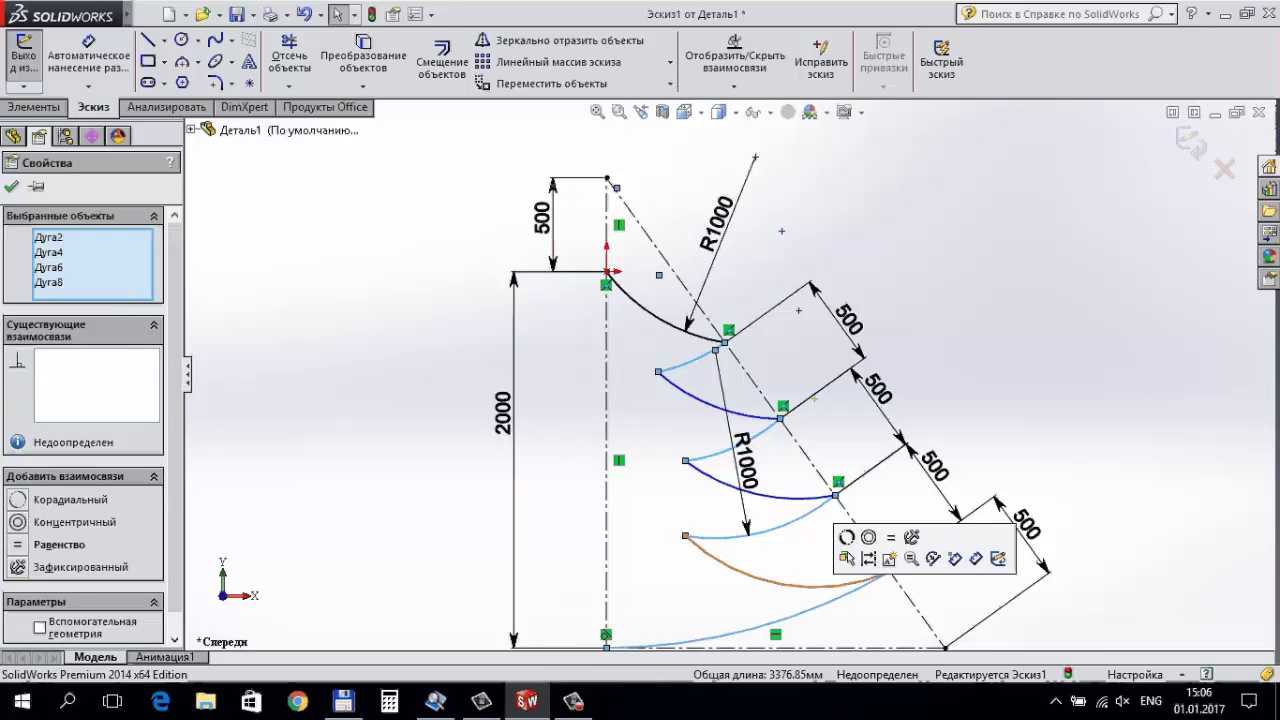
click(868, 538)
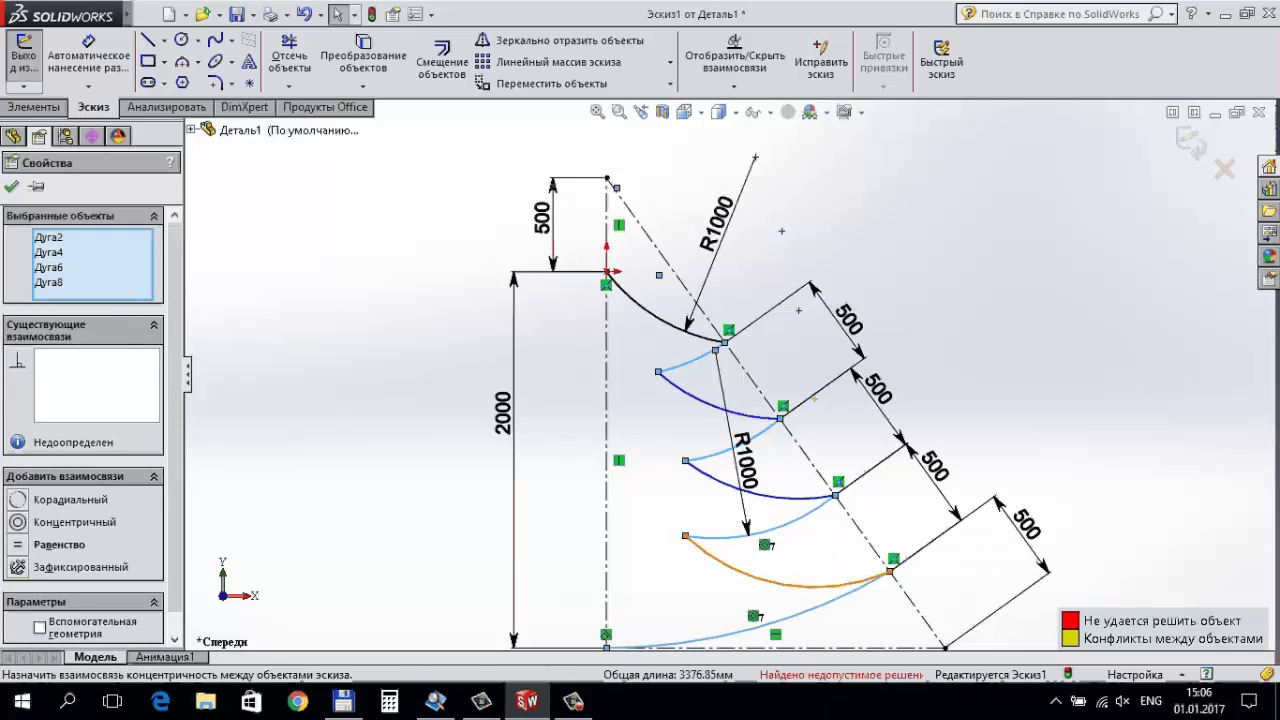
key(Escape)
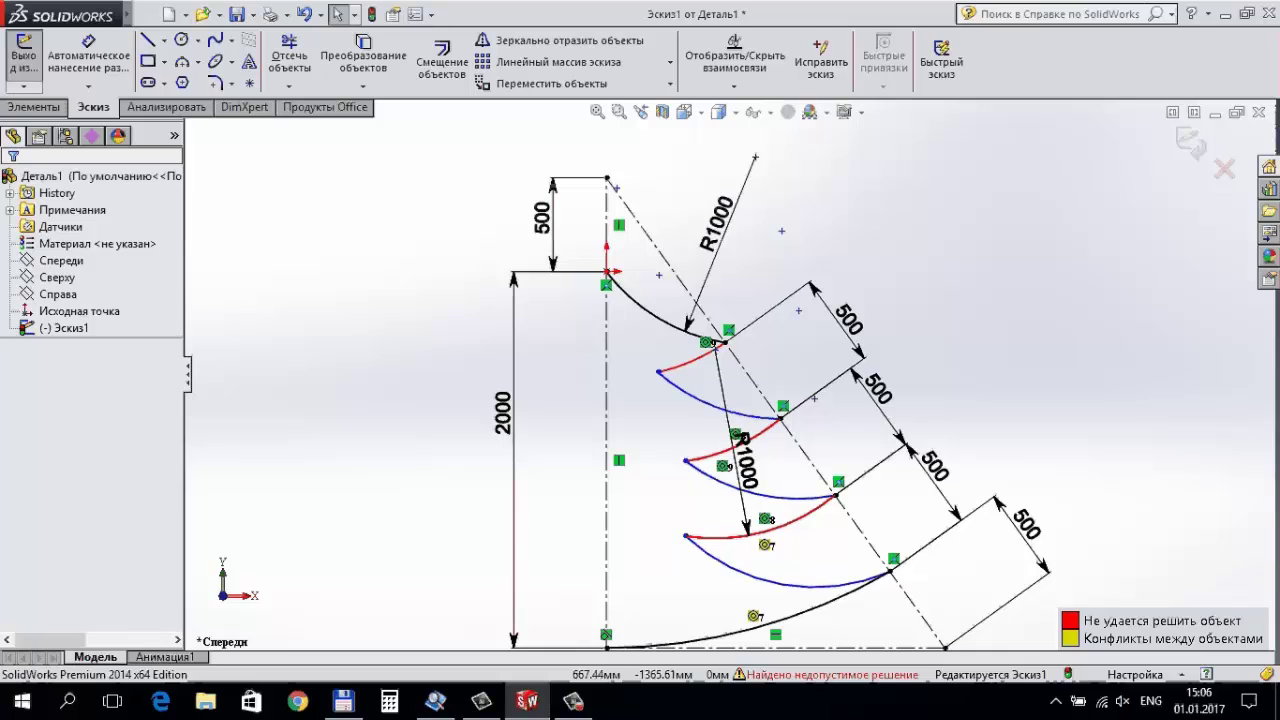
Delete the middle R1000 radius and drag the bottom tier's lower arc into a new shape.
click(685, 536)
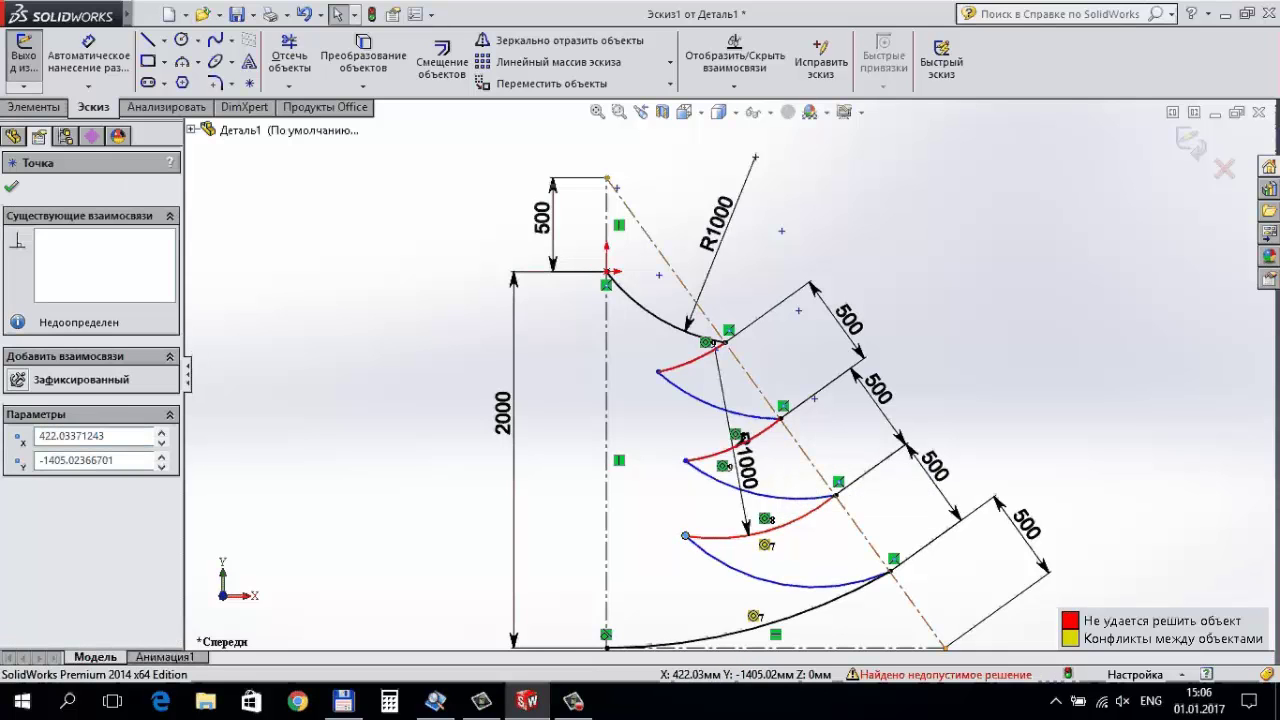
click(747, 522)
key(Delete)
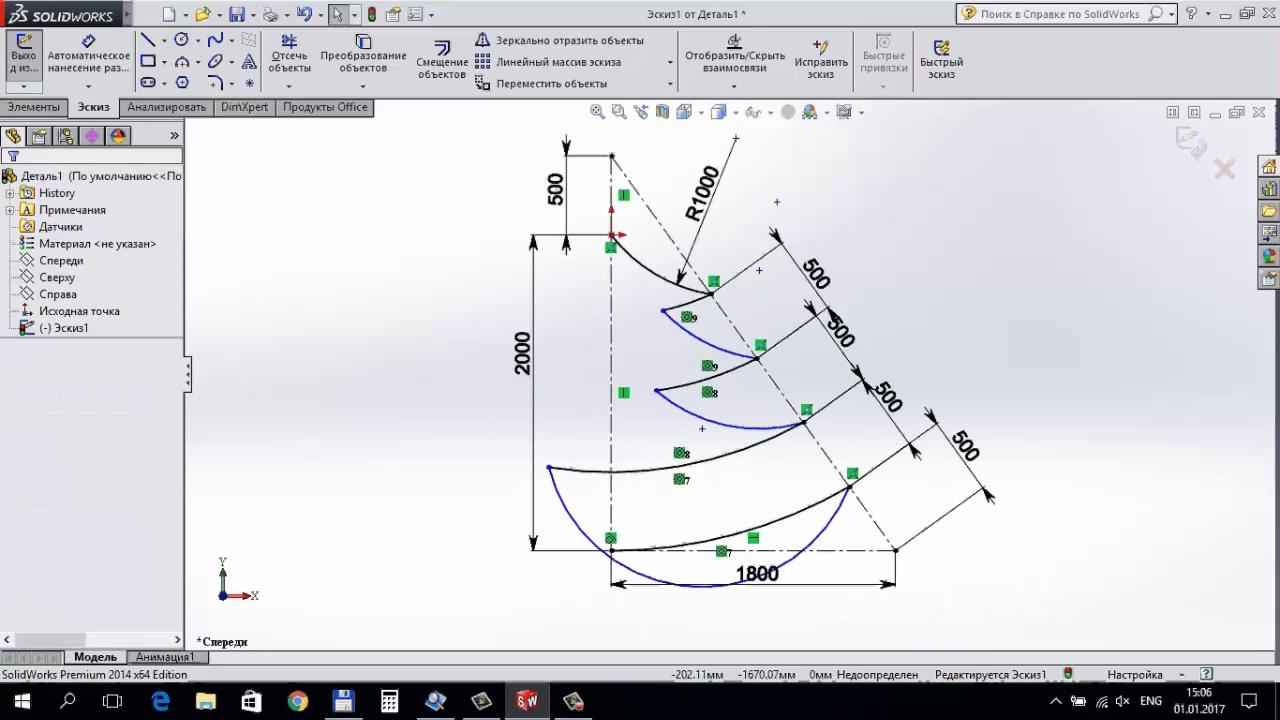
drag(549, 467, 691, 464)
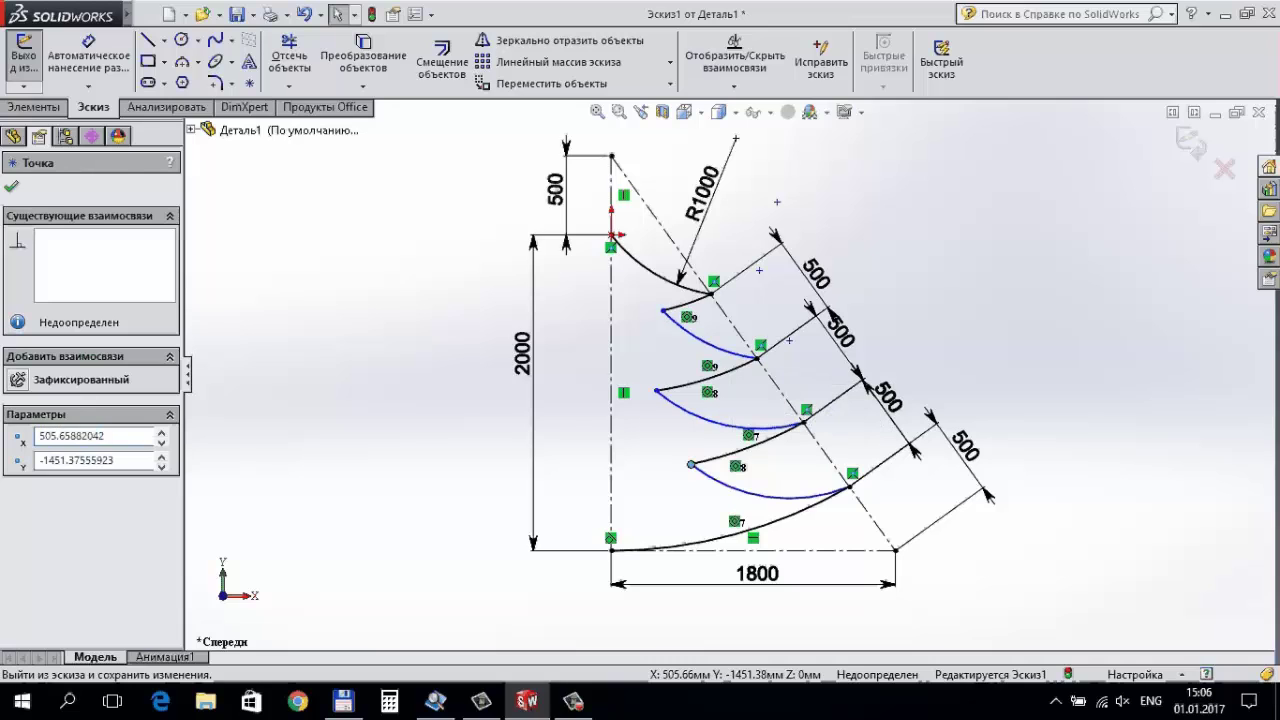
key(Escape)
right_drag(967, 300, 967, 240)
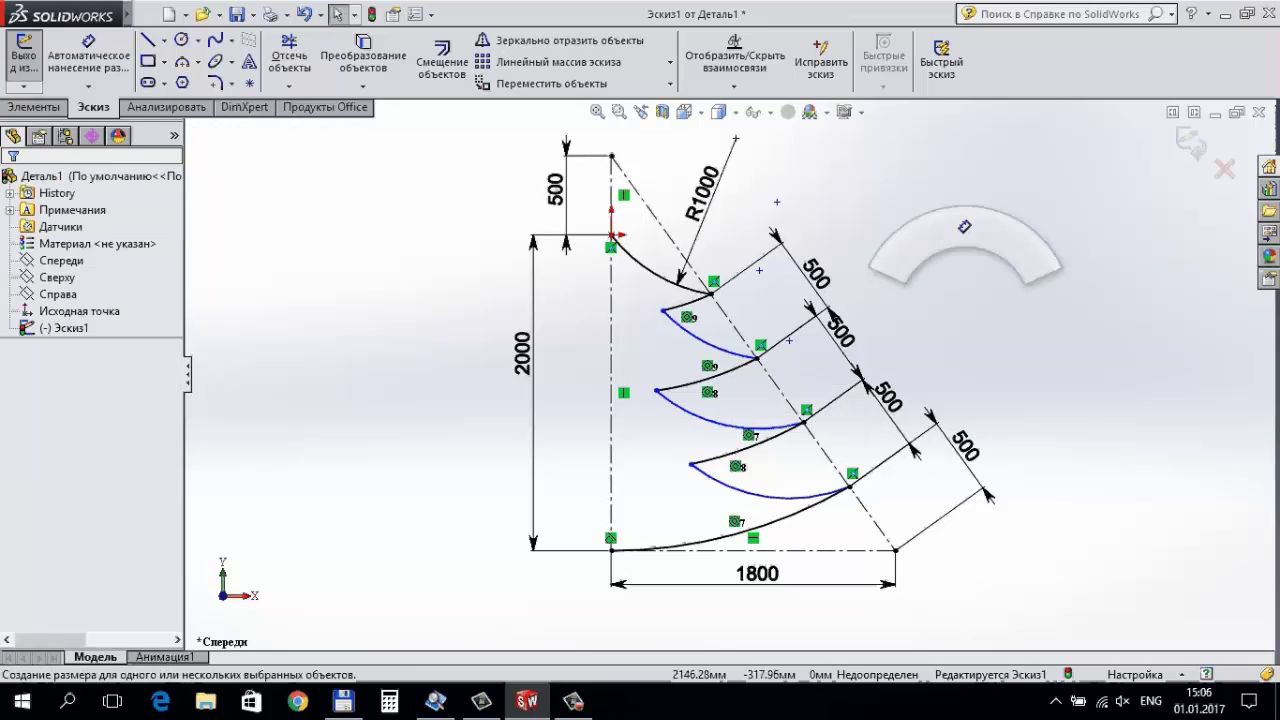
click(710, 340)
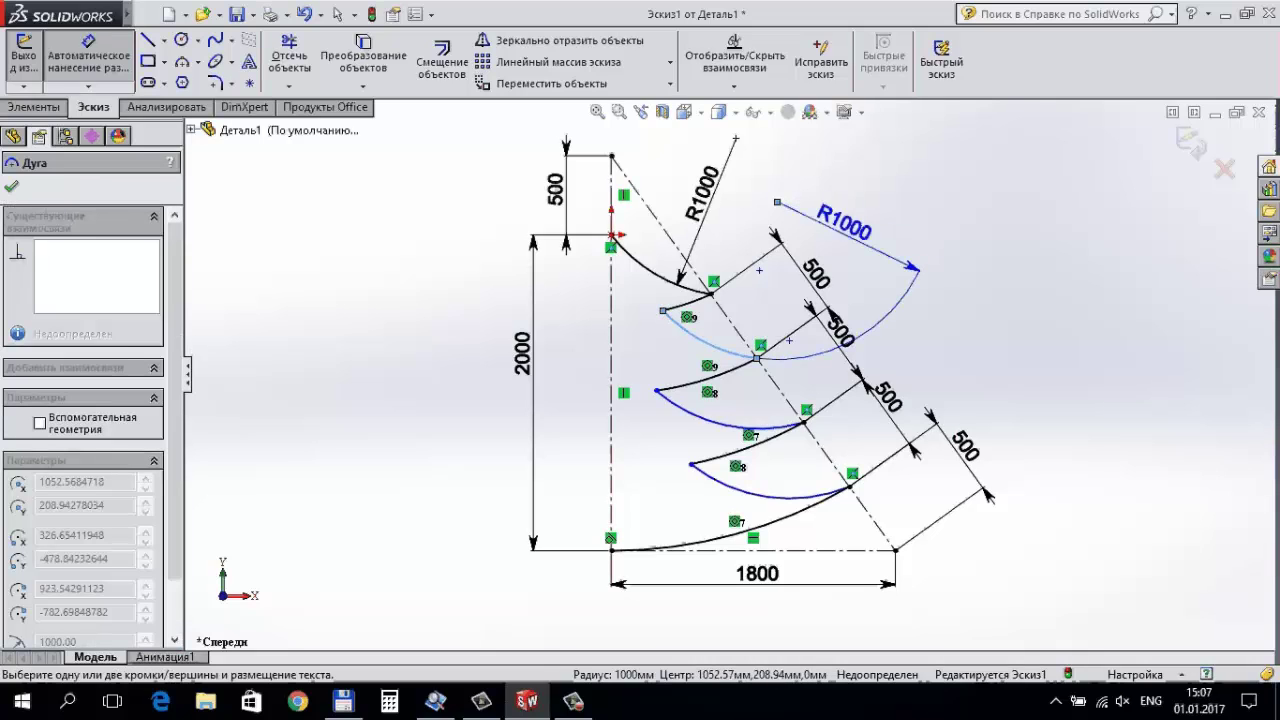
key(Escape)
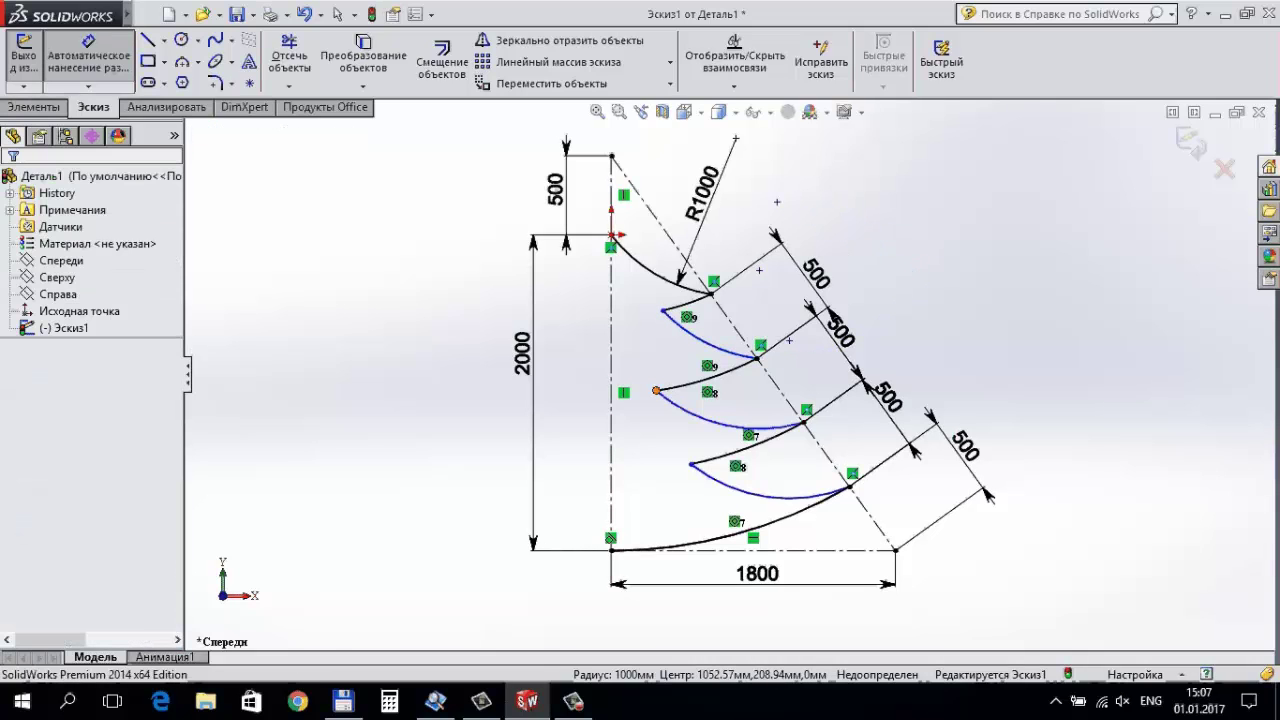
key(Escape)
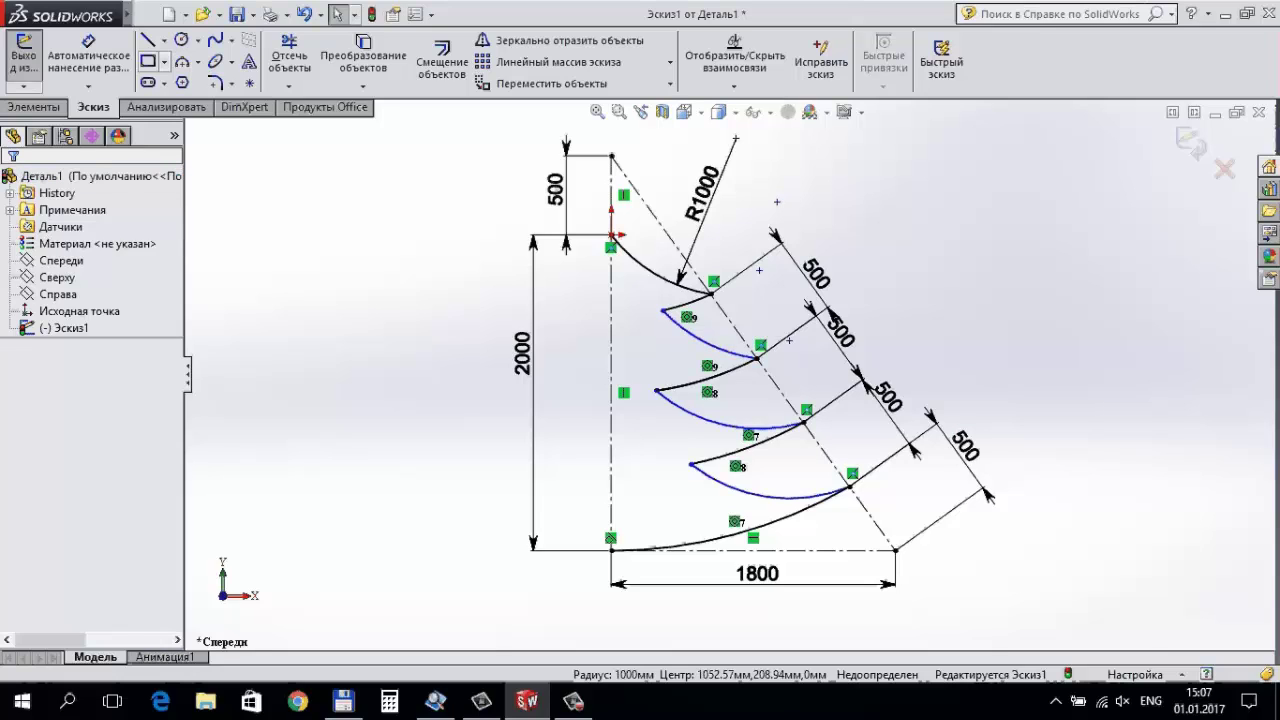
Draw a construction line joining the inner ends of the upper and lower arcs.
click(164, 40)
click(186, 61)
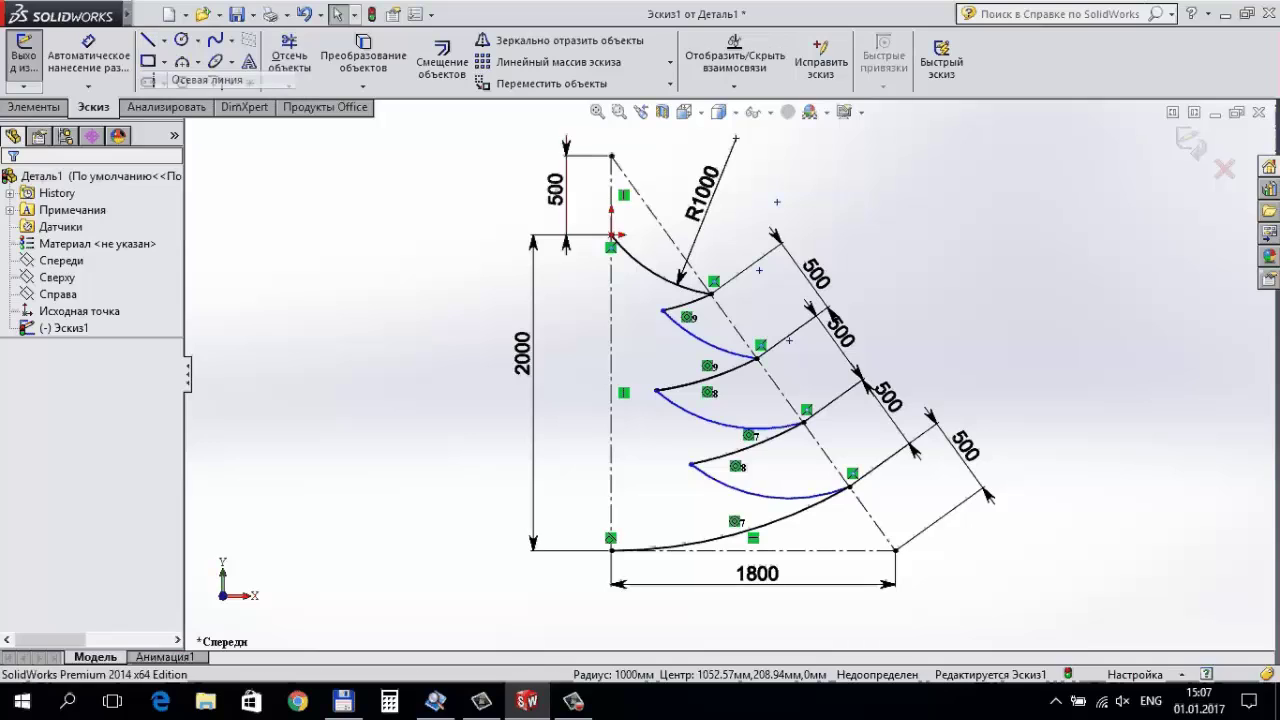
click(662, 311)
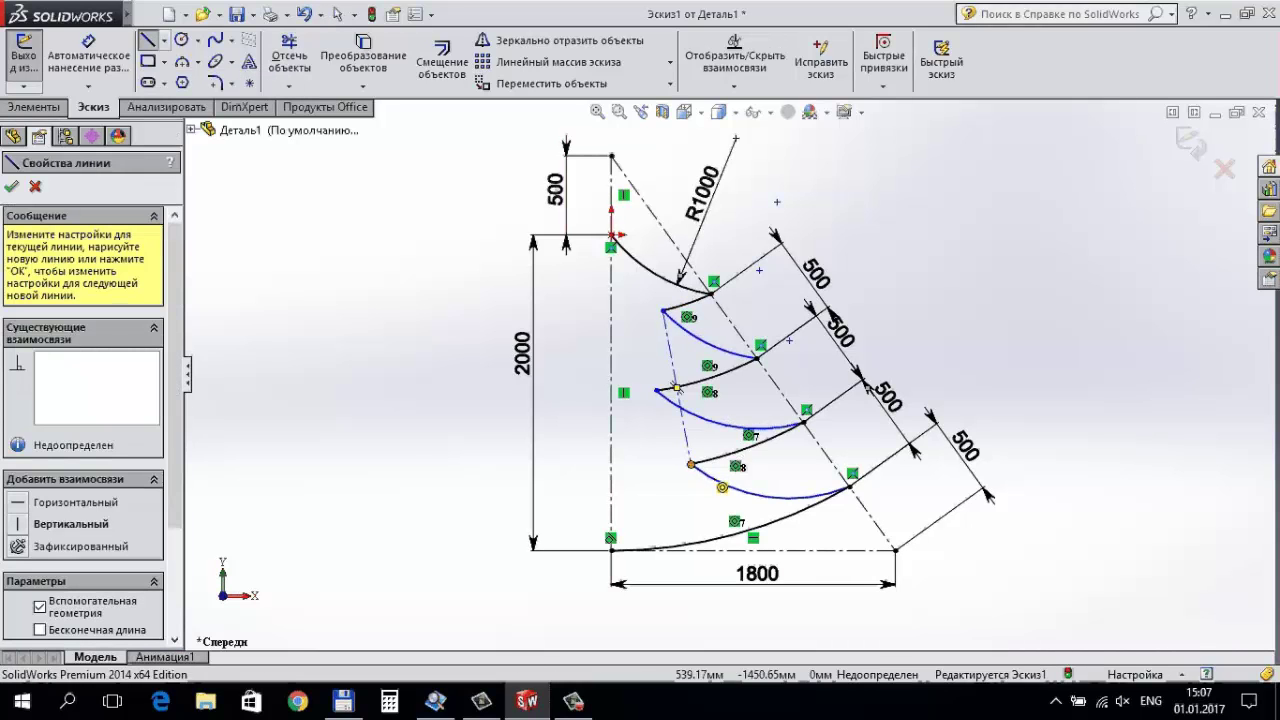
click(690, 465)
key(Escape)
Make the middle arc's inner end lie on the construction line with a Coincident relation.
click(656, 390)
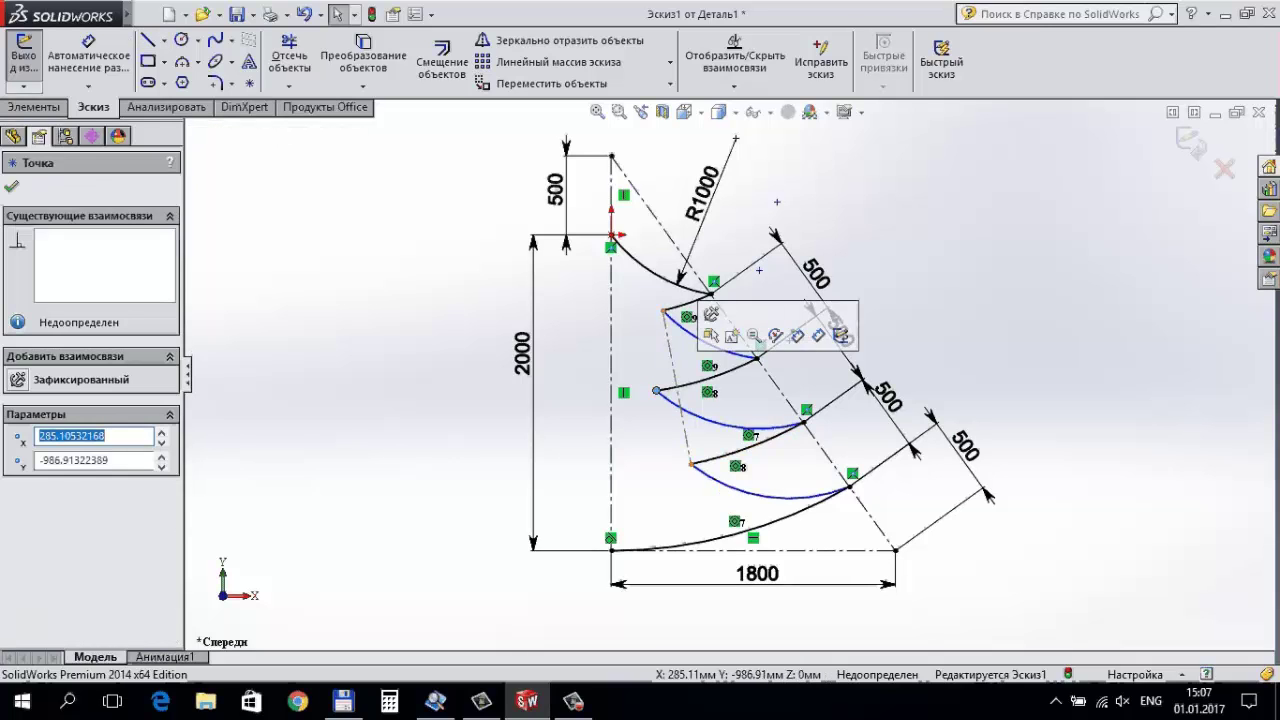
ctrl+click(673, 370)
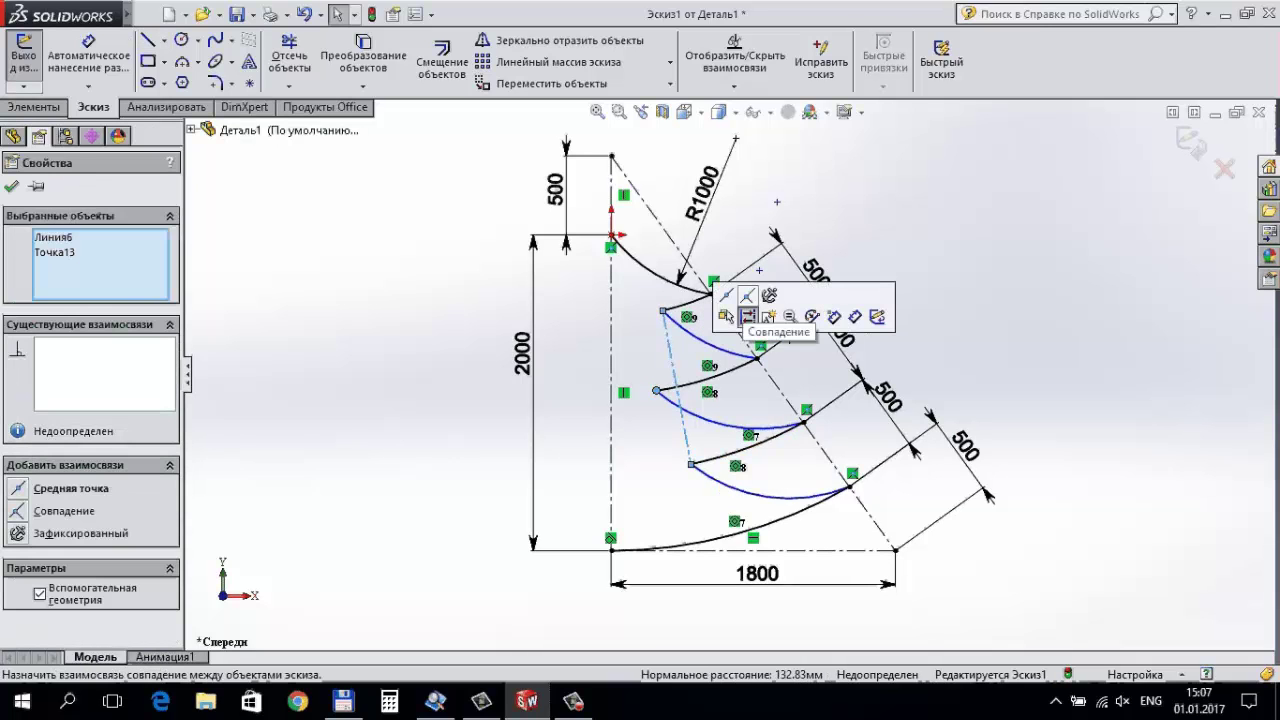
click(747, 296)
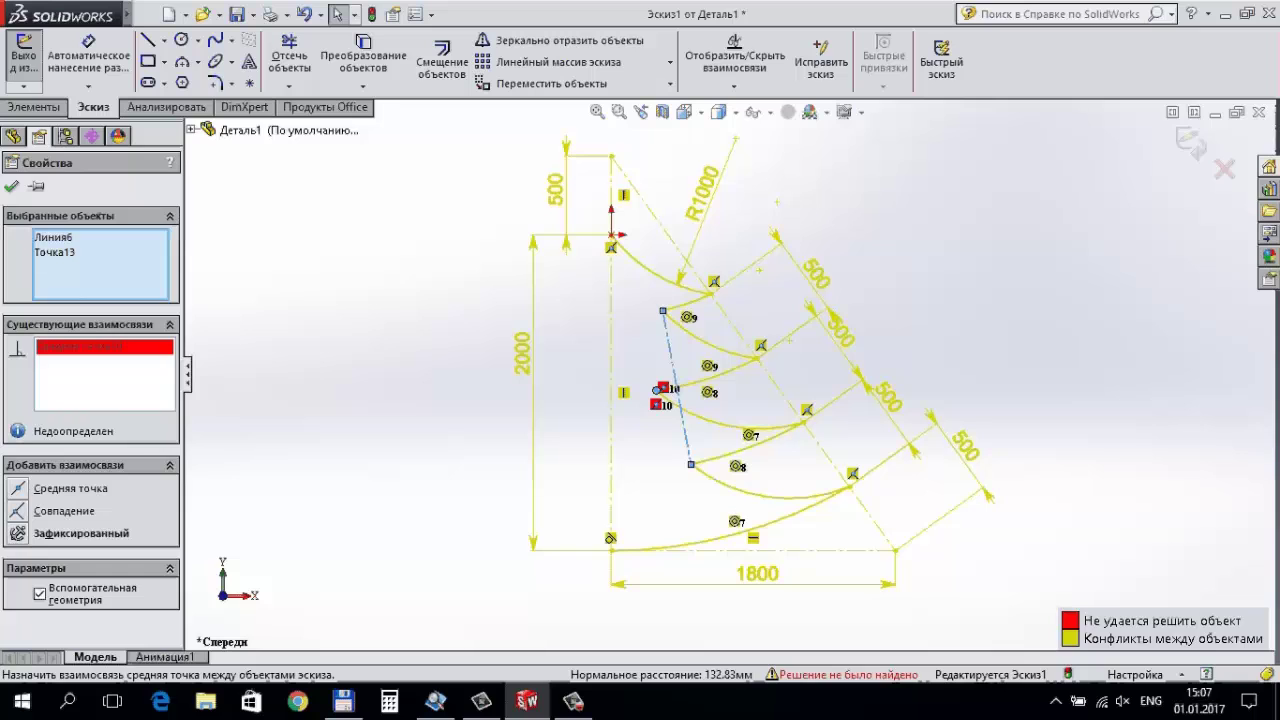
key(ctrl+z)
click(748, 306)
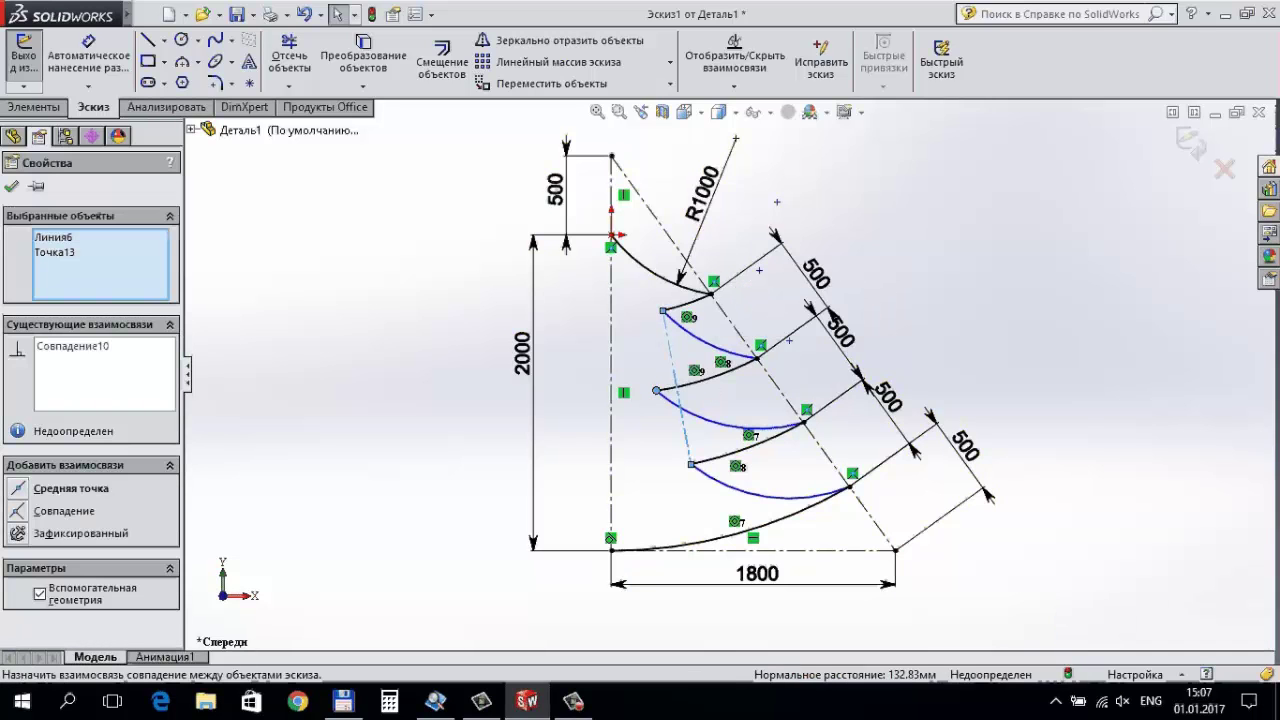
key(Escape)
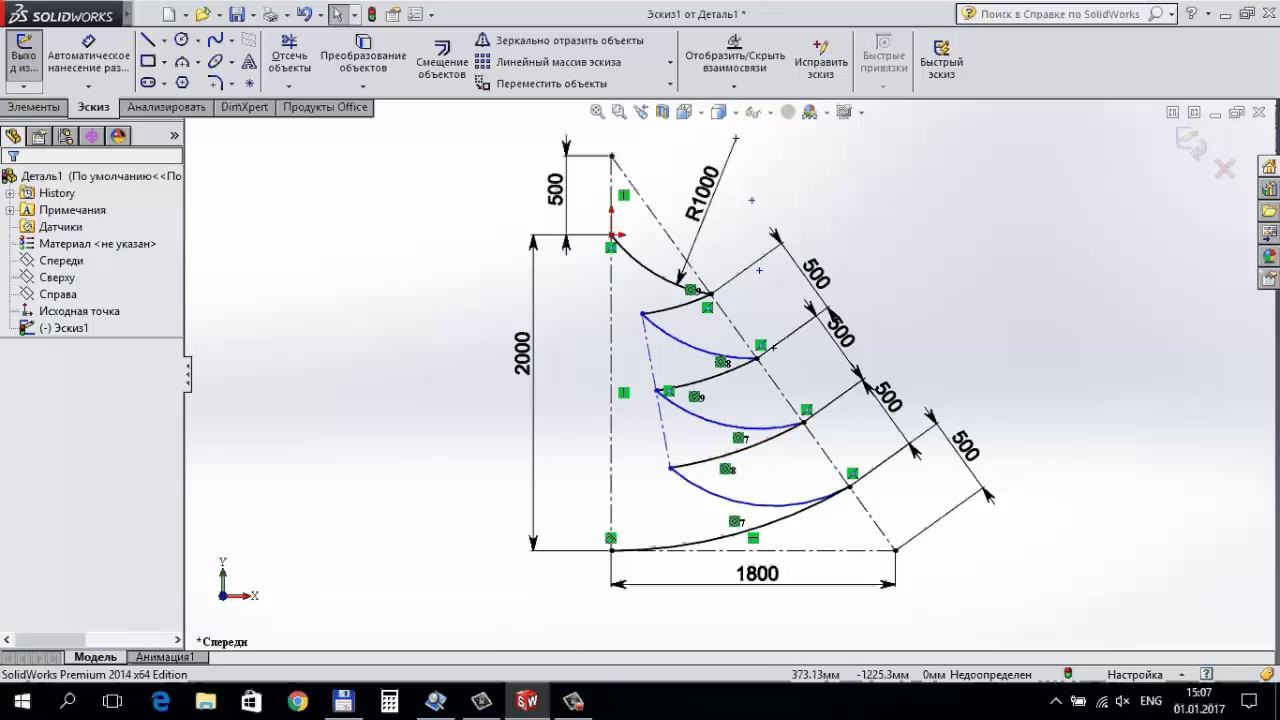
Drag the construction line and its lower end point rightward into place.
click(664, 430)
drag(664, 430, 698, 426)
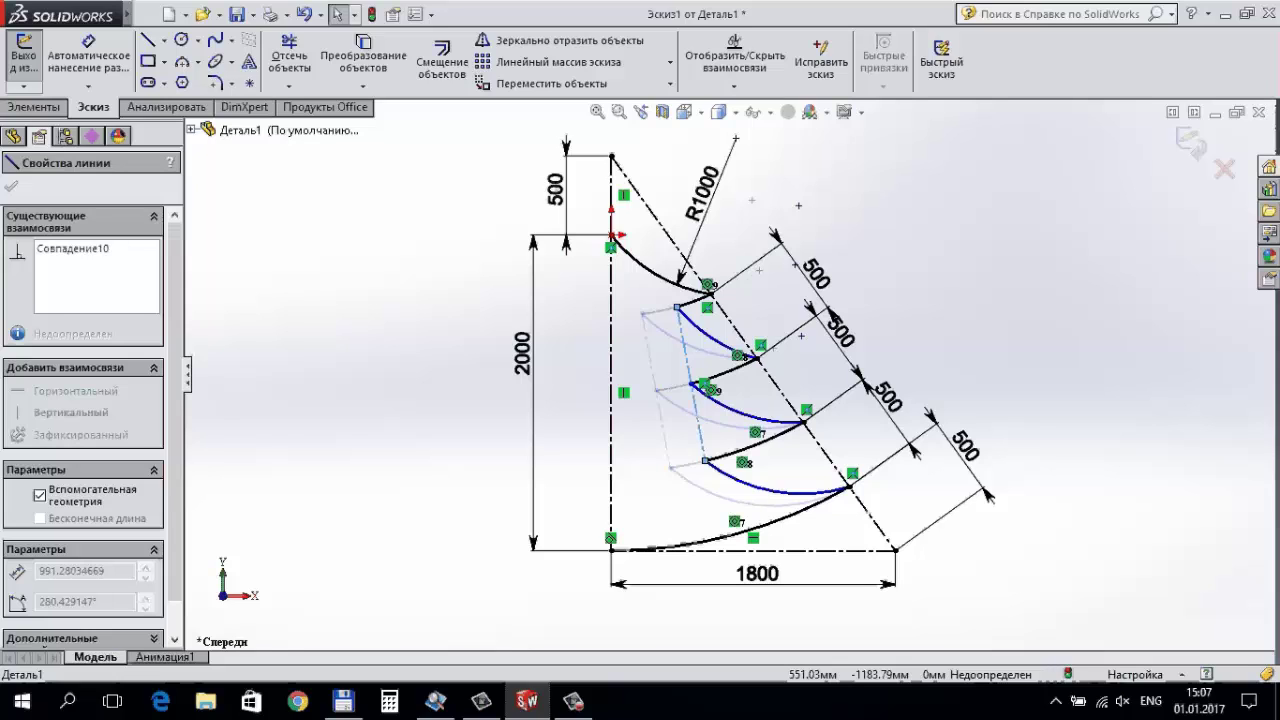
drag(702, 424, 700, 425)
click(1079, 347)
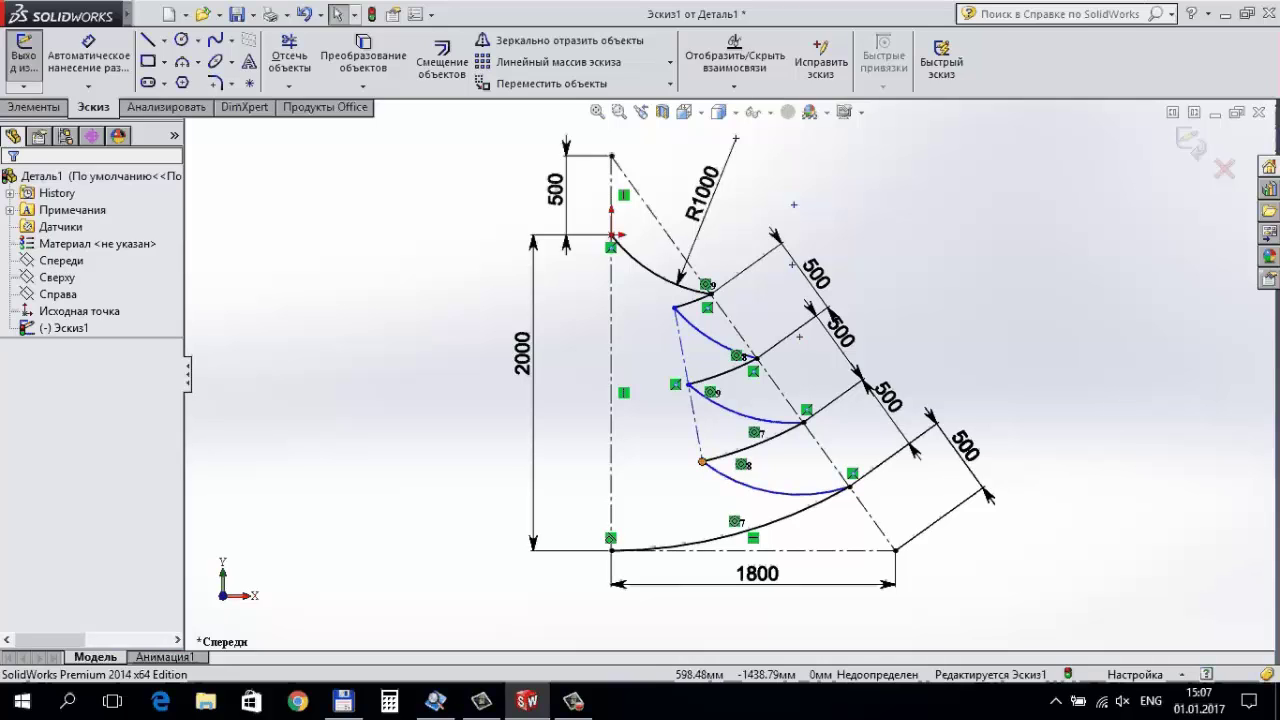
click(701, 461)
drag(702, 461, 681, 467)
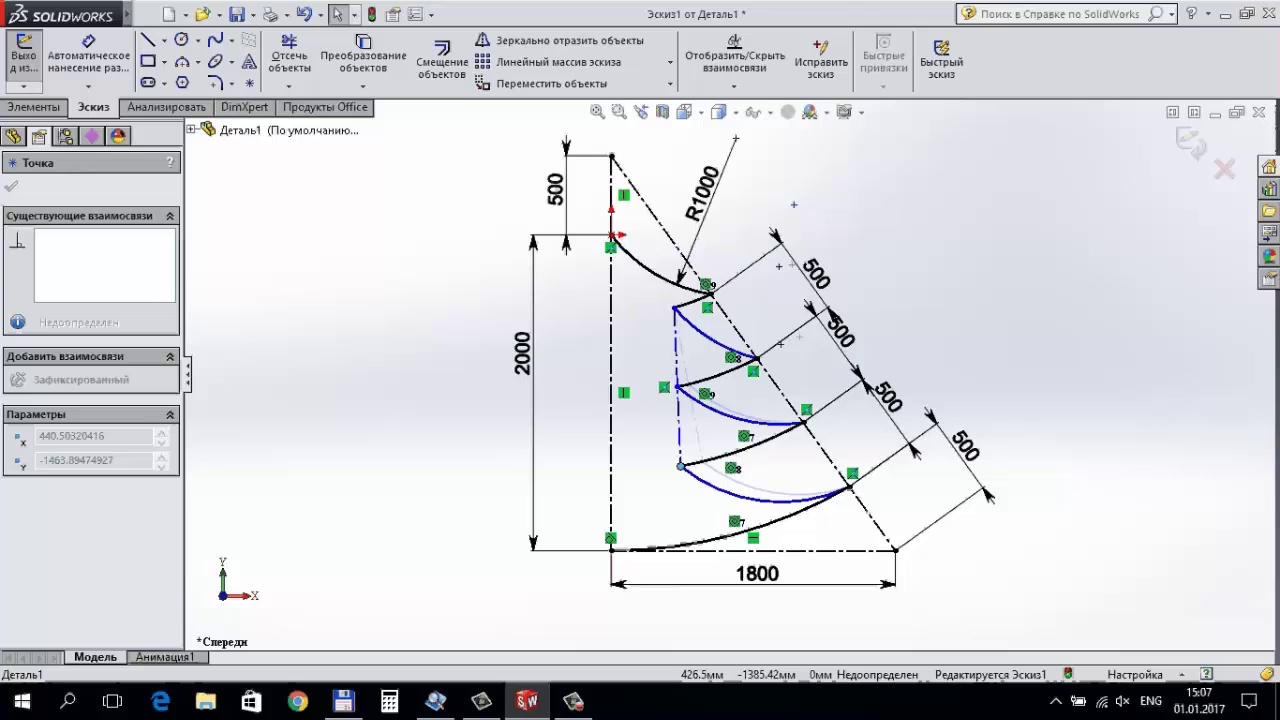
drag(681, 466, 710, 459)
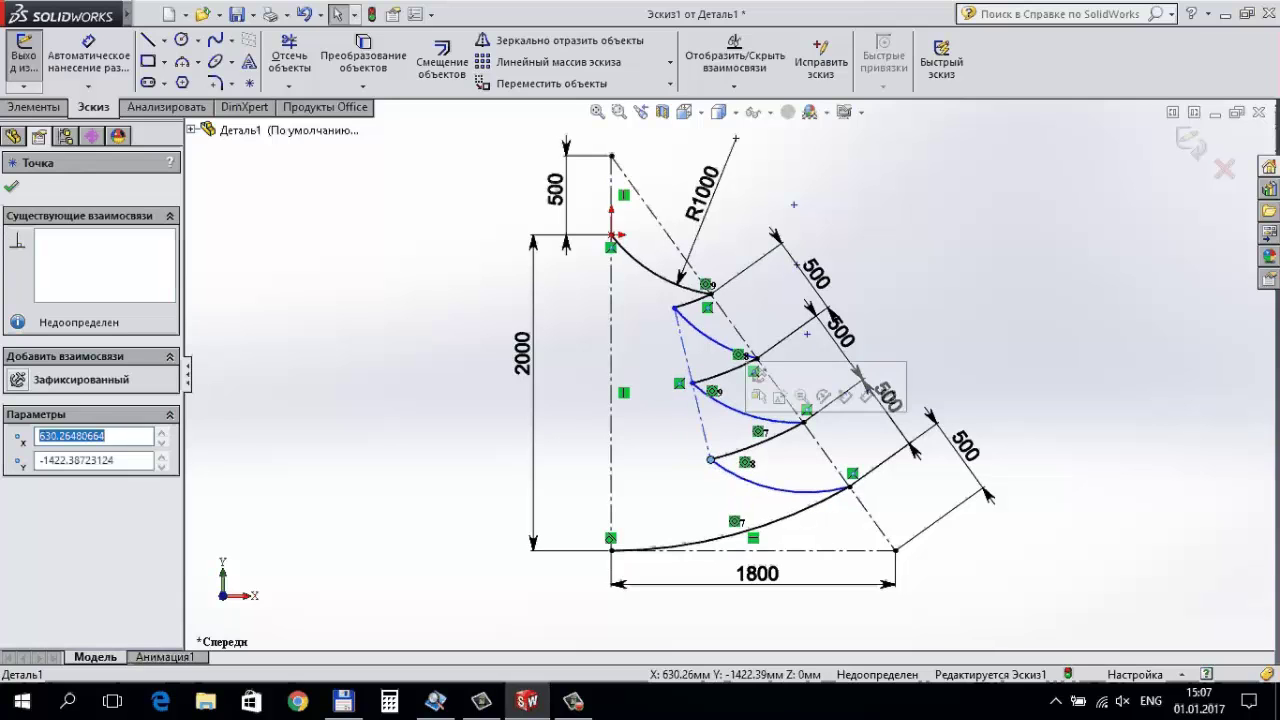
click(88, 55)
click(690, 375)
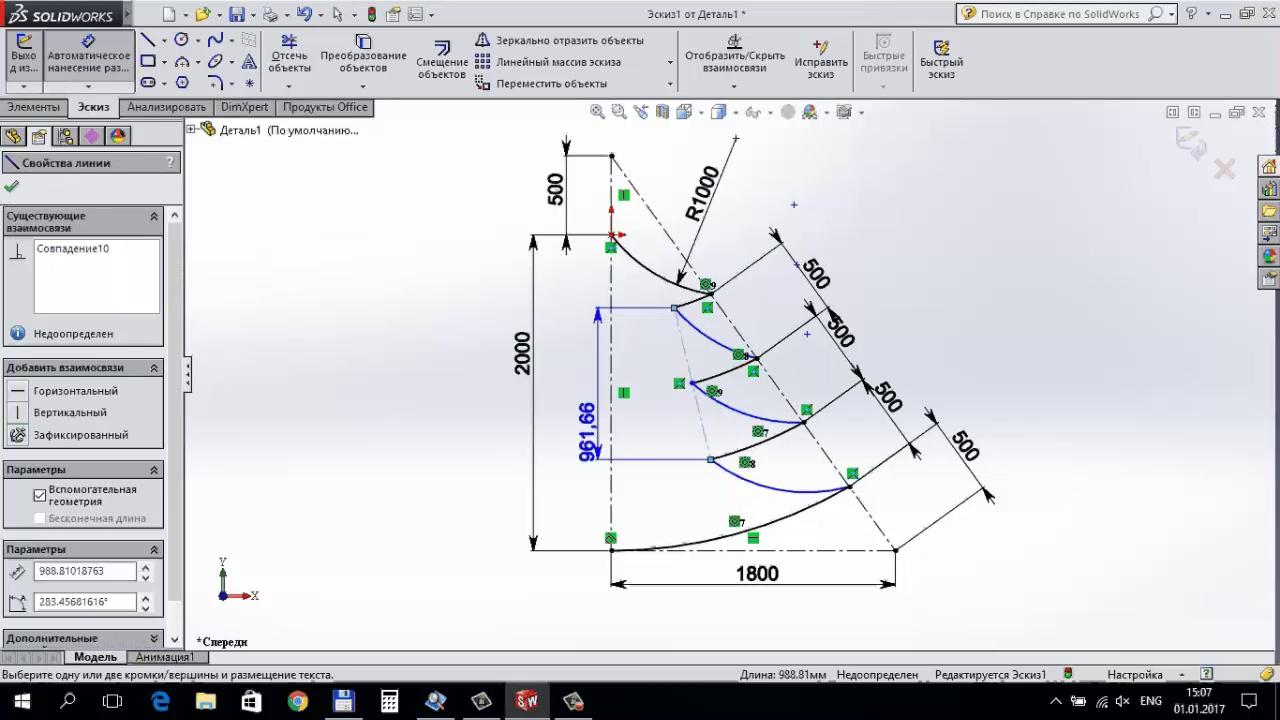
Set the construction line at 15° to the centre axis.
click(697, 405)
click(650, 460)
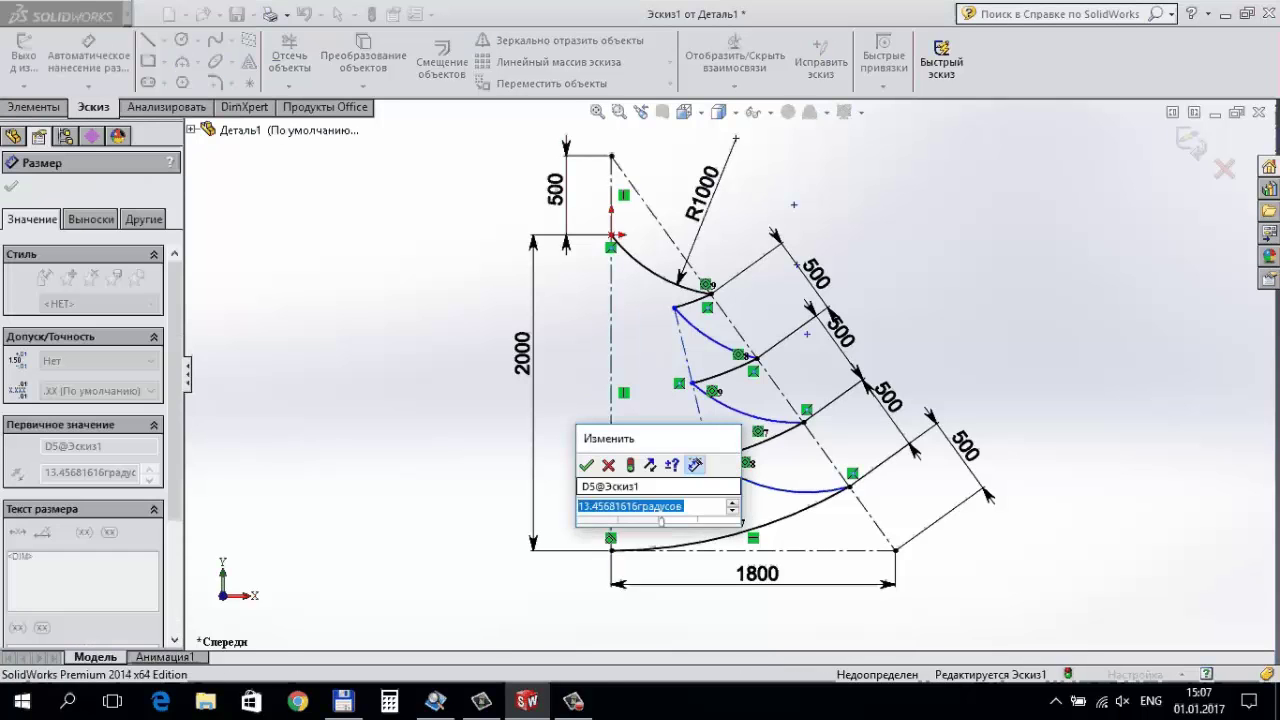
text(15)
key(Return)
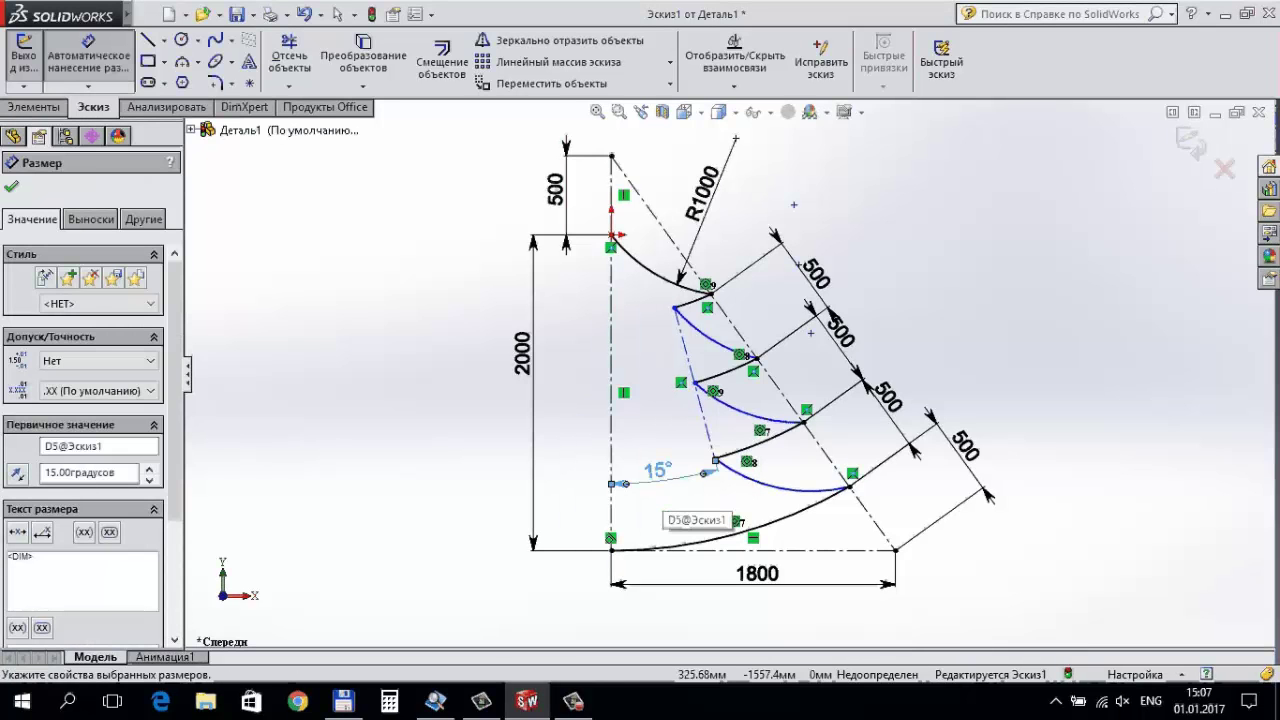
key(Escape)
key(Escape)
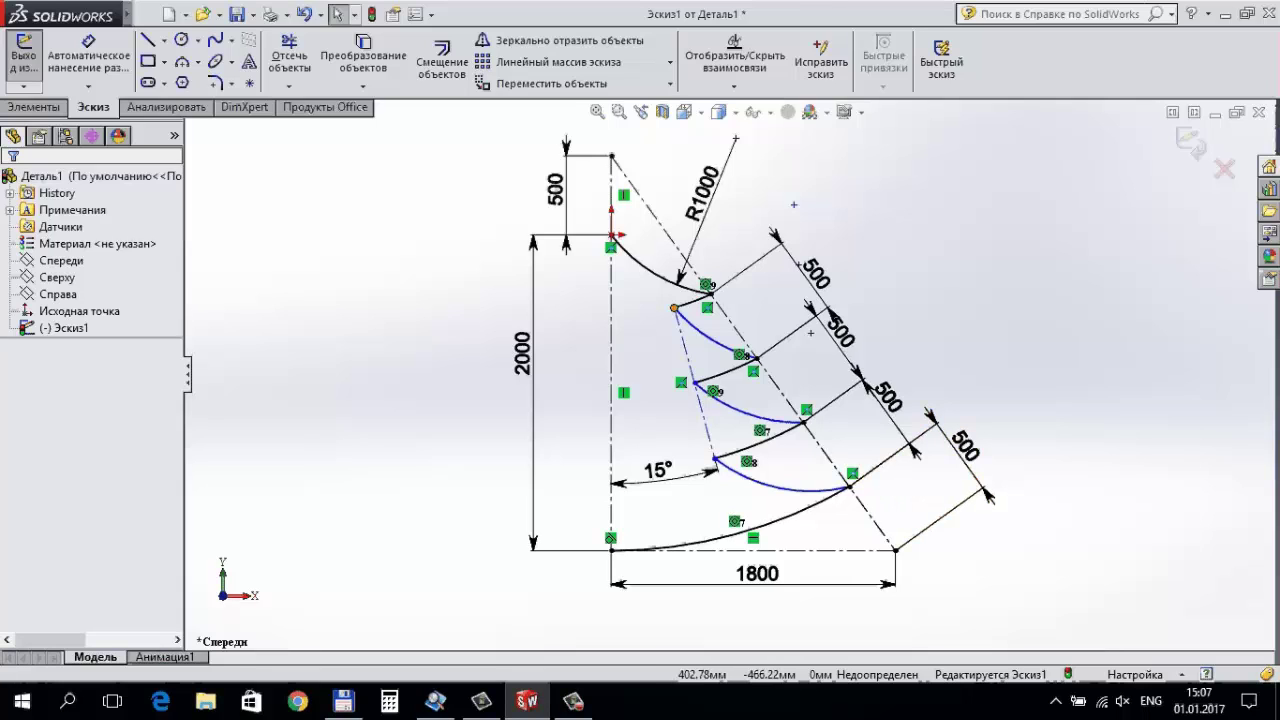
Dimension the line's top end point 300 from the vertical axis.
click(670, 309)
mouse_move(674, 330)
mouse_down()
mouse_move(653, 332)
mouse_move(668, 309)
mouse_up()
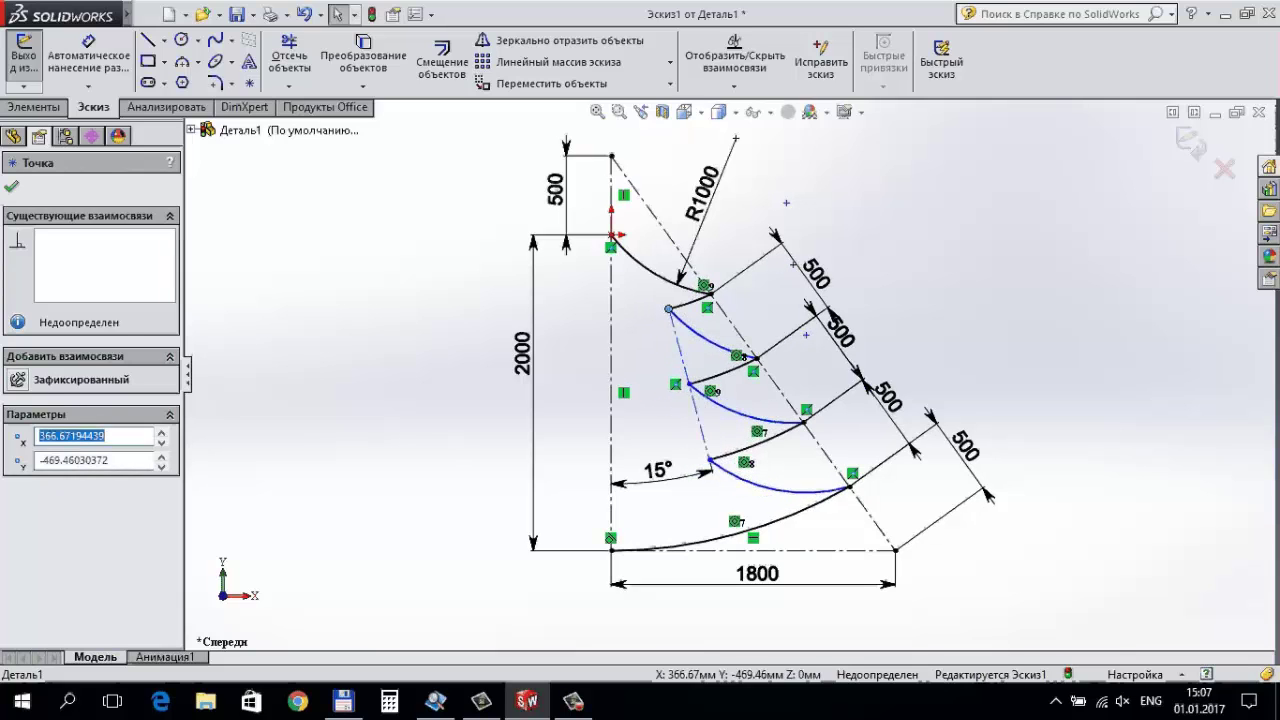
key(Escape)
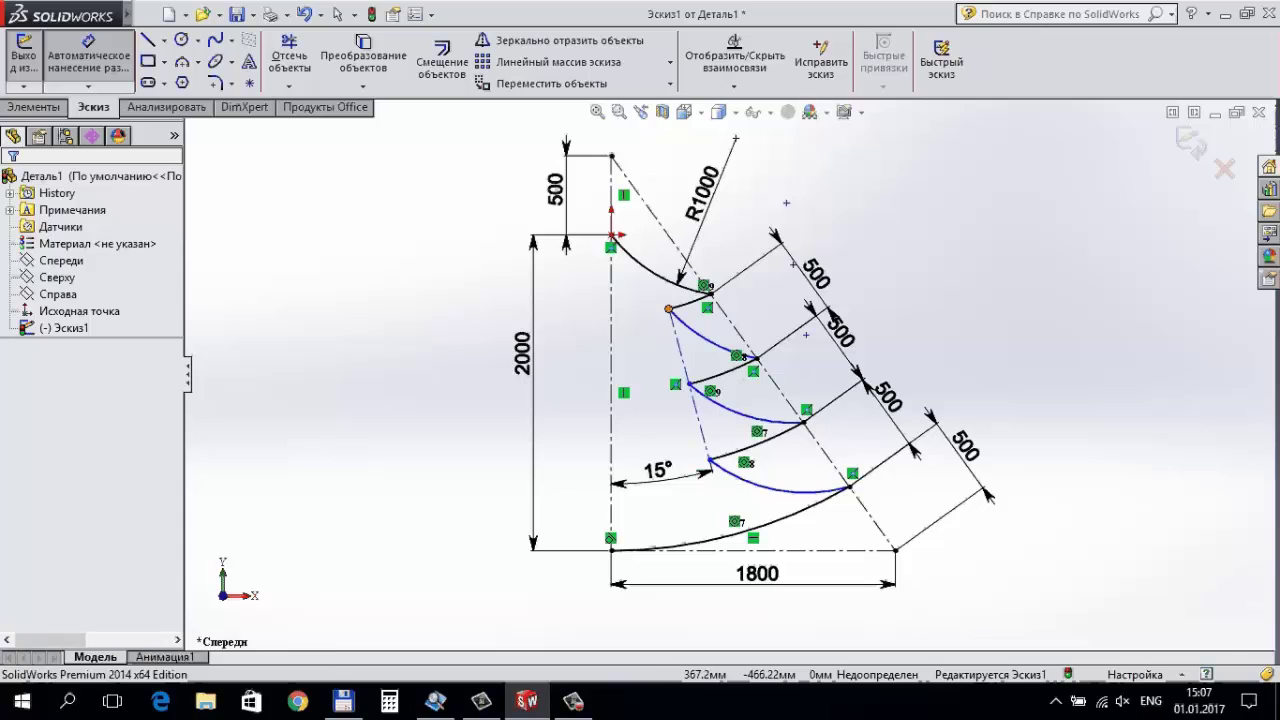
click(668, 309)
click(611, 330)
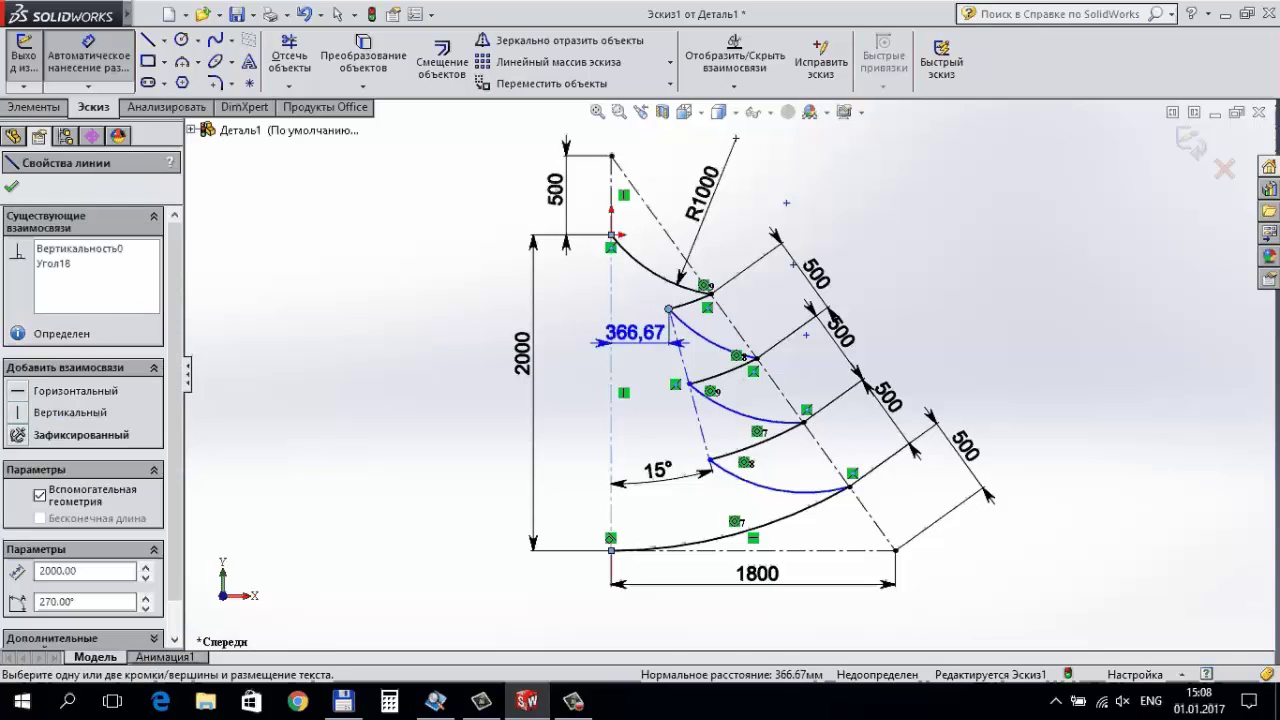
click(635, 334)
text(300)
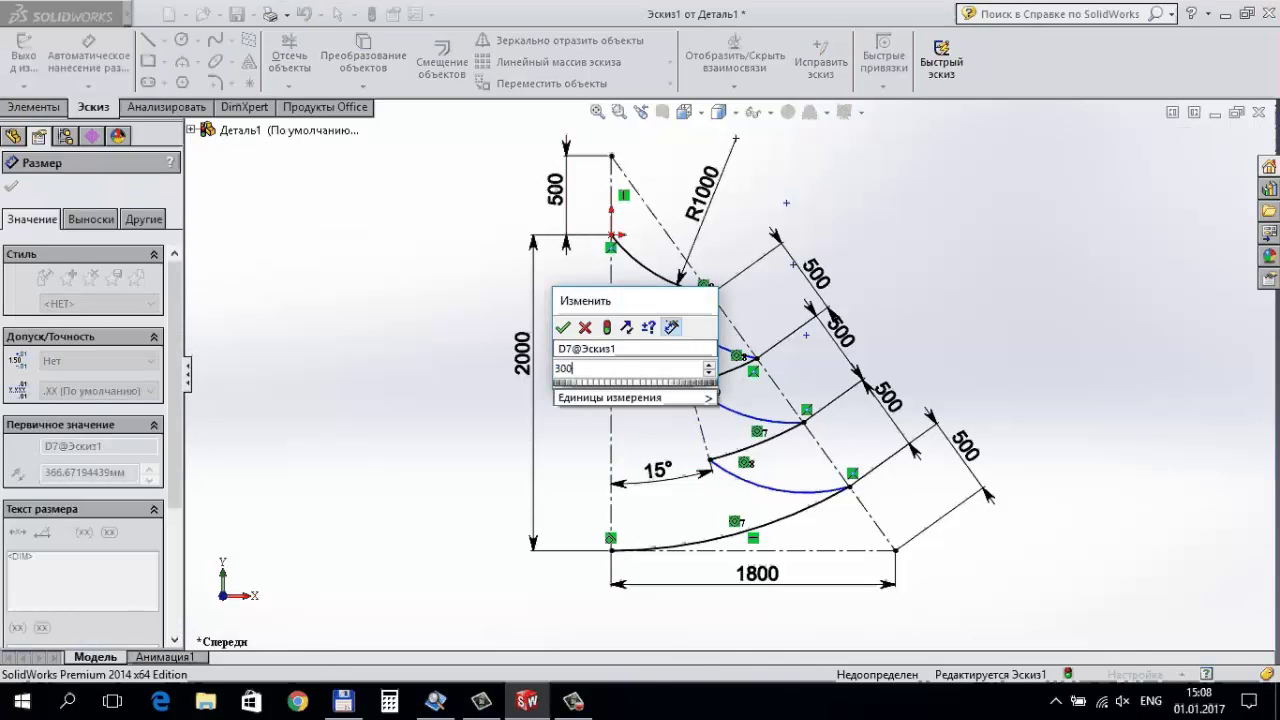
key(Return)
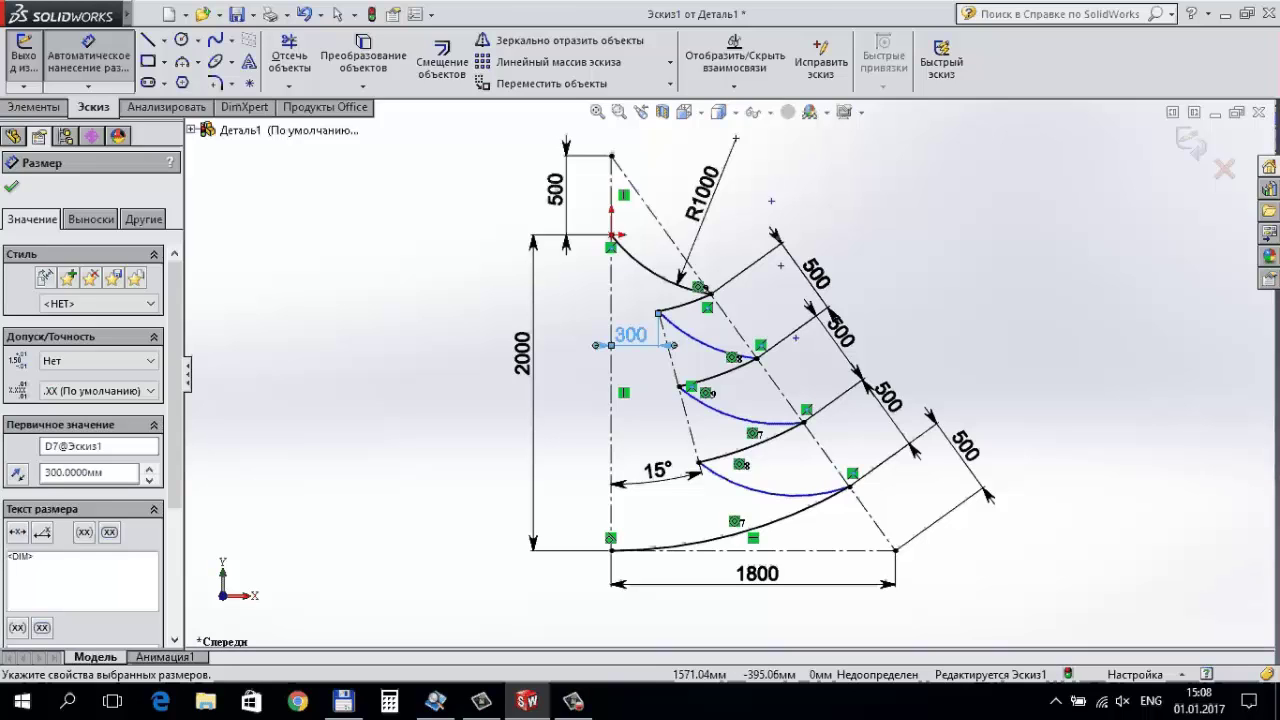
key(Escape)
key(Escape)
Inspect the existing relations on the tier arcs and their end points.
click(698, 462)
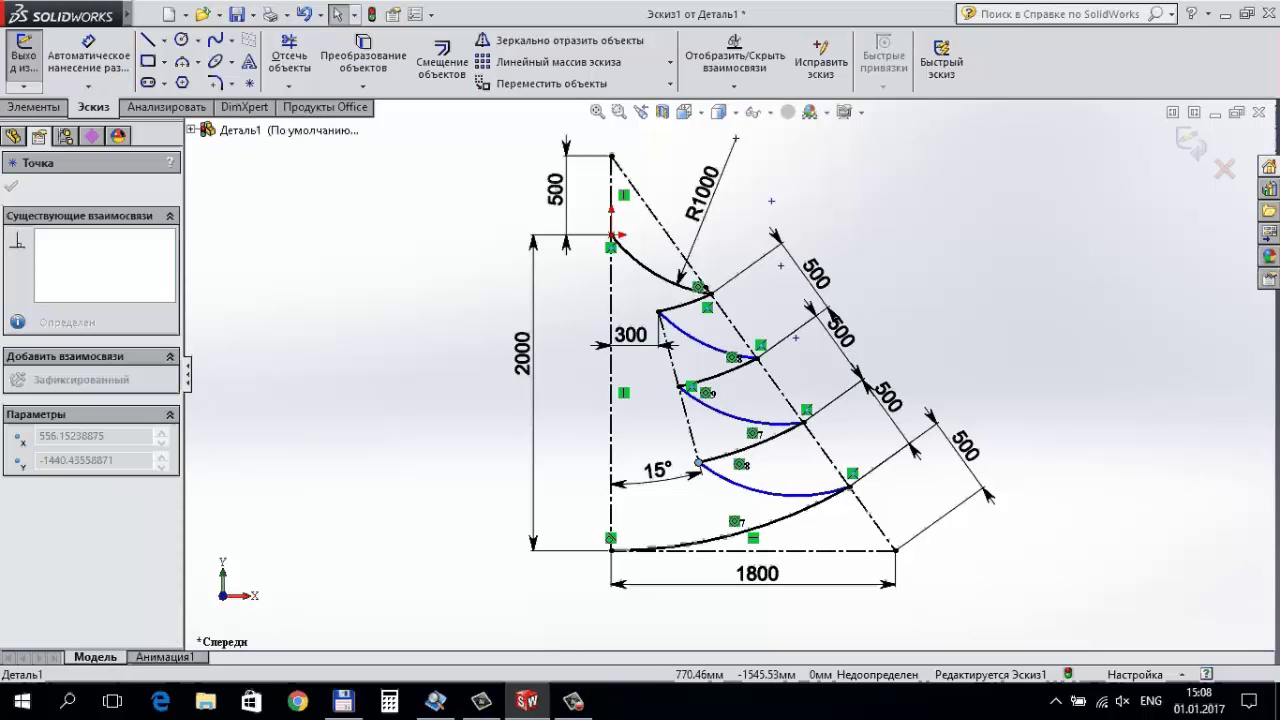
click(850, 487)
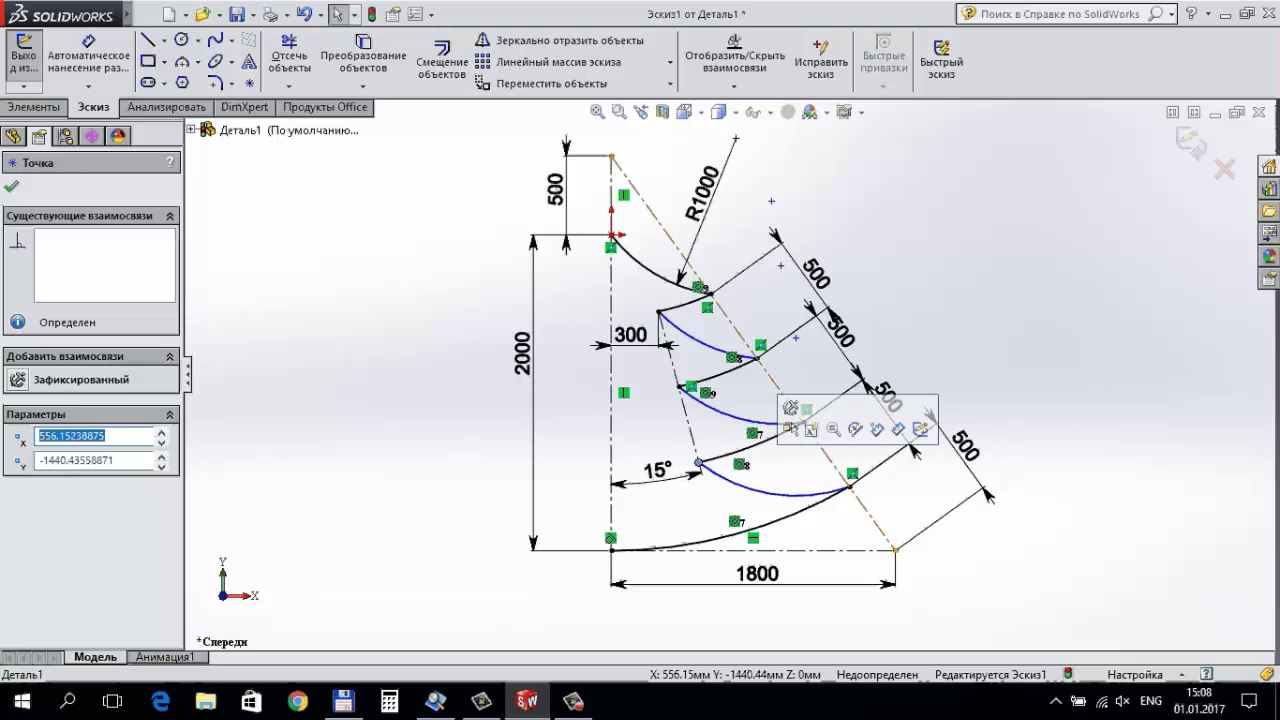
click(840, 490)
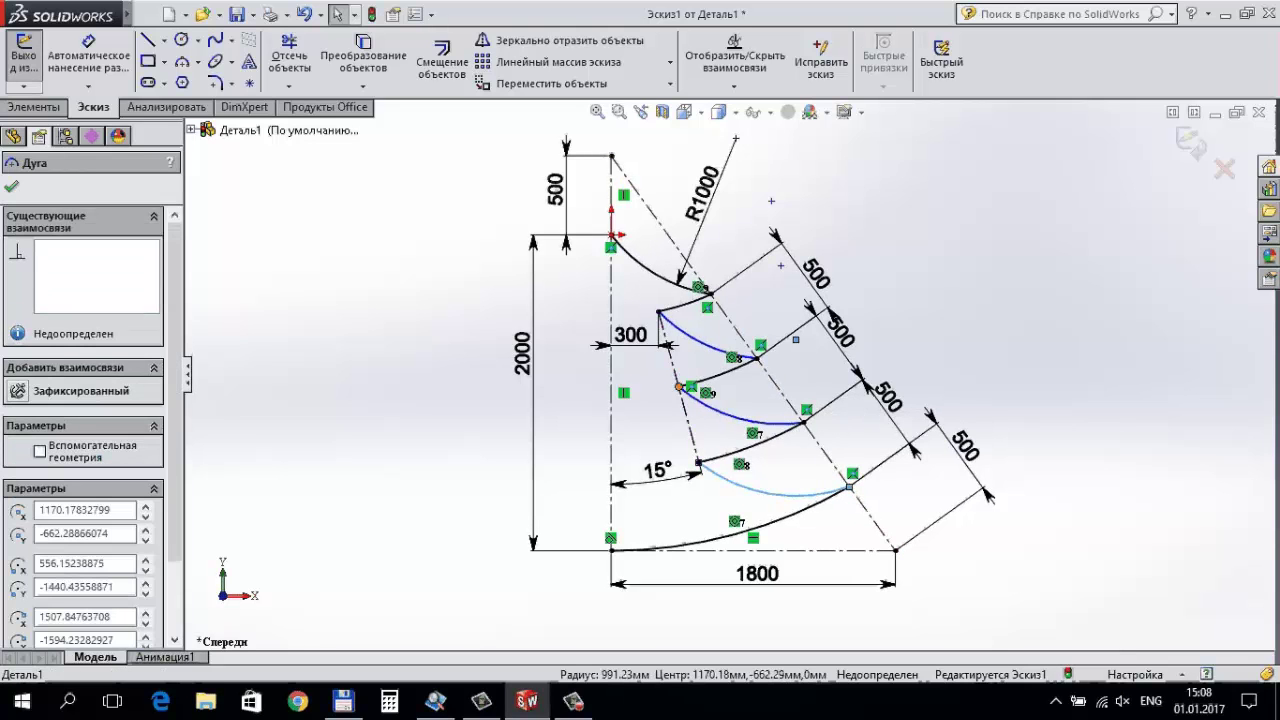
click(680, 386)
click(805, 423)
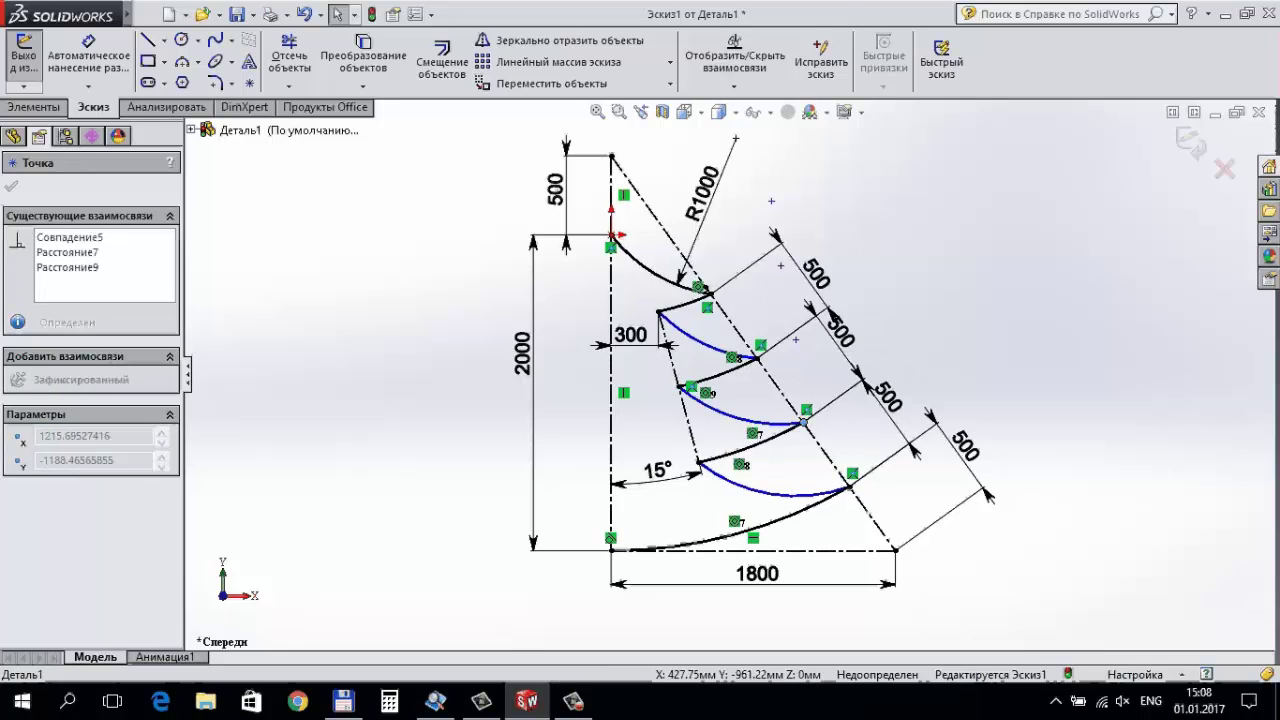
click(745, 428)
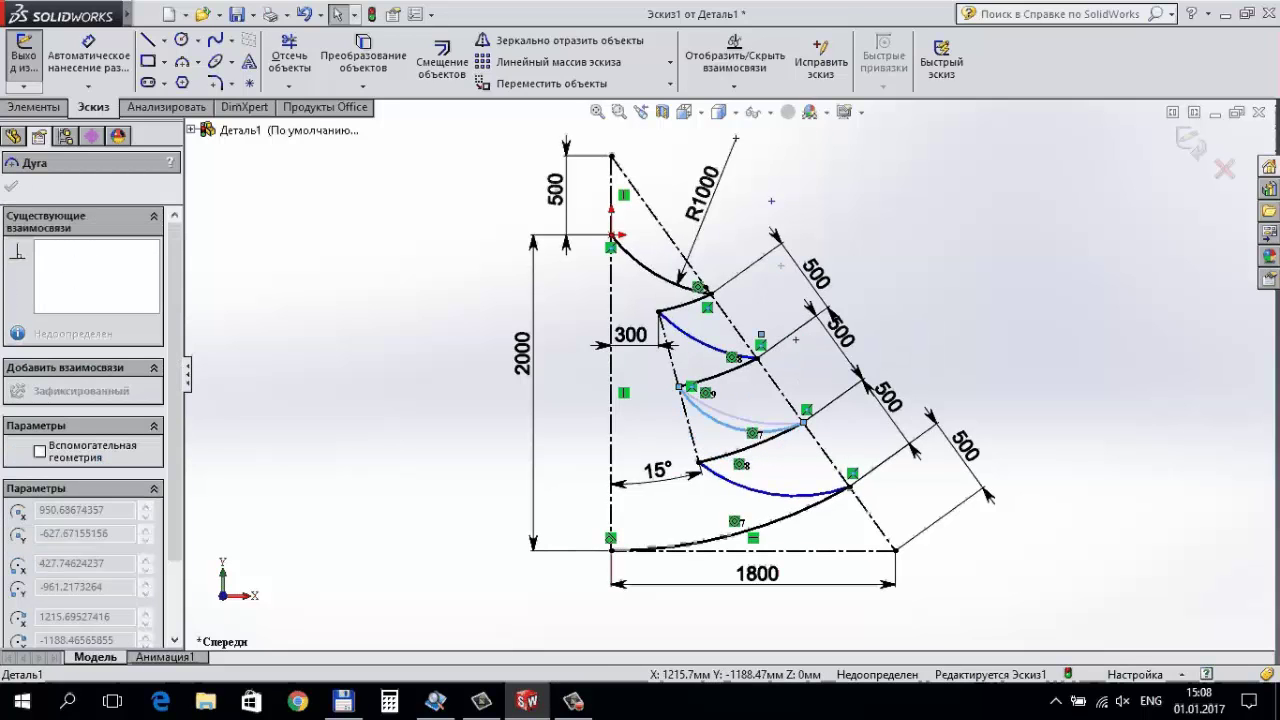
click(768, 310)
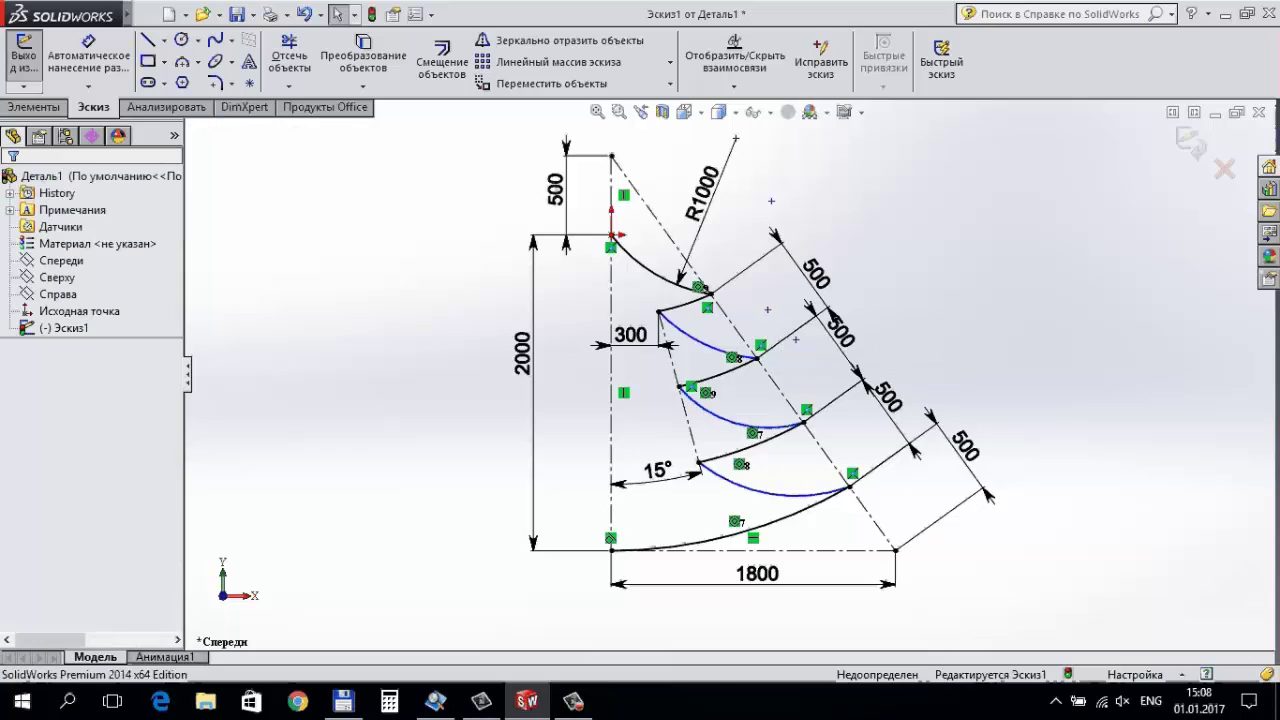
Select all four tier arcs and apply the Равенство (Equal) relation.
click(655, 272)
ctrl+click(700, 340)
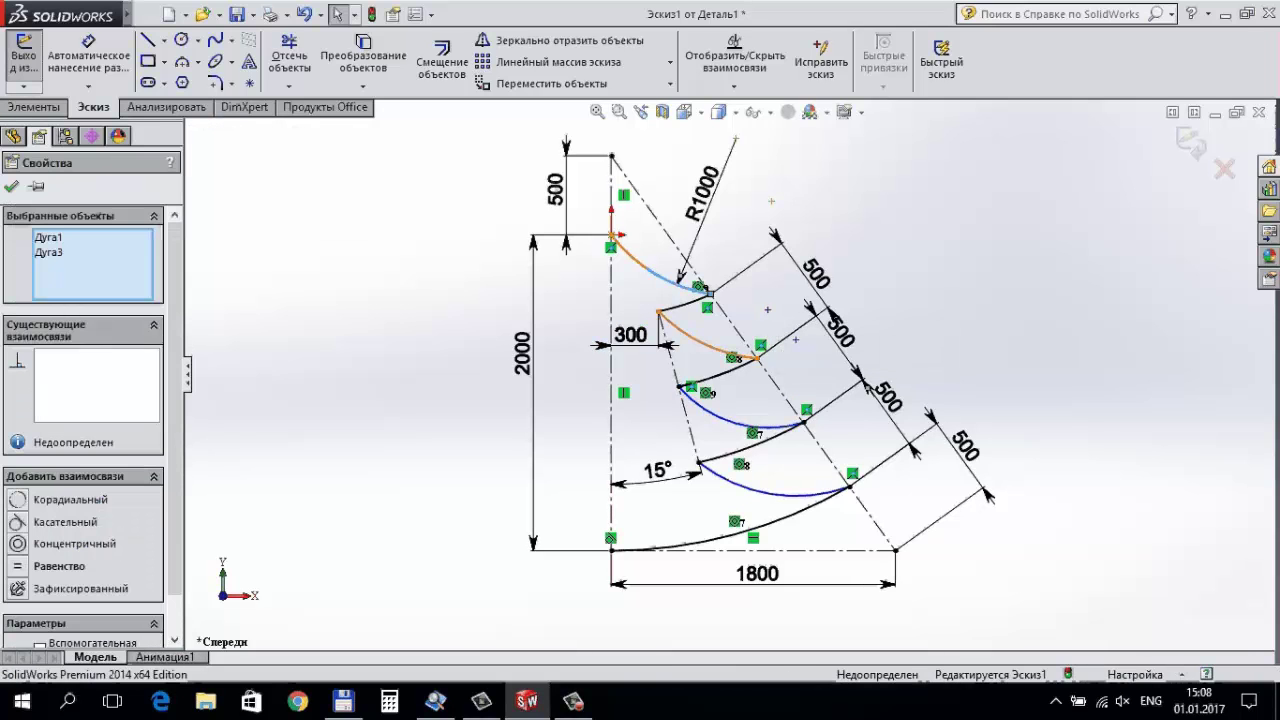
ctrl+click(760, 426)
ctrl+click(790, 495)
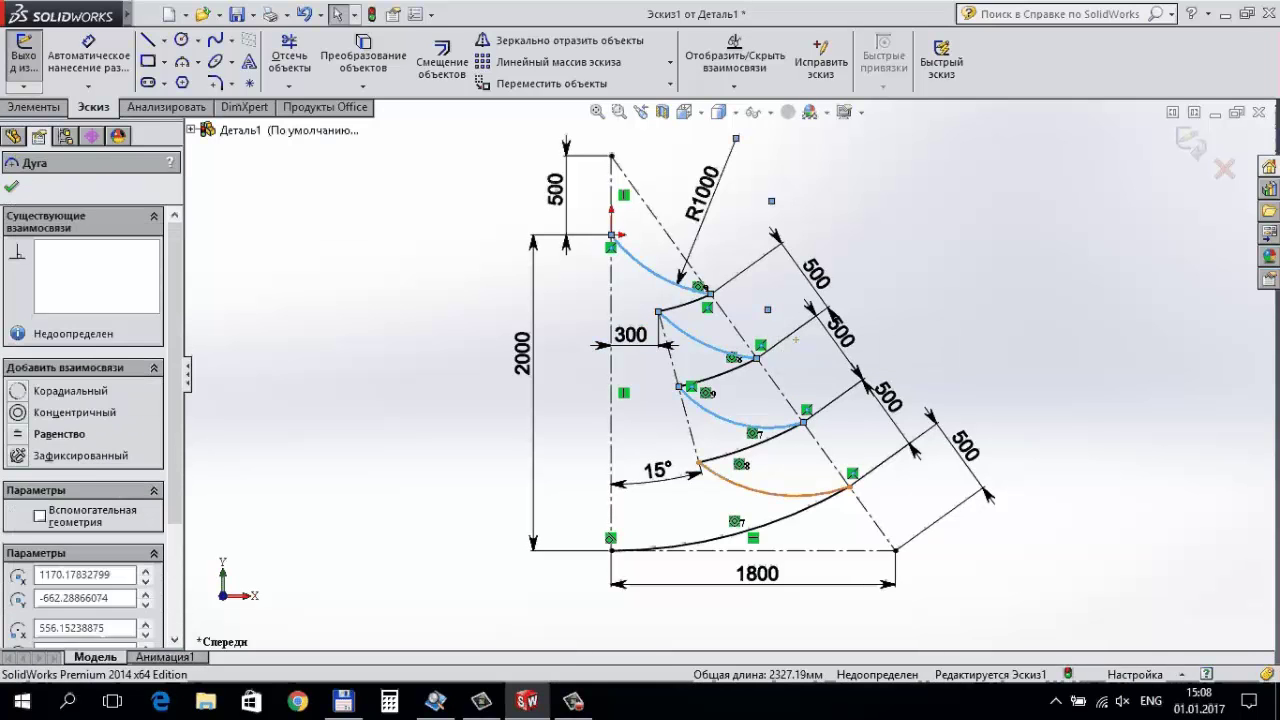
click(838, 405)
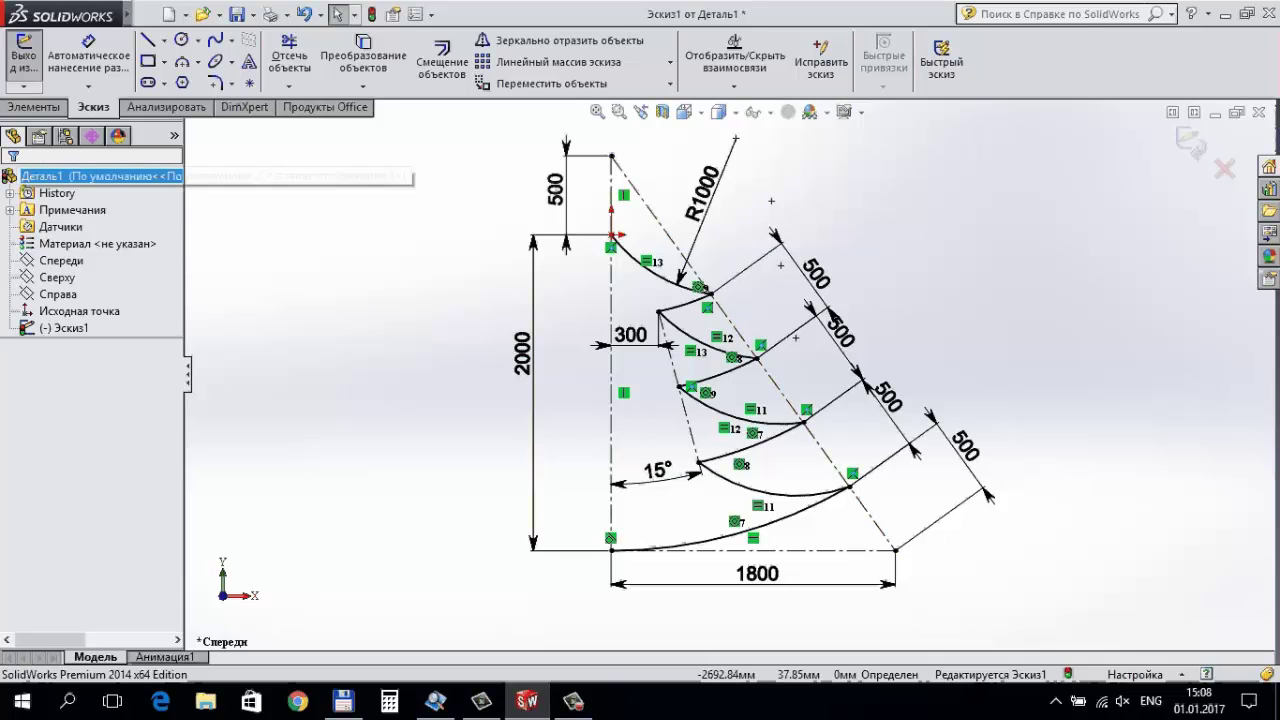
Switch the CommandManager to the Элементы (Features) tools with the sketch still open.
click(34, 107)
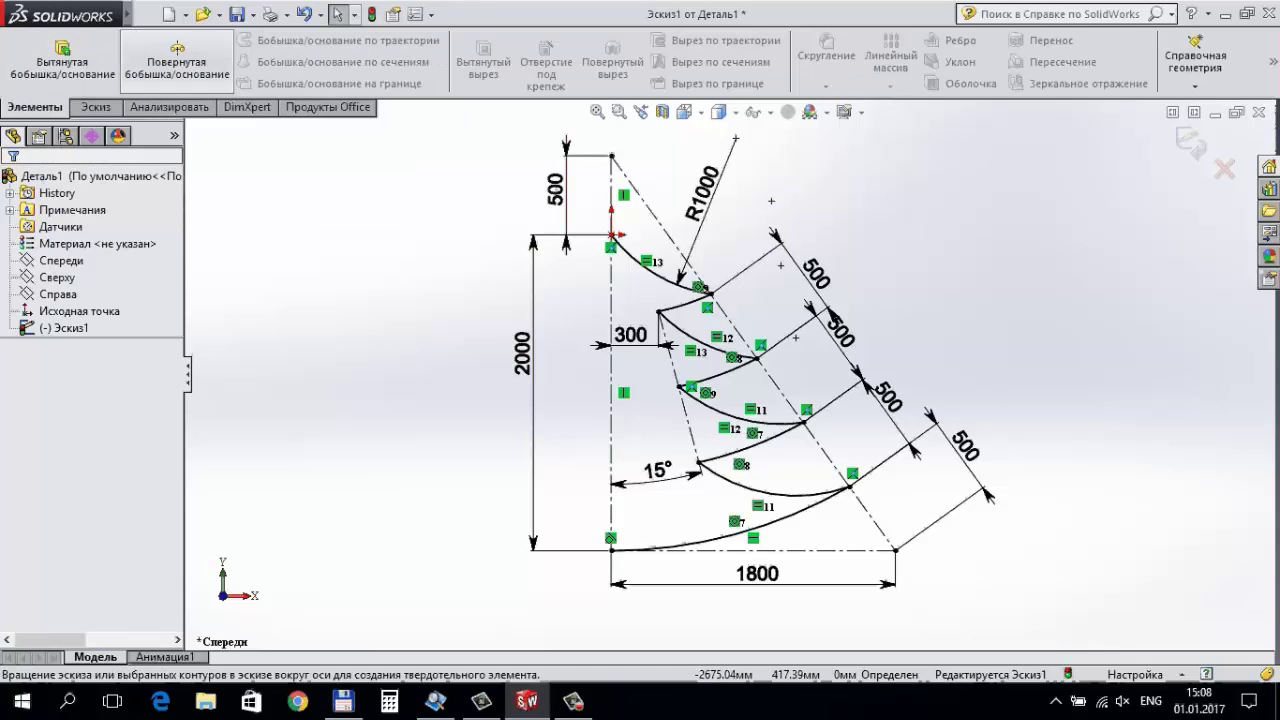
Revolve the auto-closed sketch 360° about centreline Линия7 into the tiered solid.
click(176, 62)
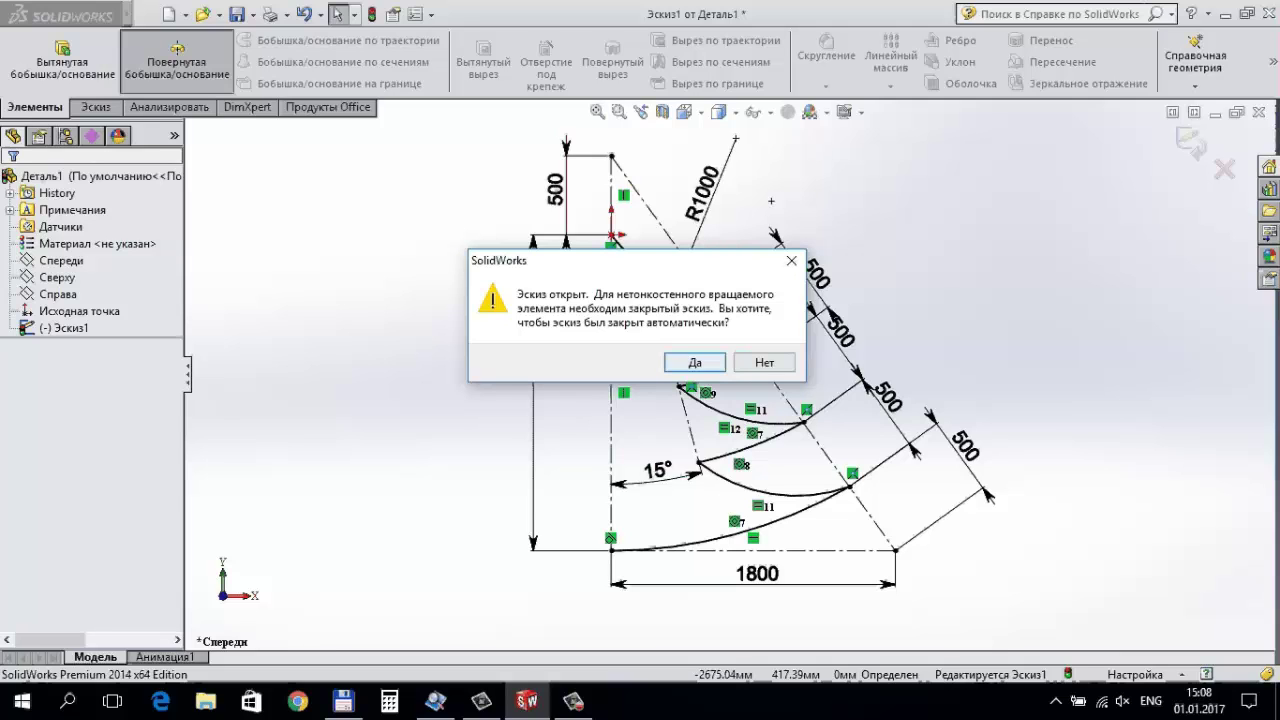
click(764, 362)
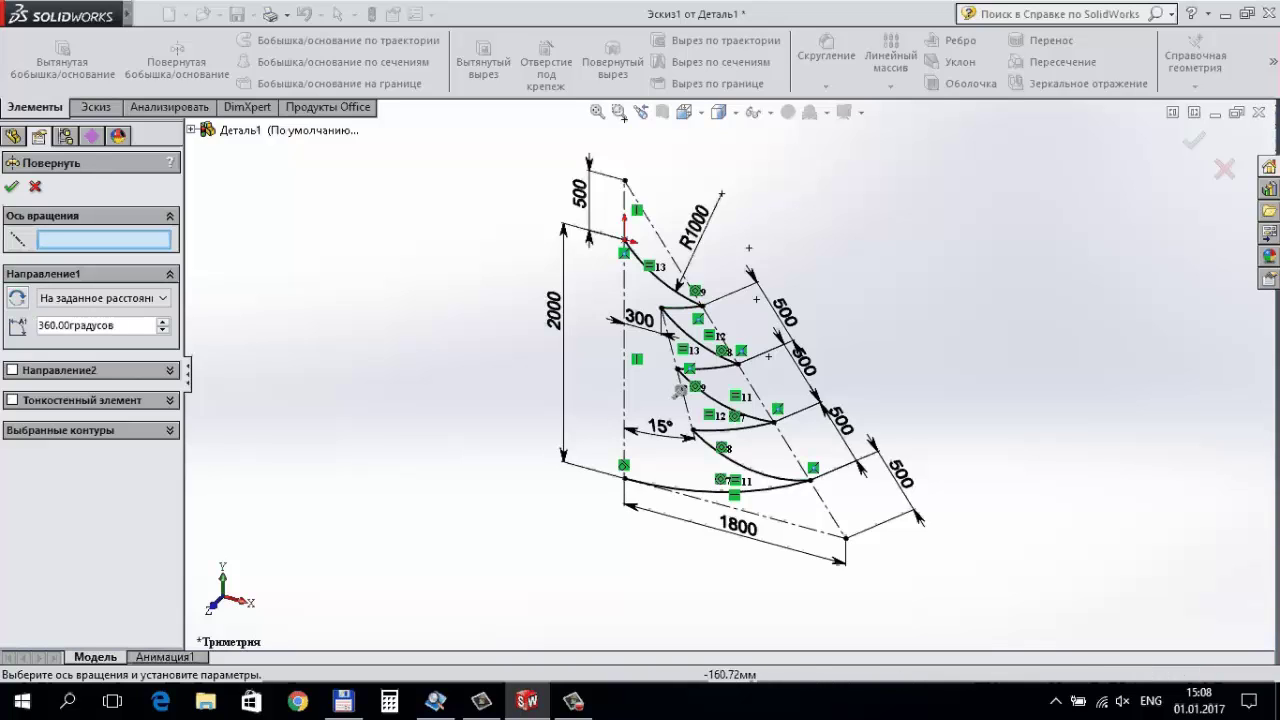
click(624, 395)
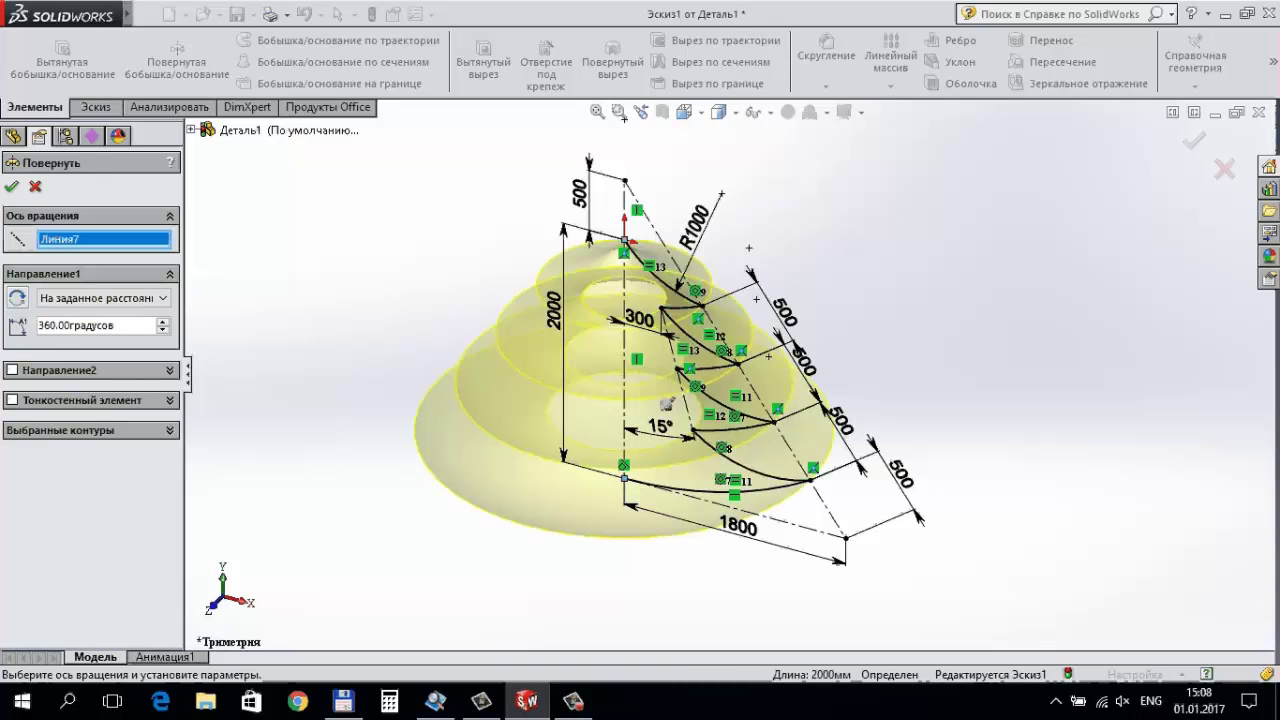
click(11, 186)
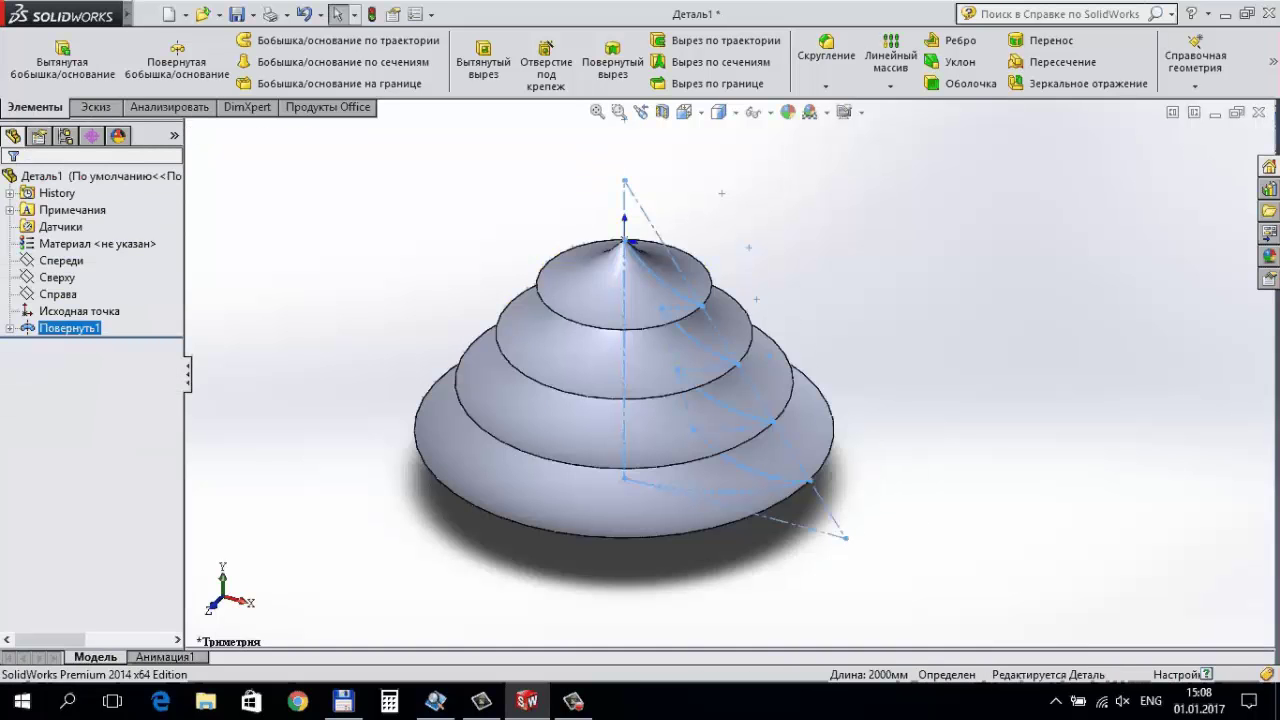
Orbit the tree sideways and open Справочная геометрия to start a new plane.
mouse_move(640, 400)
middle_down()
mouse_move(700, 380)
mouse_move(660, 380)
mouse_move(640, 440)
mouse_move(660, 420)
mouse_move(650, 400)
middle_up()
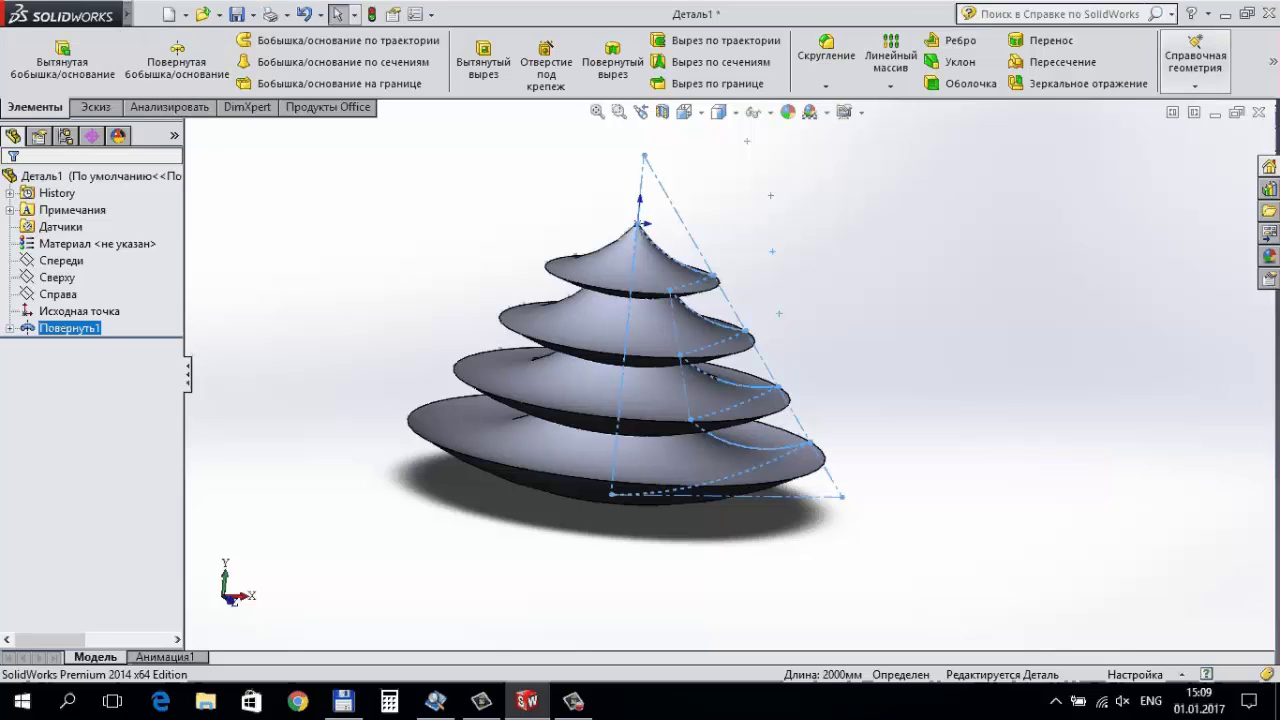
click(1195, 85)
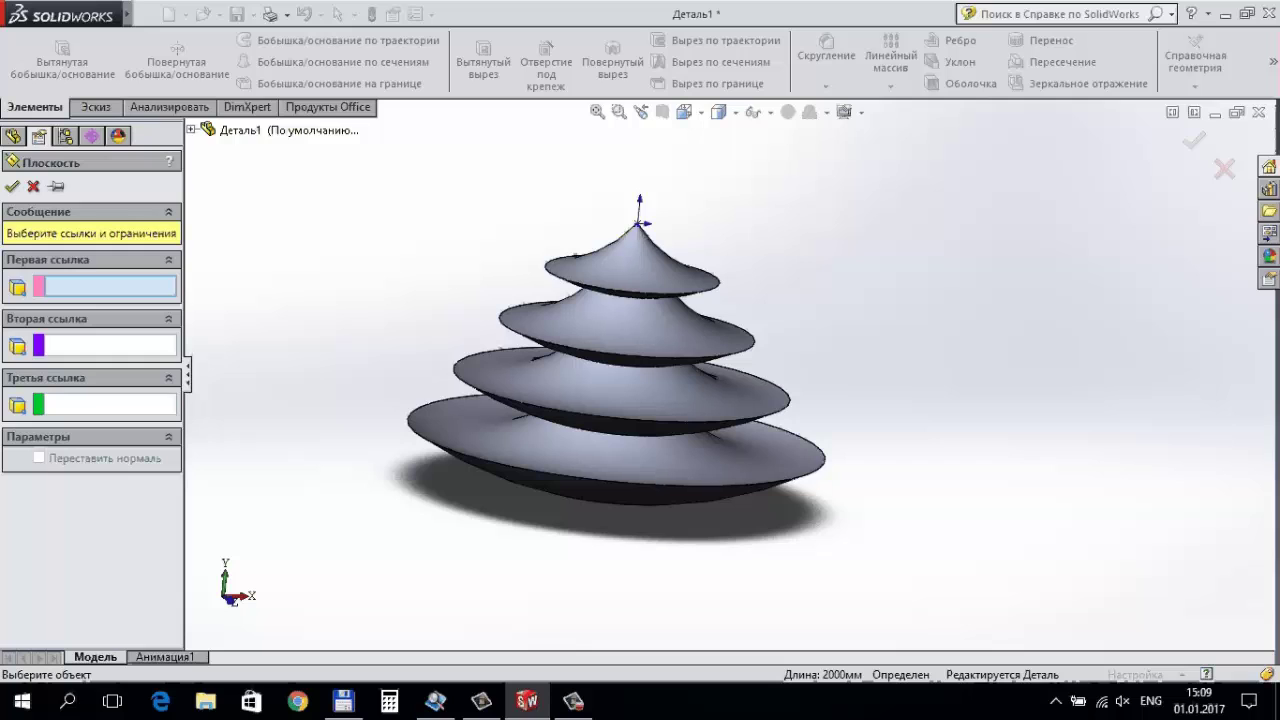
Create Плоскость1 offset 10 mm from the Сверху plane, just above the tree tip.
click(190, 130)
click(255, 231)
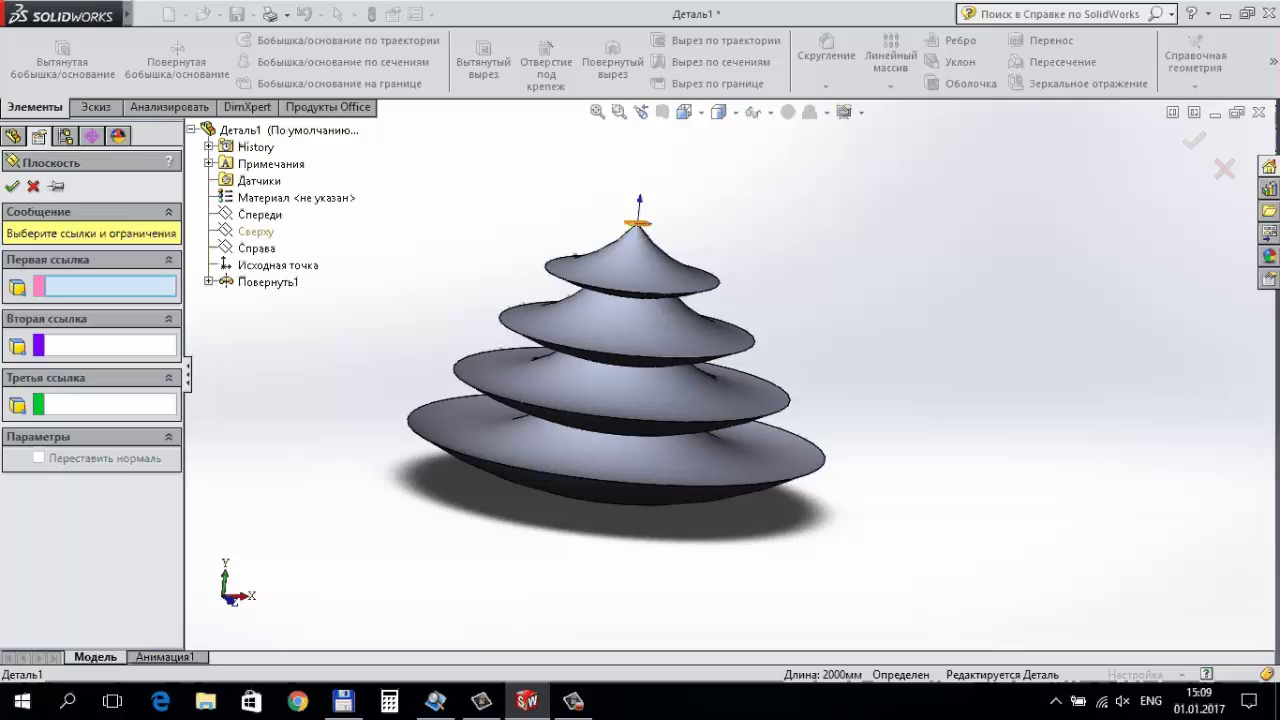
scroll(565, 190, down, 2)
scroll(565, 190, down, 2)
scroll(565, 190, down, 2)
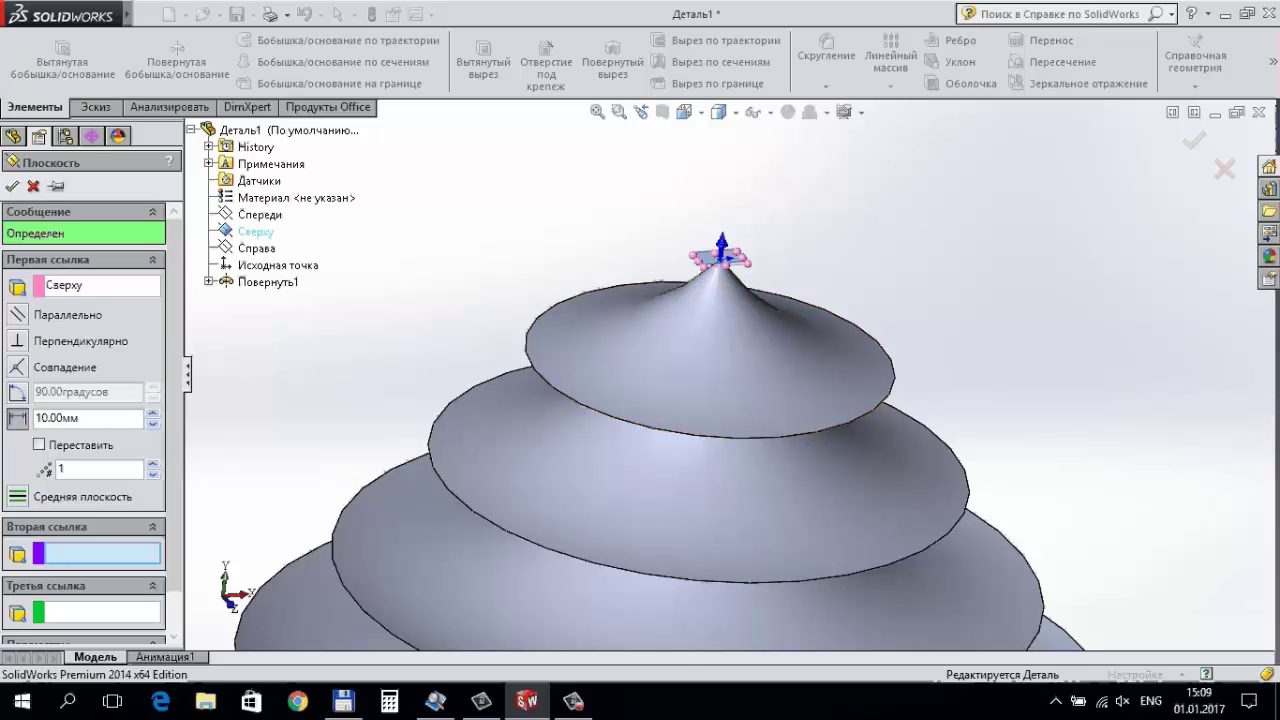
key(Return)
Reorient to the front view, then tilt to an elevated view of the tiers.
scroll(709, 371, up, 3)
scroll(709, 371, up, 2)
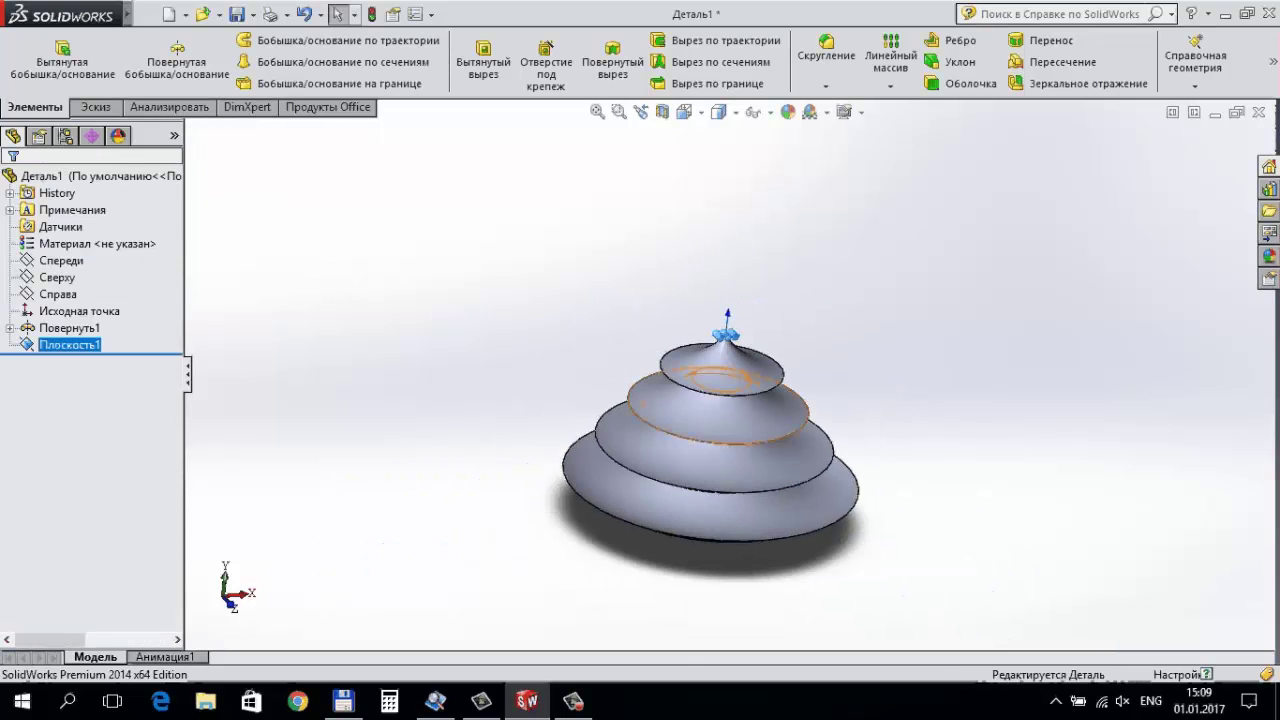
key(ctrl+1)
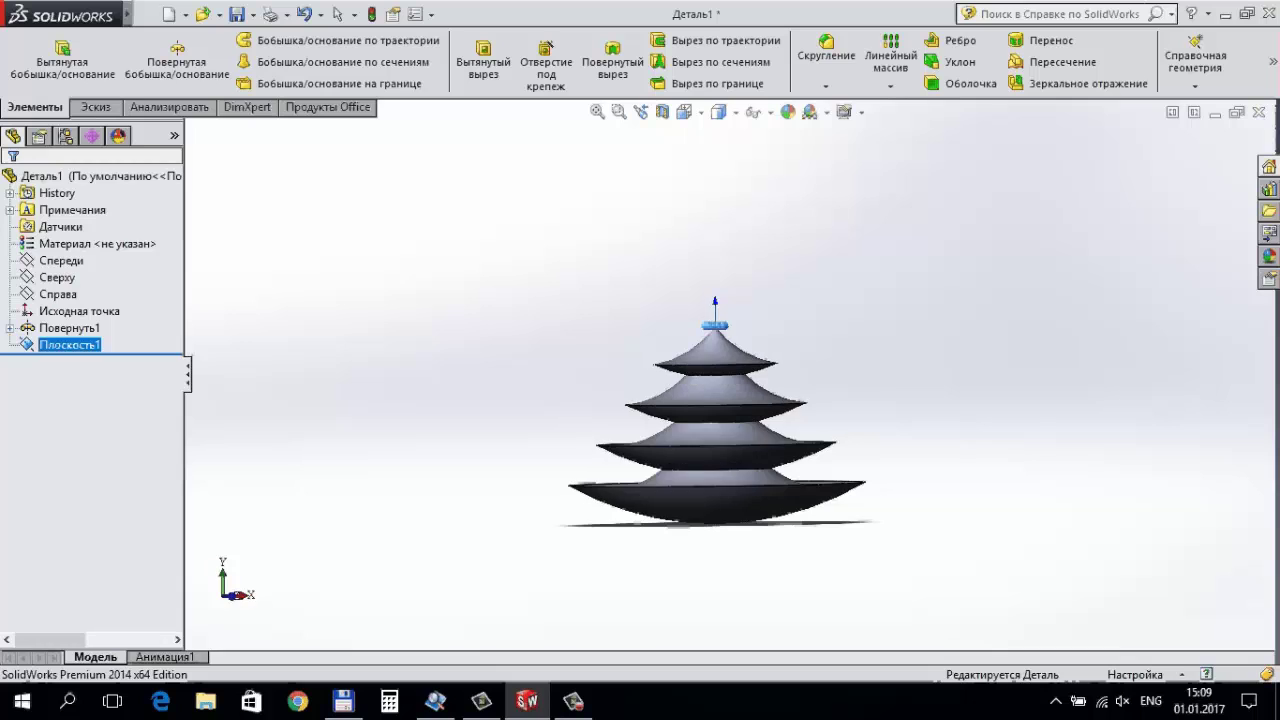
scroll(720, 385, up, 2)
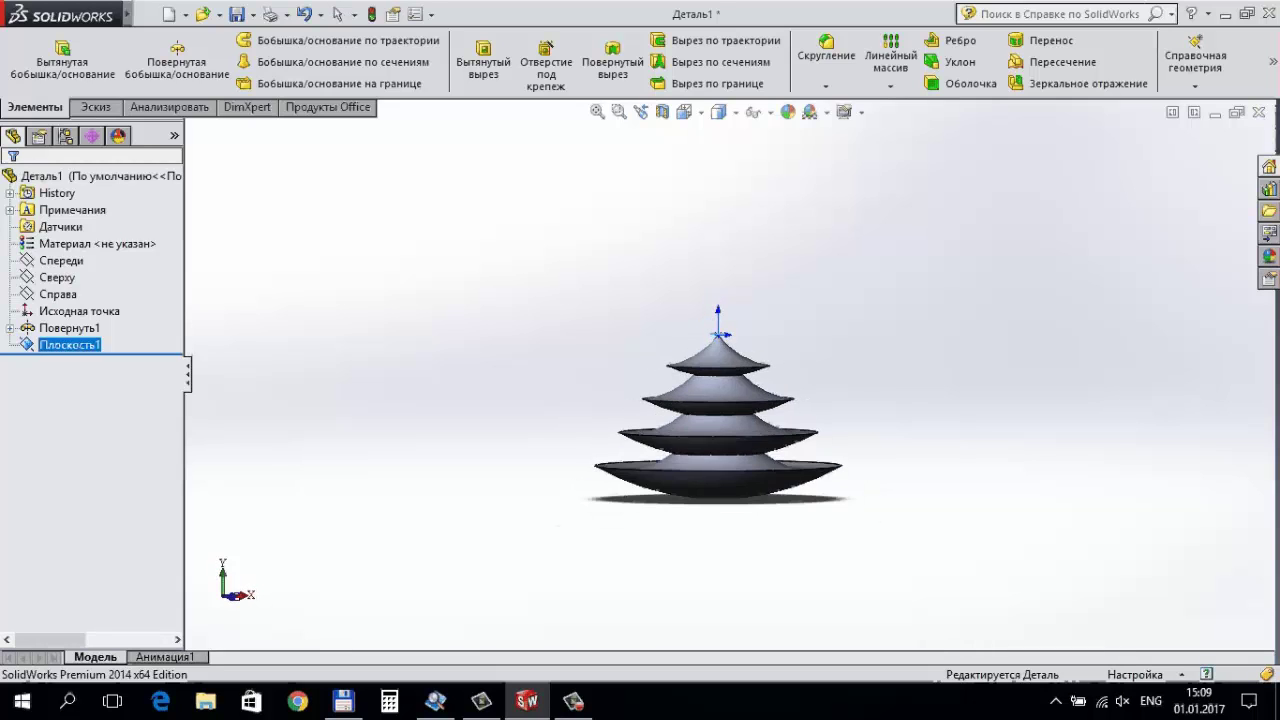
key(Down)
key(Down)
key(Down)
key(Down)
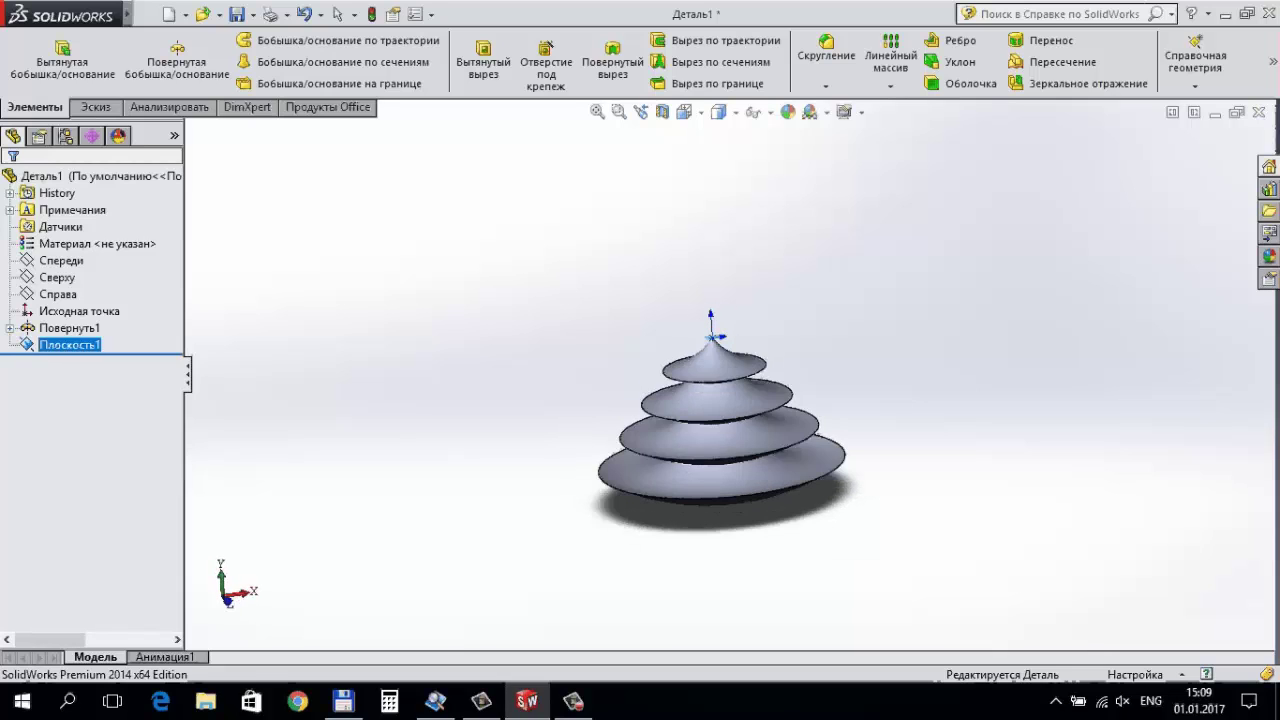
scroll(752, 420, down, 3)
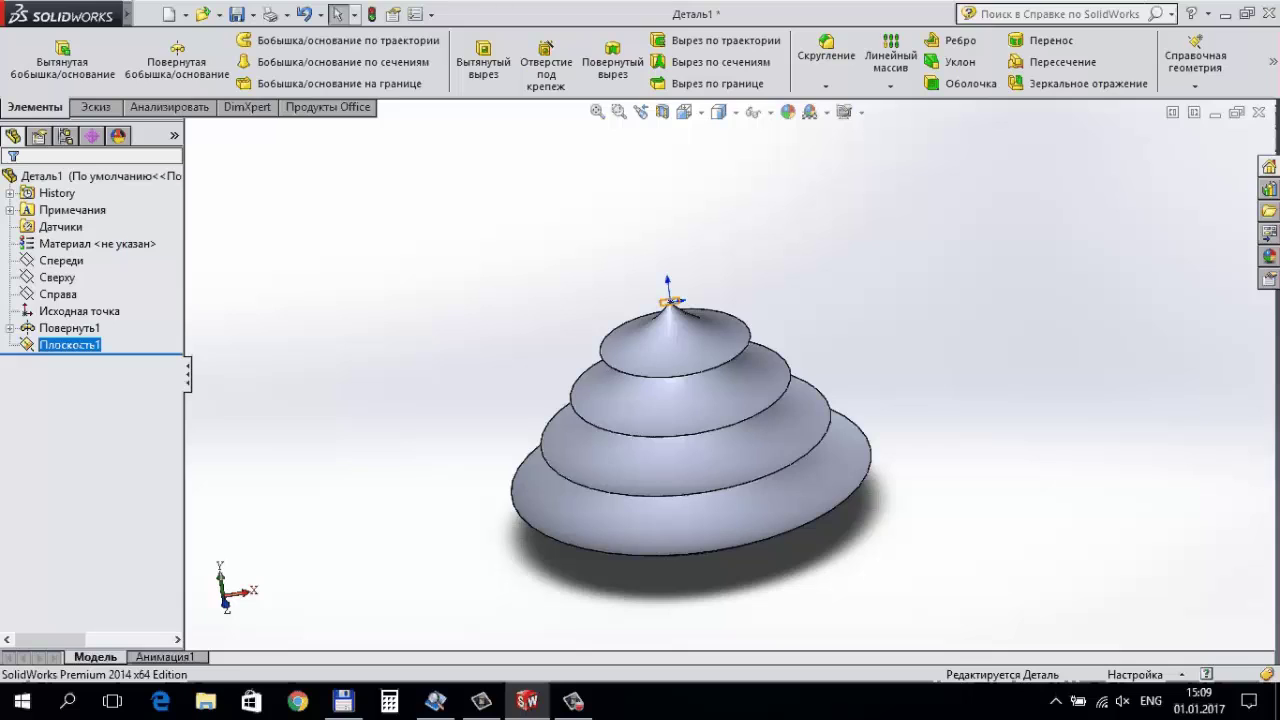
Offset two planes 2000 mm apart from Плоскость1, reversed to run downward through the tree.
click(69, 344)
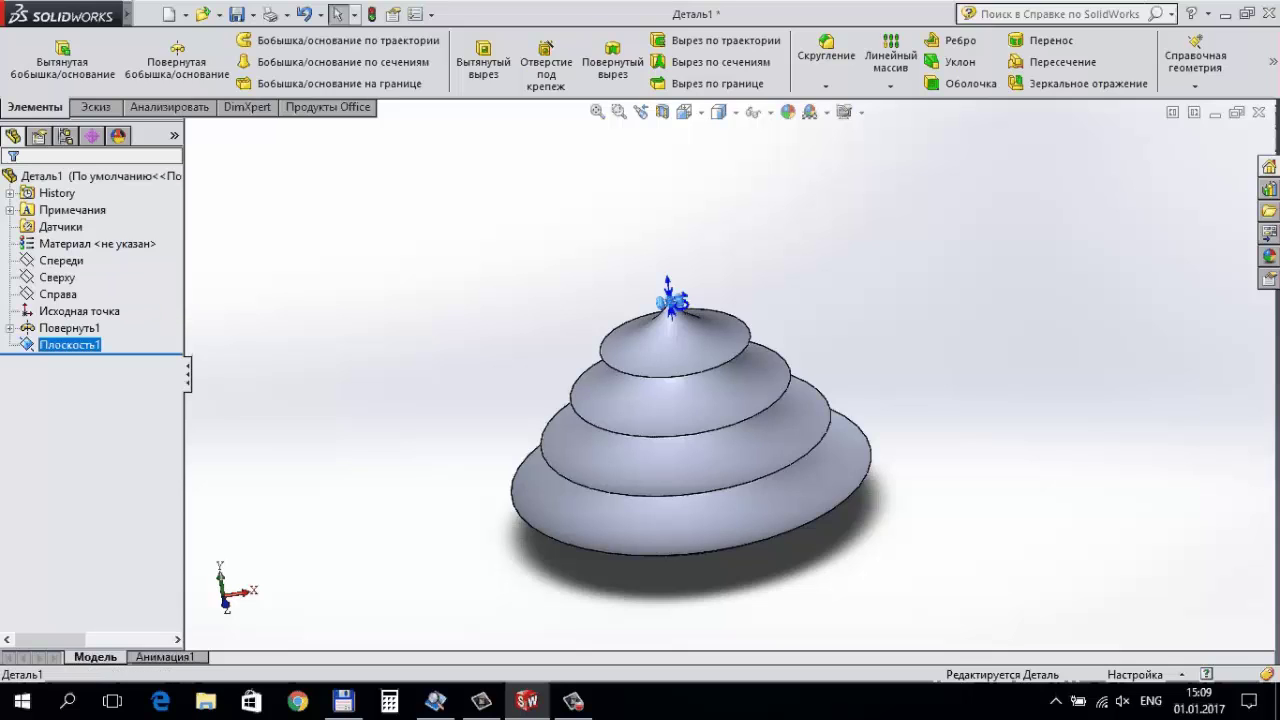
click(1195, 86)
click(1125, 104)
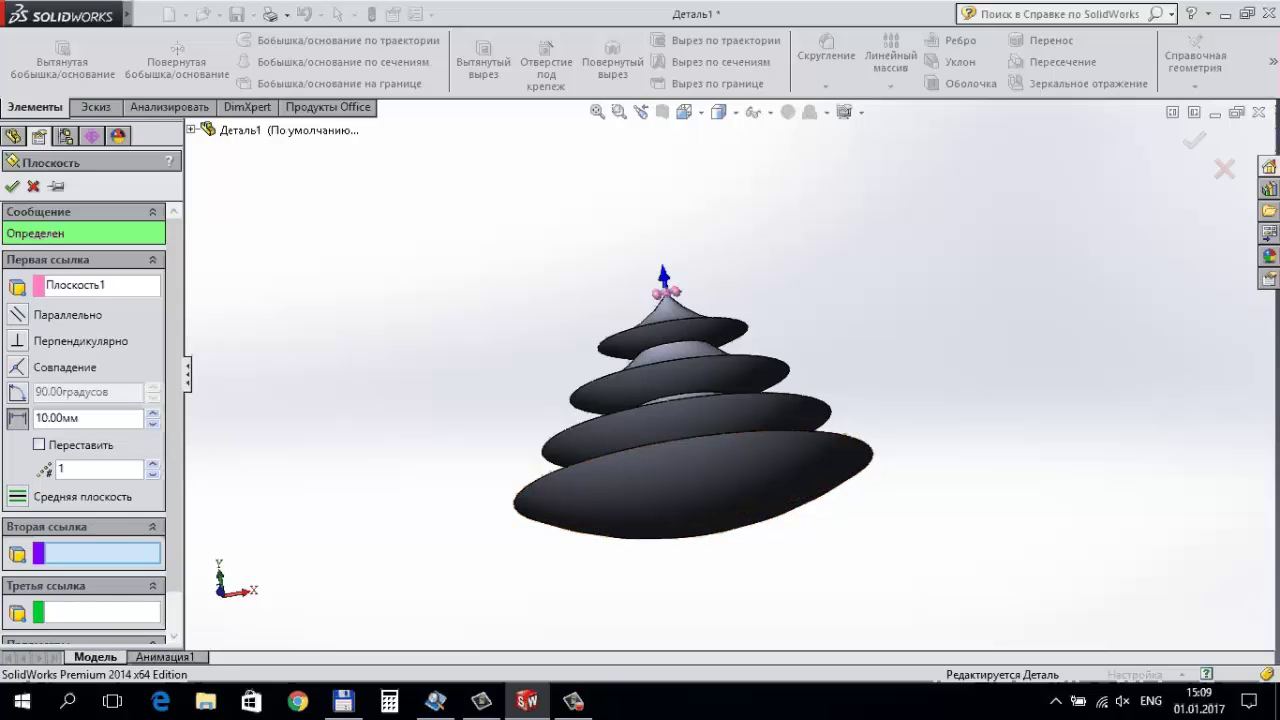
click(88, 417)
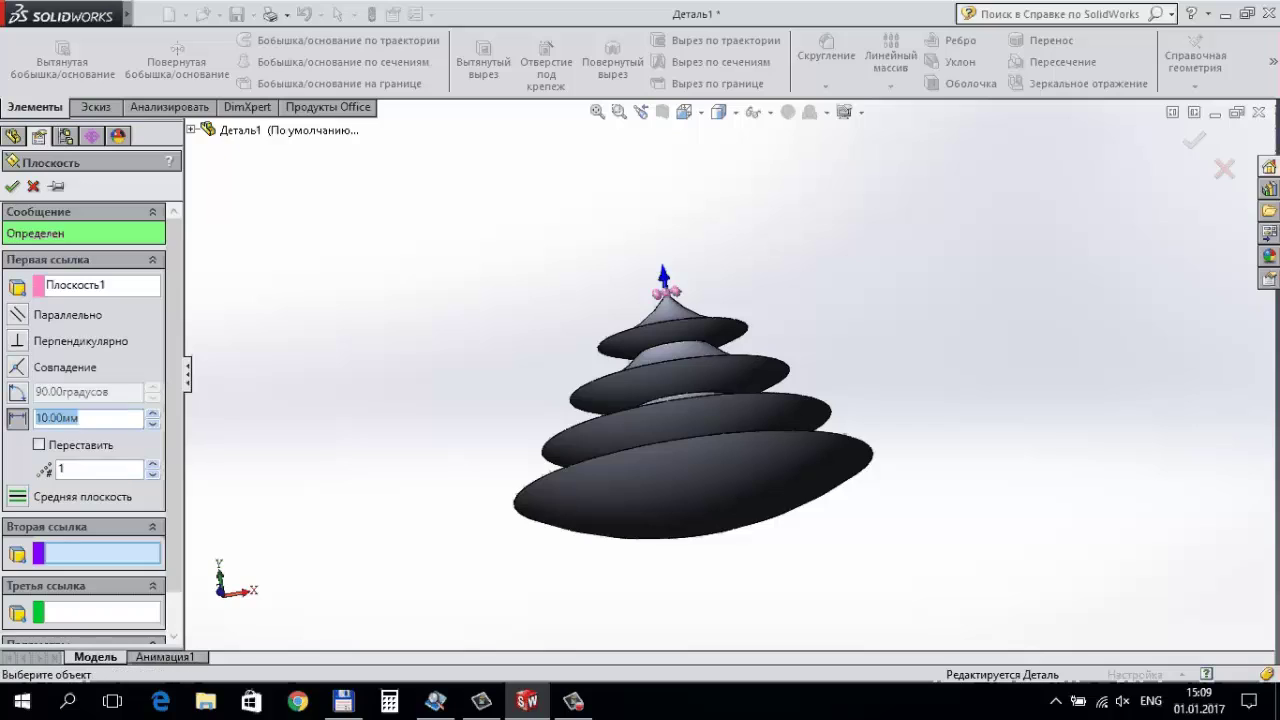
text(2000)
key(Return)
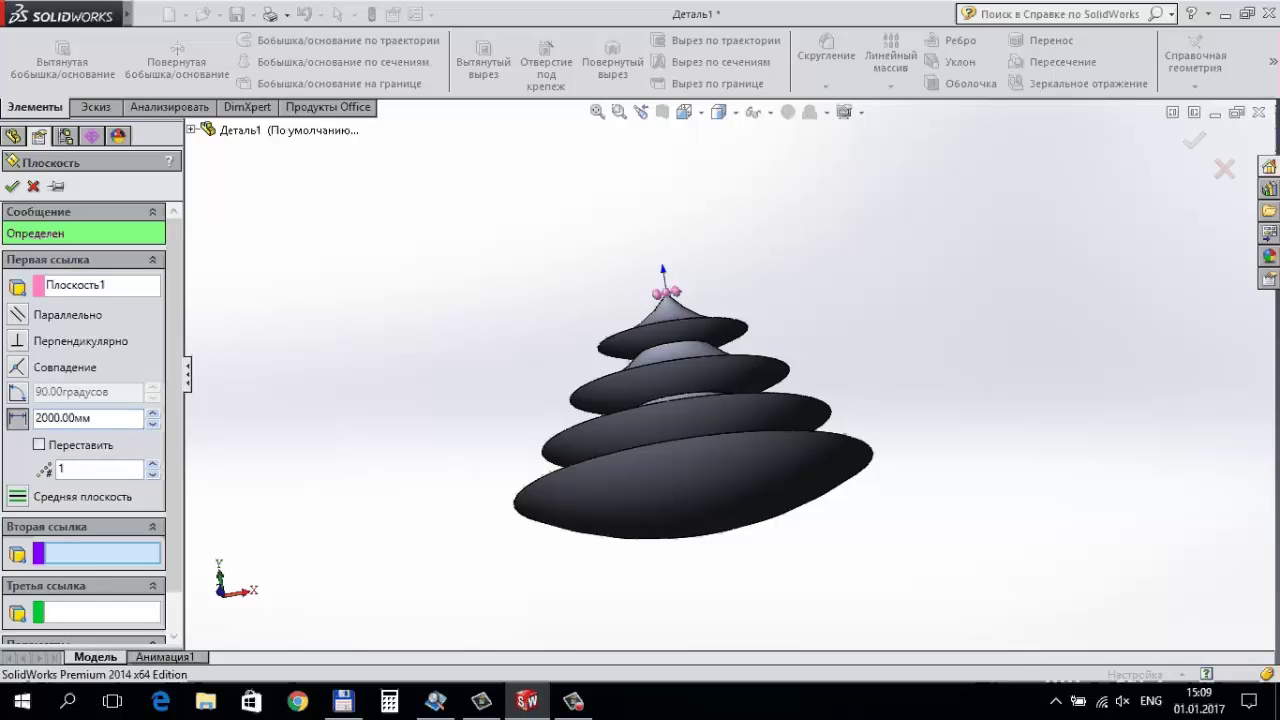
click(152, 464)
scroll(728, 367, up, 4)
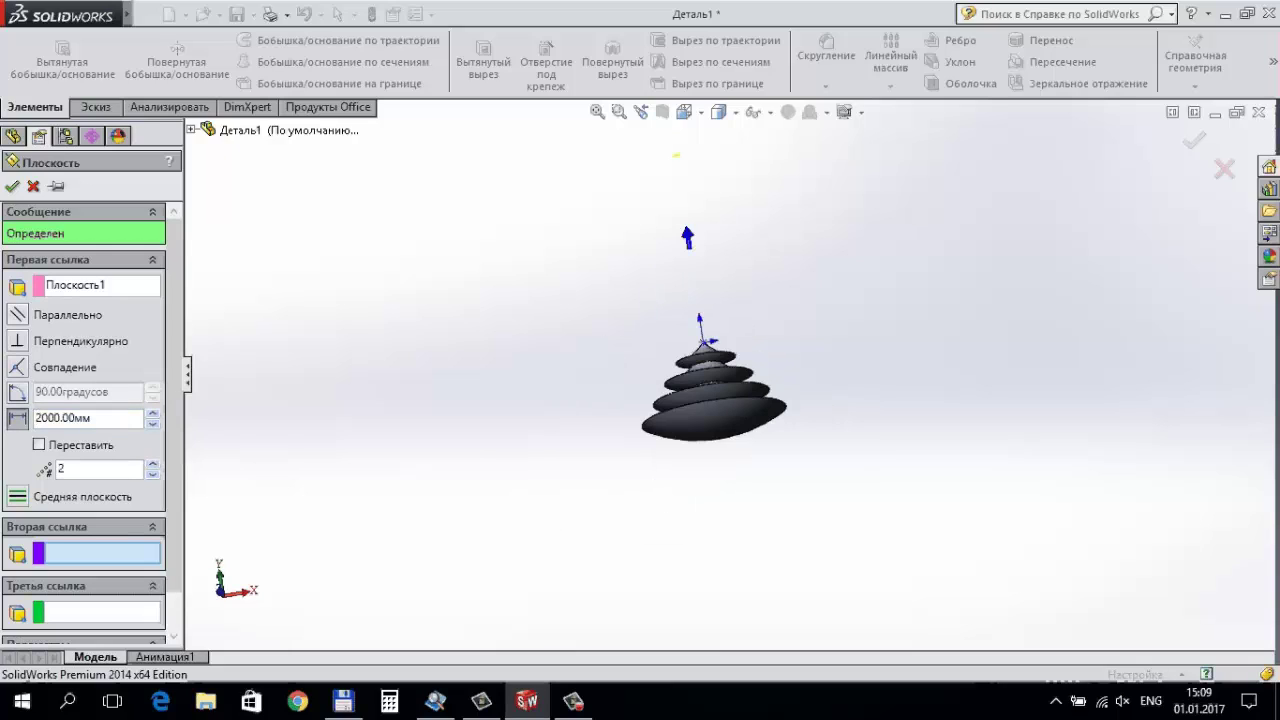
click(39, 444)
middle_drag(730, 528, 722, 460)
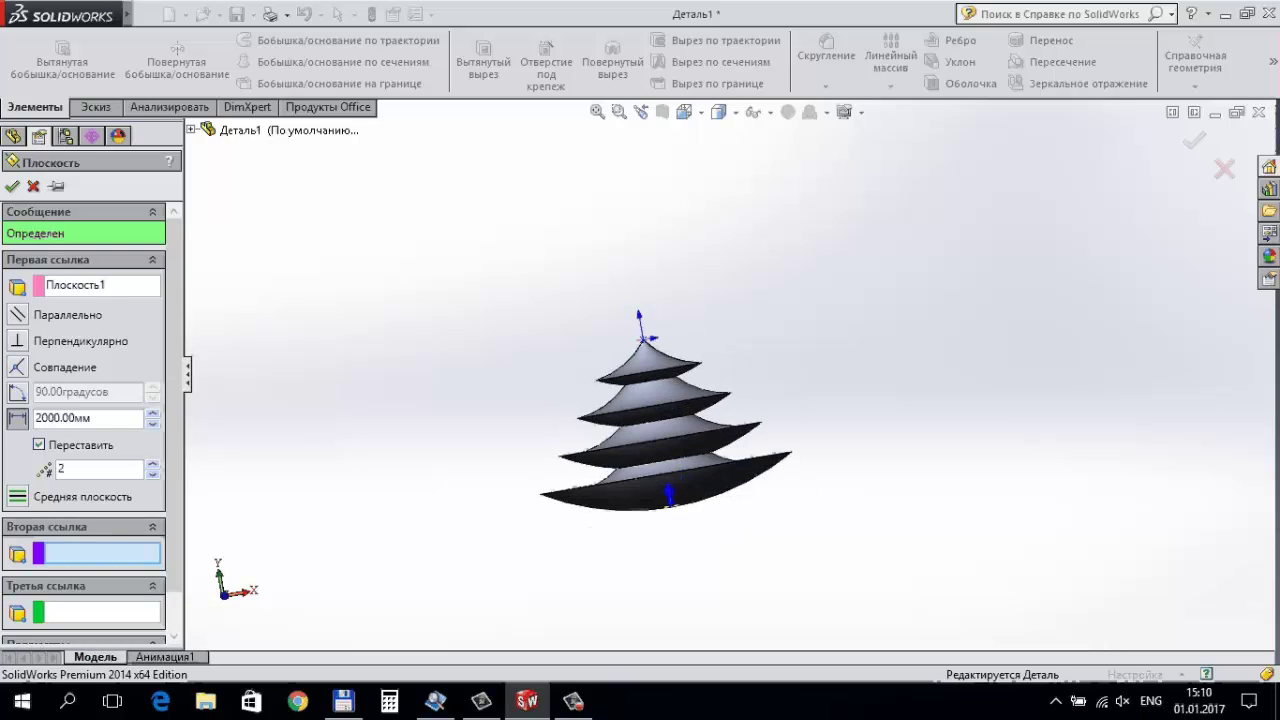
click(12, 186)
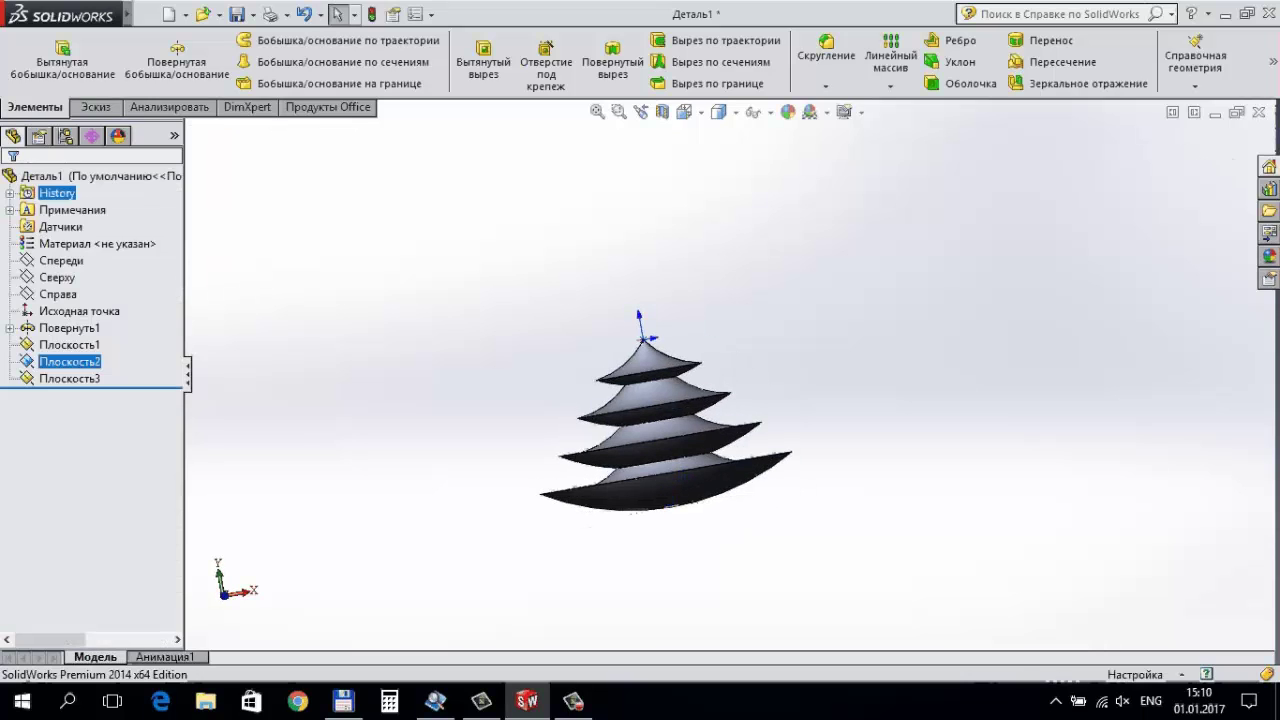
Delete Плоскость3 from the feature tree and confirm the deletion.
scroll(725, 380, up, 5)
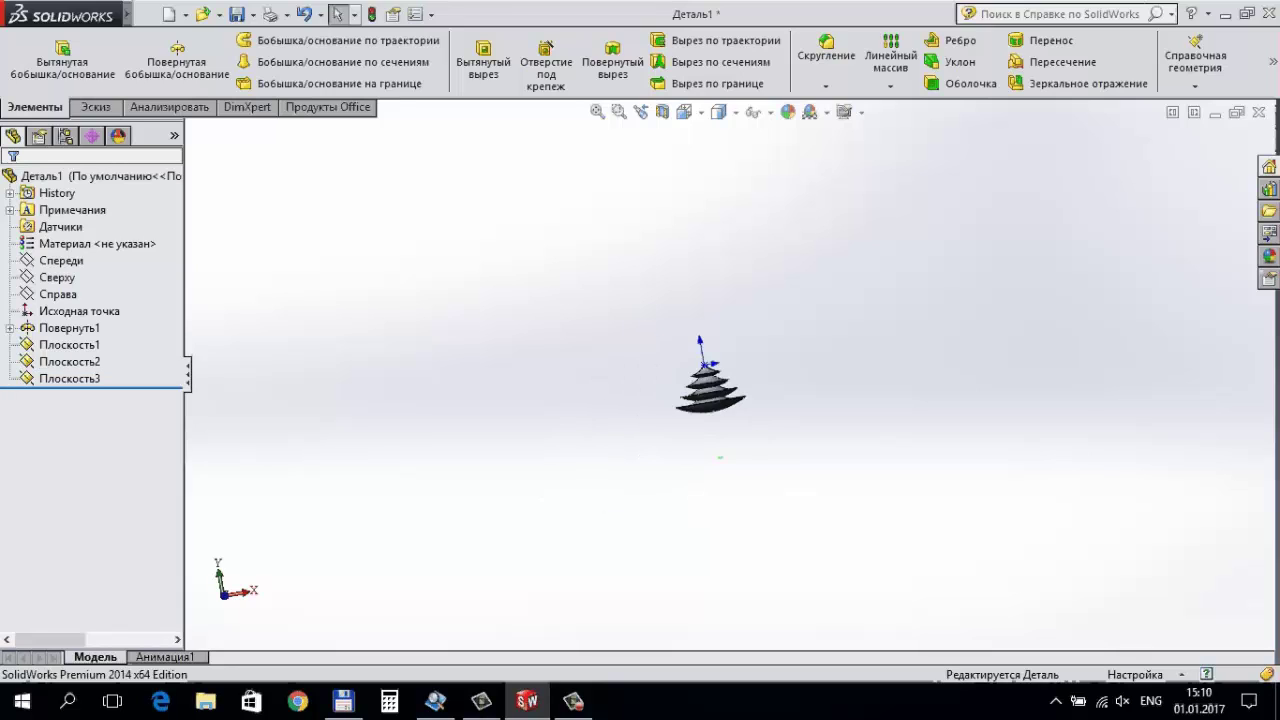
scroll(231, 404, down, 2)
click(69, 378)
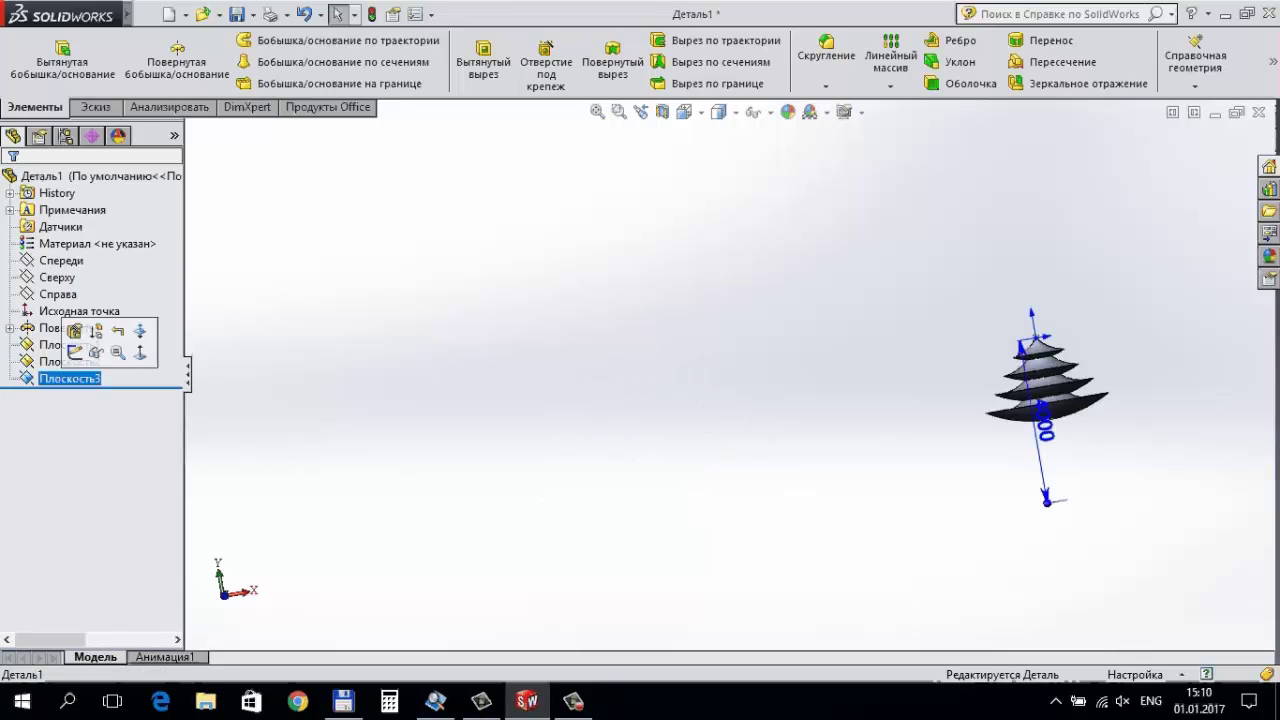
key(Delete)
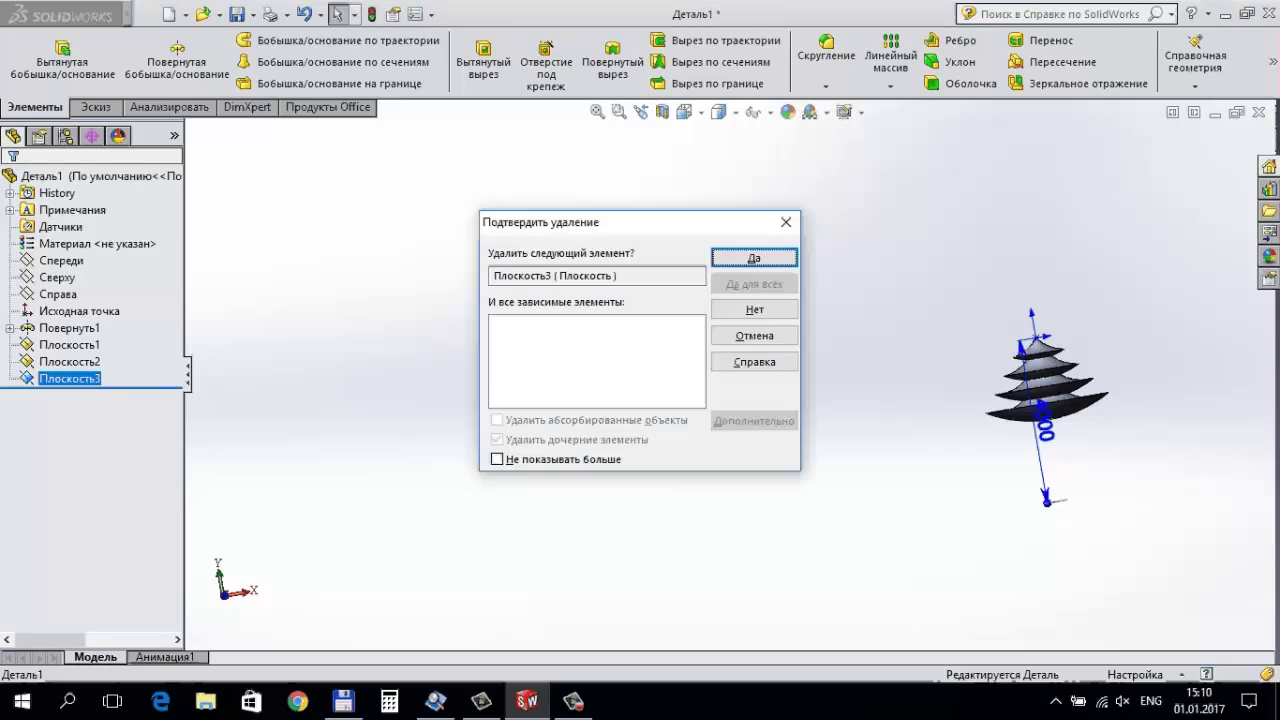
key(Return)
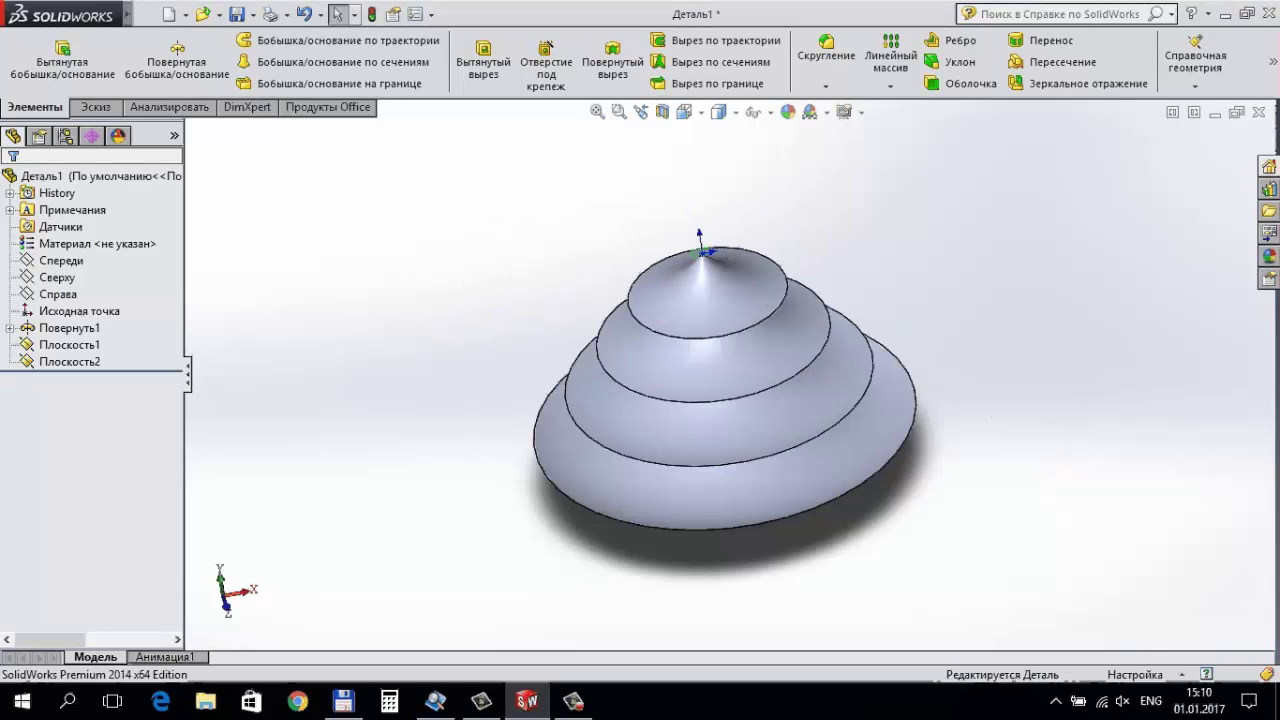
Open a new sketch, Эскиз7, on Плоскость1 from its context menu.
right_click(69, 344)
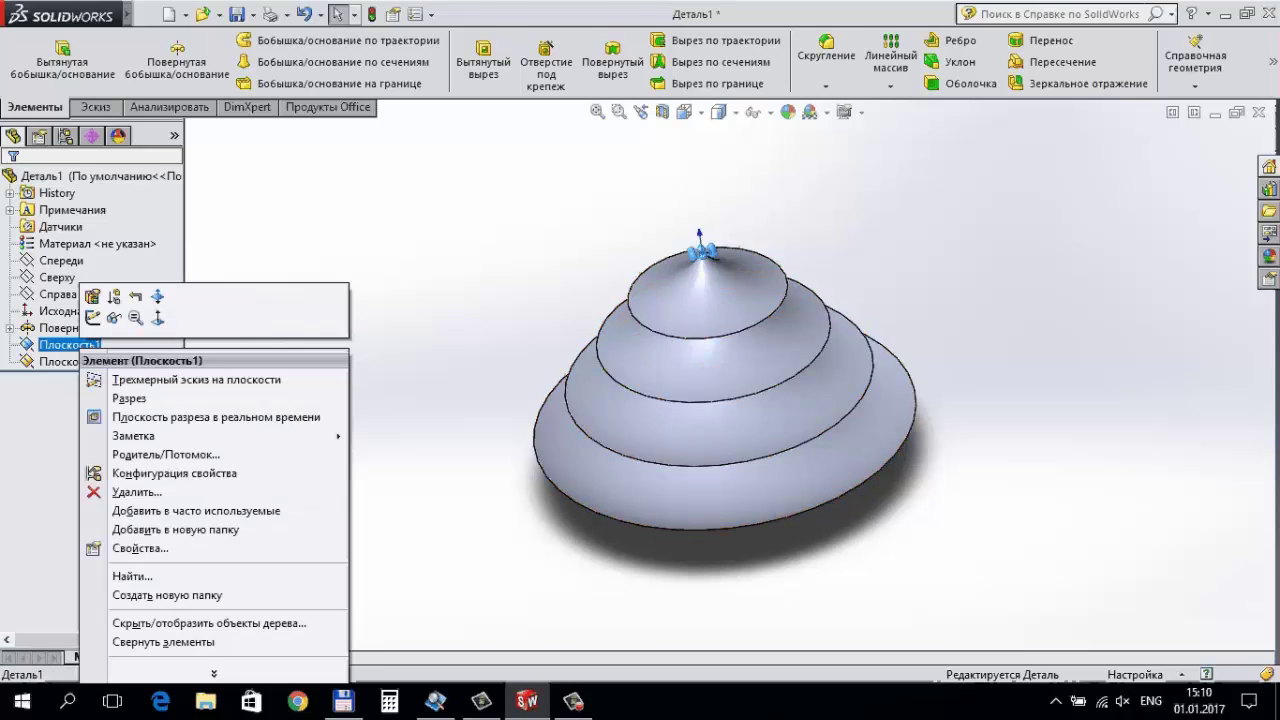
click(95, 290)
scroll(733, 390, up, 2)
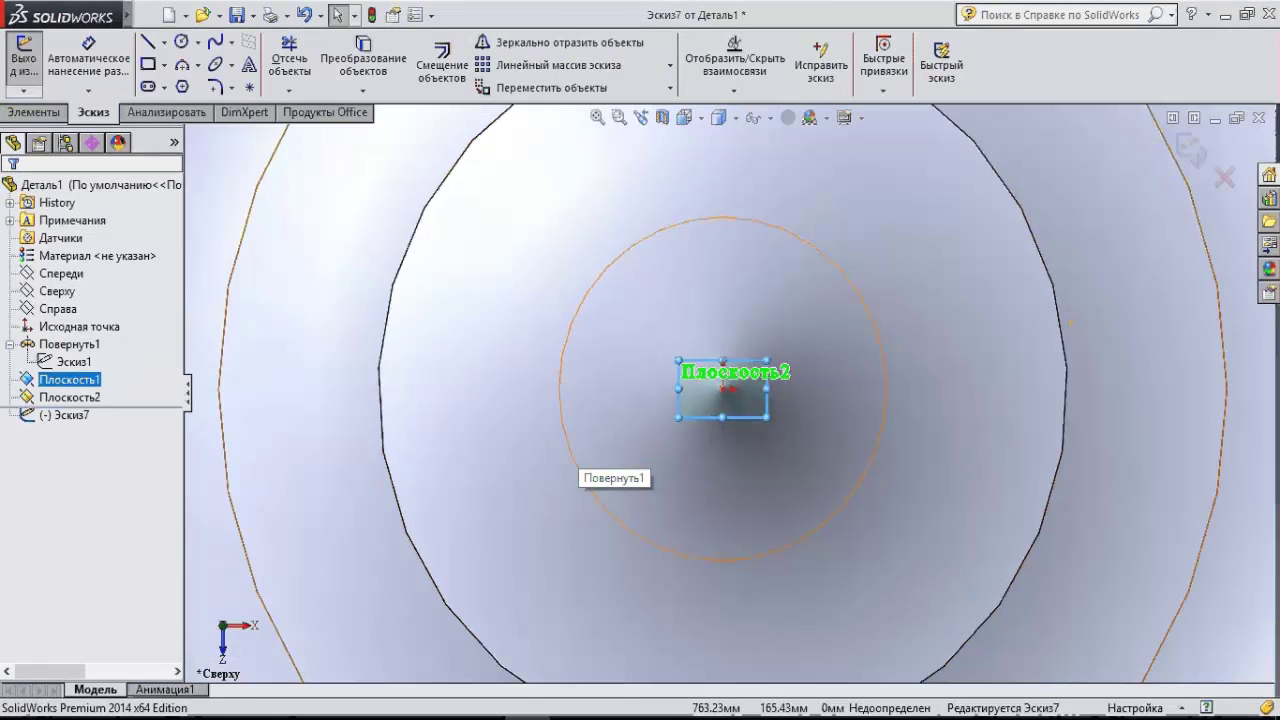
scroll(760, 405, down, 3)
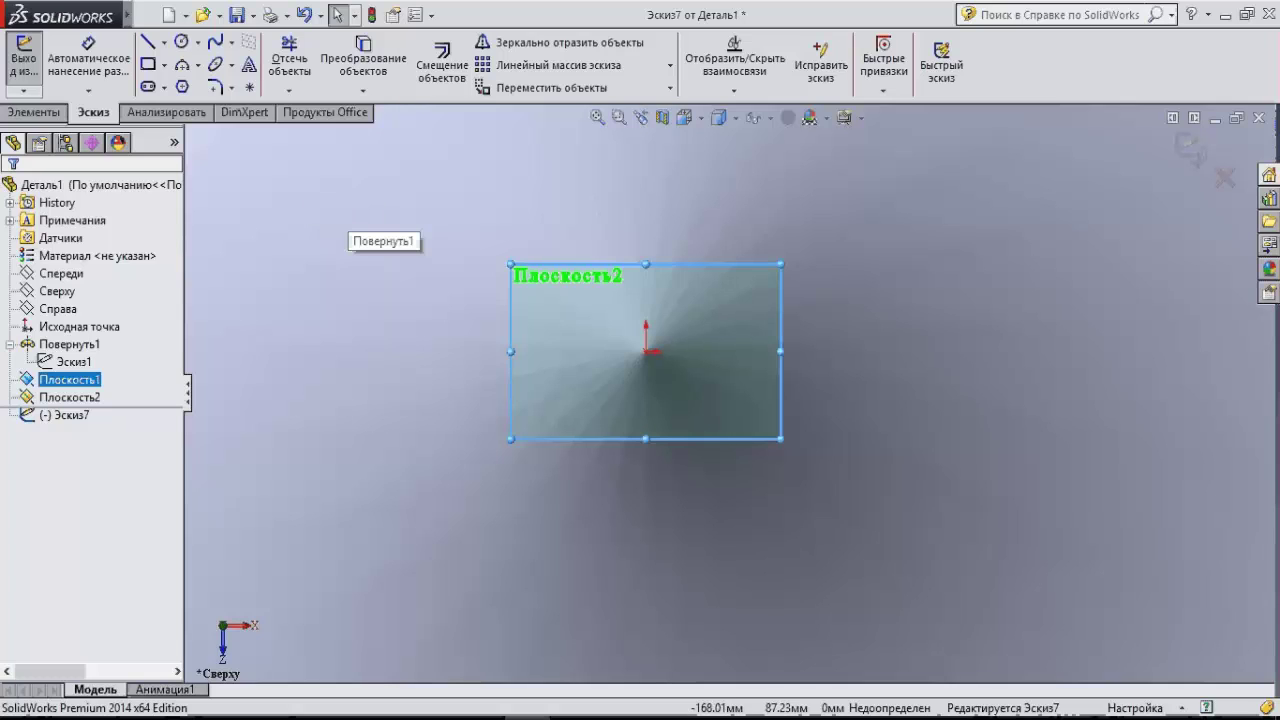
Draw a circle centred on the sketch origin and dimension its diameter to 20 mm.
click(182, 42)
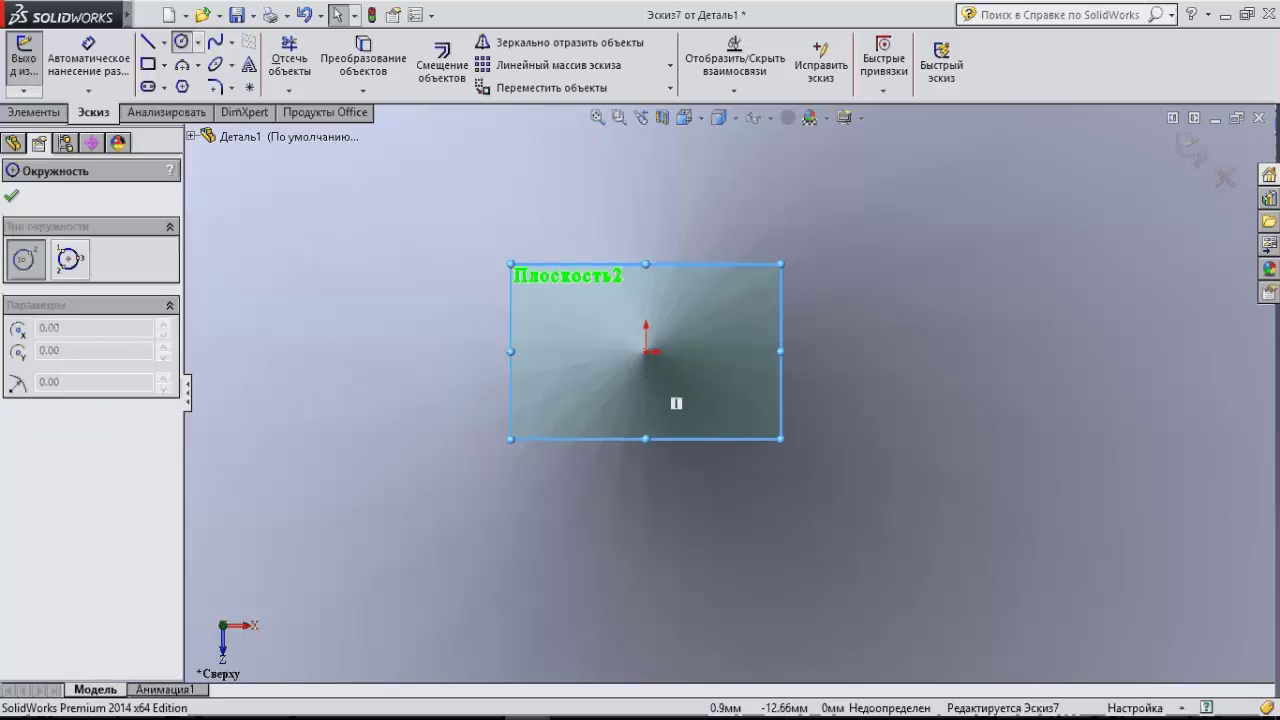
click(648, 350)
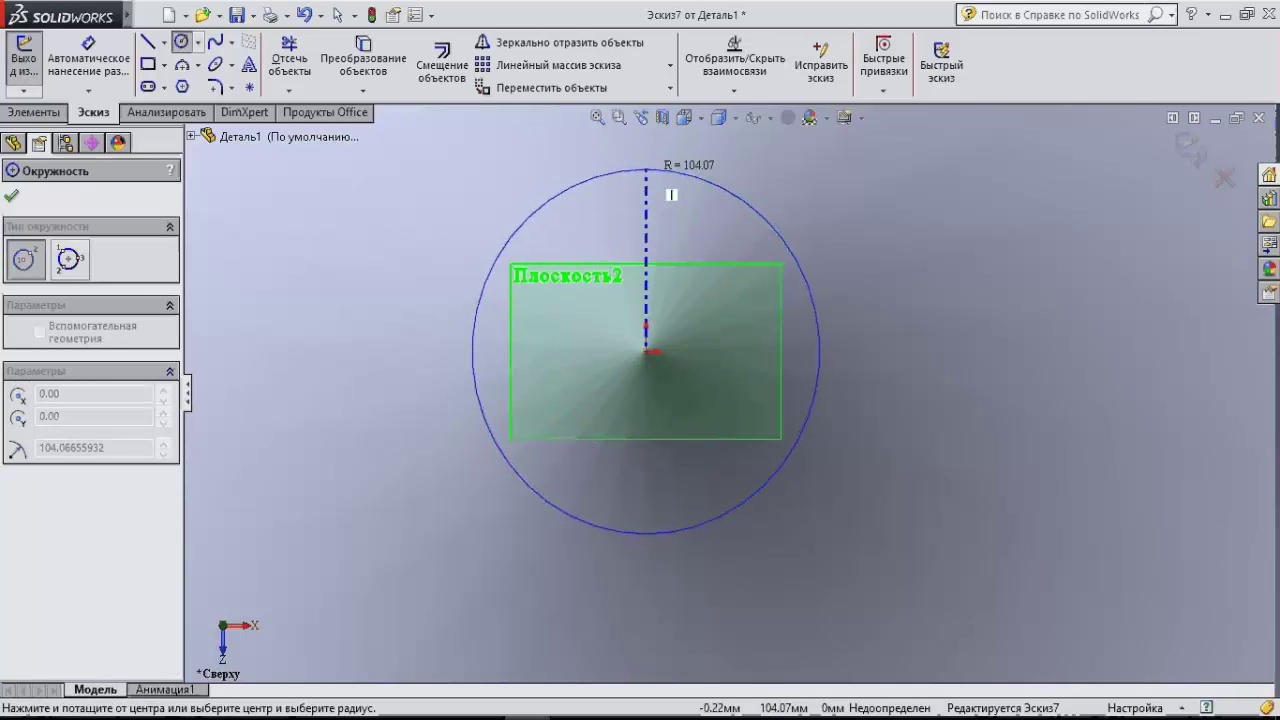
click(646, 170)
key(Escape)
click(88, 55)
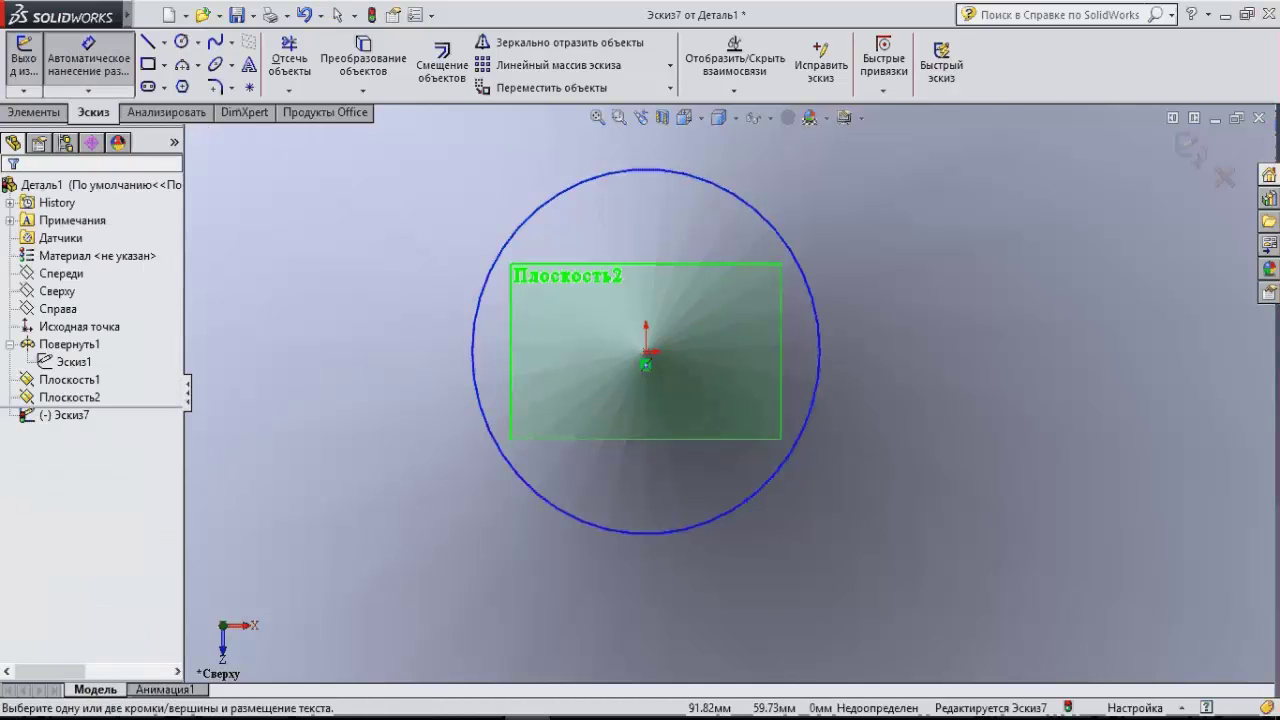
click(789, 252)
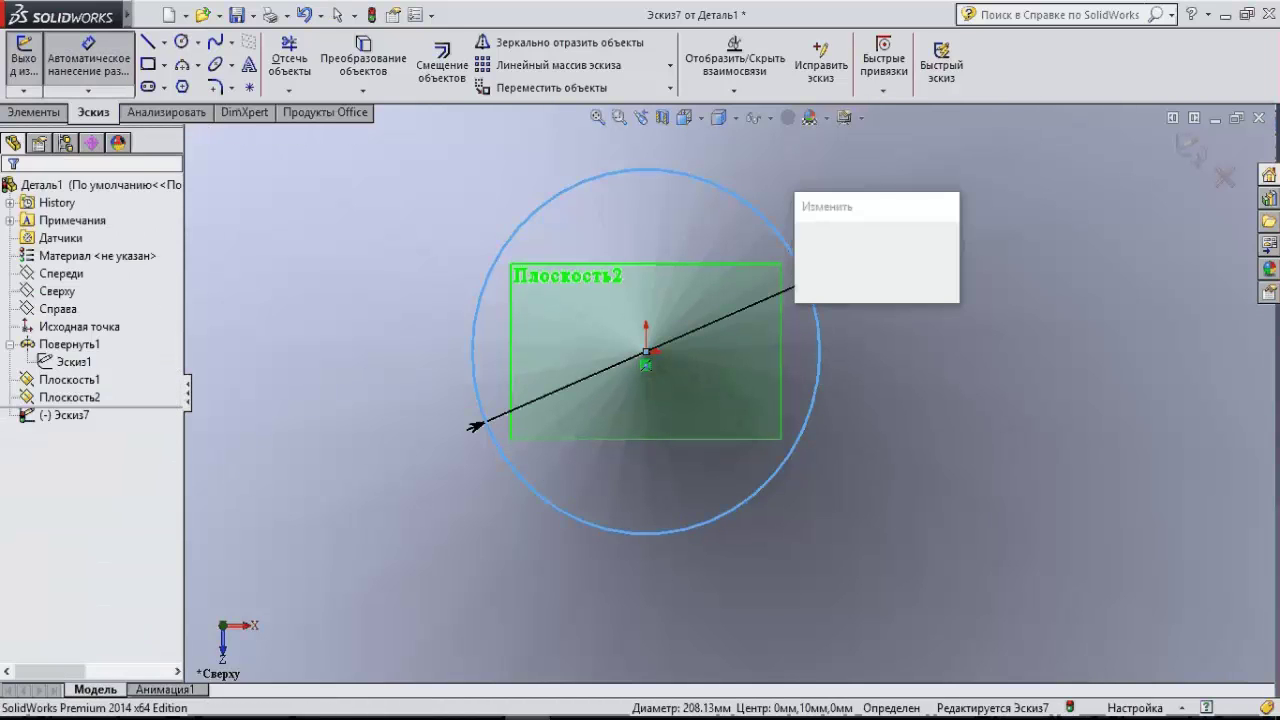
click(878, 245)
text(20)
key(Return)
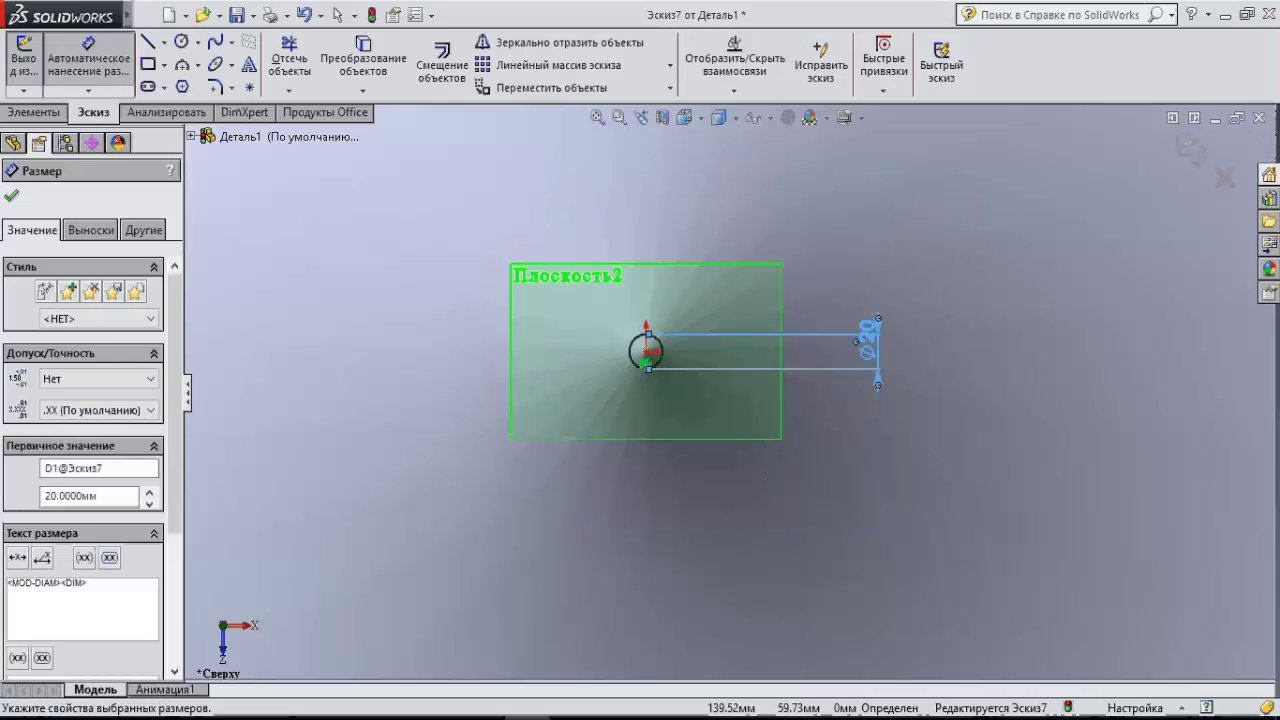
scroll(600, 373, down, 5)
scroll(826, 283, down, 3)
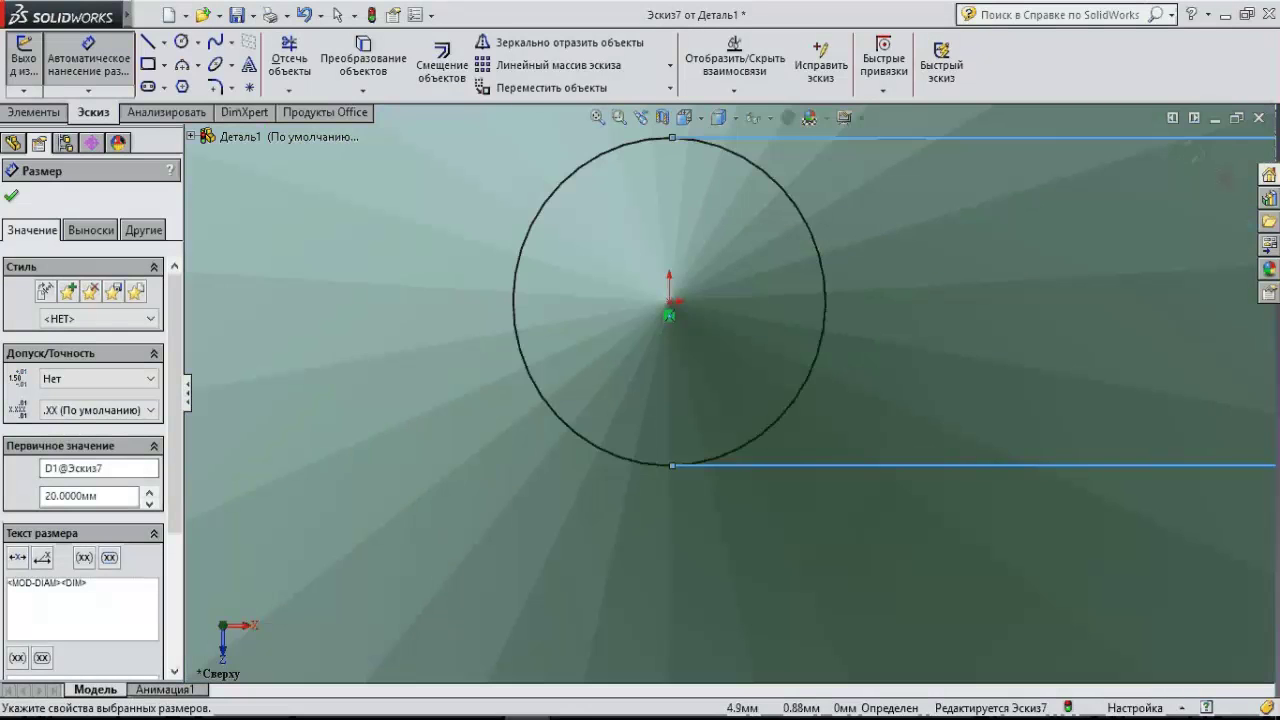
scroll(746, 286, down, 2)
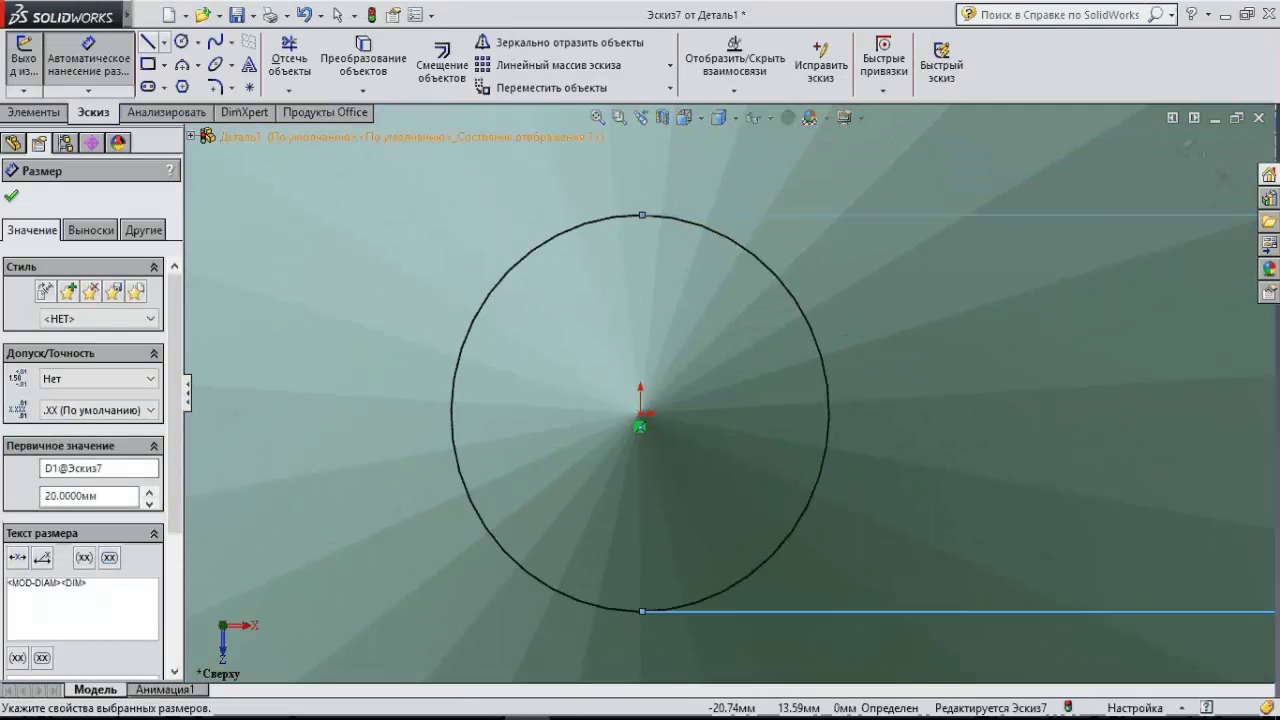
click(147, 41)
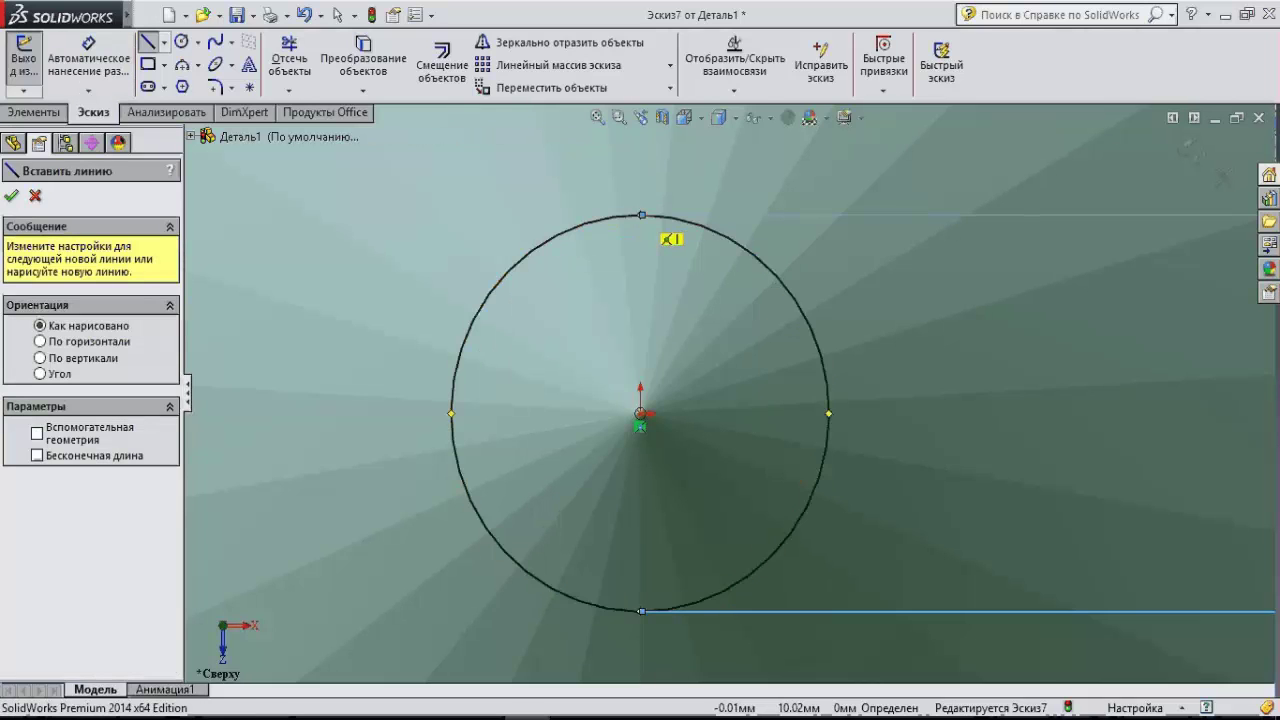
Draw two lines forming a V from the circle's upper edge to a vertex inside it.
click(573, 229)
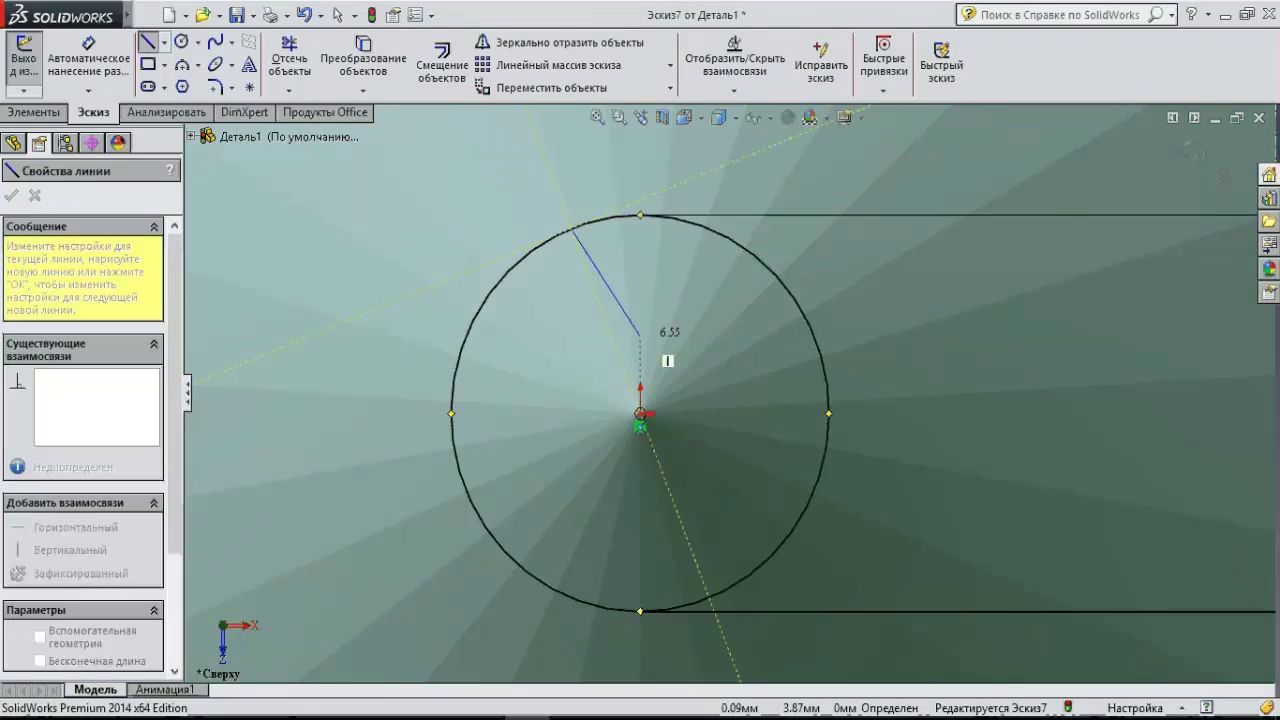
click(640, 352)
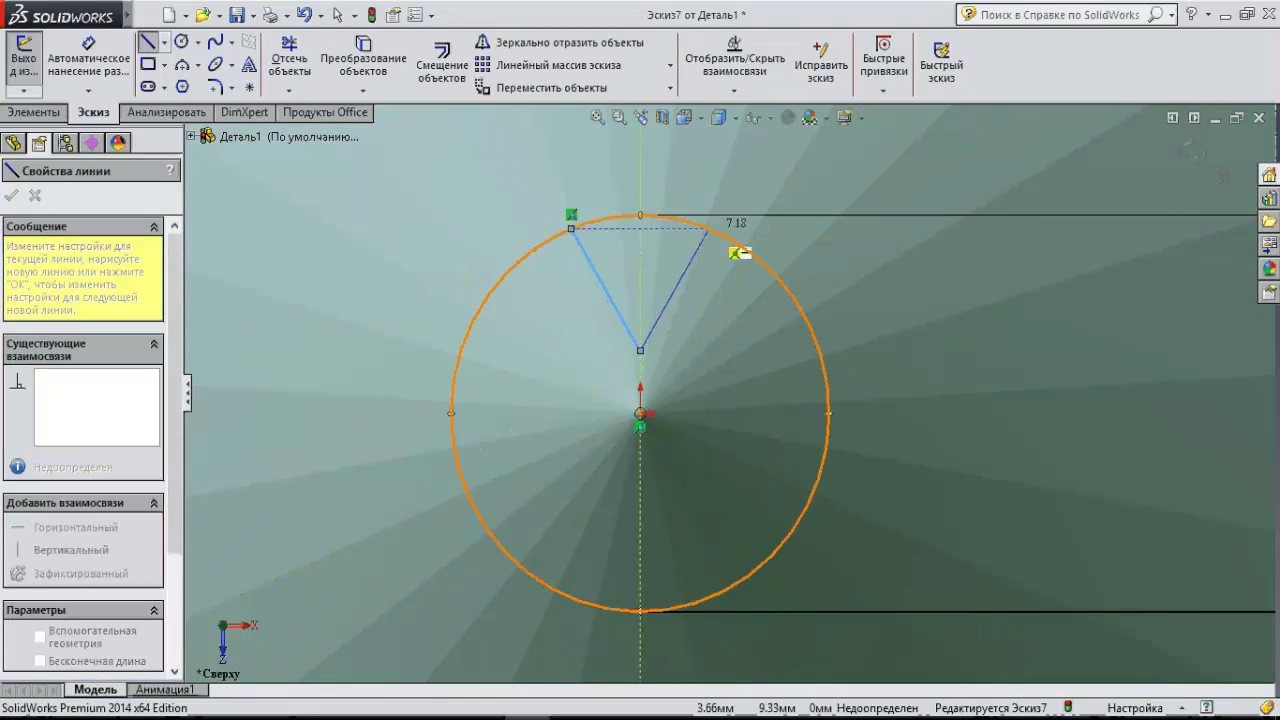
double_click(709, 229)
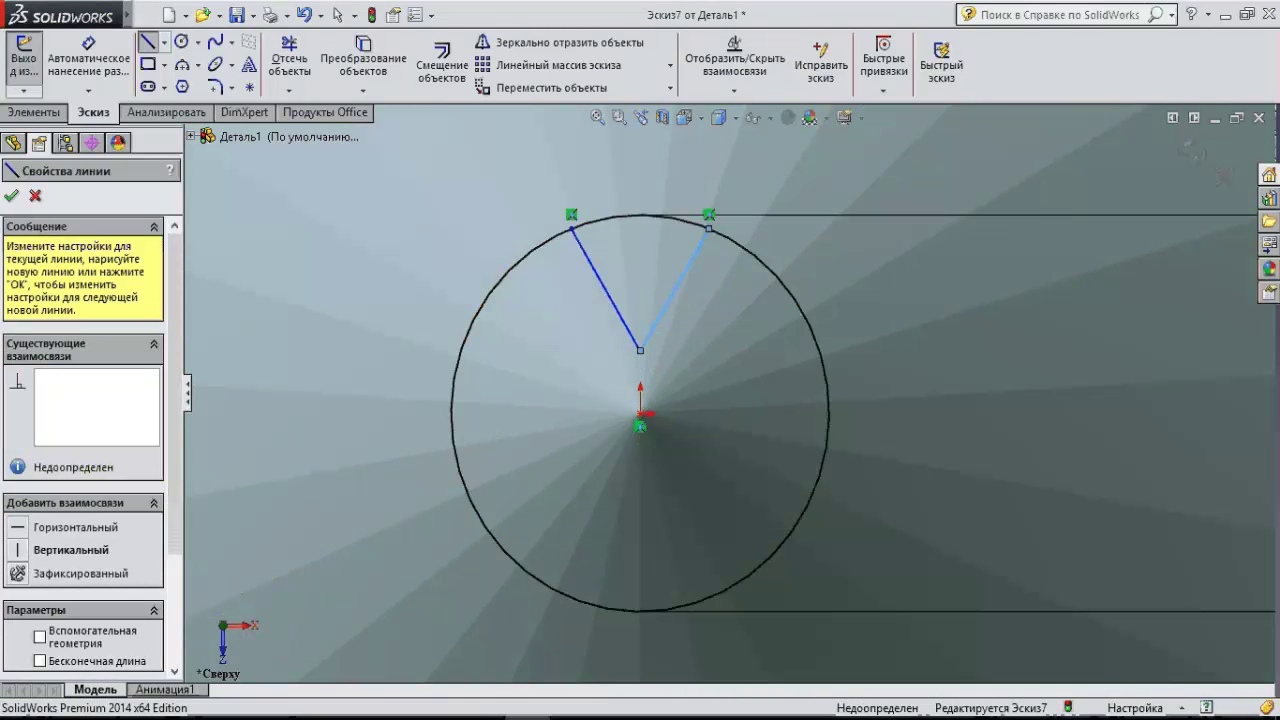
key(Escape)
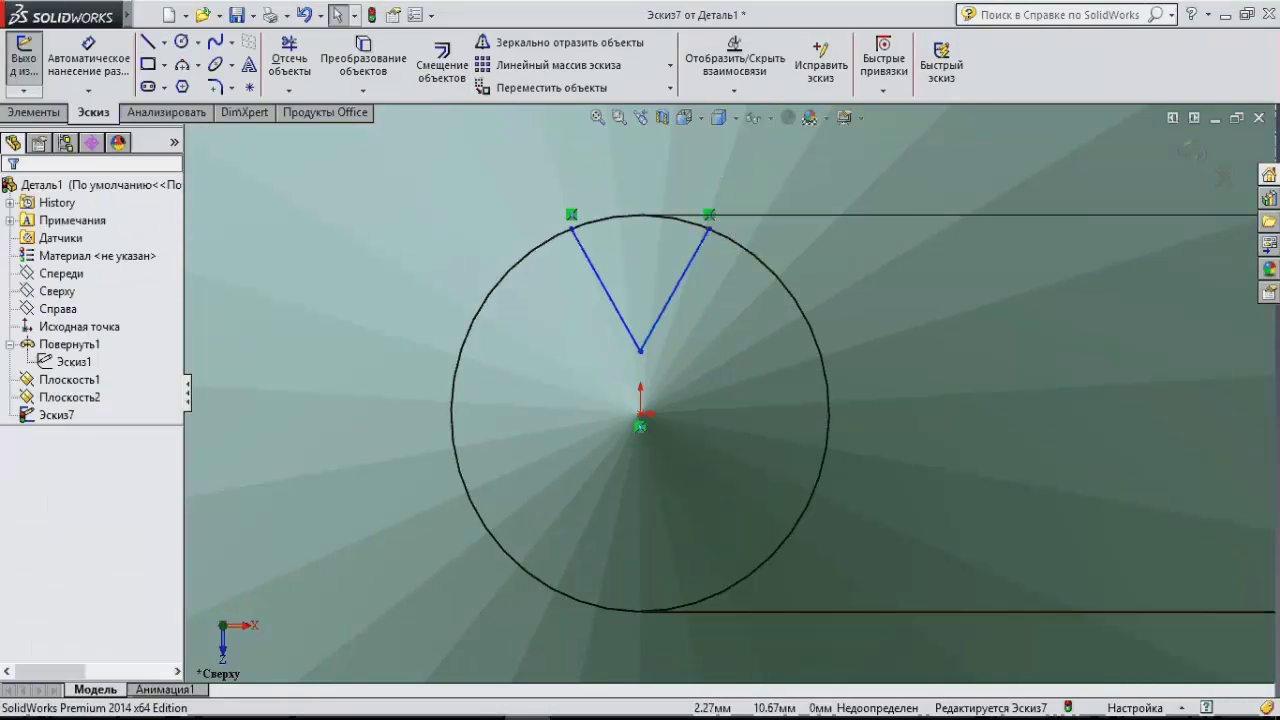
Make the V's vertex vertical with the origin and the two lines equal.
click(640, 350)
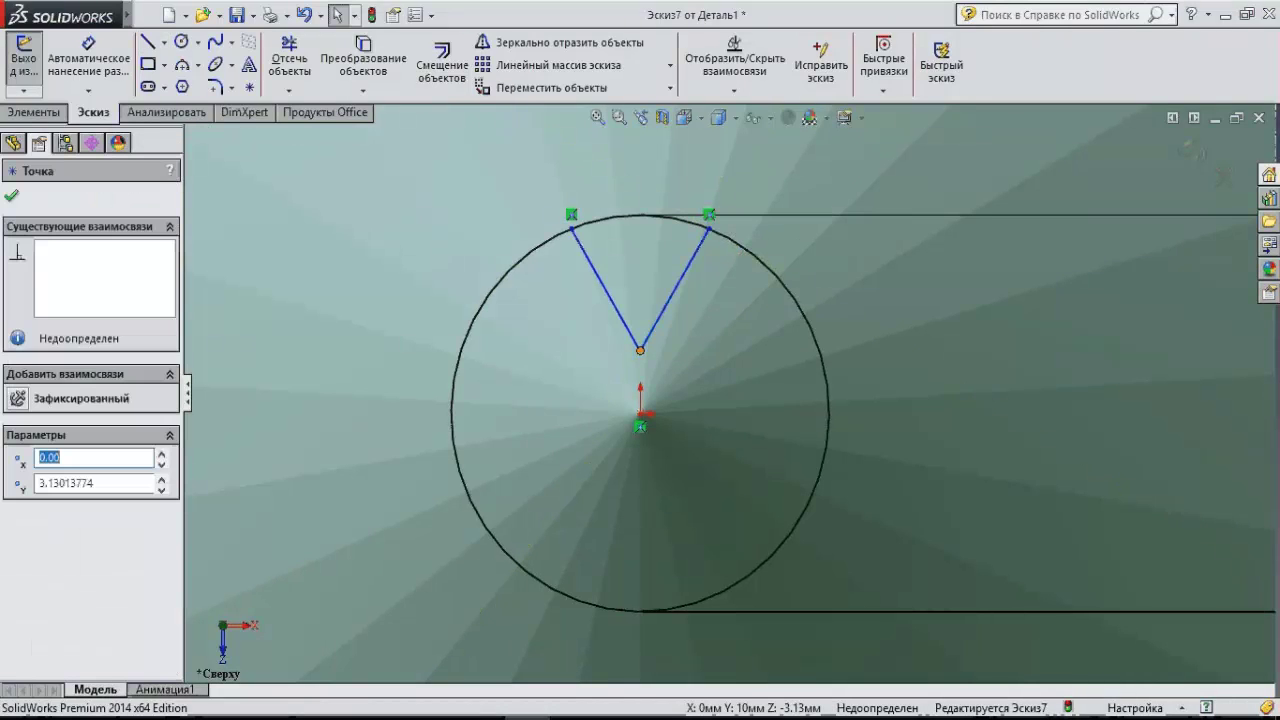
ctrl+click(640, 413)
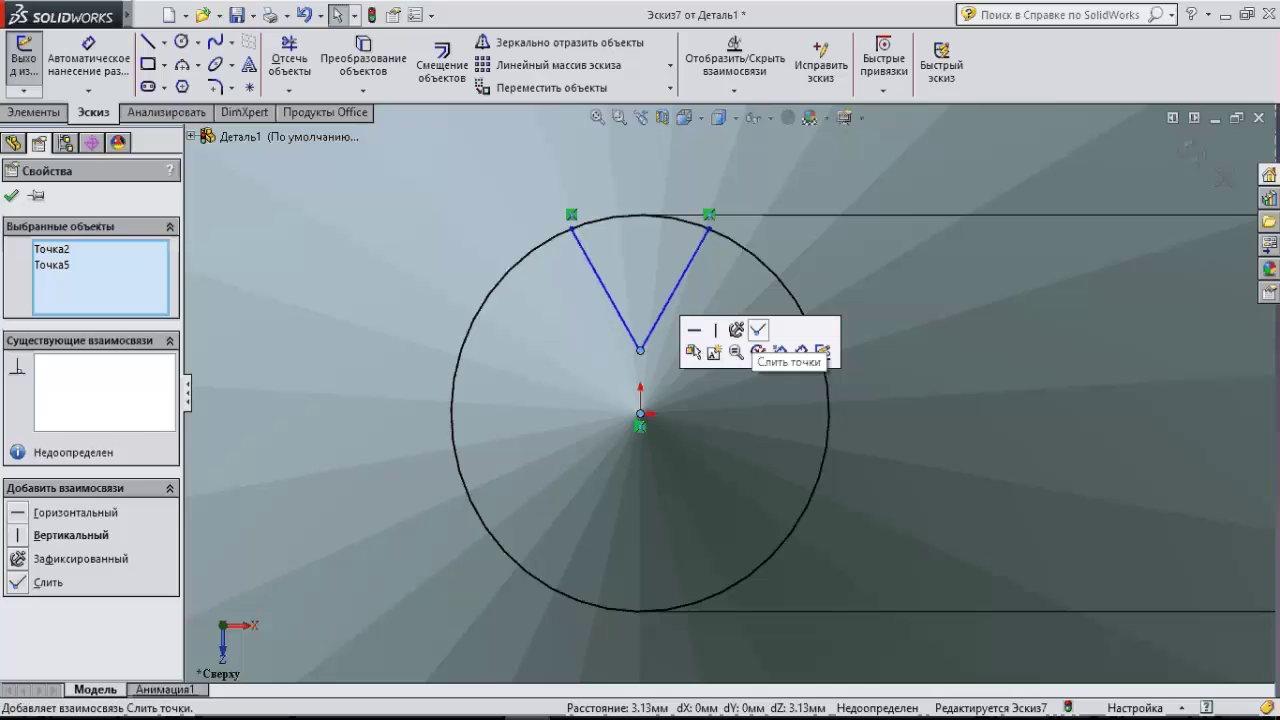
click(715, 330)
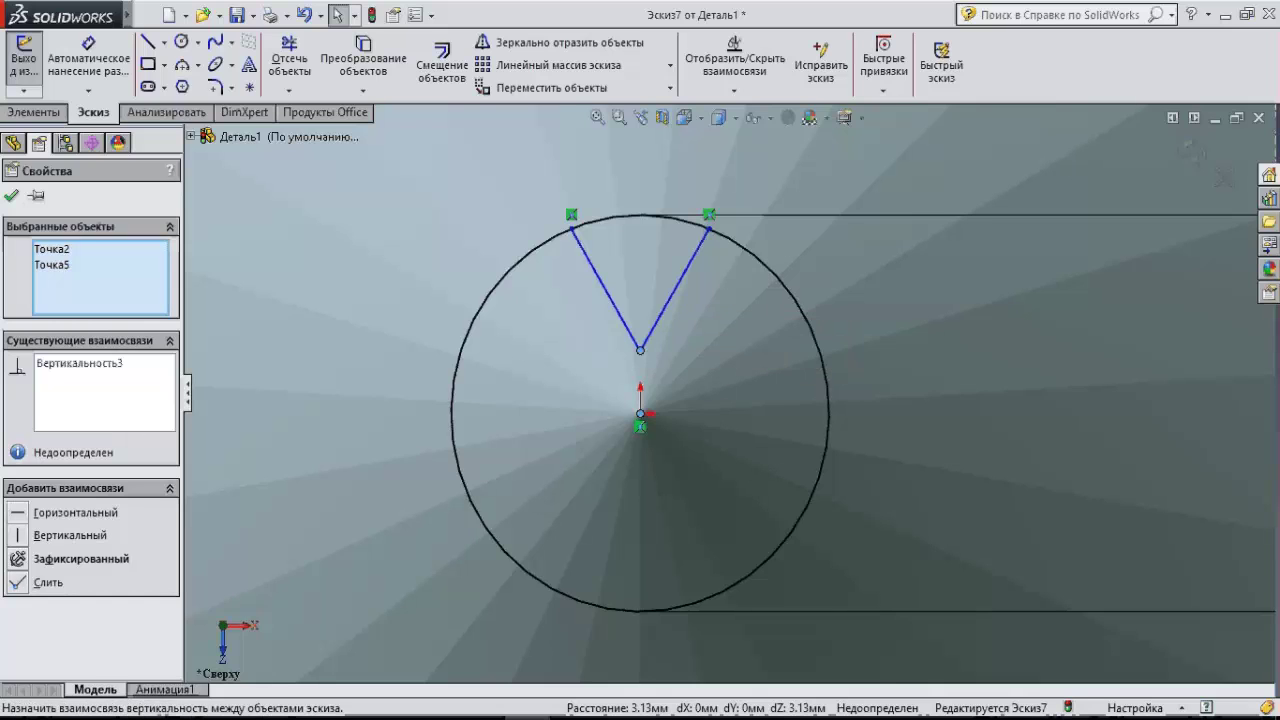
click(88, 58)
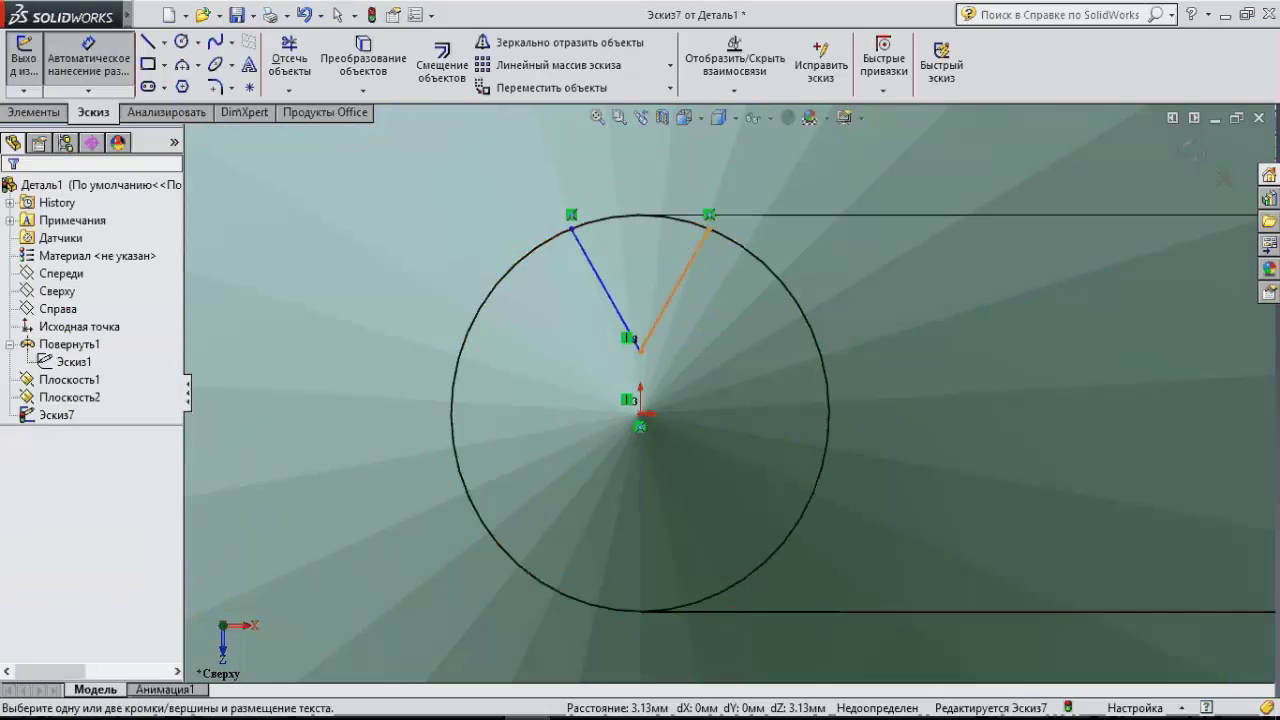
key(Escape)
click(674, 288)
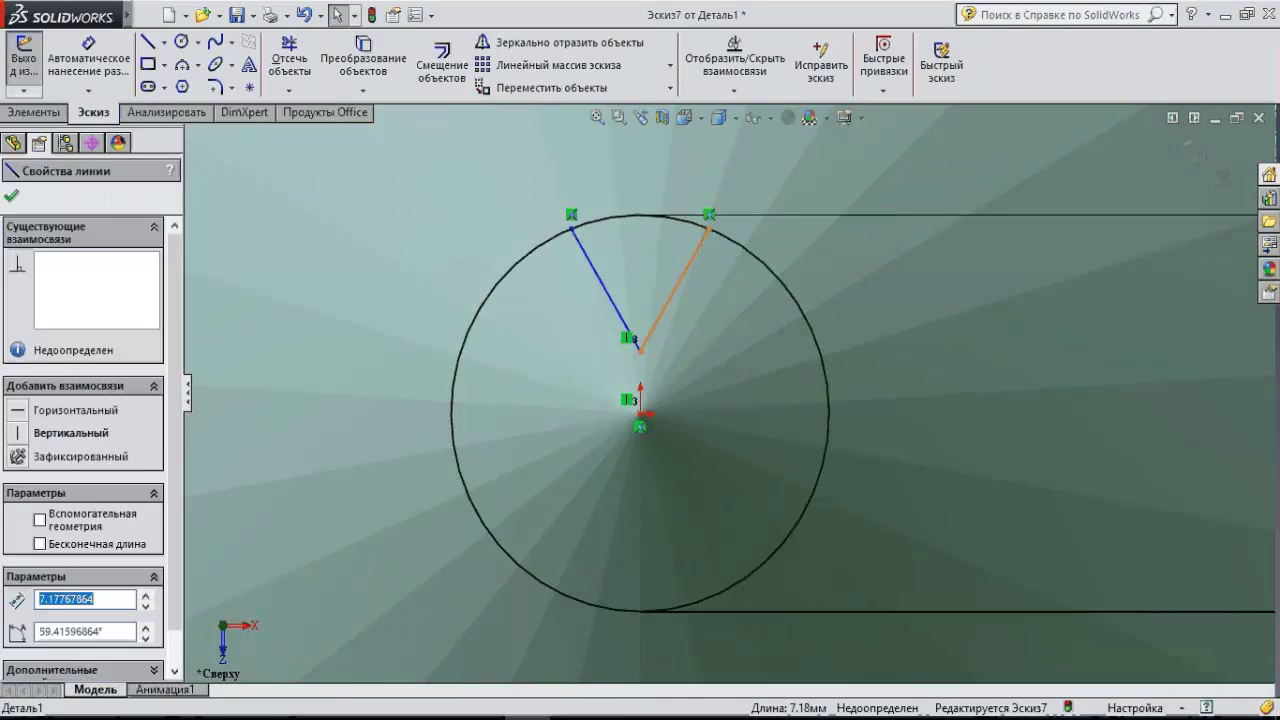
ctrl+click(605, 289)
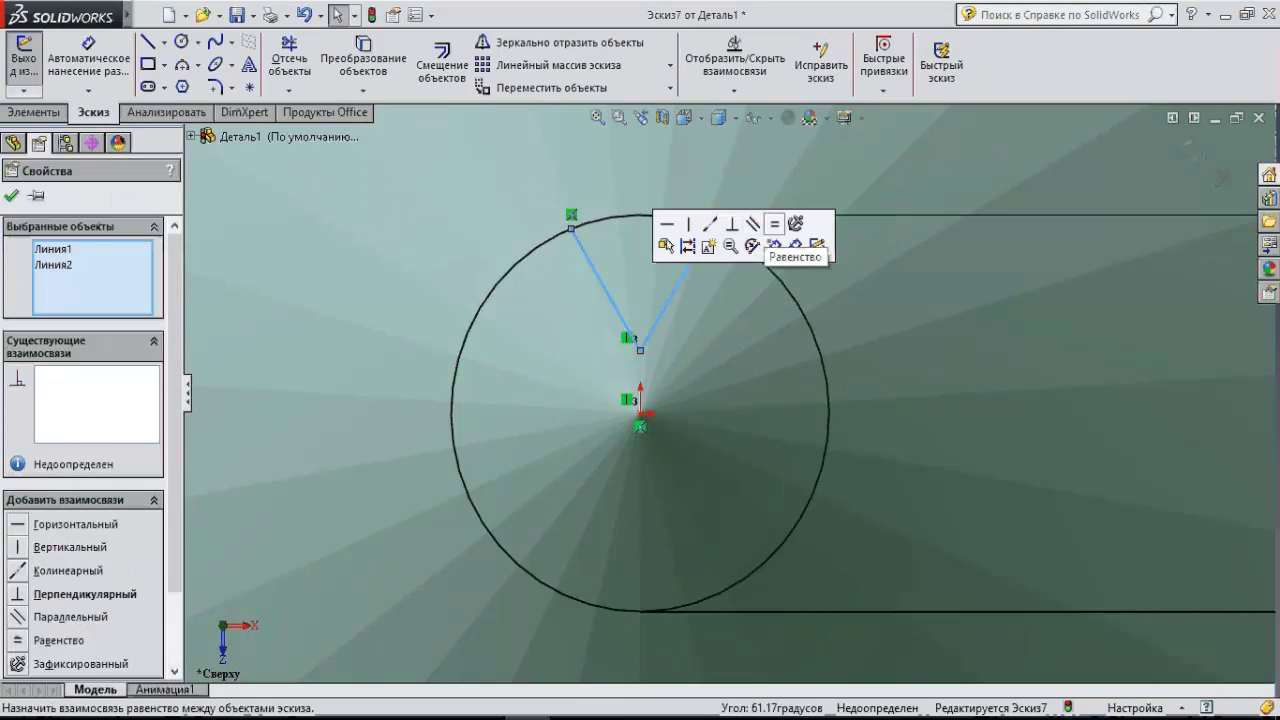
click(790, 222)
Dimension the angle between the two V lines to 20°.
right_drag(735, 337, 718, 290)
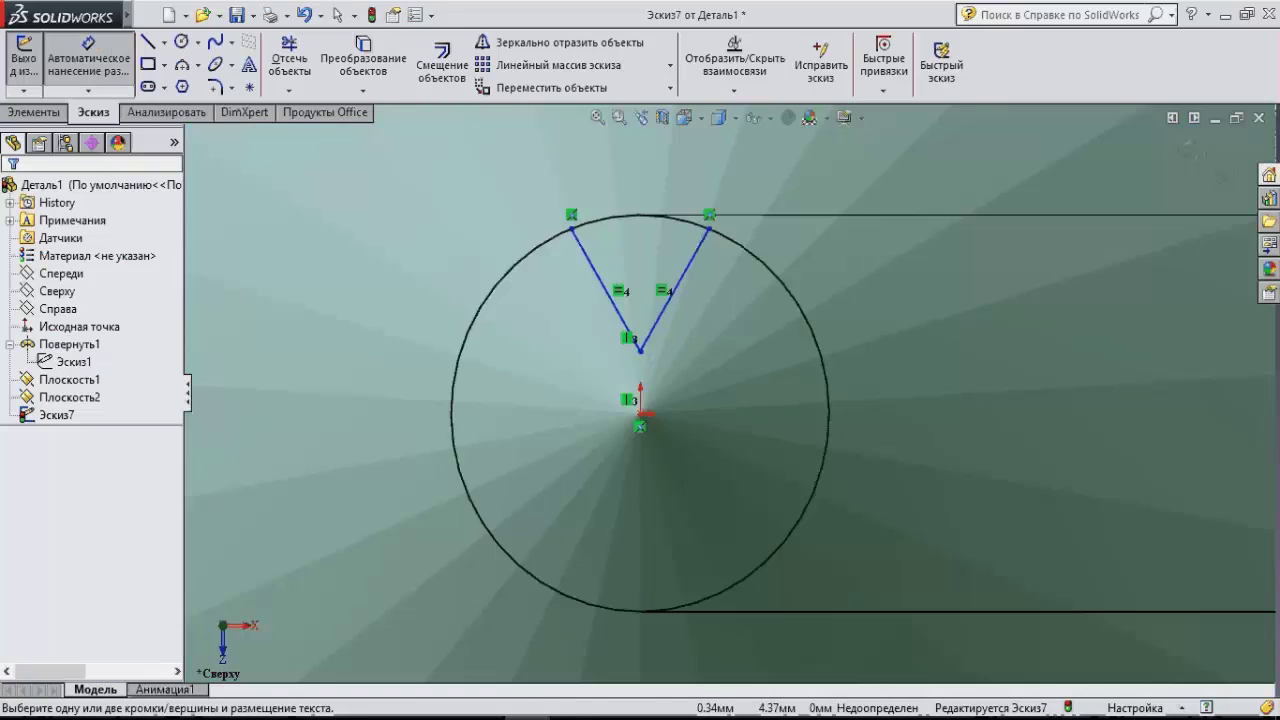
click(668, 300)
click(609, 290)
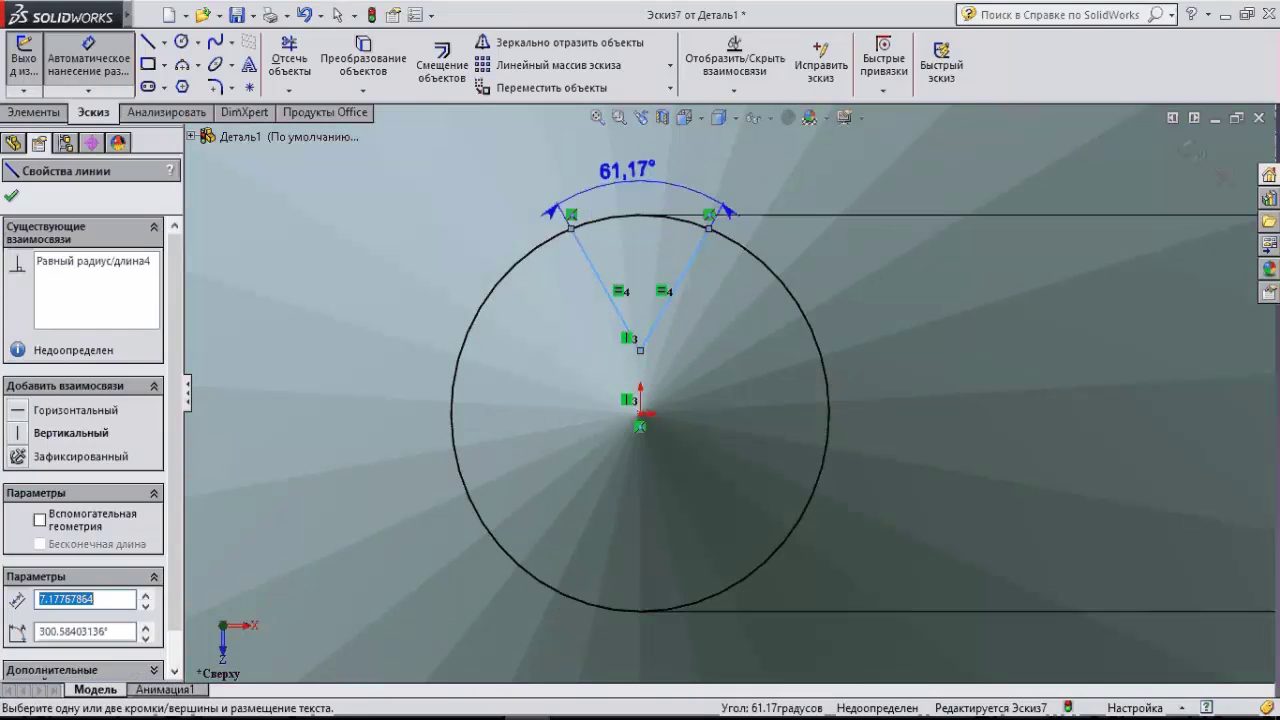
click(725, 210)
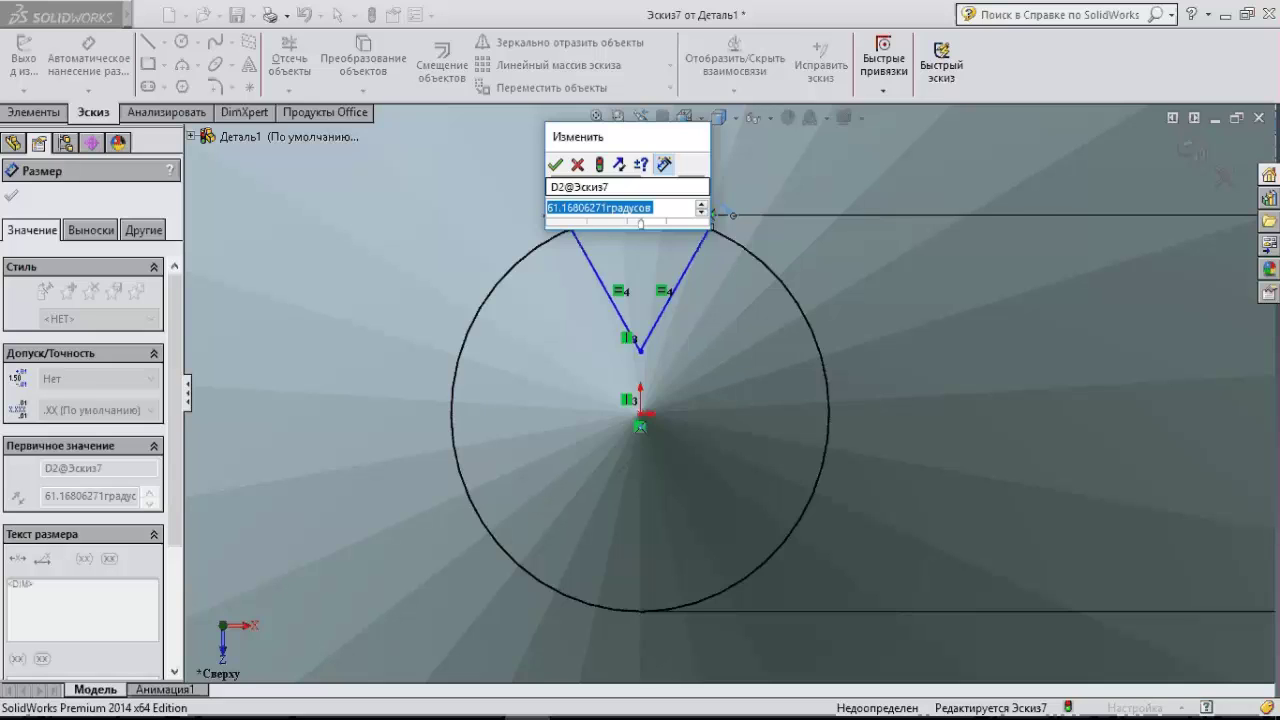
text(20)
key(Return)
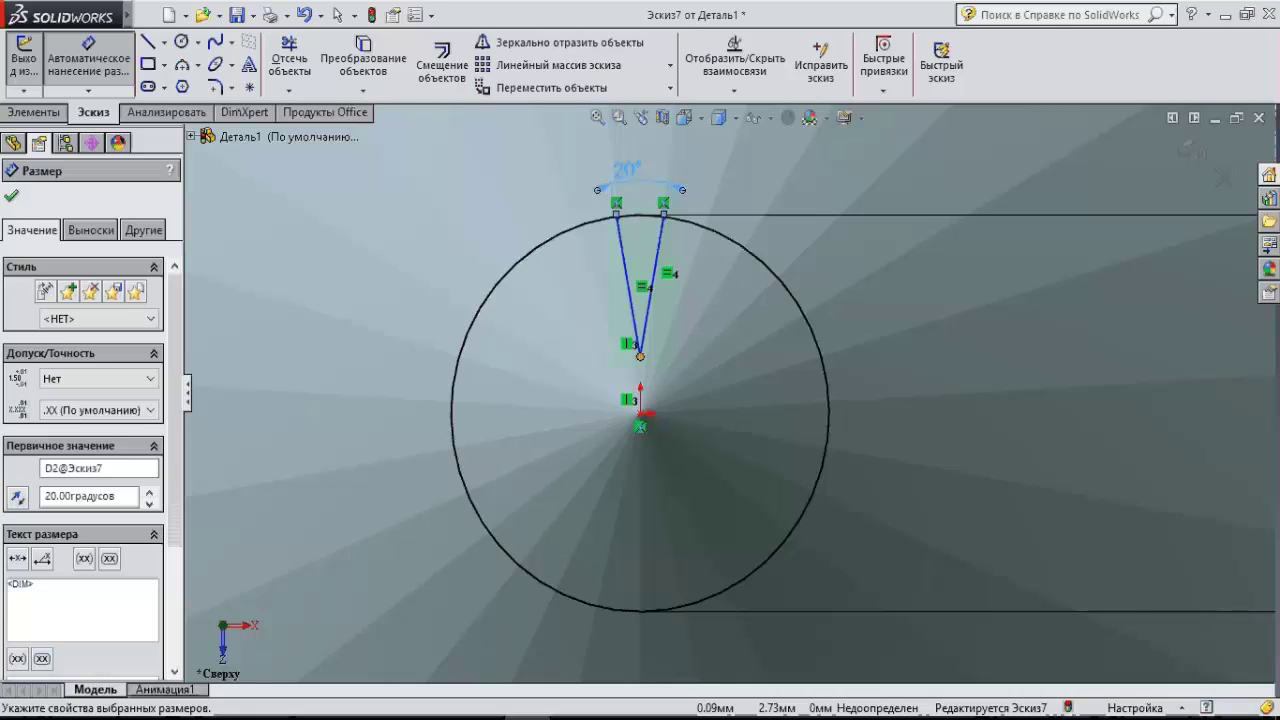
Dimension the V's vertex 2 mm vertically above the origin.
click(640, 356)
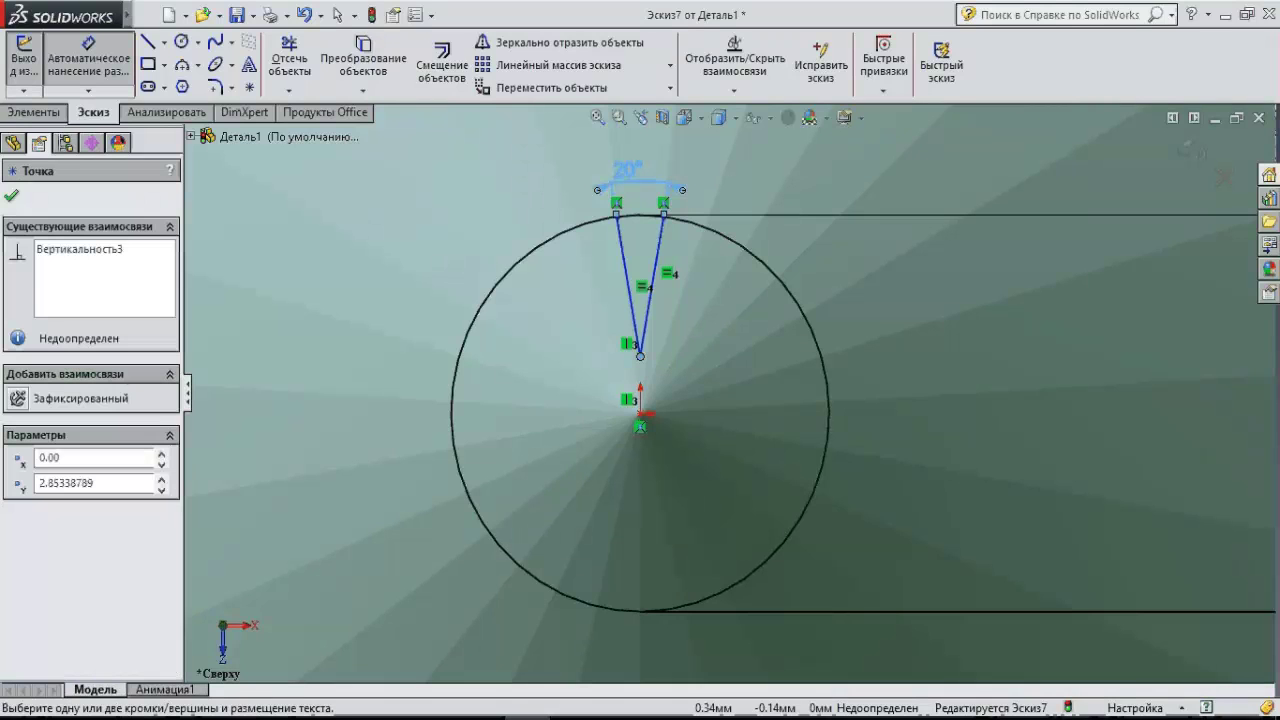
click(640, 413)
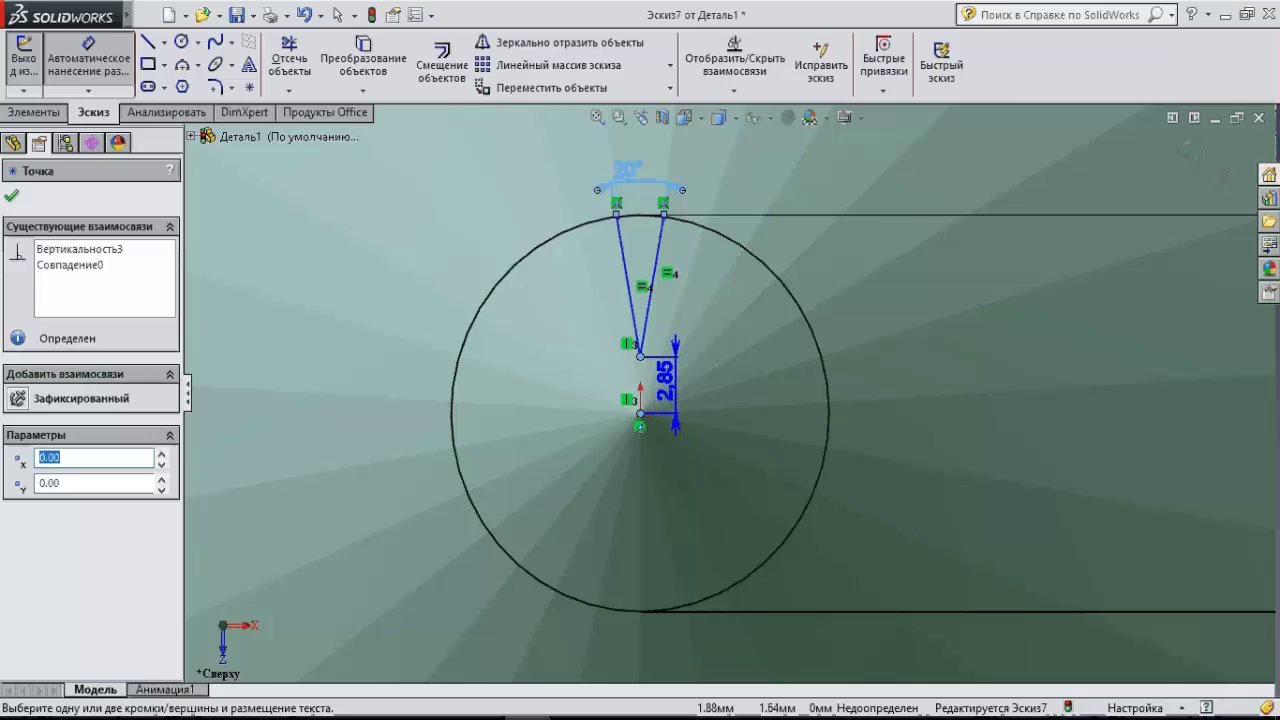
click(668, 385)
scroll(729, 392, up, 3)
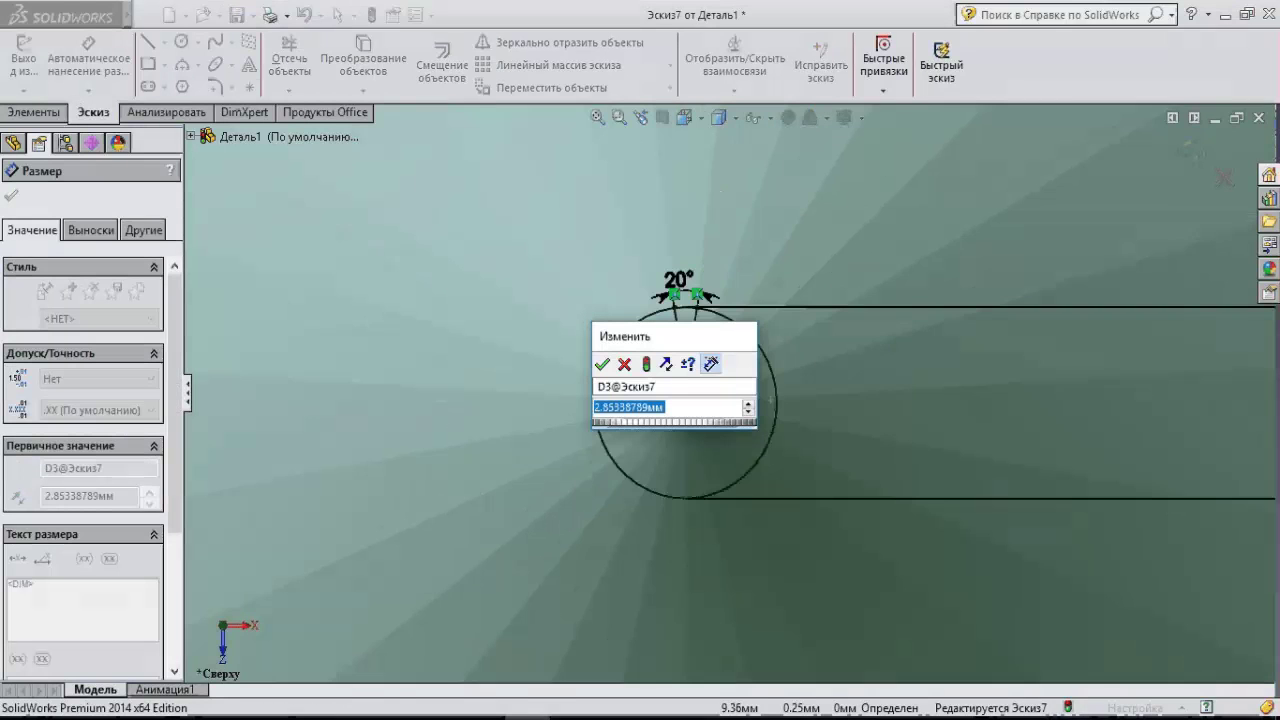
scroll(725, 392, up, 3)
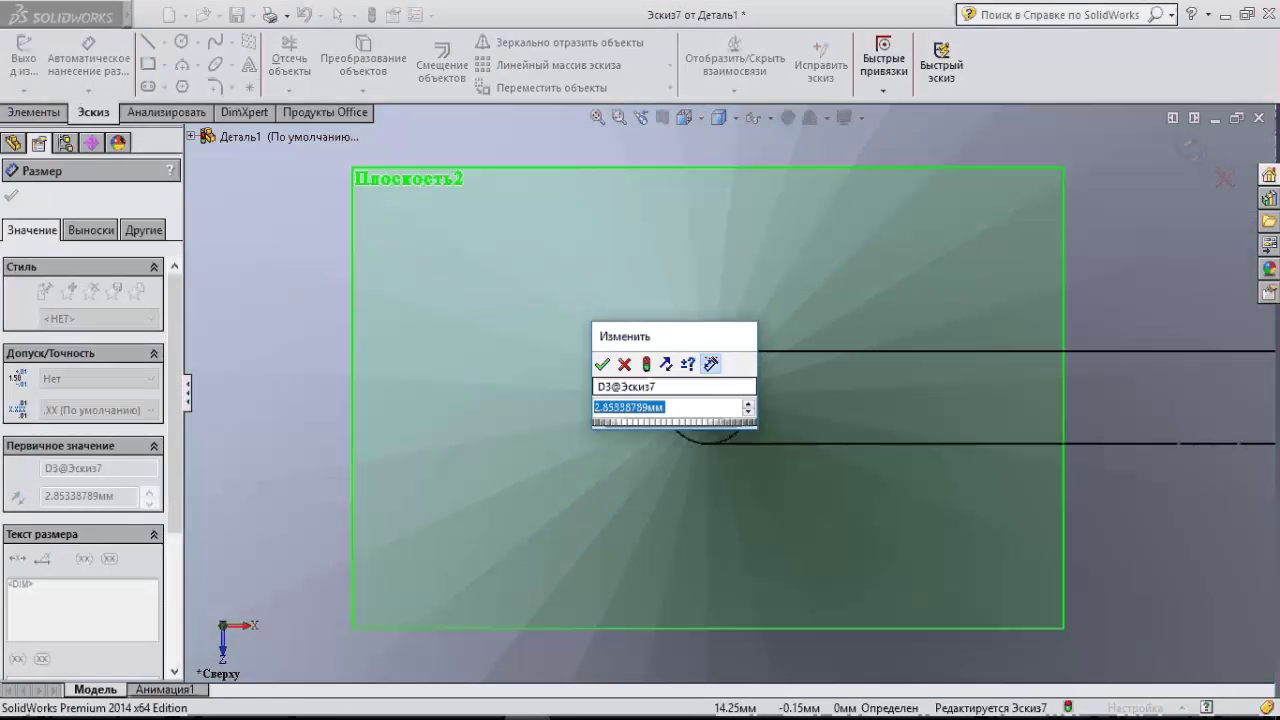
text(2)
key(Return)
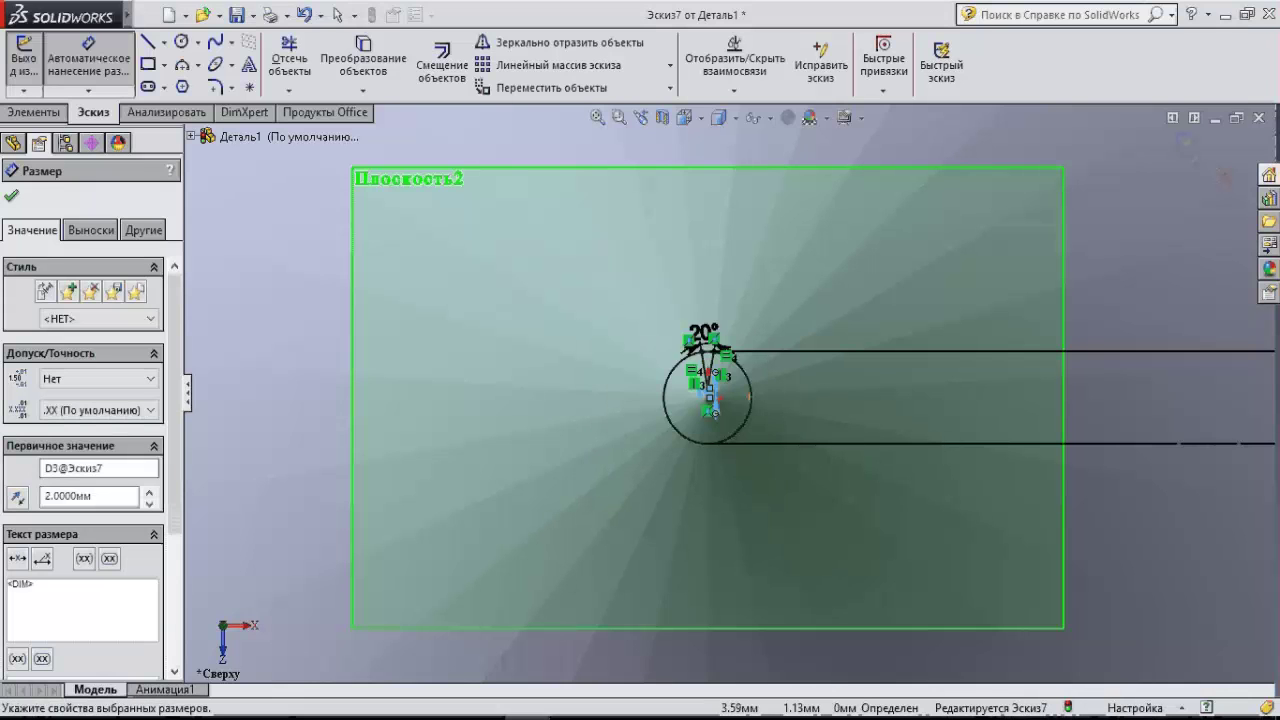
Select the circle around the wedge to check its properties.
scroll(725, 440, down, 3)
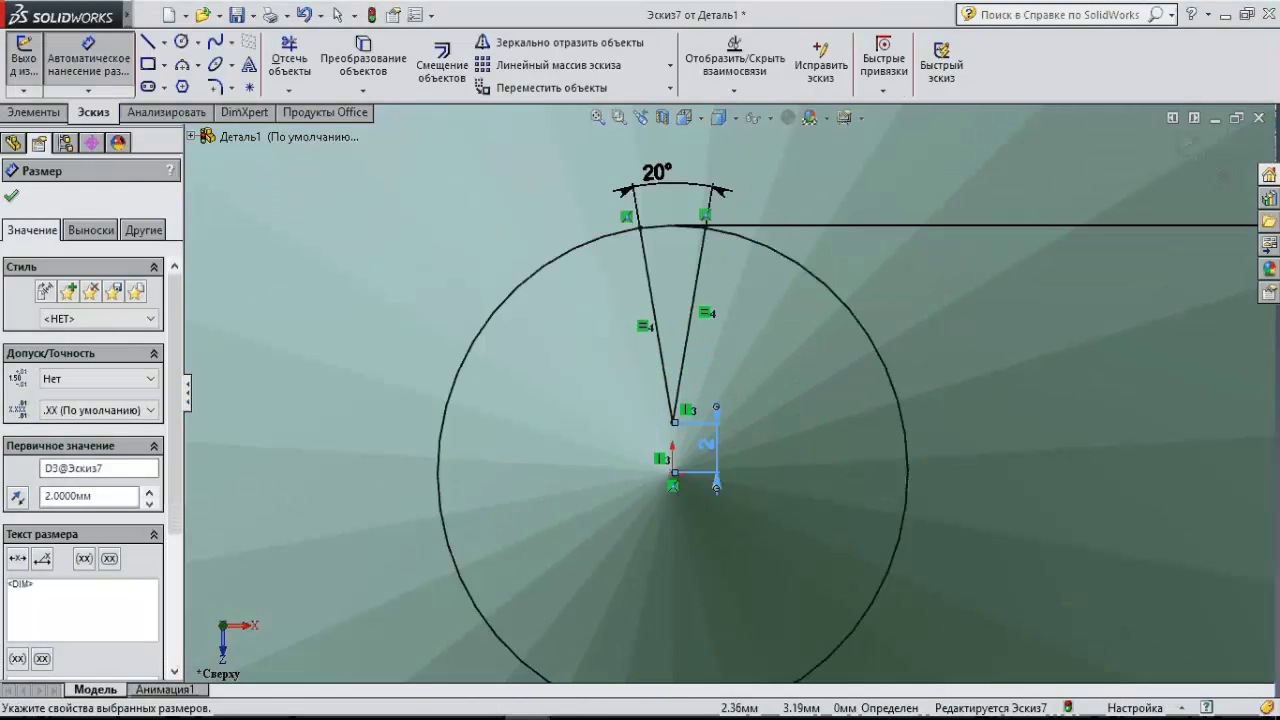
scroll(725, 400, up, 3)
scroll(725, 400, up, 3)
scroll(728, 405, down, 3)
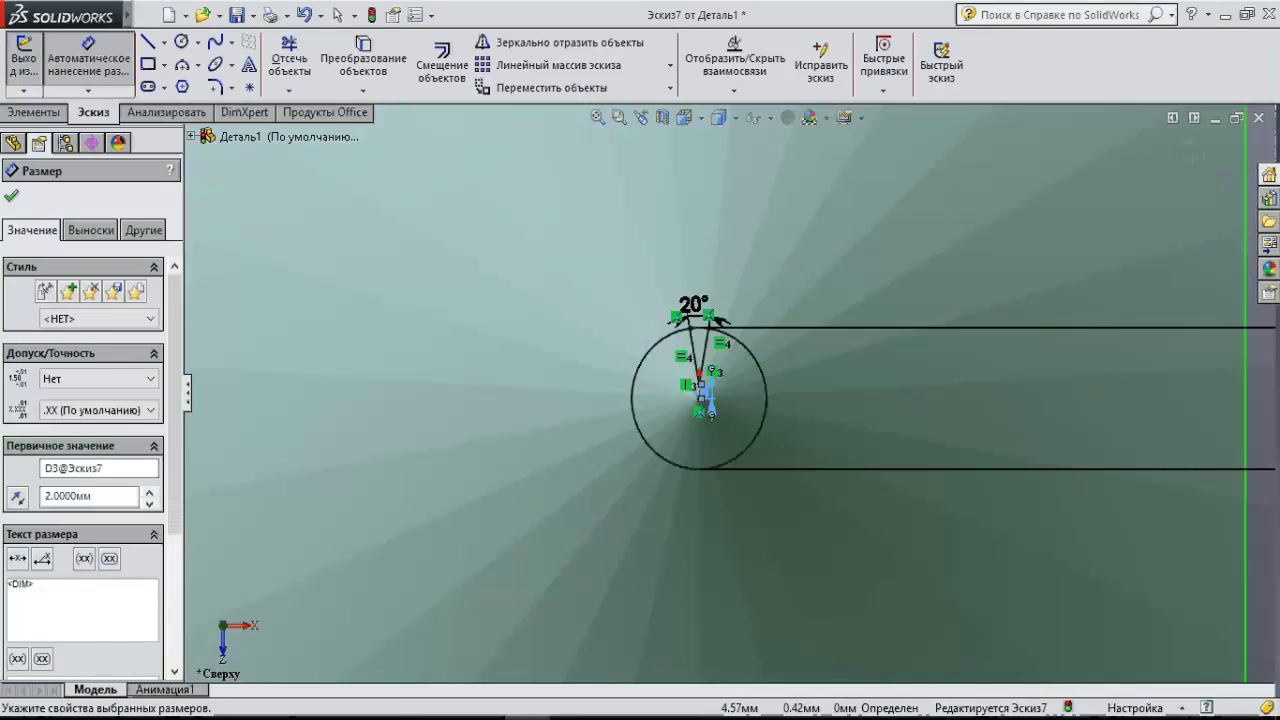
scroll(733, 402, down, 2)
key(Escape)
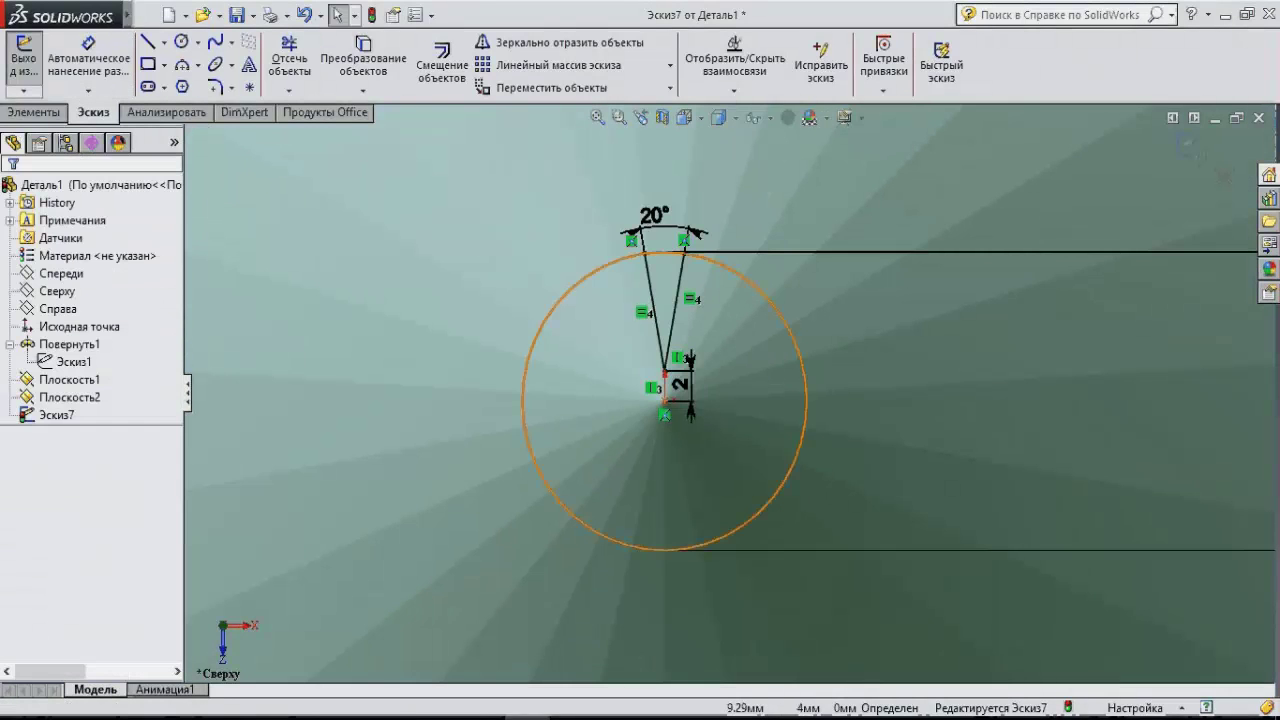
click(790, 345)
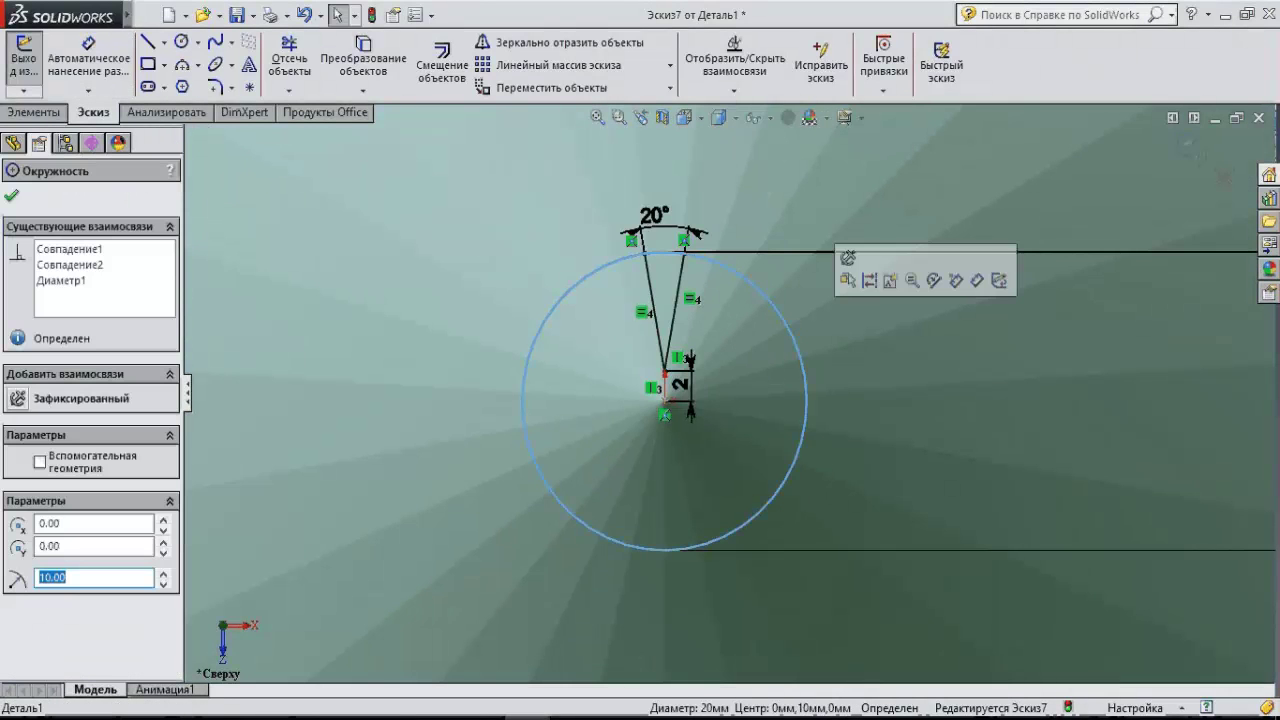
Trim the circle away from the wedge sketch and exit Эскиз7.
key(Escape)
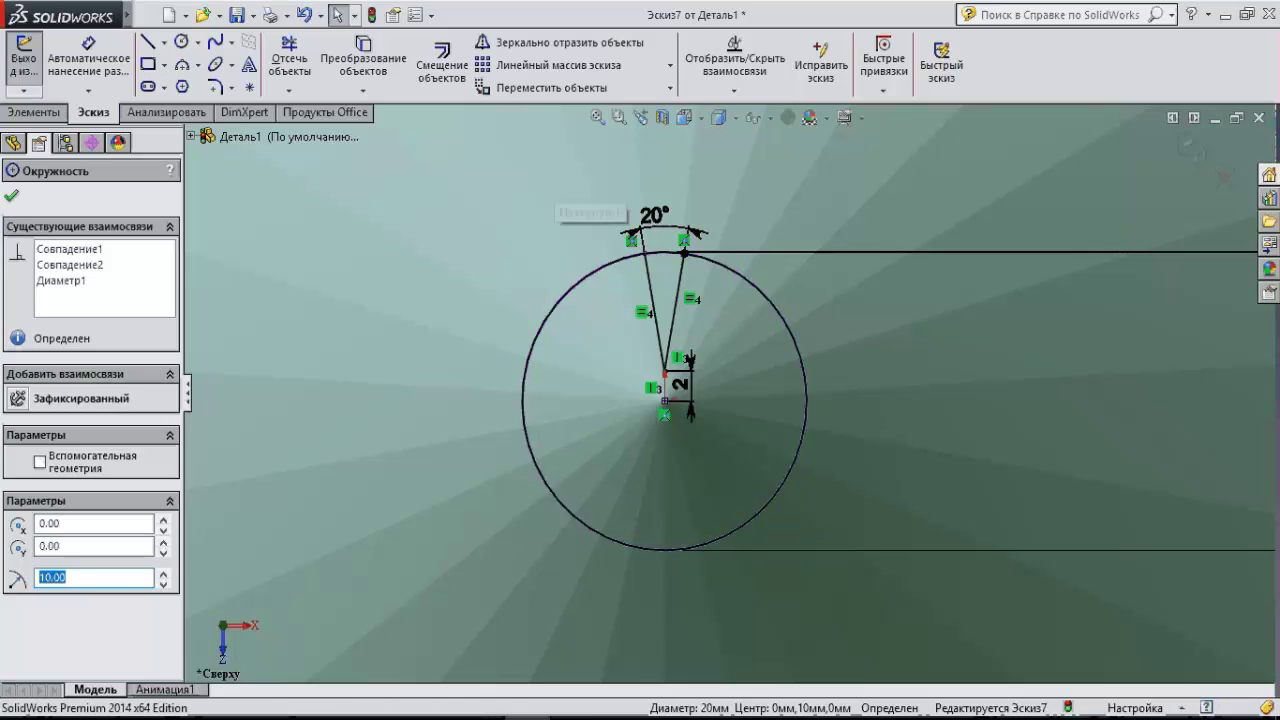
click(349, 14)
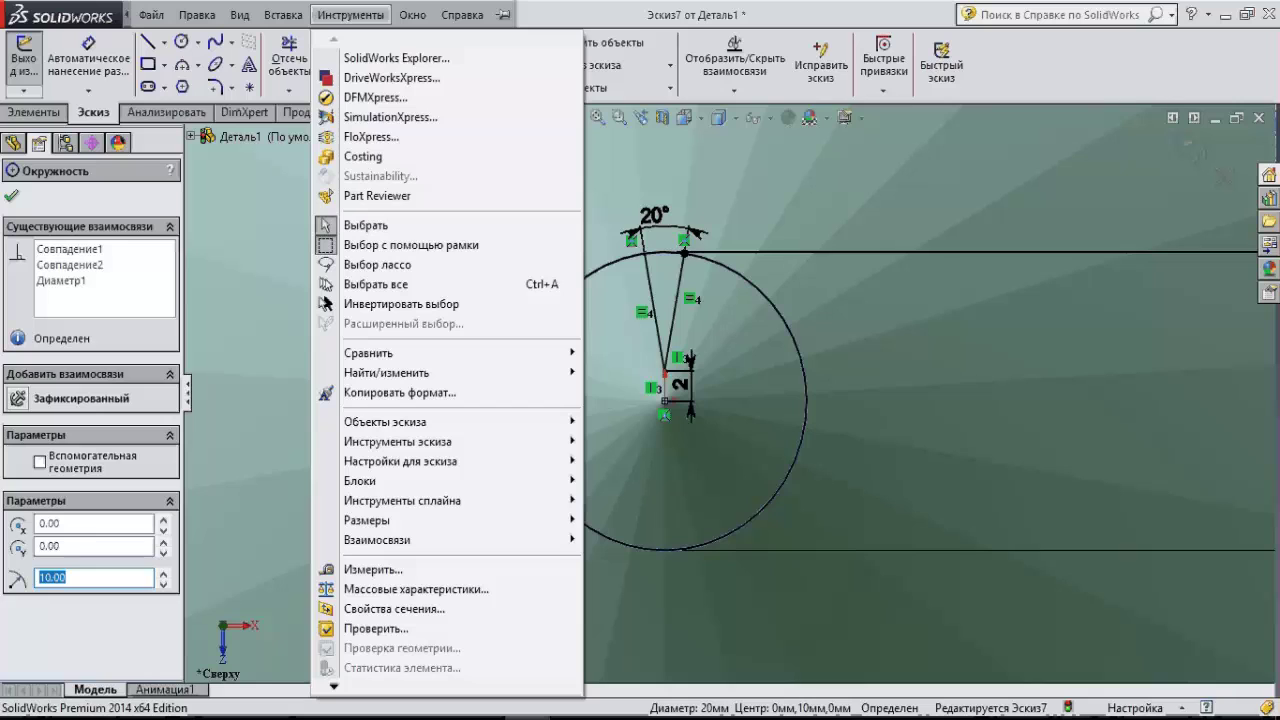
click(397, 441)
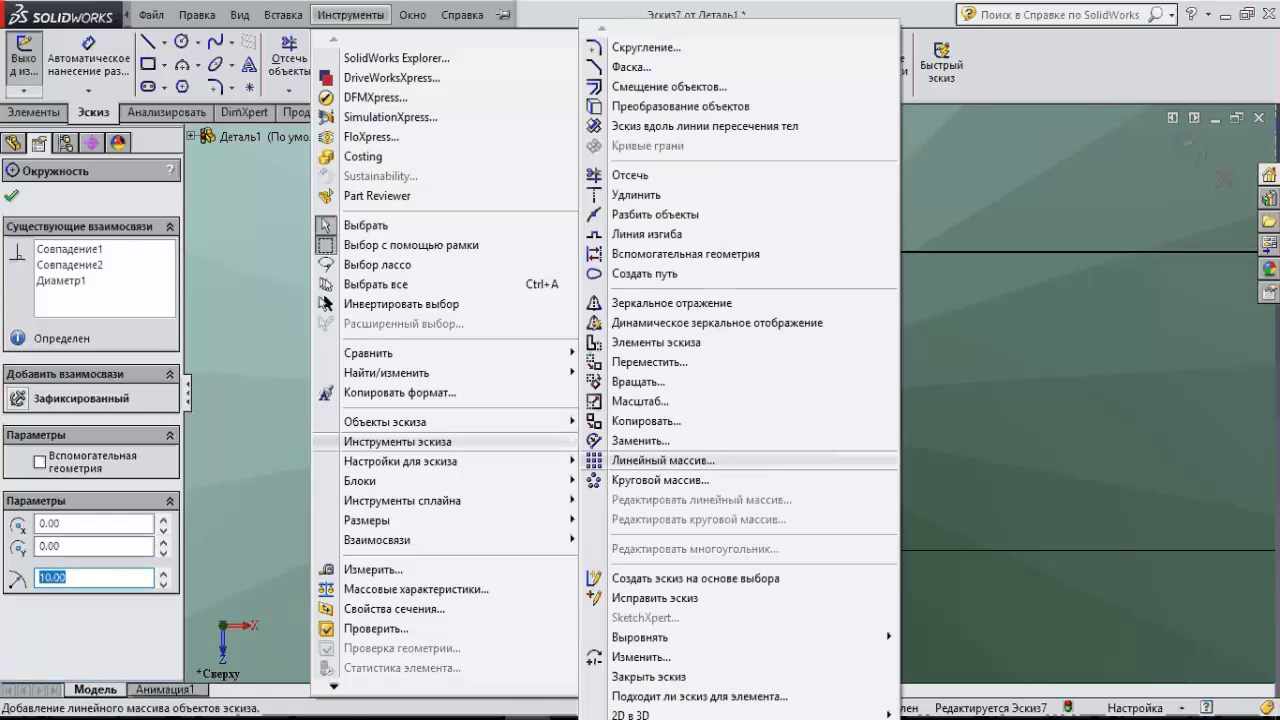
click(630, 175)
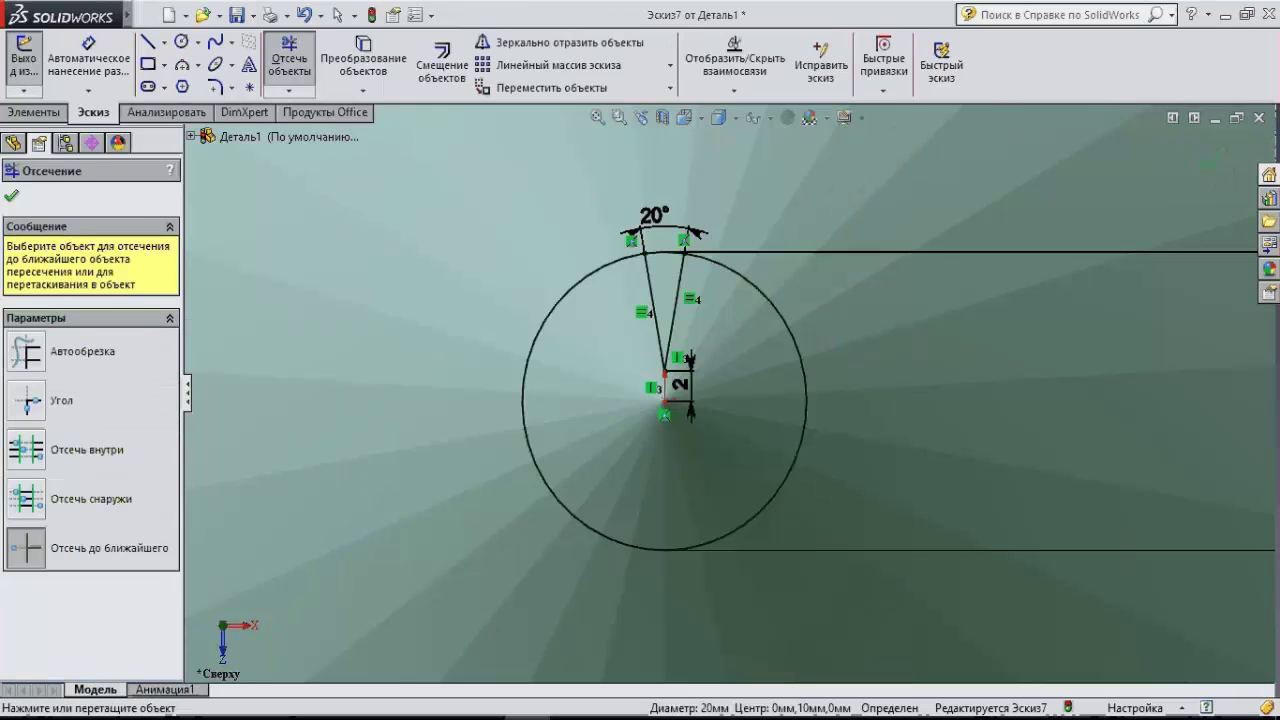
click(525, 400)
scroll(731, 392, up, 4)
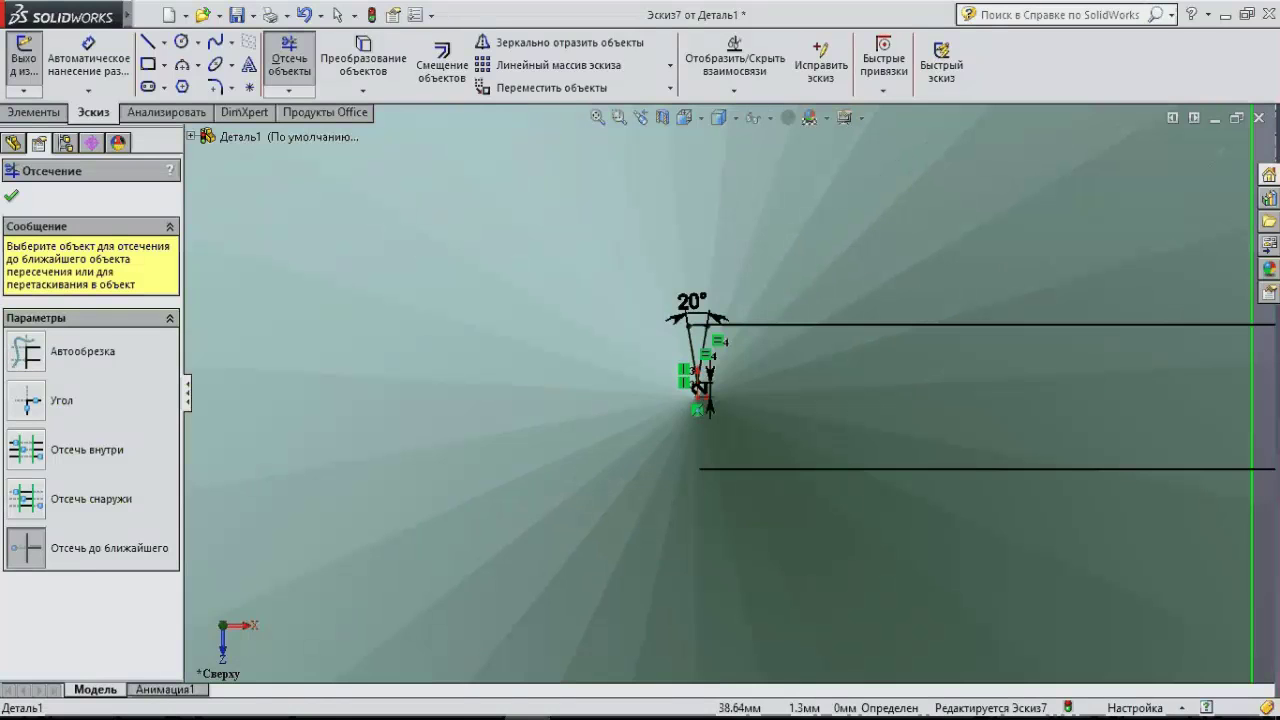
key(Escape)
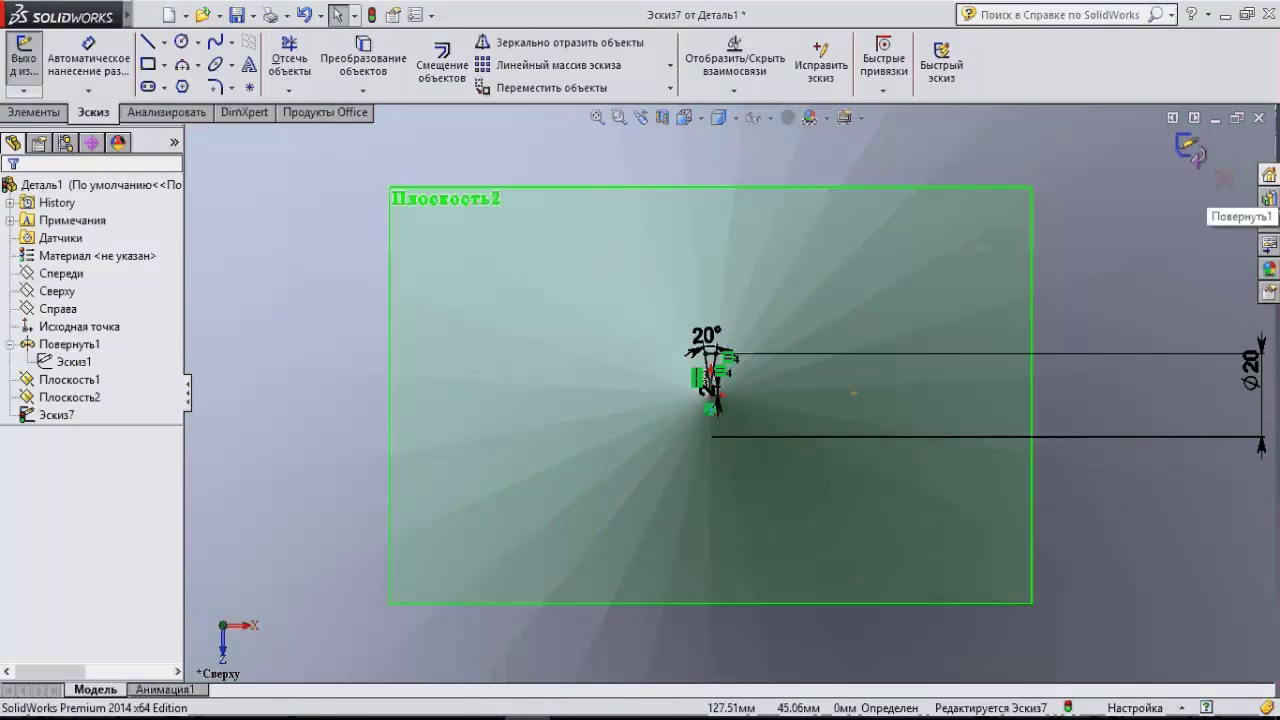
click(1190, 148)
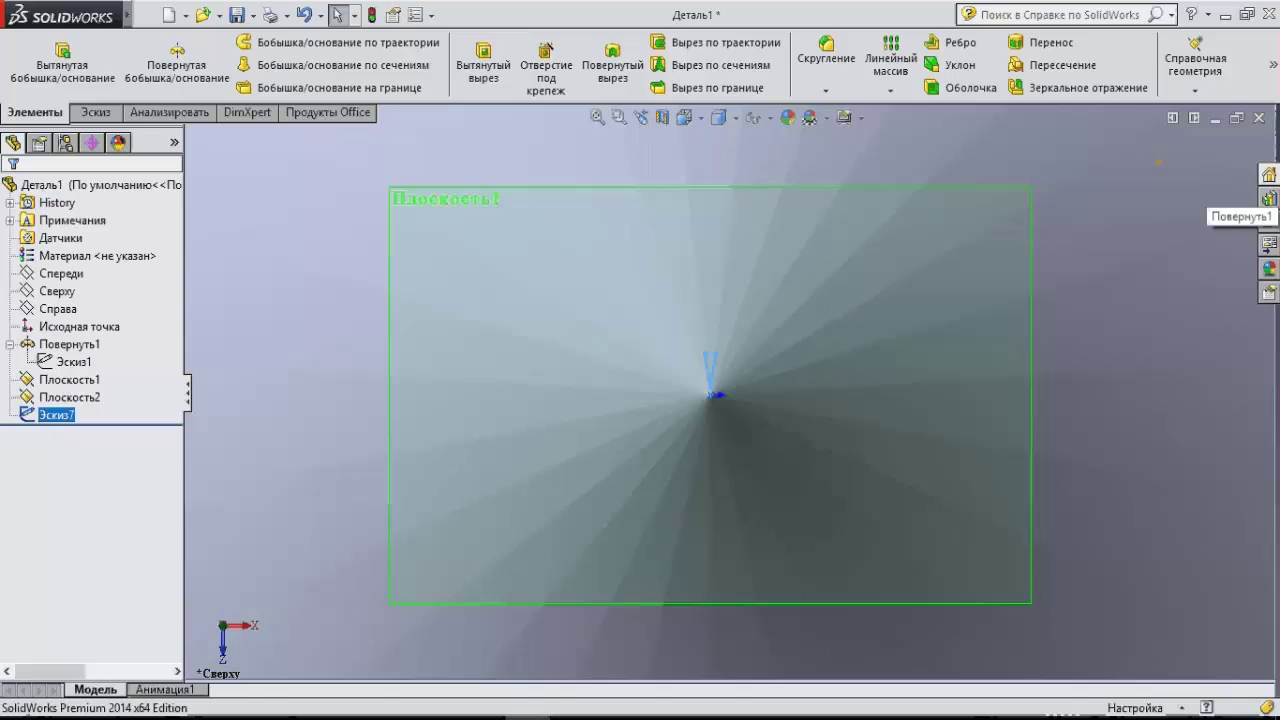
Copy the sketch Эскиз7 to the clipboard.
scroll(728, 393, up, 3)
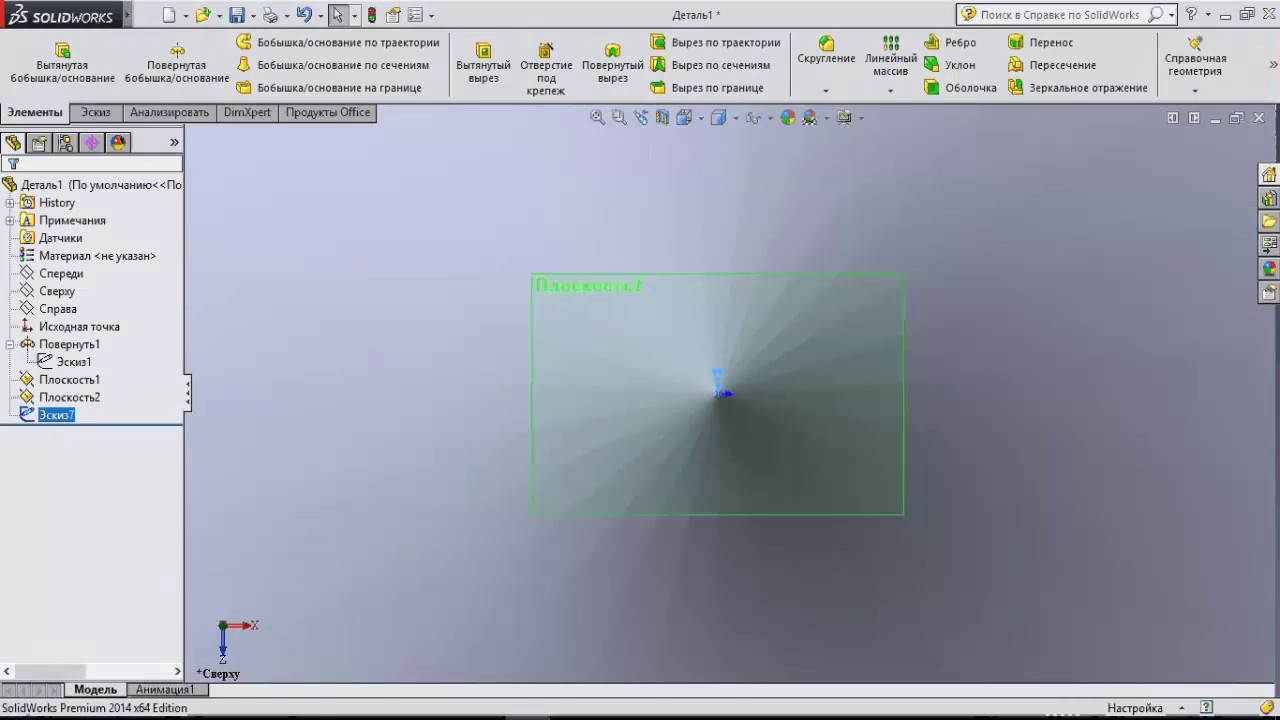
right_click(58, 416)
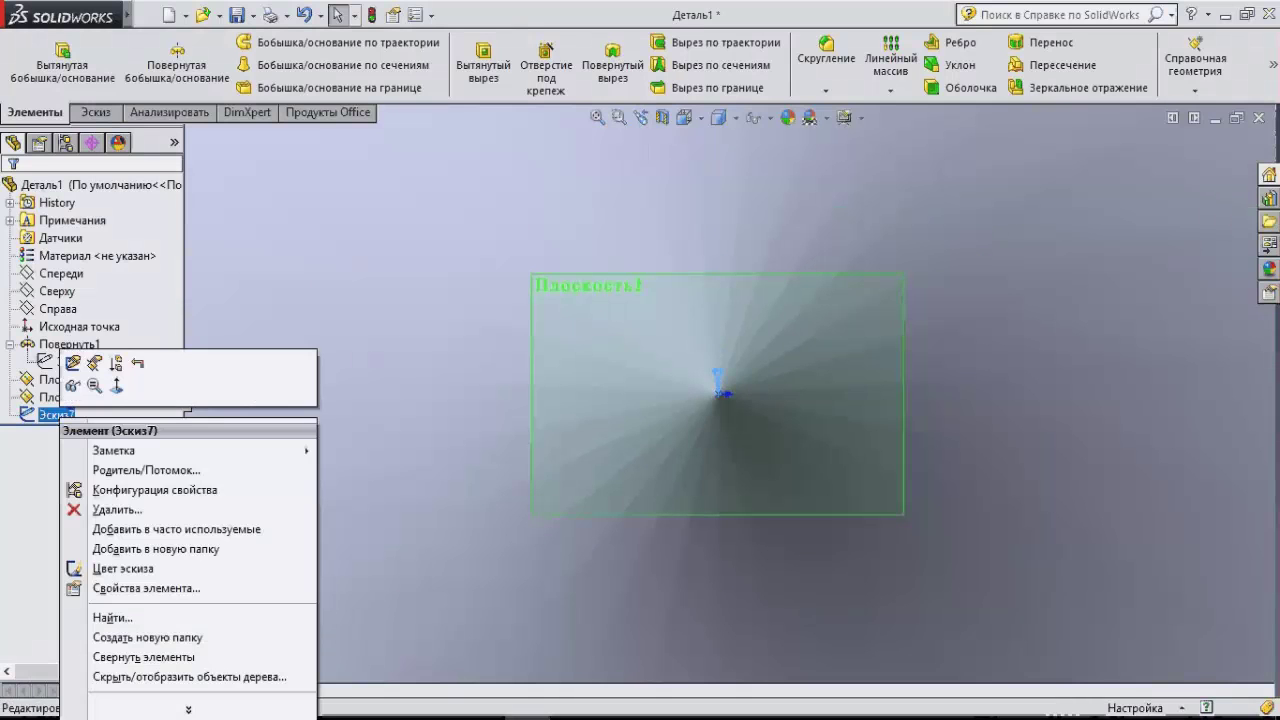
key(Escape)
click(197, 14)
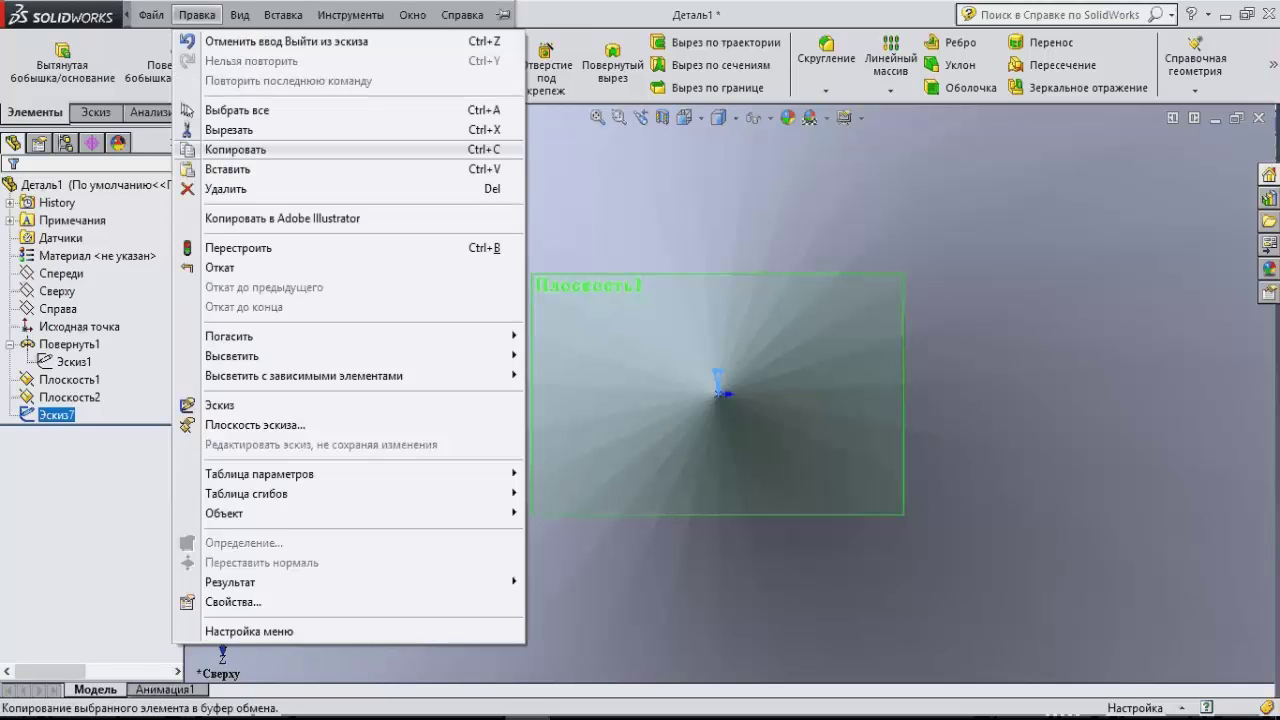
click(235, 149)
Paste the copied sketch onto Плоскость2, creating Эскиз8.
click(69, 397)
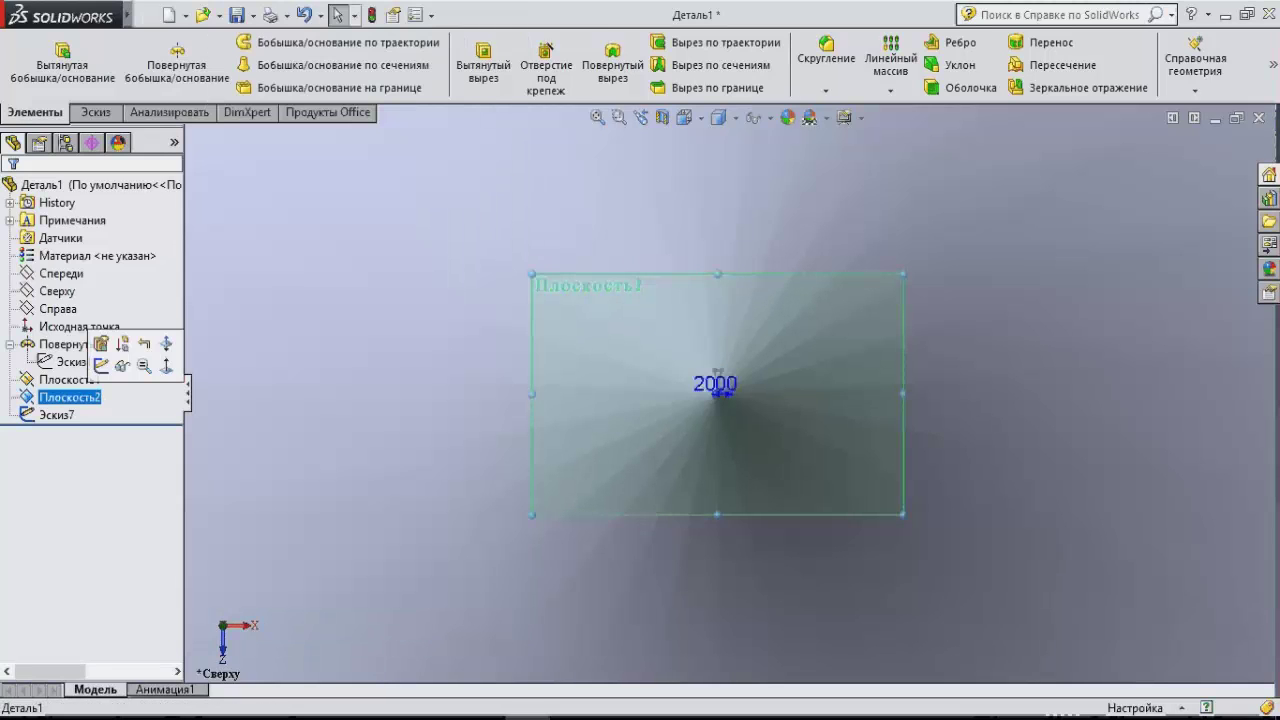
right_click(88, 400)
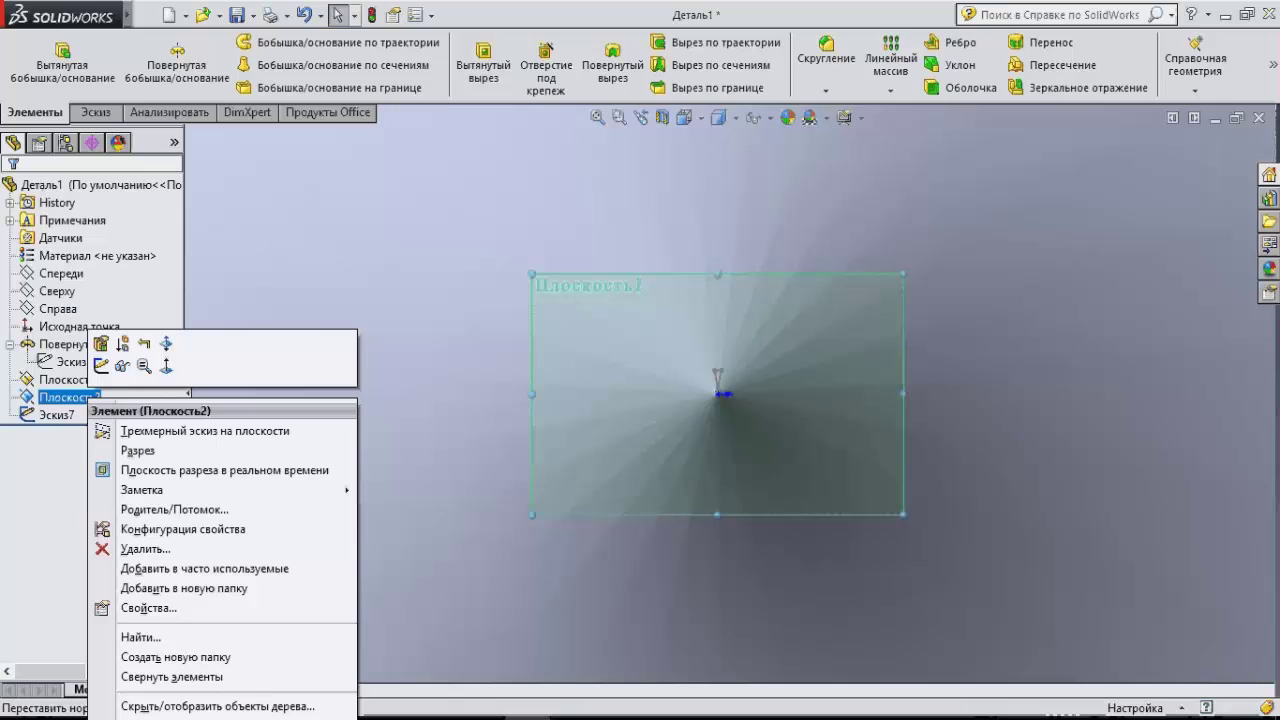
key(Escape)
click(197, 14)
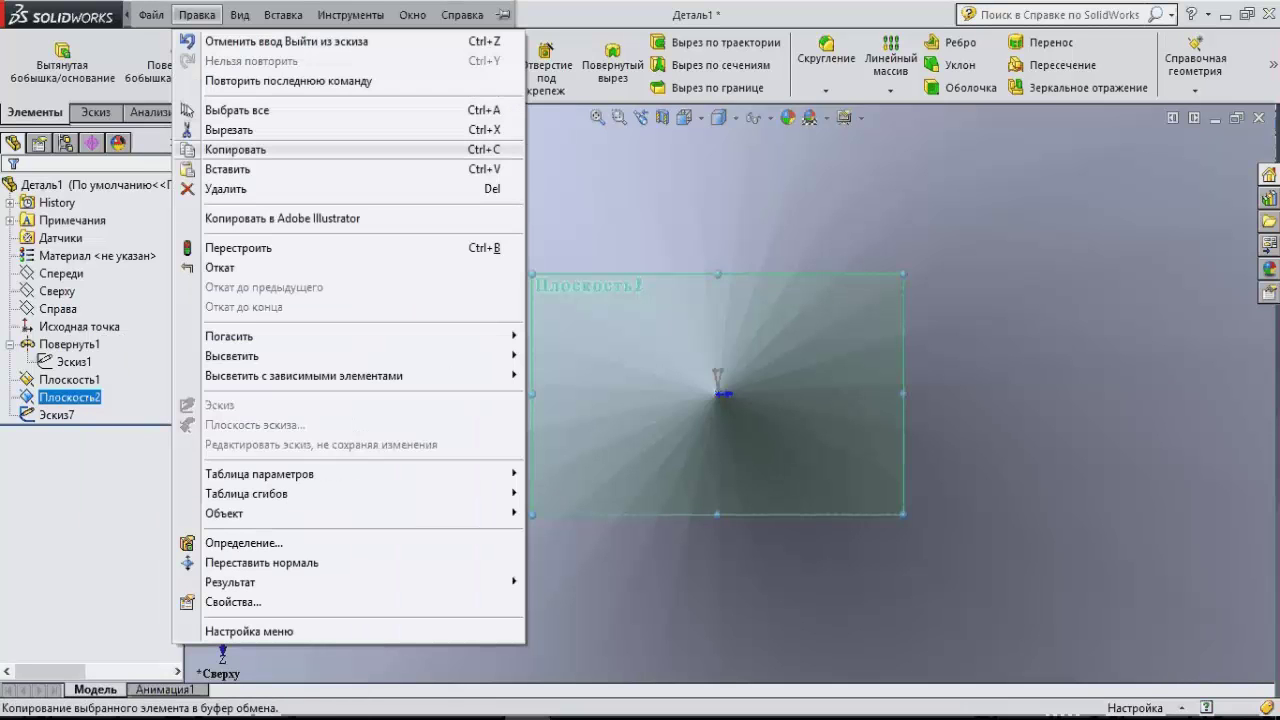
click(228, 169)
scroll(728, 395, up, 5)
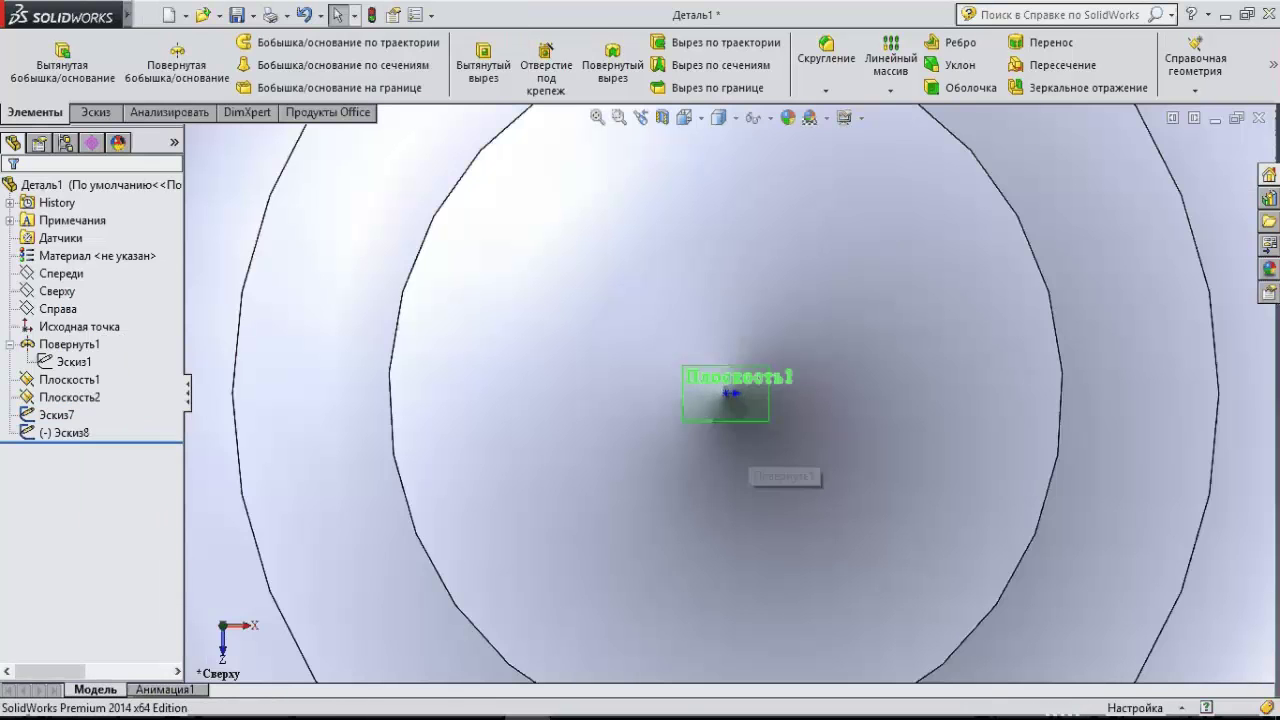
scroll(728, 395, up, 3)
scroll(728, 395, up, 2)
Edit Эскиз8 and change its 20 mm circle diameter to 3600.
click(65, 432)
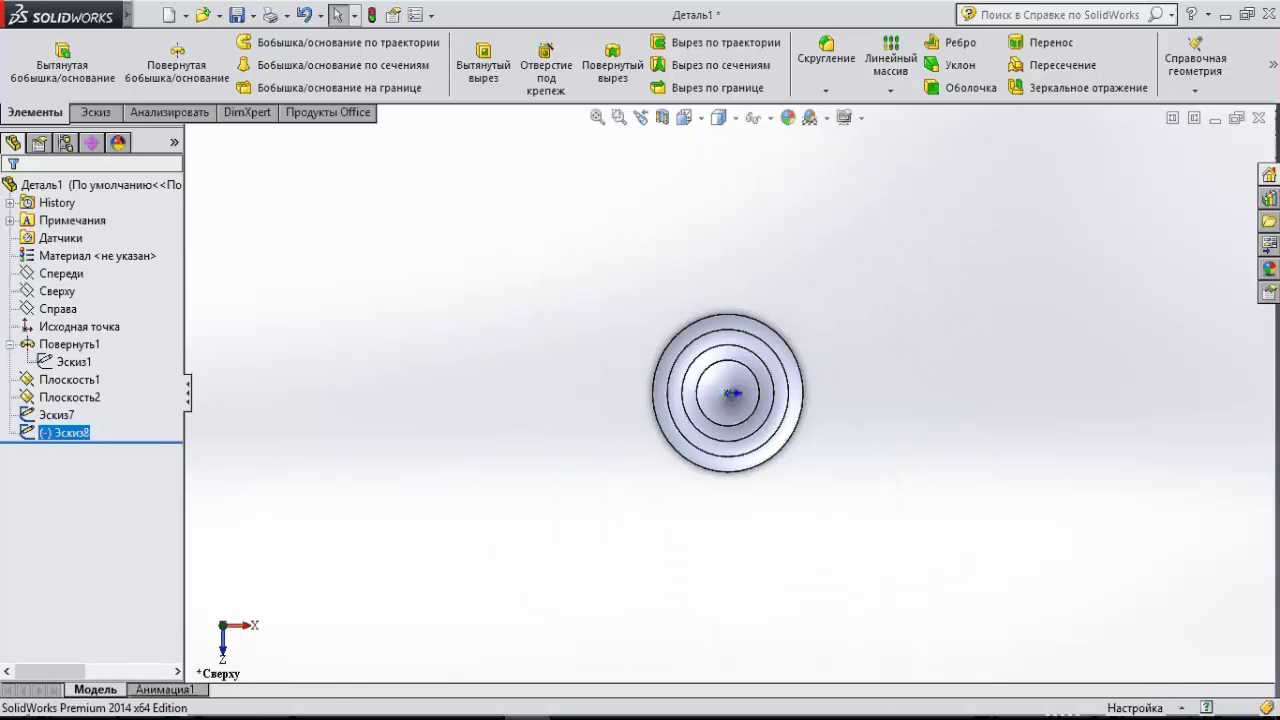
right_click(65, 432)
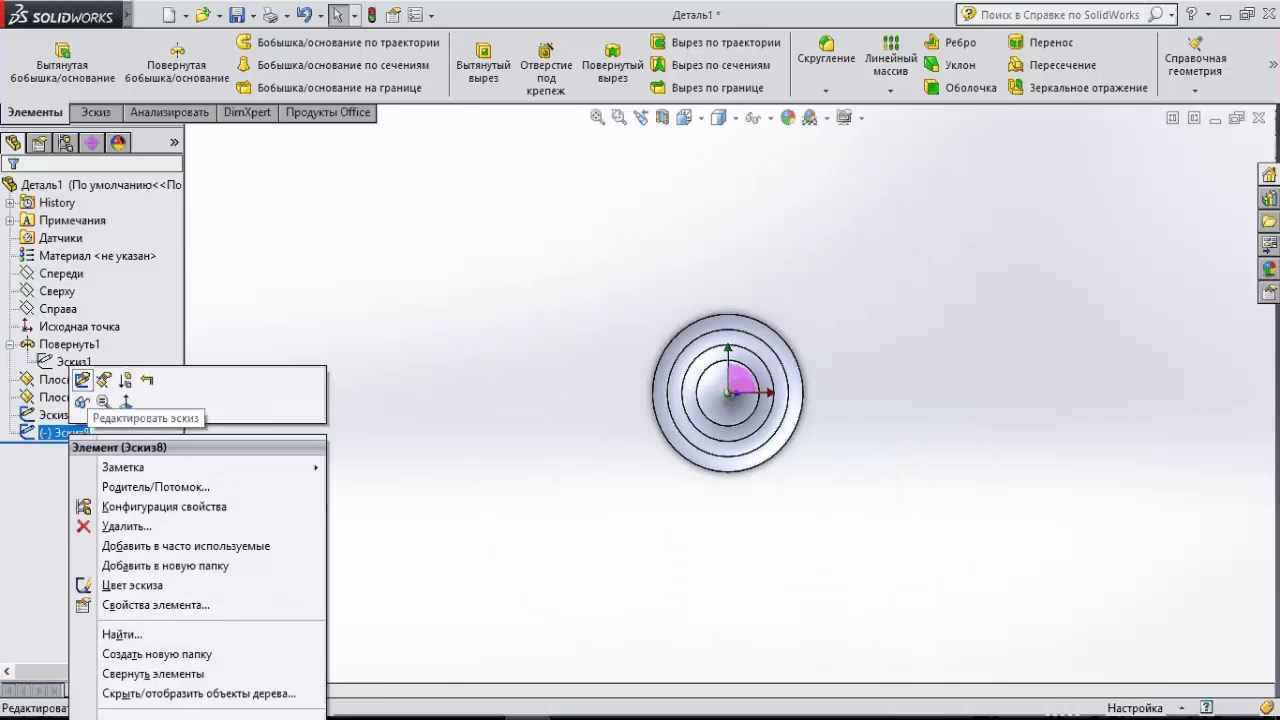
click(83, 381)
key(space)
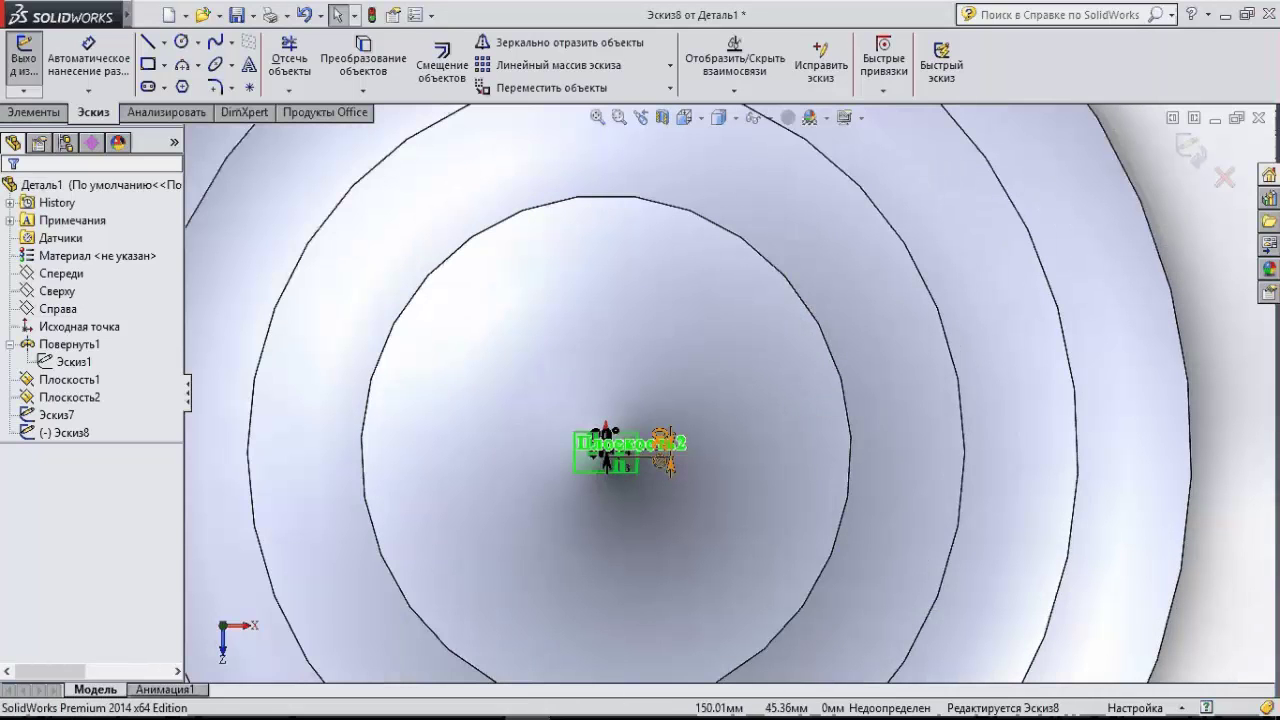
double_click(665, 445)
text(3)
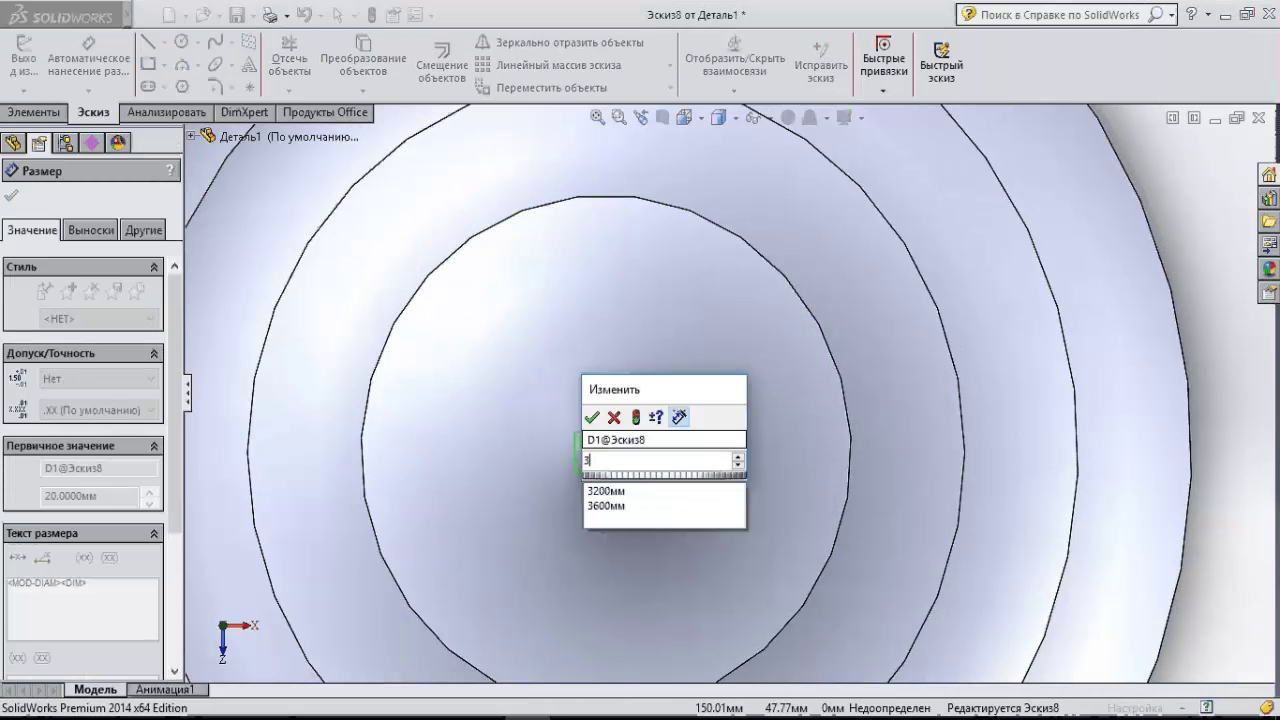
text(600)
key(Return)
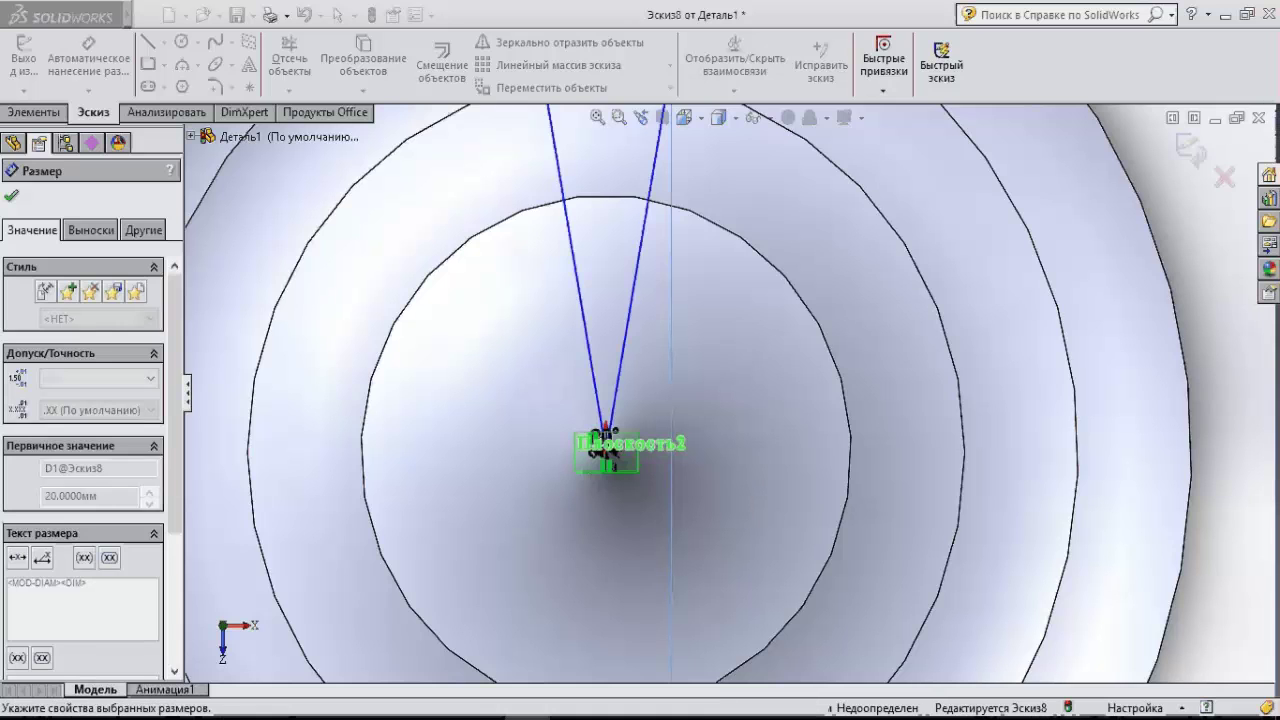
Change the wedge vertex offset dimension from 2 to 360.
scroll(536, 490, down, 1)
scroll(536, 490, down, 3)
scroll(536, 490, down, 3)
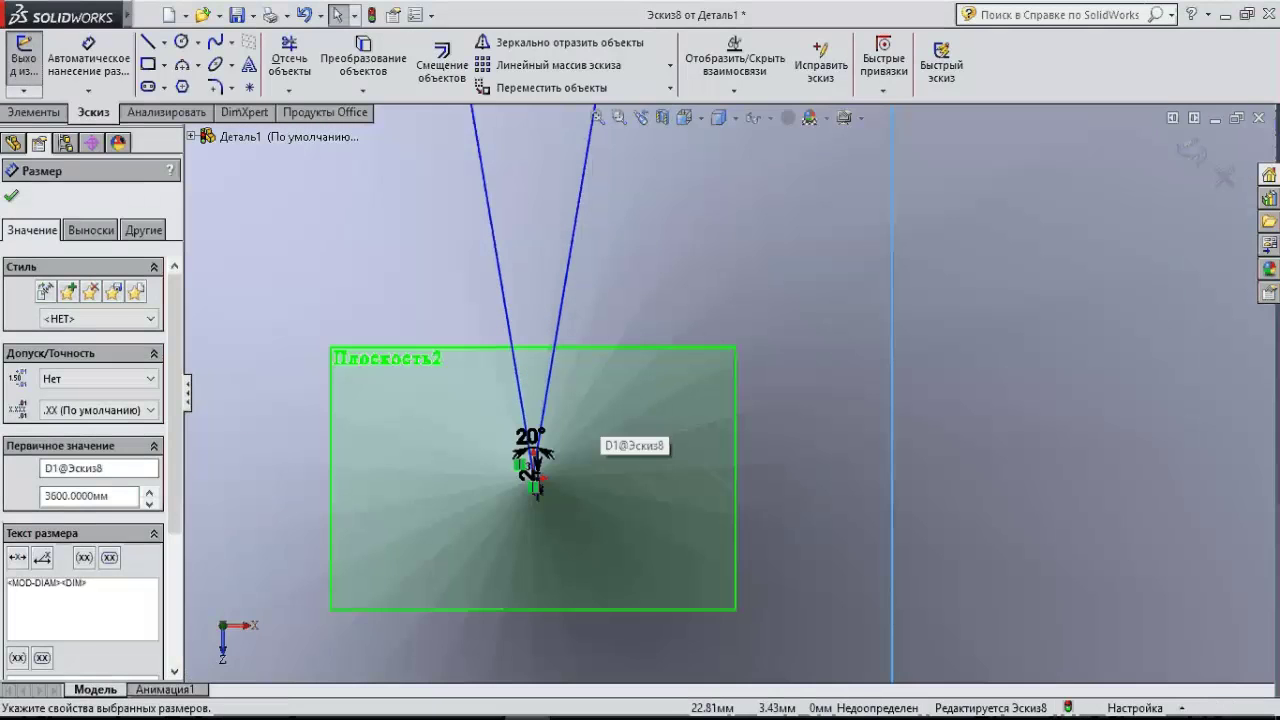
scroll(536, 490, down, 2)
double_click(530, 458)
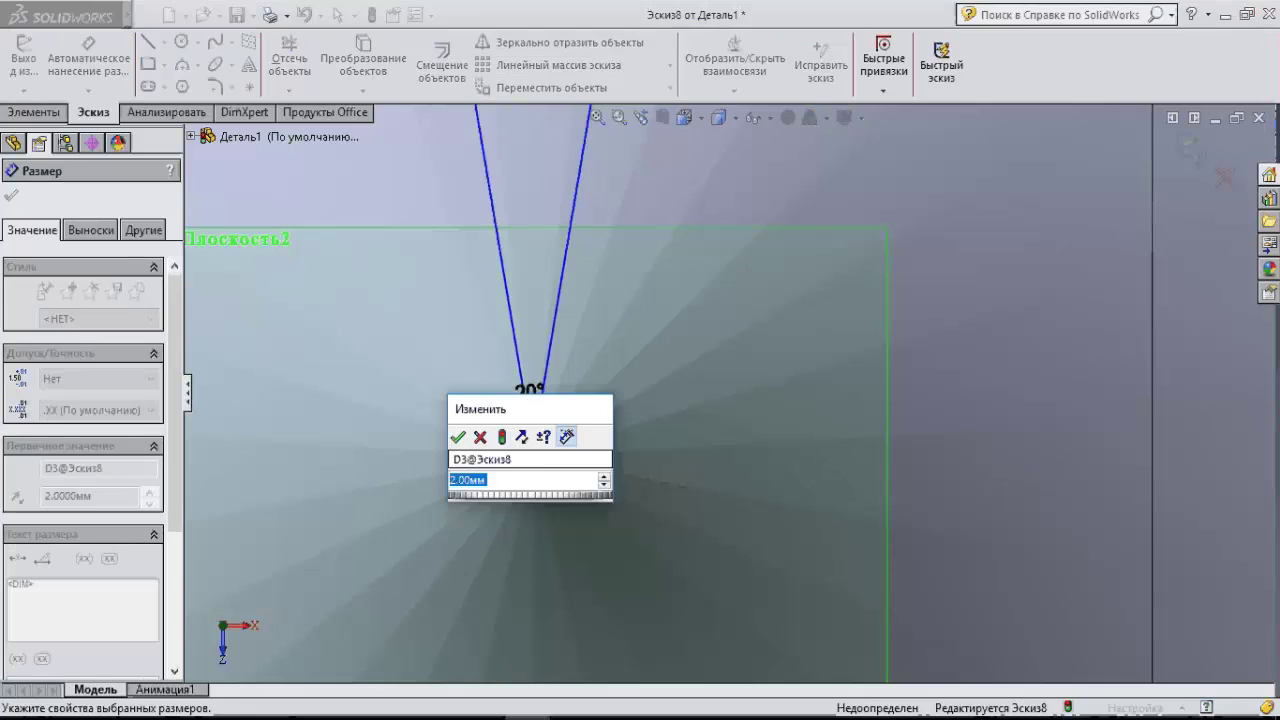
text(360)
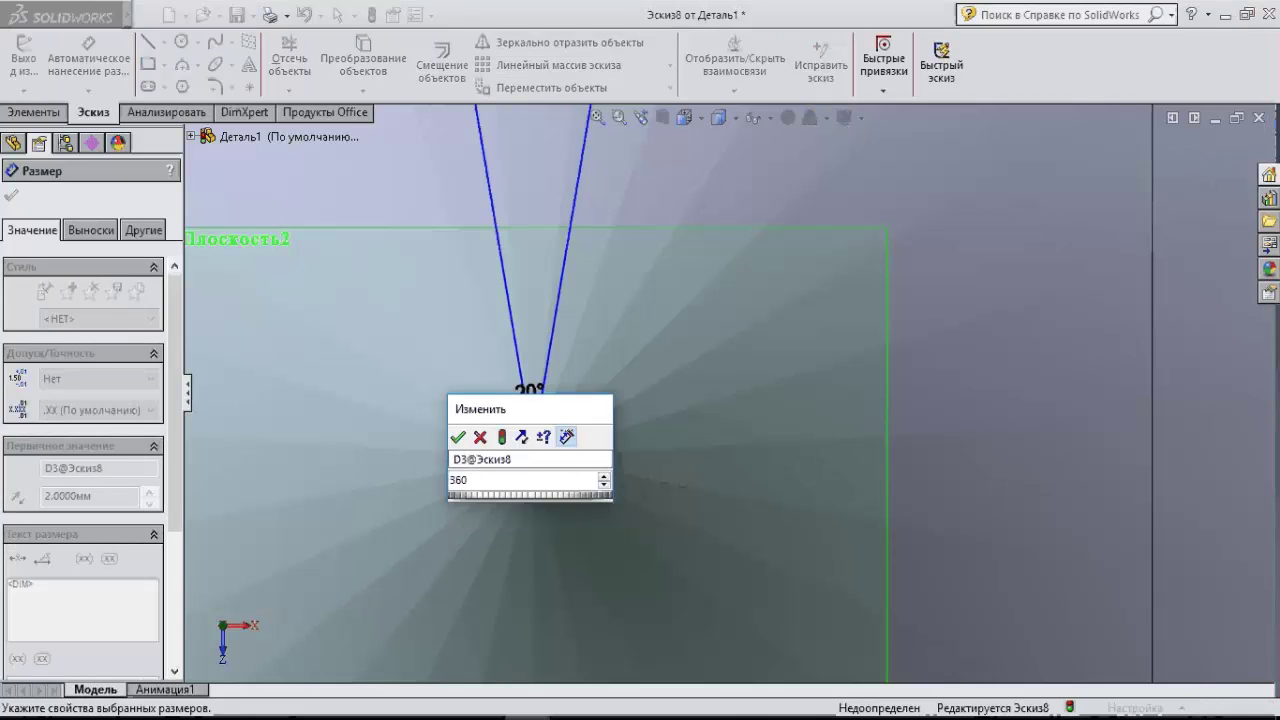
key(Return)
scroll(727, 389, up, 1)
scroll(700, 390, up, 3)
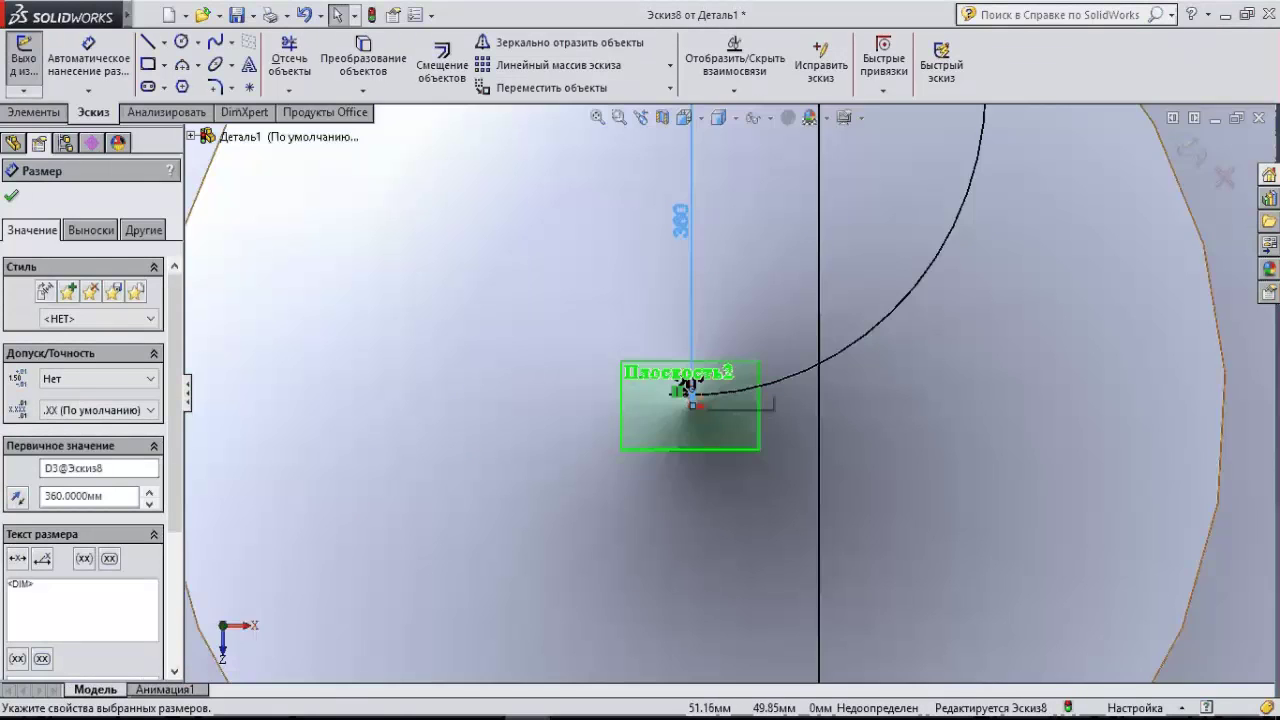
scroll(700, 390, up, 2)
scroll(700, 390, down, 1)
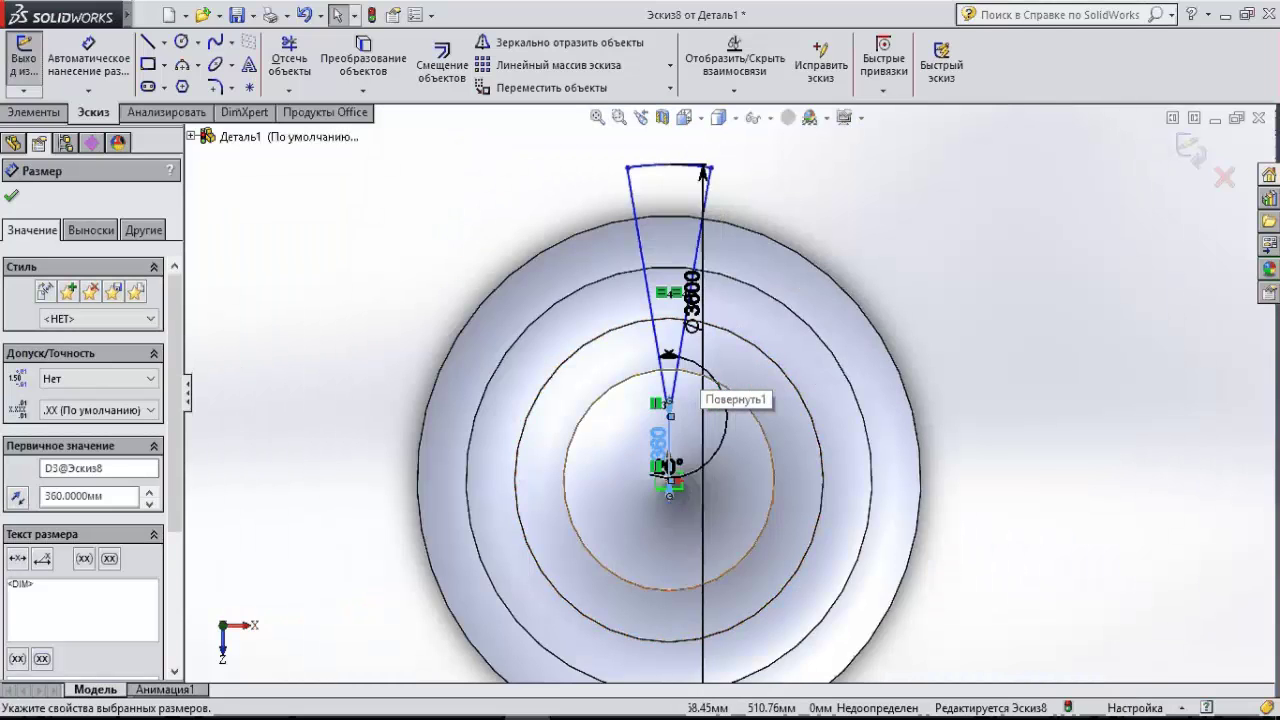
scroll(660, 405, down, 3)
scroll(660, 405, up, 3)
scroll(660, 405, down, 2)
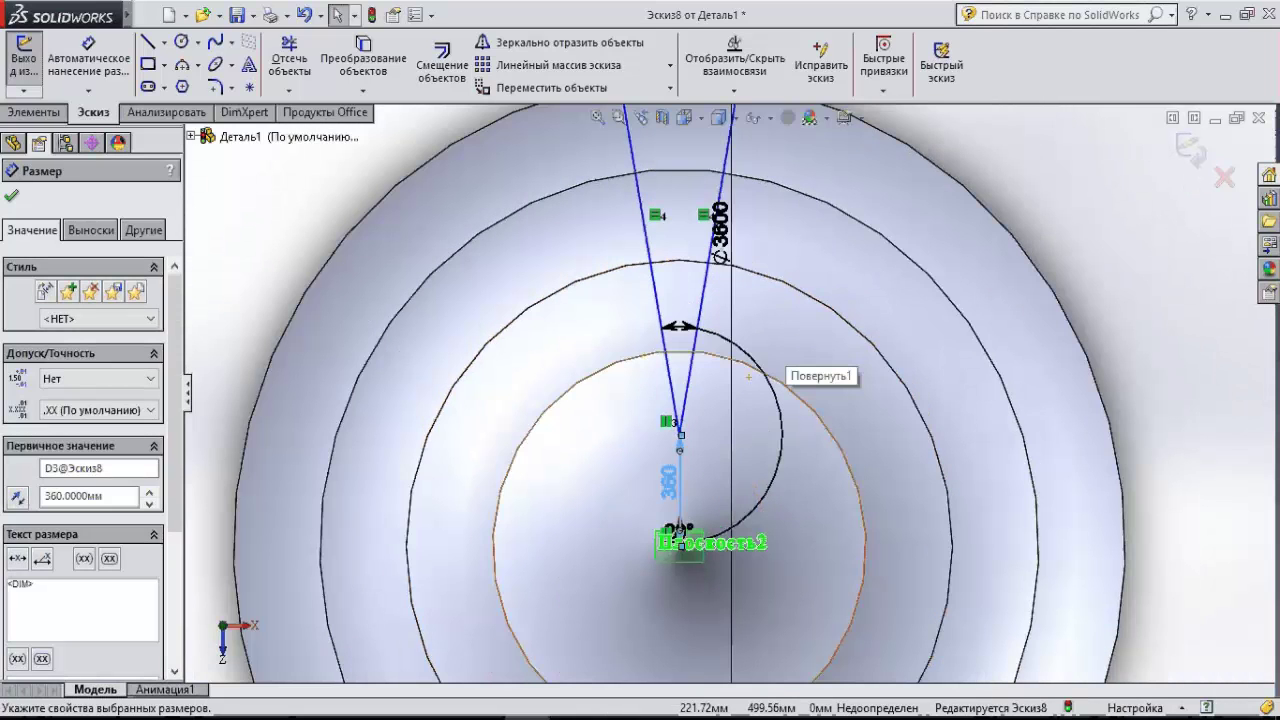
key(Escape)
Select two sketch points, then exit Эскиз8 and view the model in tilted 3-D.
scroll(680, 440, down, 3)
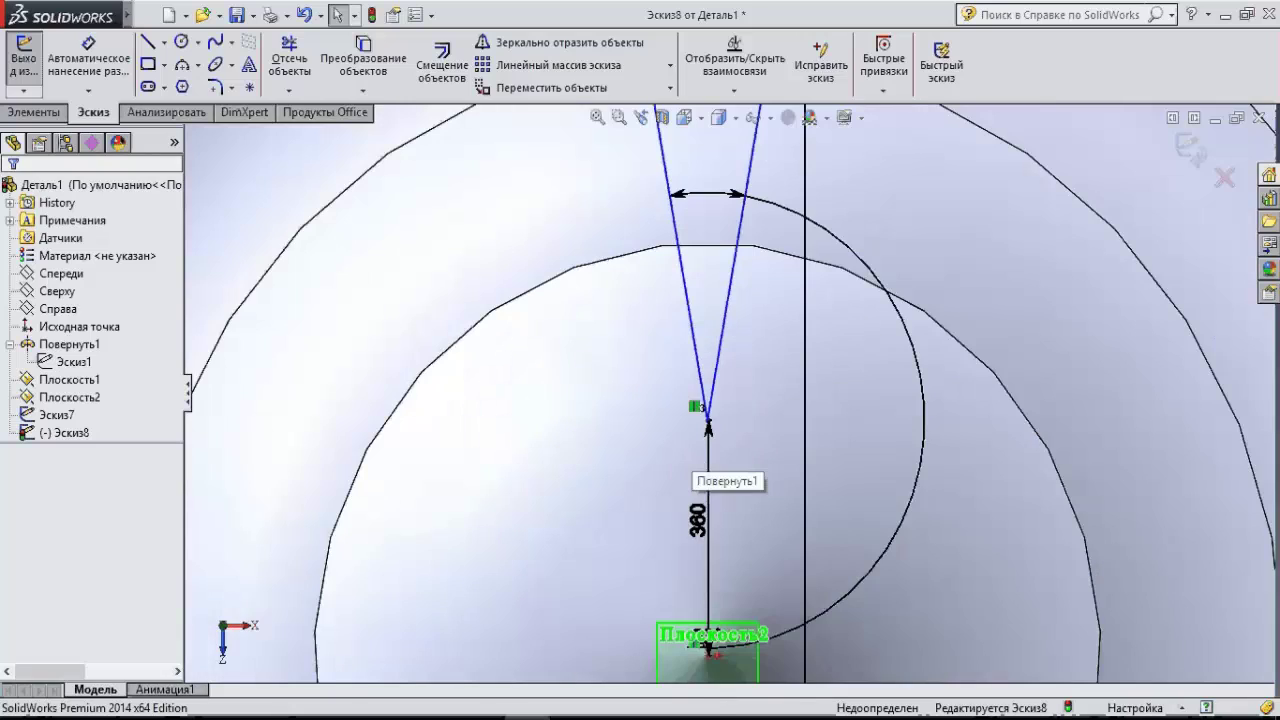
click(707, 420)
scroll(707, 420, up, 2)
scroll(690, 520, down, 3)
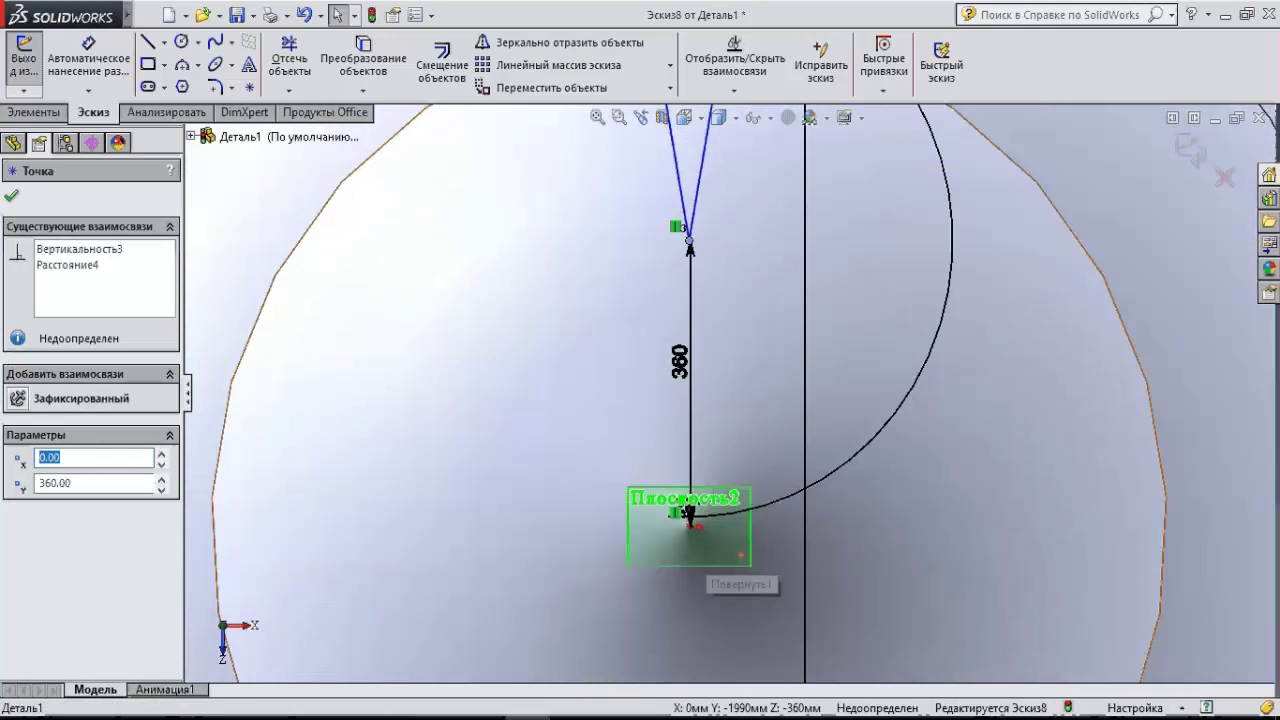
ctrl+click(689, 520)
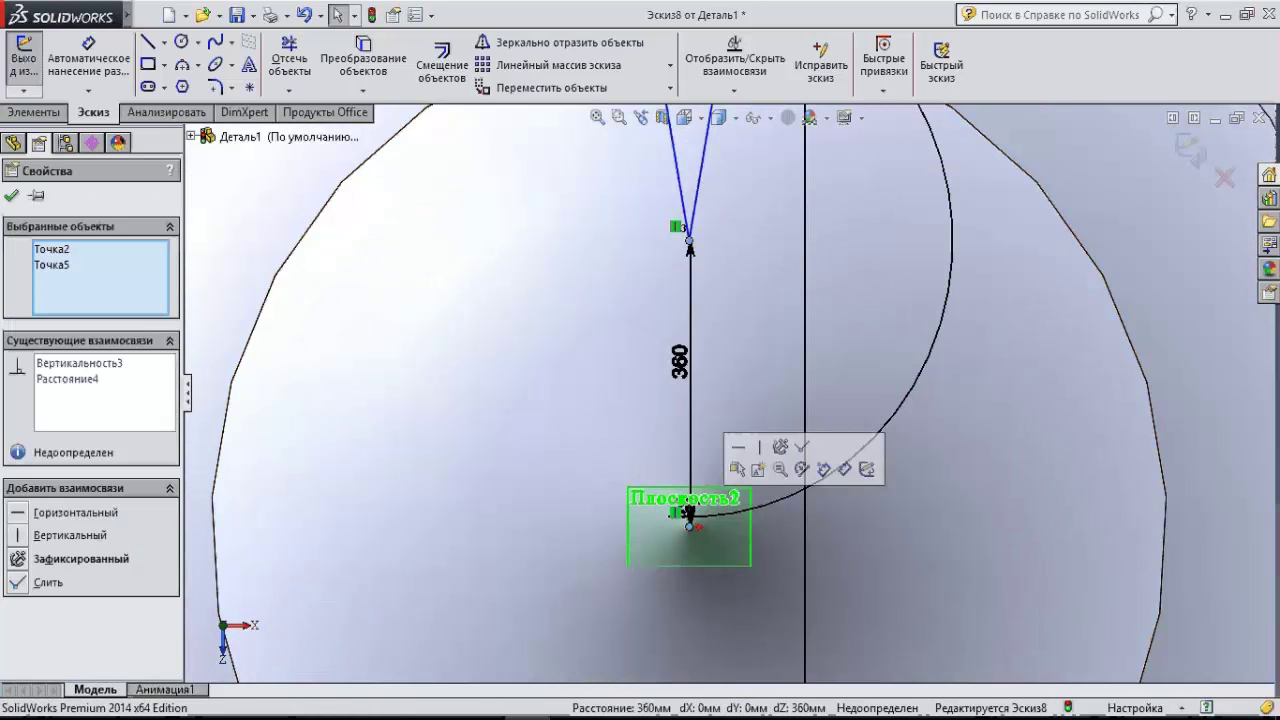
scroll(752, 462, up, 3)
scroll(752, 462, up, 1)
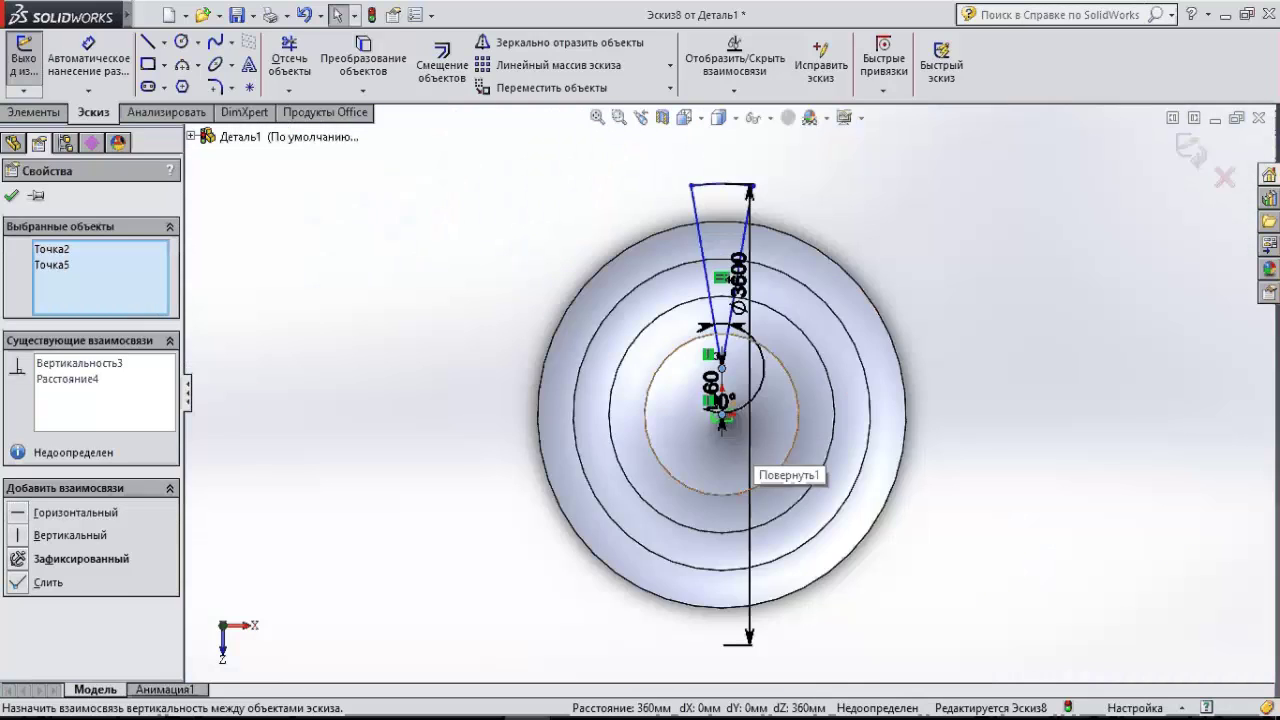
scroll(750, 195, down, 2)
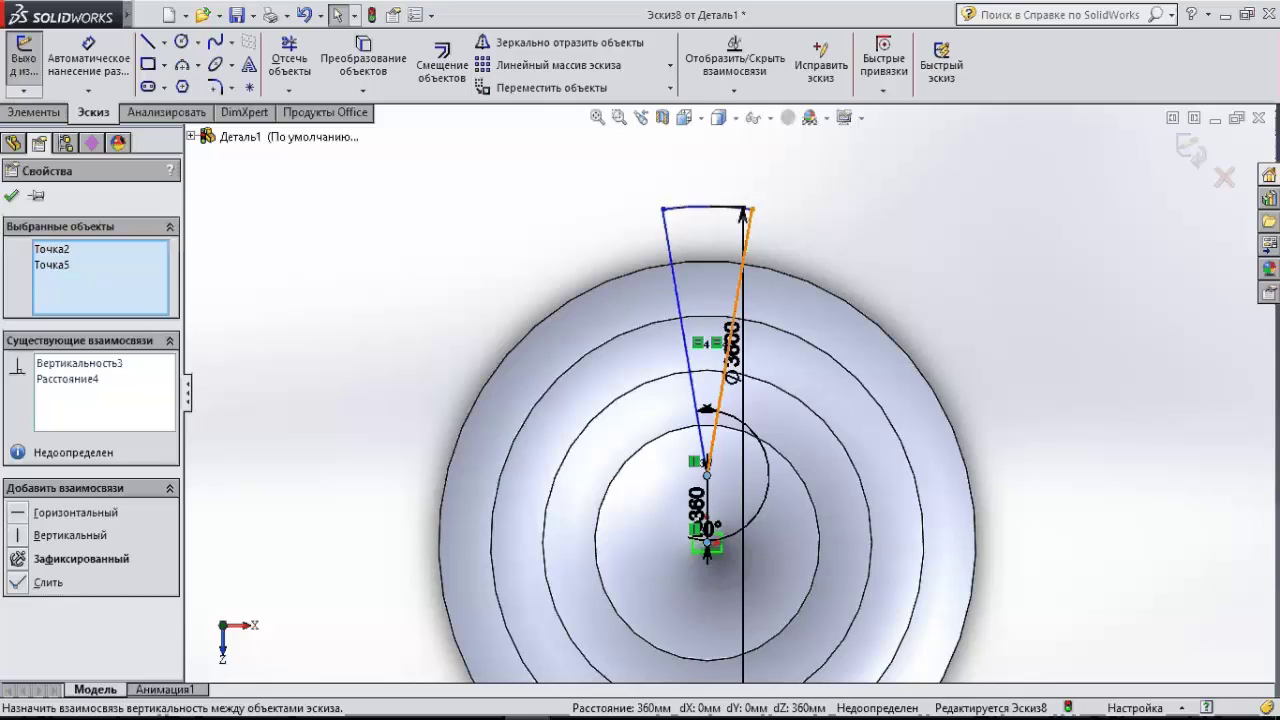
click(1190, 150)
click(1190, 150)
mouse_move(700, 400)
middle_down()
mouse_move(850, 480)
mouse_move(860, 530)
middle_up()
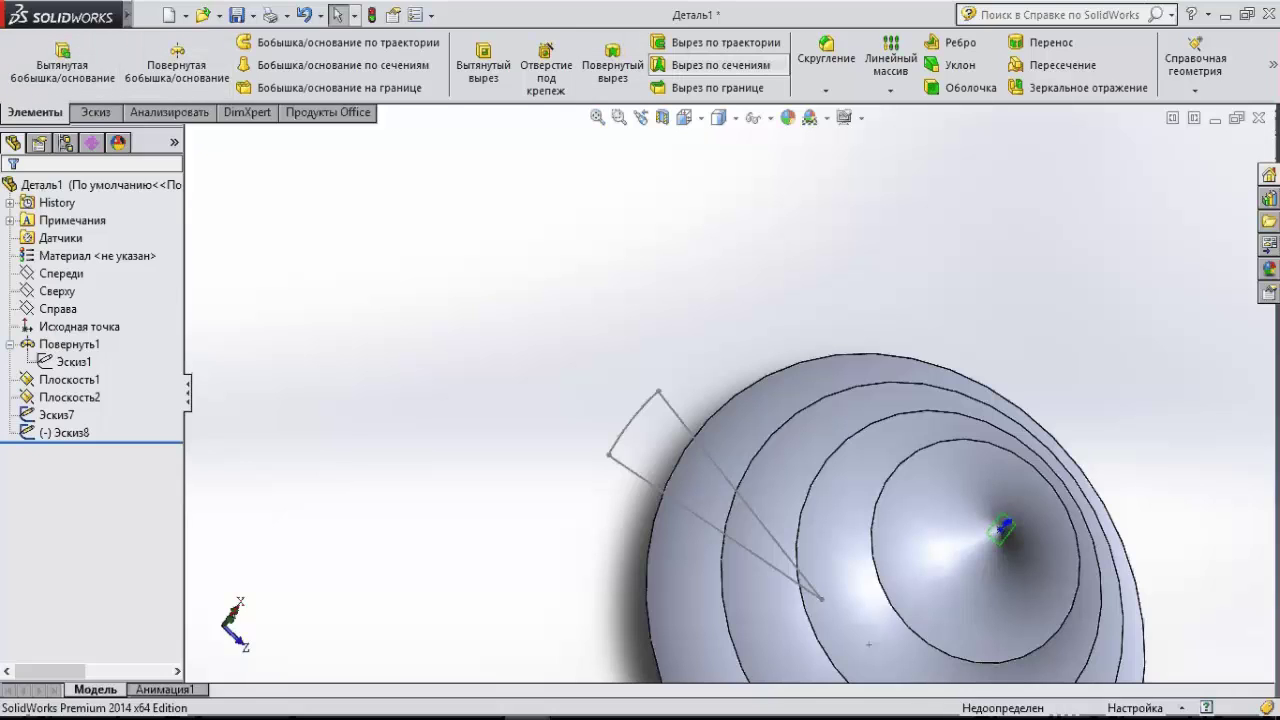
Create a lofted cut from profile Эскиз7 to Эскиз8, checking the wedge preview before confirming.
click(712, 64)
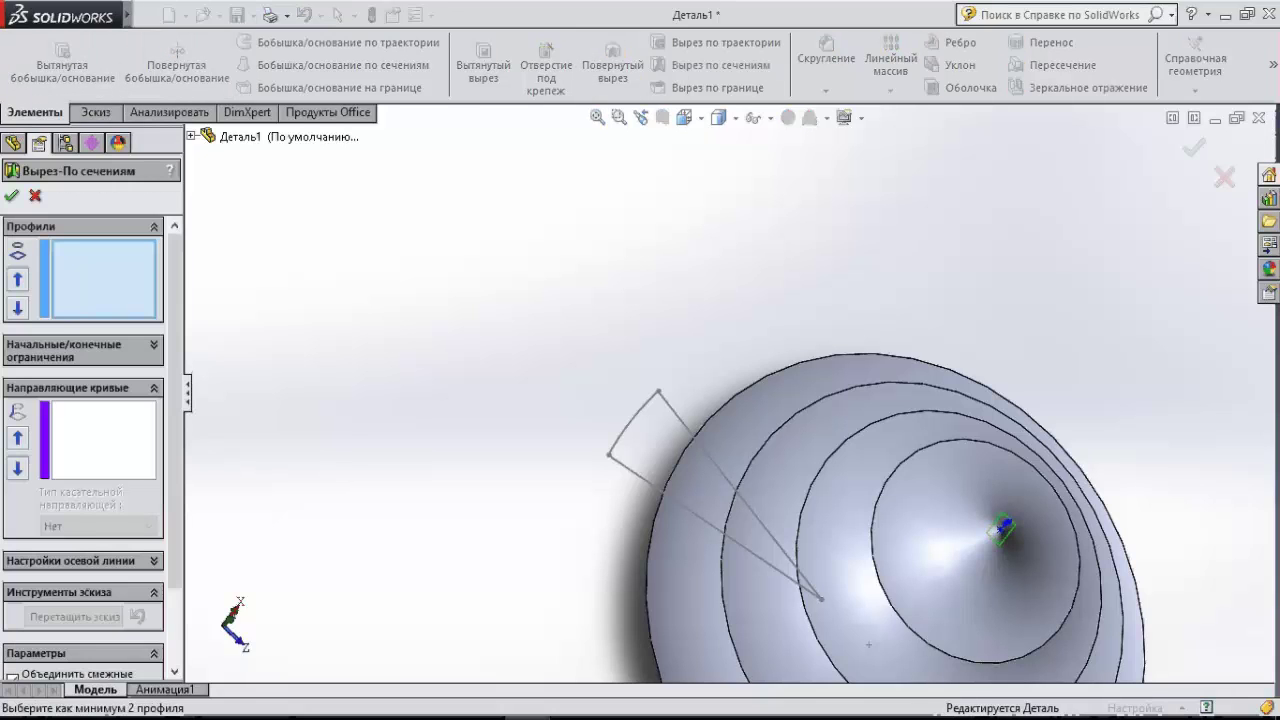
click(1001, 529)
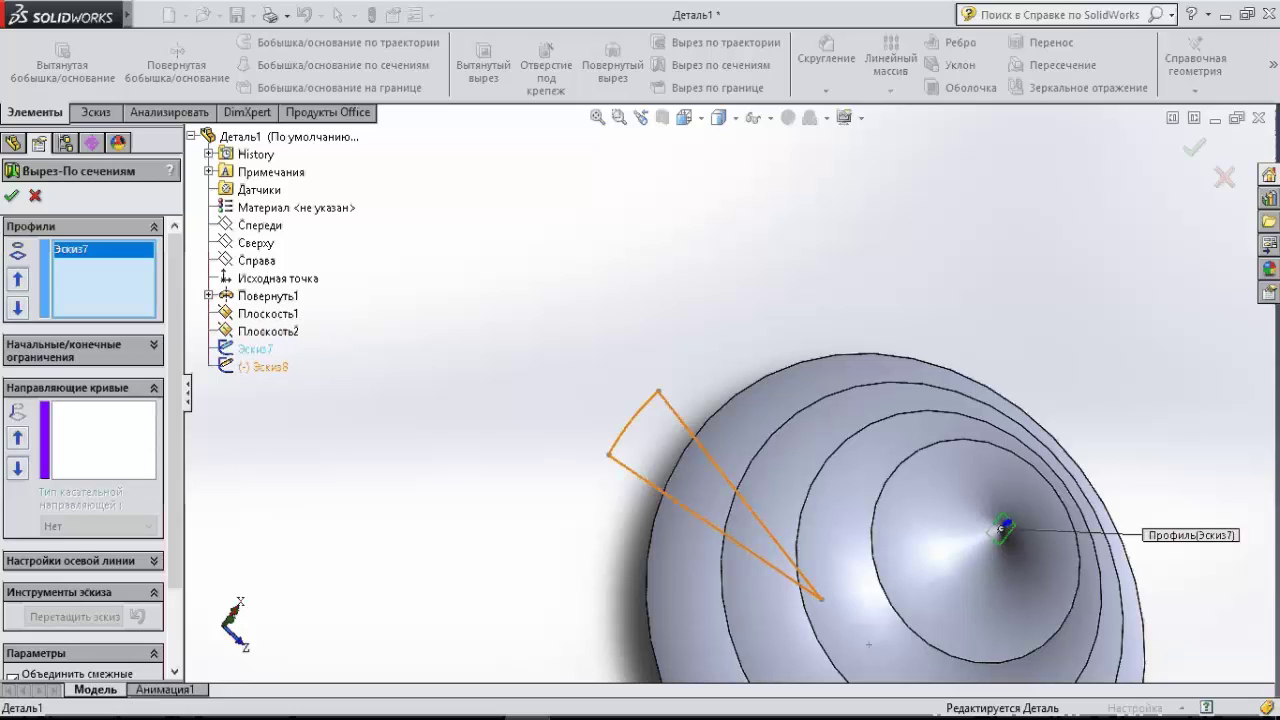
click(262, 366)
key(Up)
key(Up)
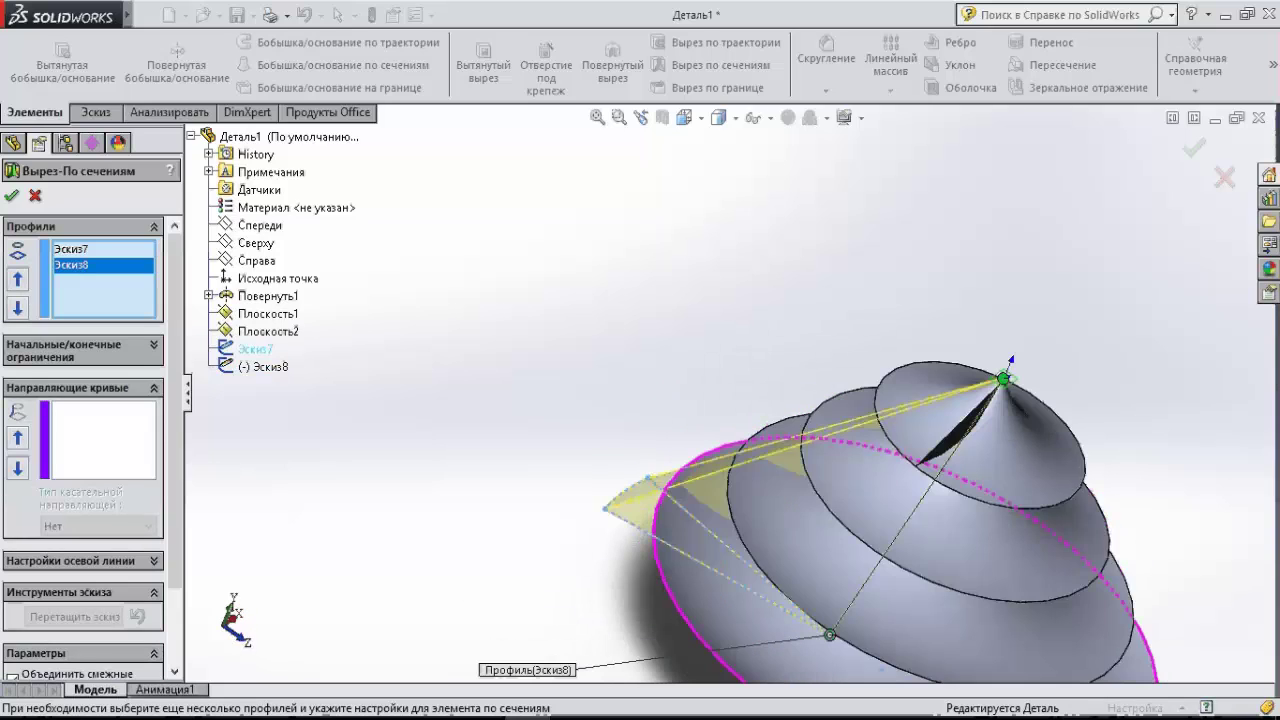
key(Down)
key(Up)
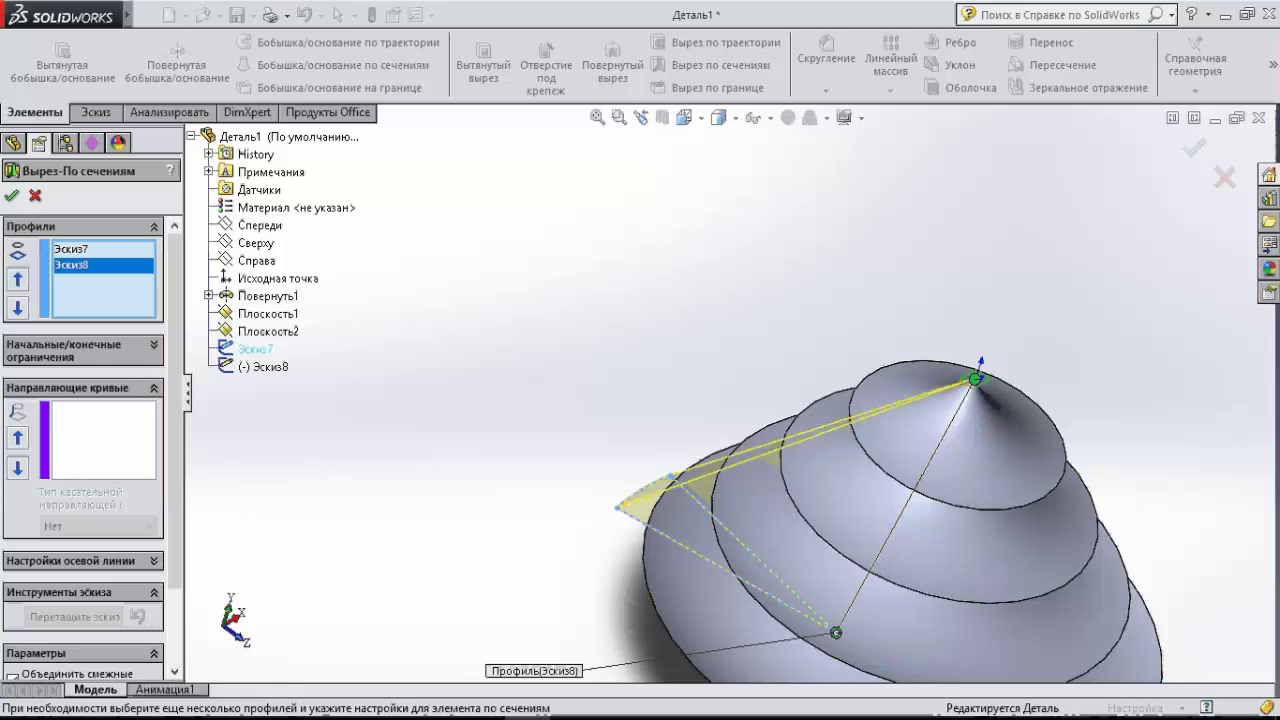
mouse_move(700, 660)
middle_down()
mouse_move(890, 682)
mouse_move(880, 640)
mouse_move(895, 675)
middle_up()
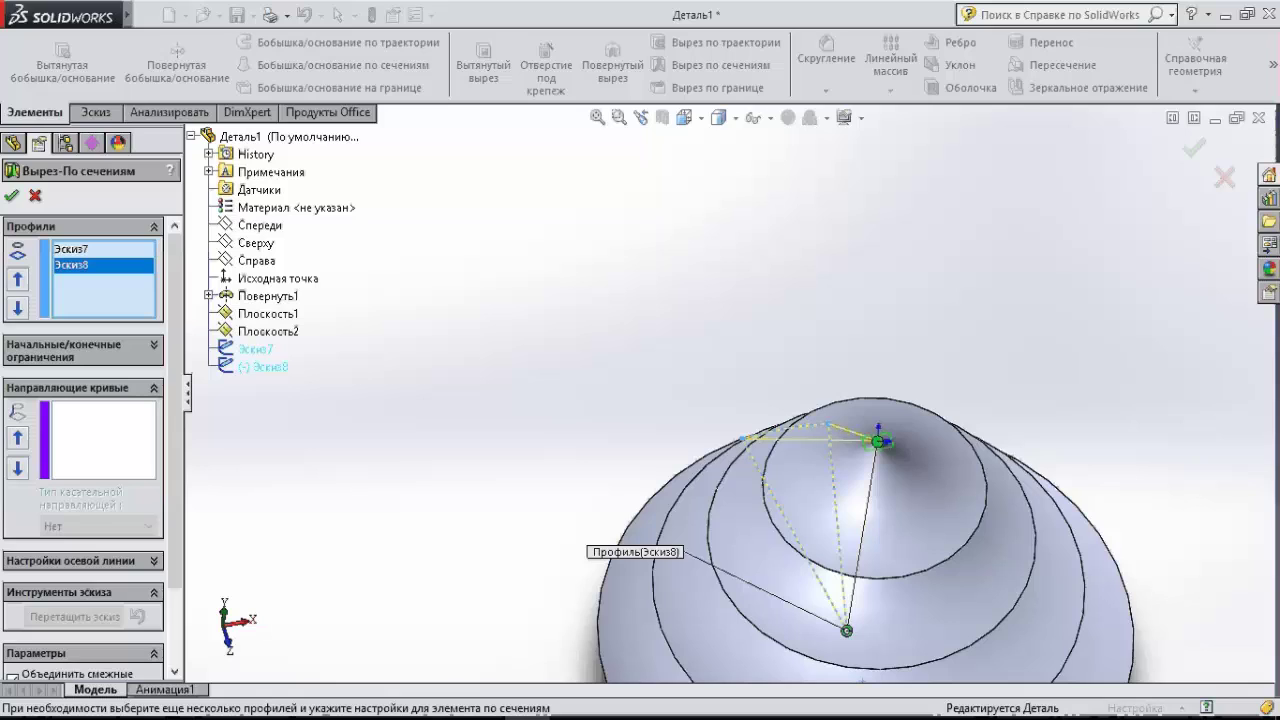
click(12, 195)
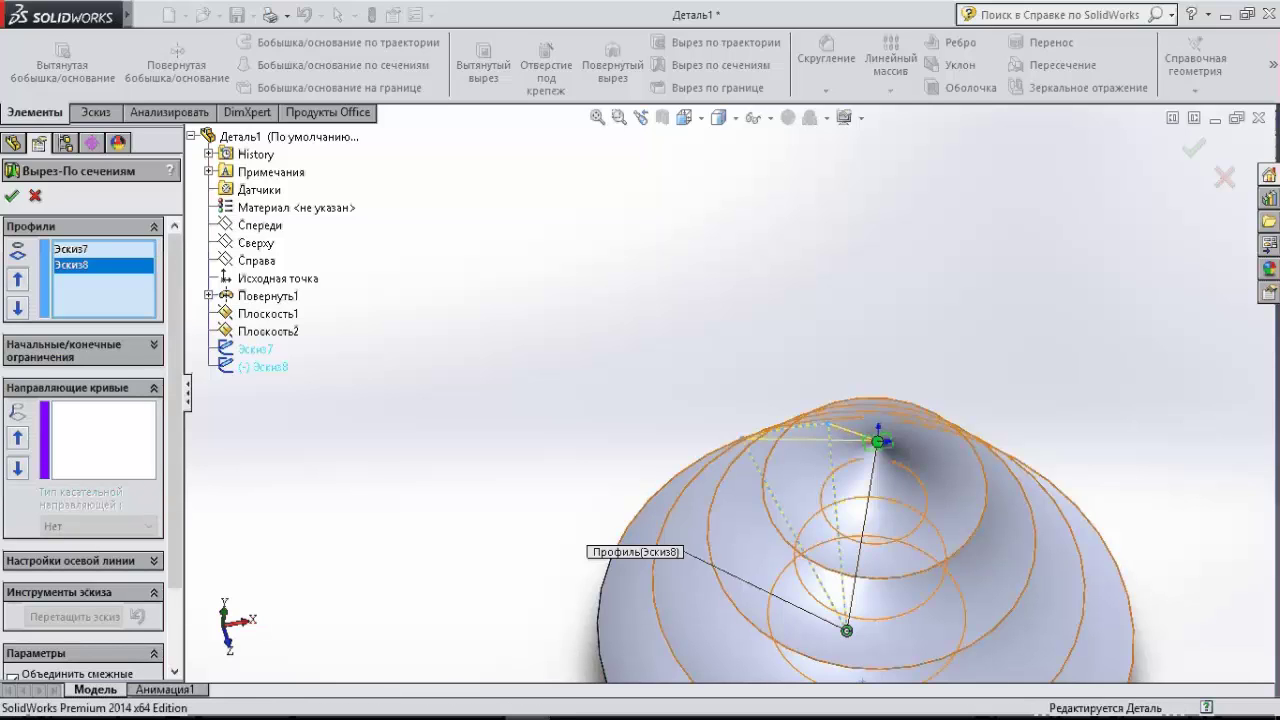
Edit Эскиз7 face-on and change its ⌀20 tip diameter to 50 mm.
click(9, 415)
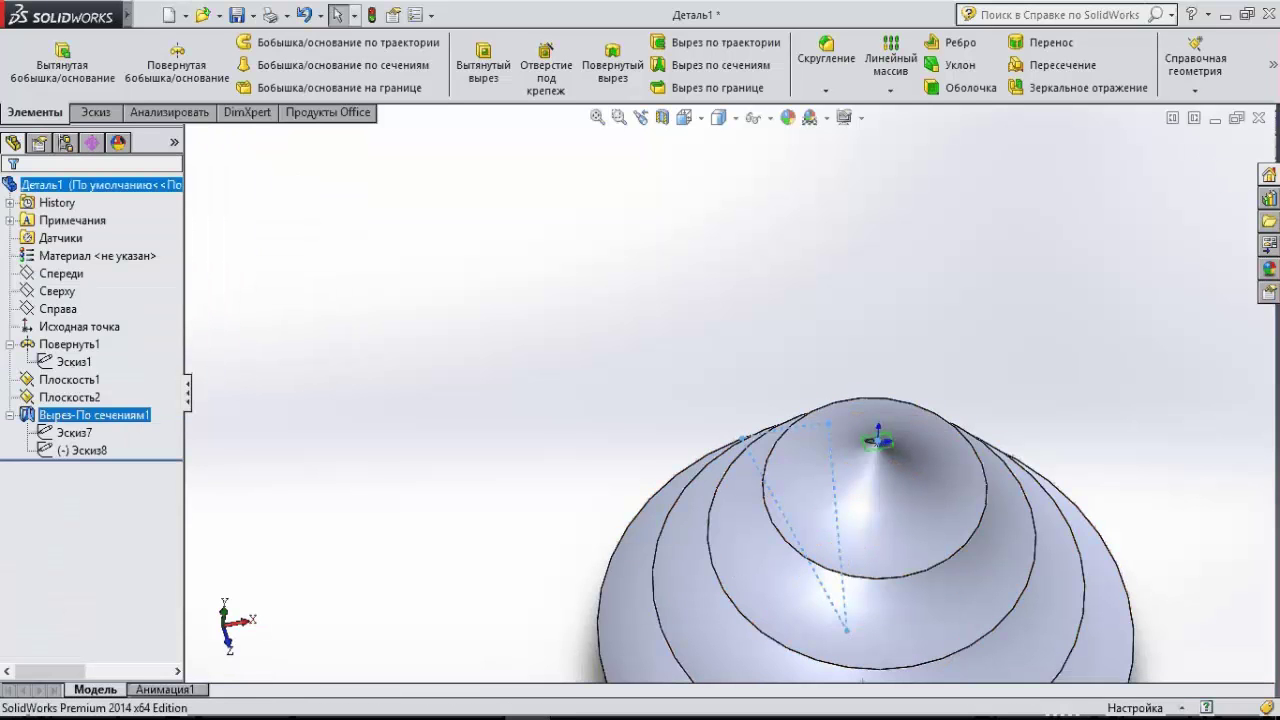
right_click(70, 432)
click(98, 375)
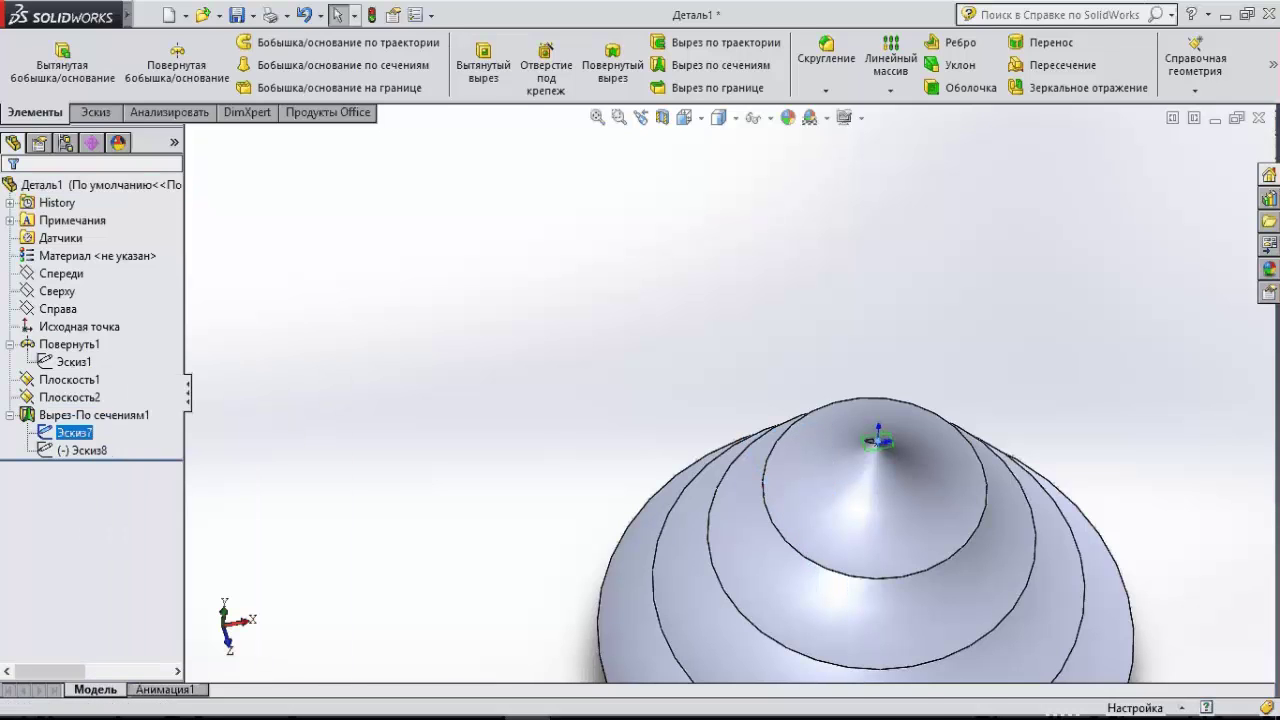
key(space)
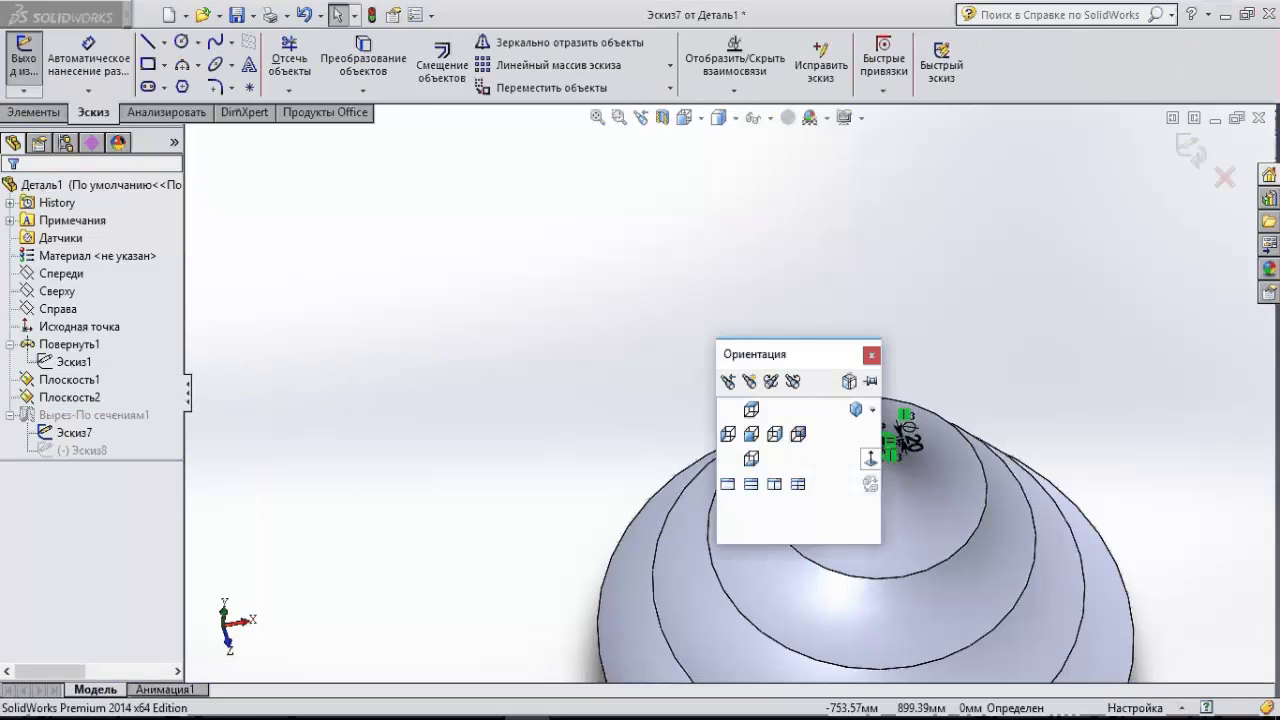
key(ctrl+8)
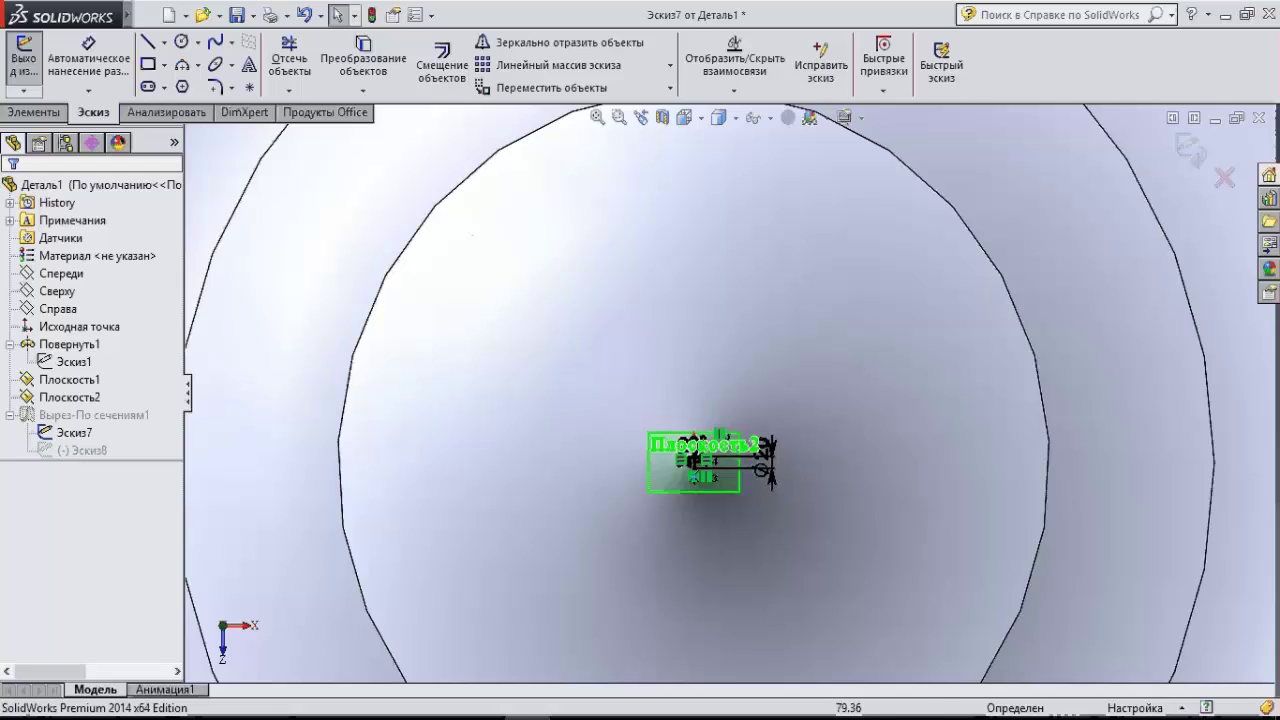
scroll(745, 484, down, 5)
click(806, 418)
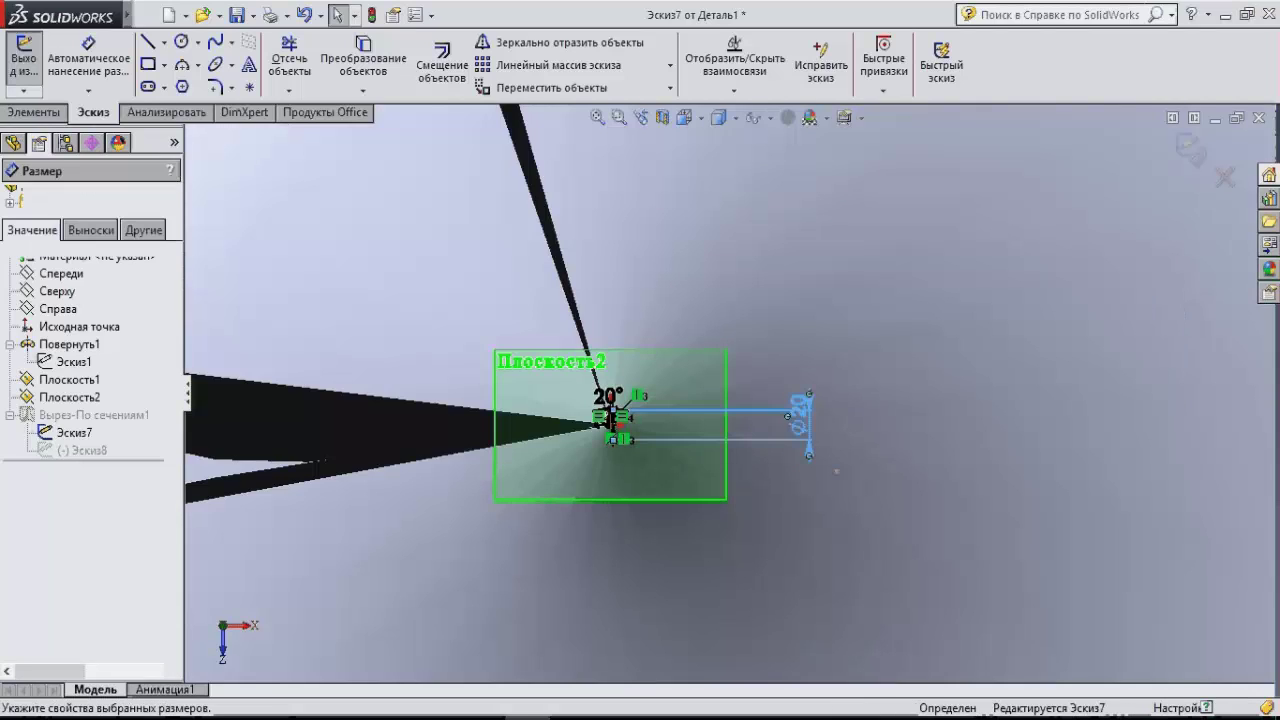
double_click(806, 418)
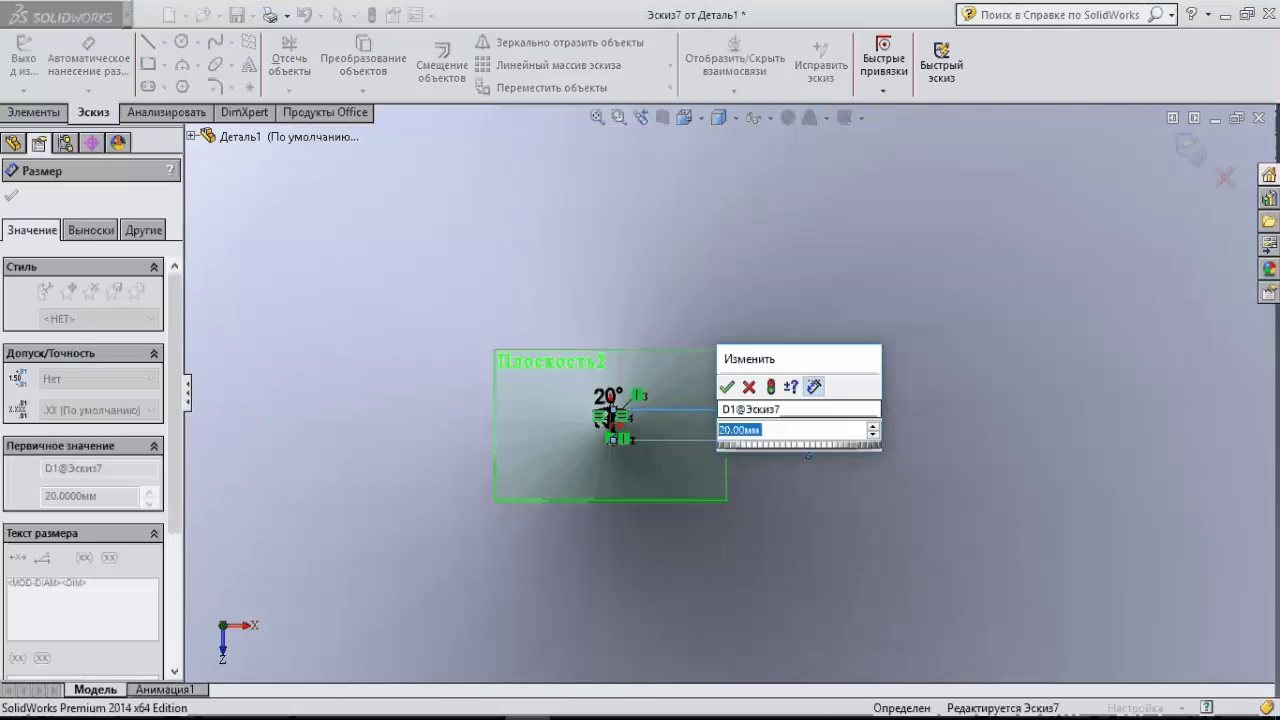
key(Return)
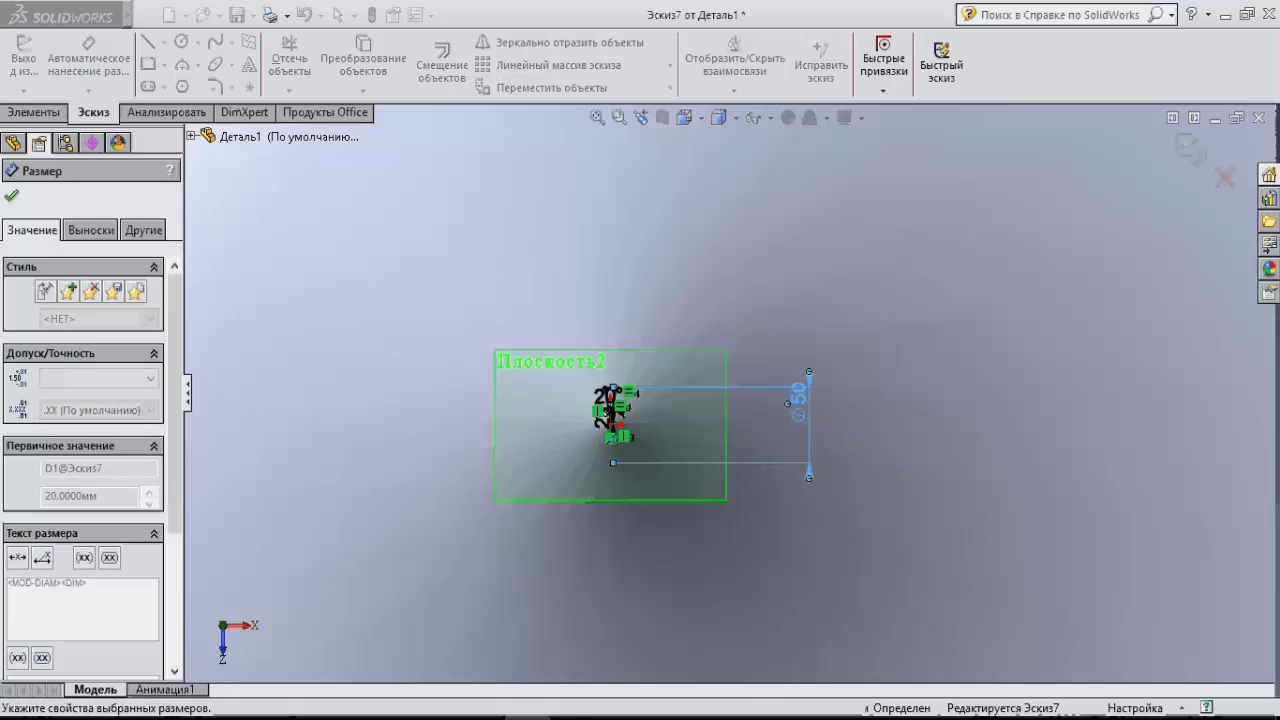
Change the tip diameter again to 200 mm and rebuild the cut.
scroll(729, 392, up, 3)
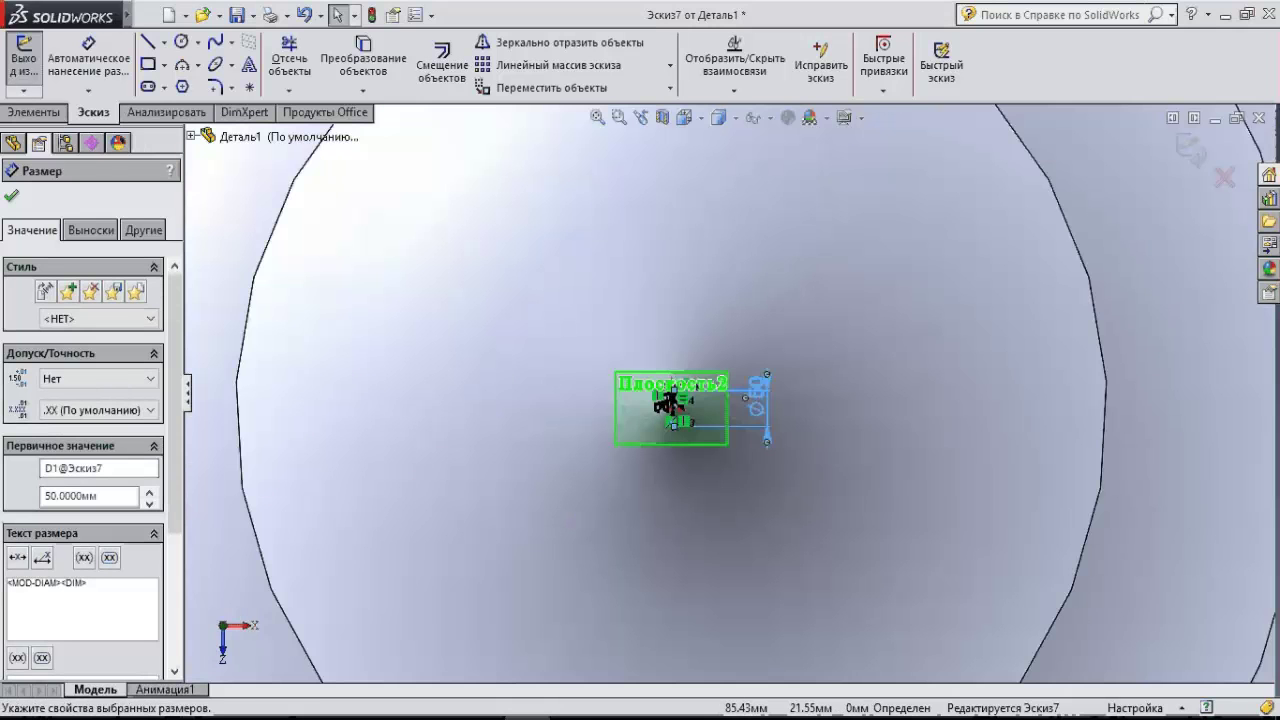
scroll(729, 425, up, 2)
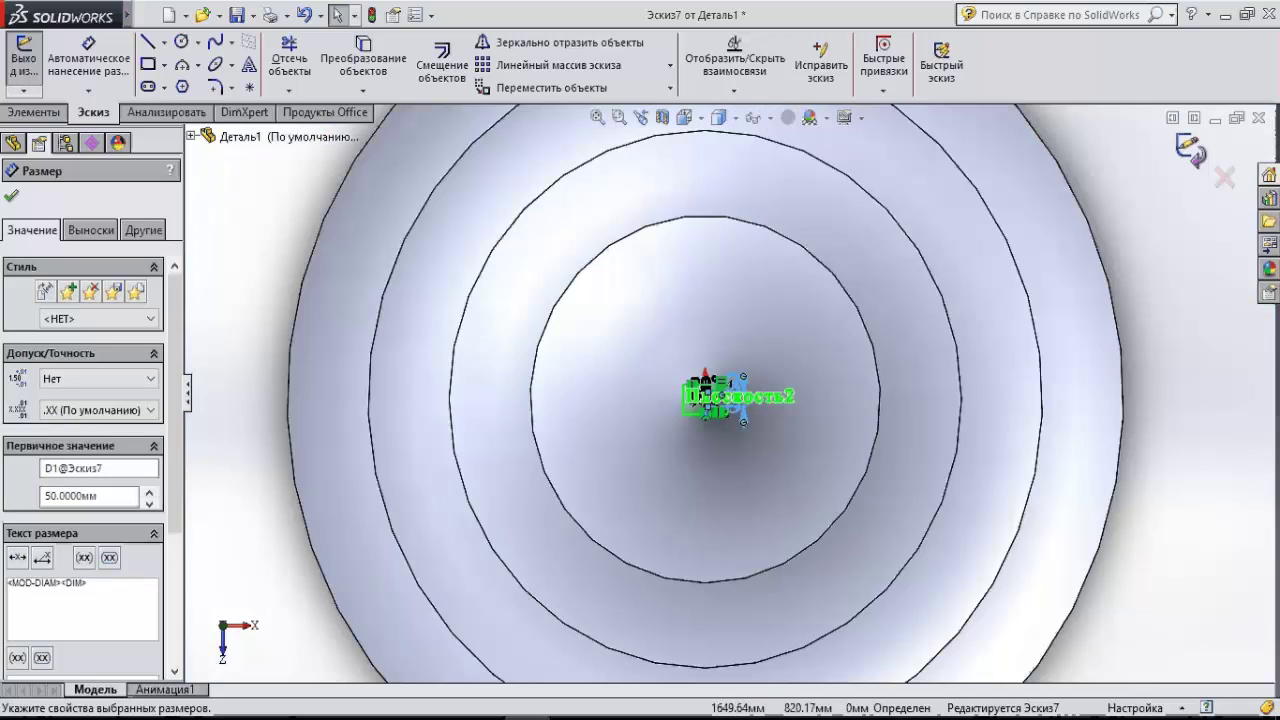
double_click(703, 391)
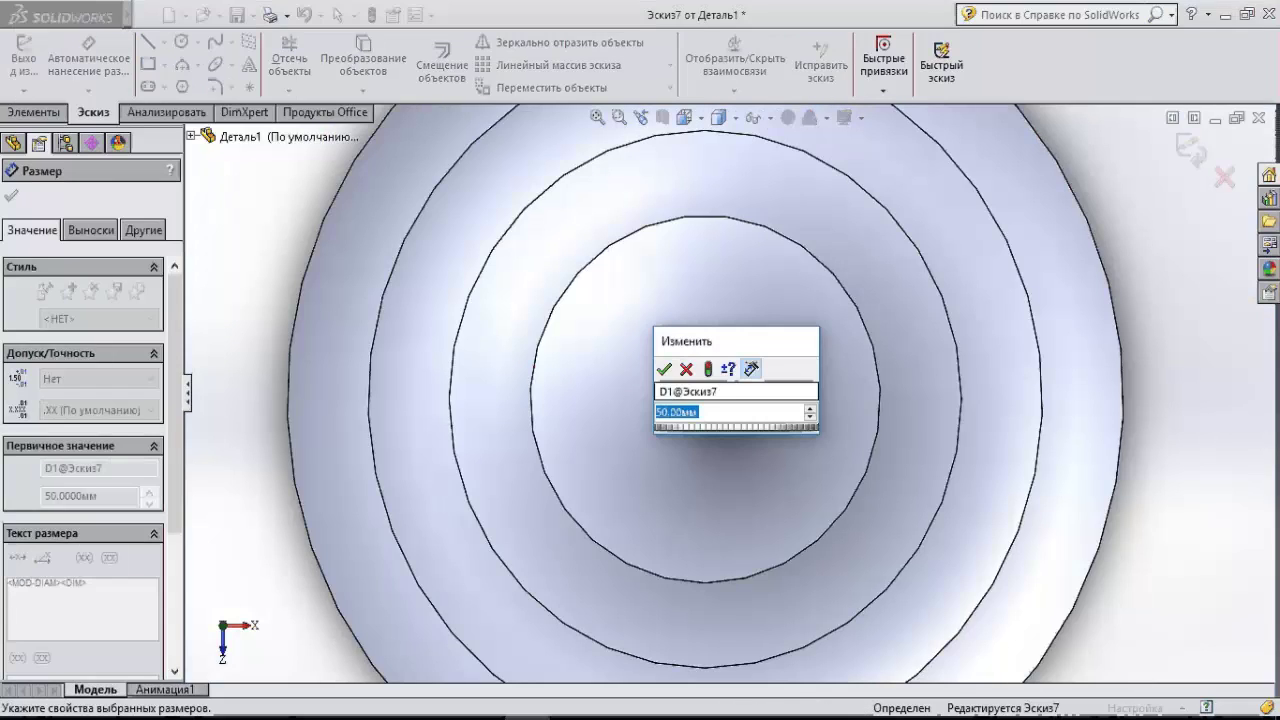
text(200)
key(Return)
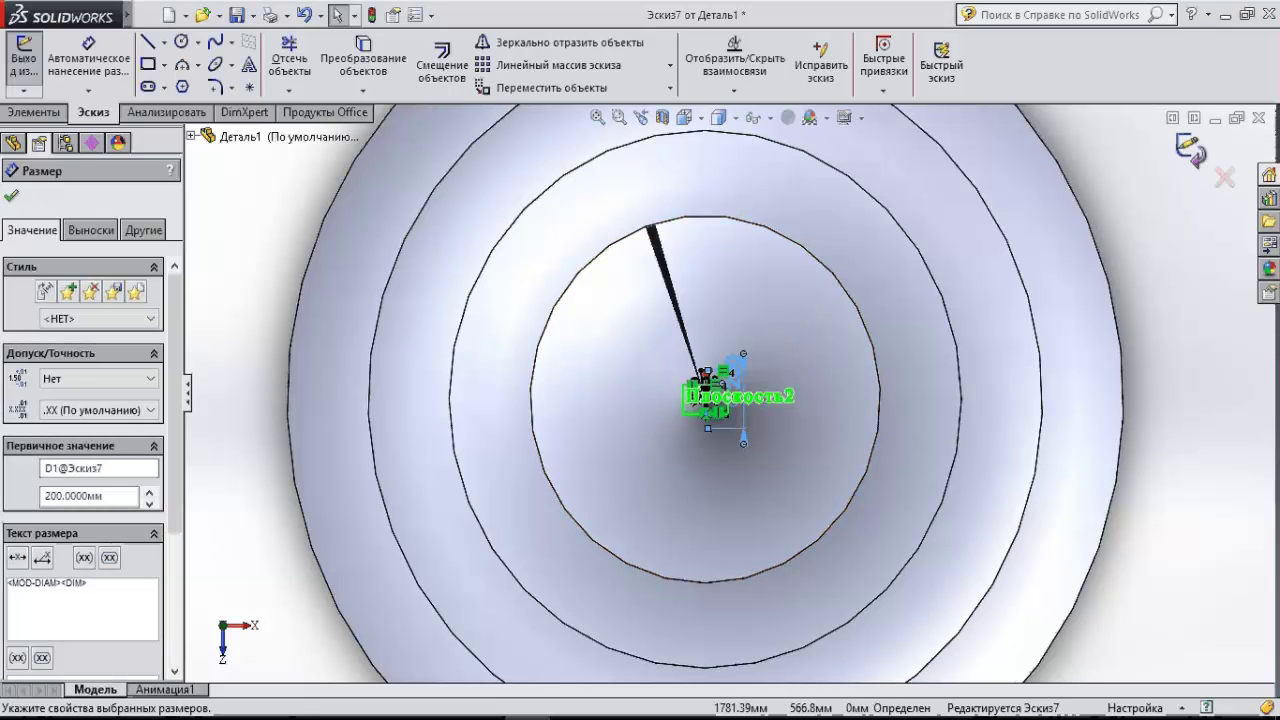
key(Escape)
key(ctrl+b)
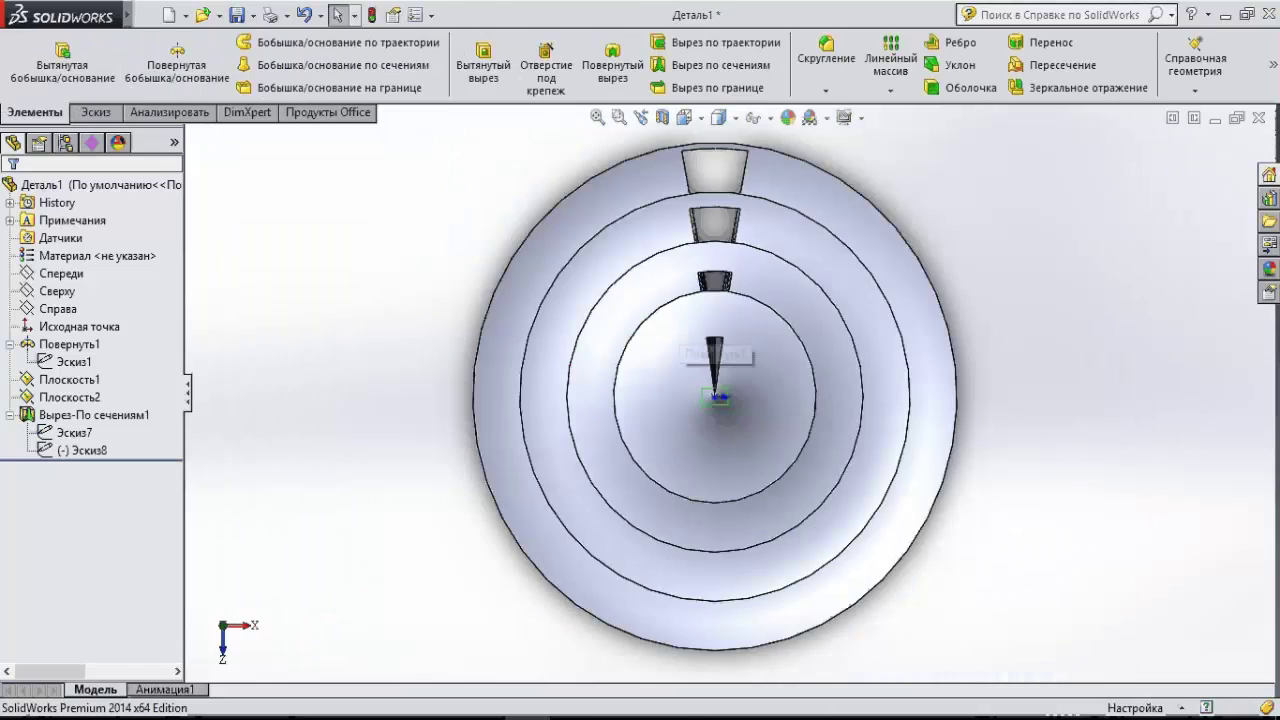
Change Эскиз8's 3600 mm outer diameter to 5000 mm.
click(82, 450)
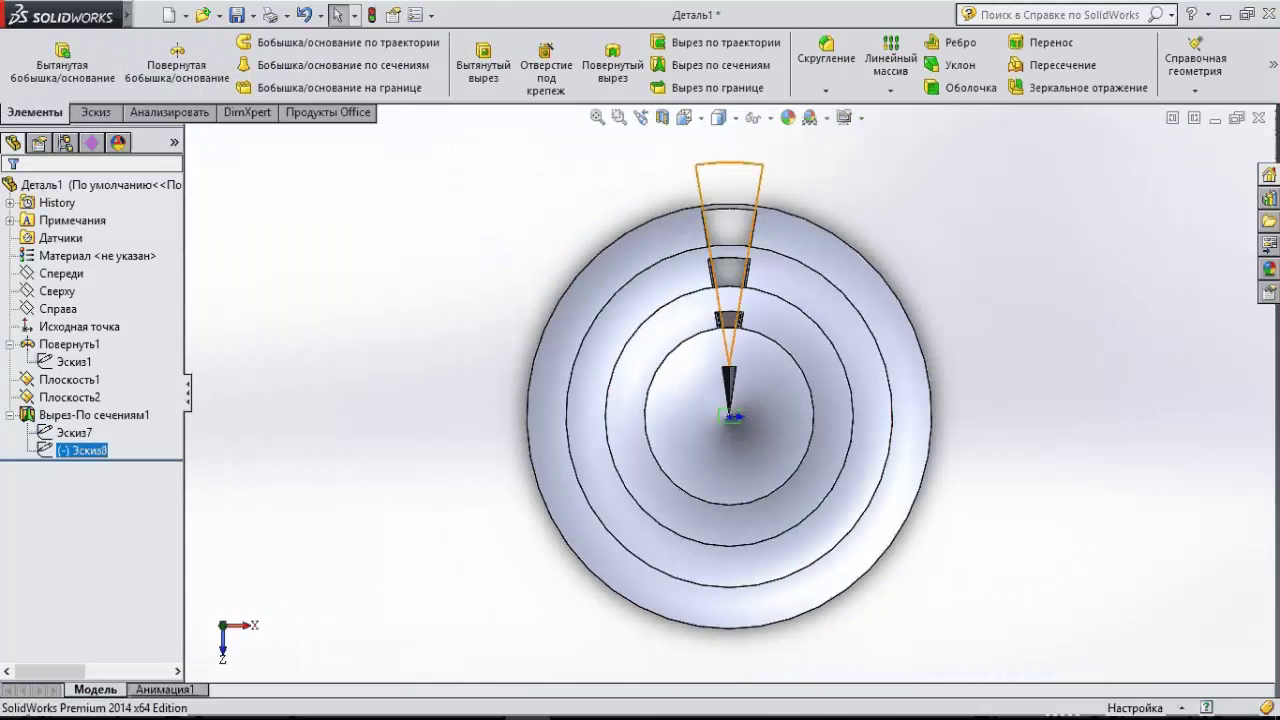
right_click(70, 451)
click(82, 397)
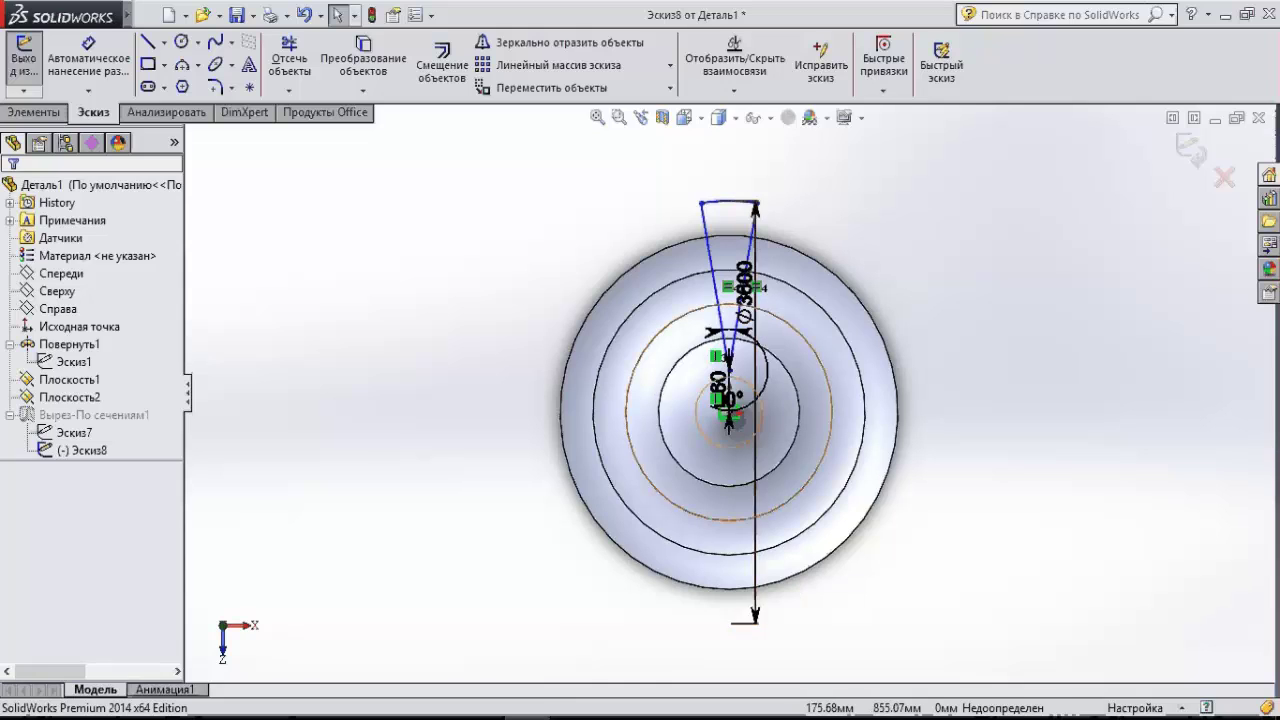
double_click(744, 290)
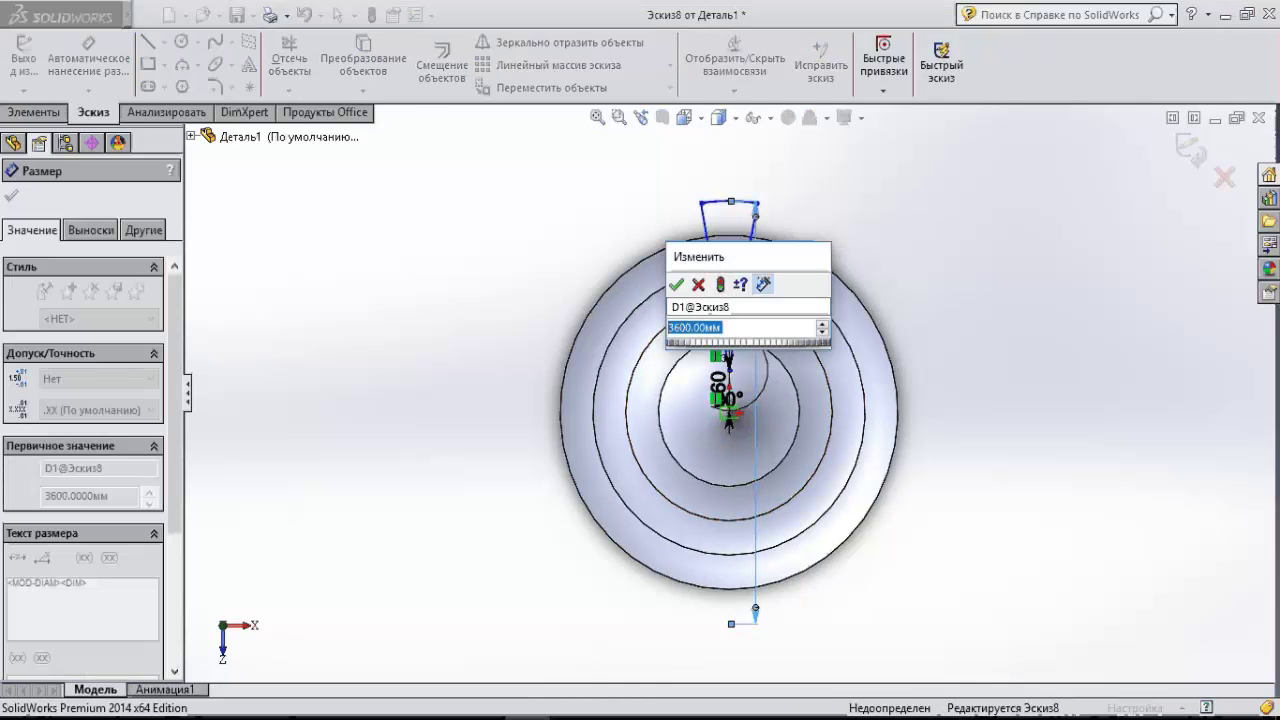
text(5000)
key(Return)
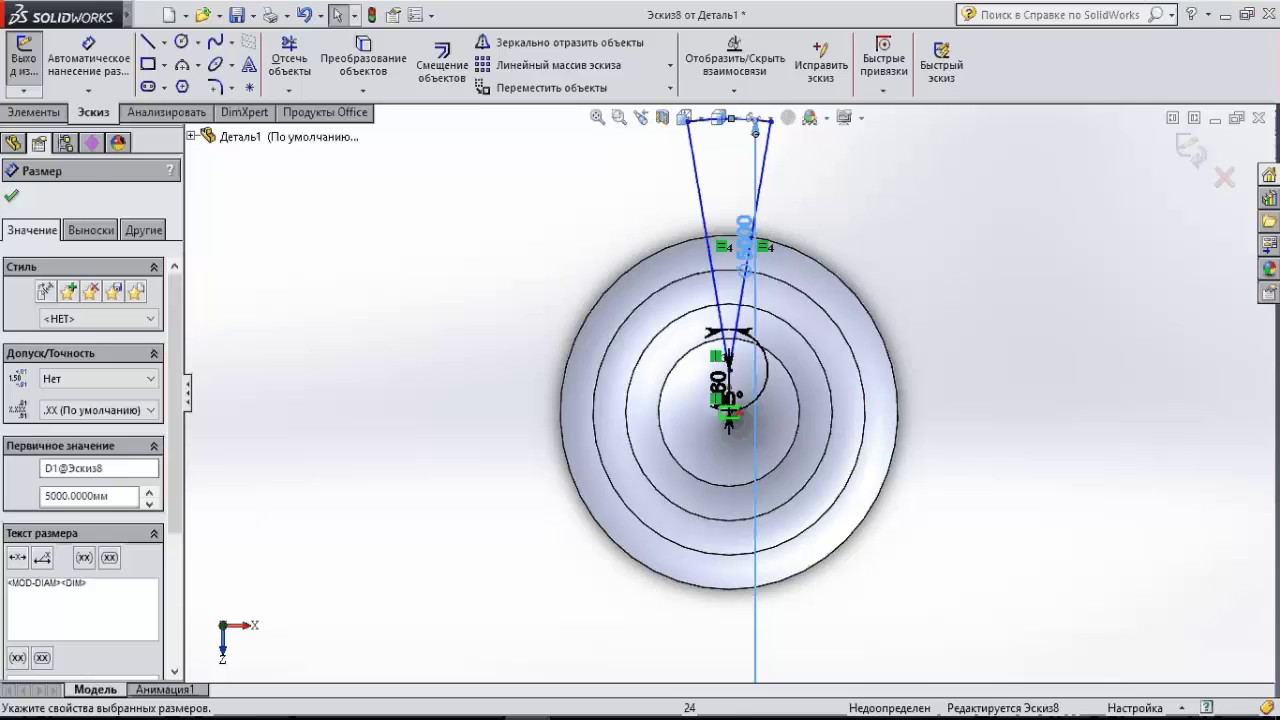
scroll(728, 405, down, 3)
key(Escape)
Rebuild the cut and reopen Эскиз7 for editing from an oblique view.
key(ctrl+b)
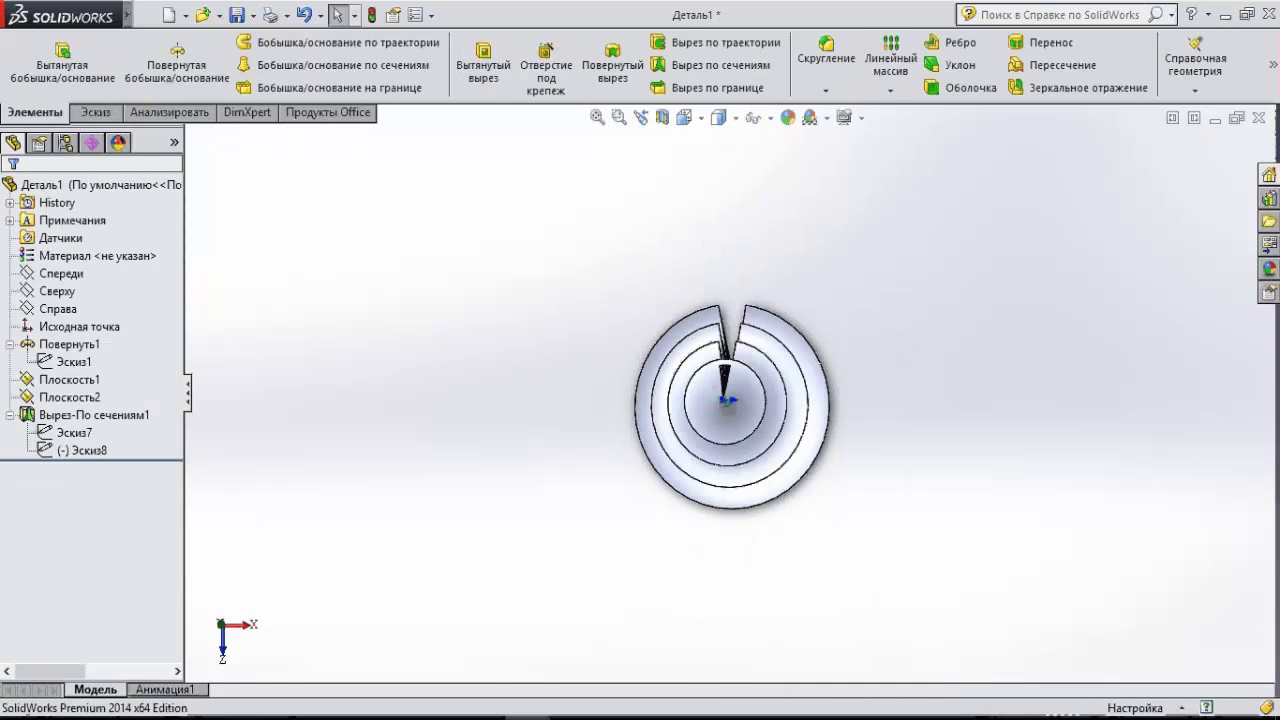
middle_drag(728, 400, 850, 362)
scroll(766, 363, down, 3)
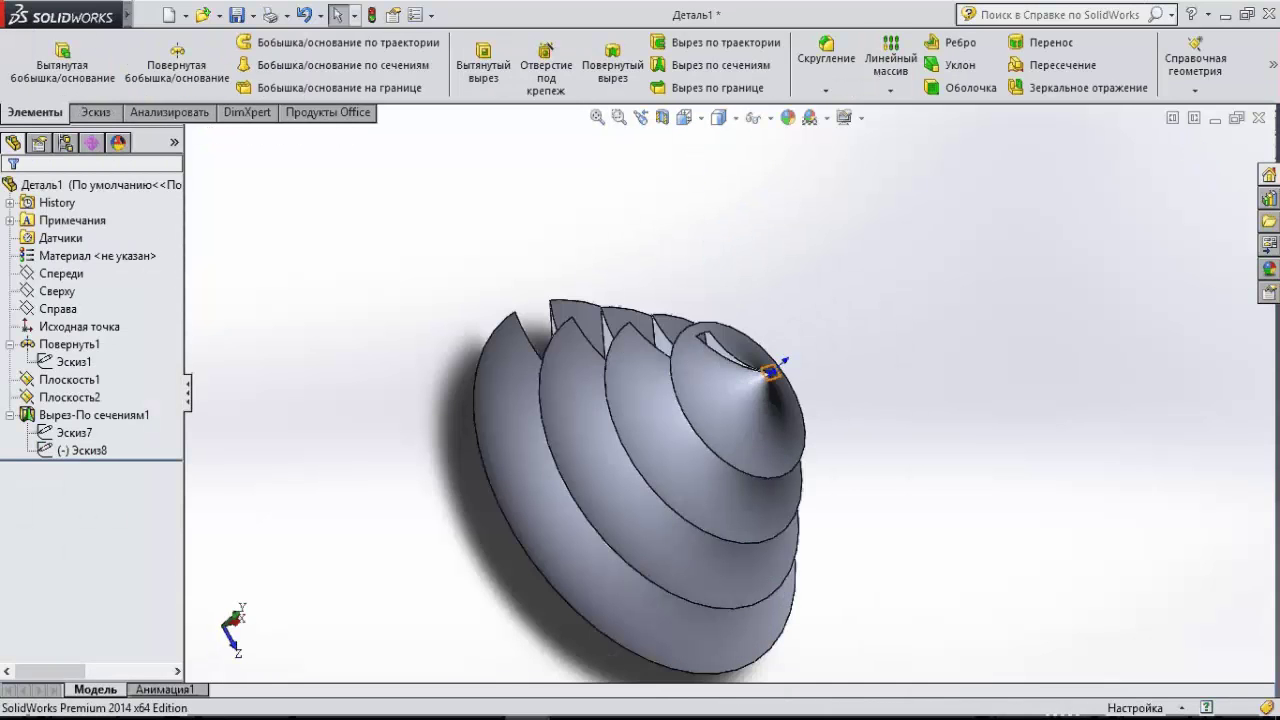
scroll(760, 368, down, 5)
click(82, 450)
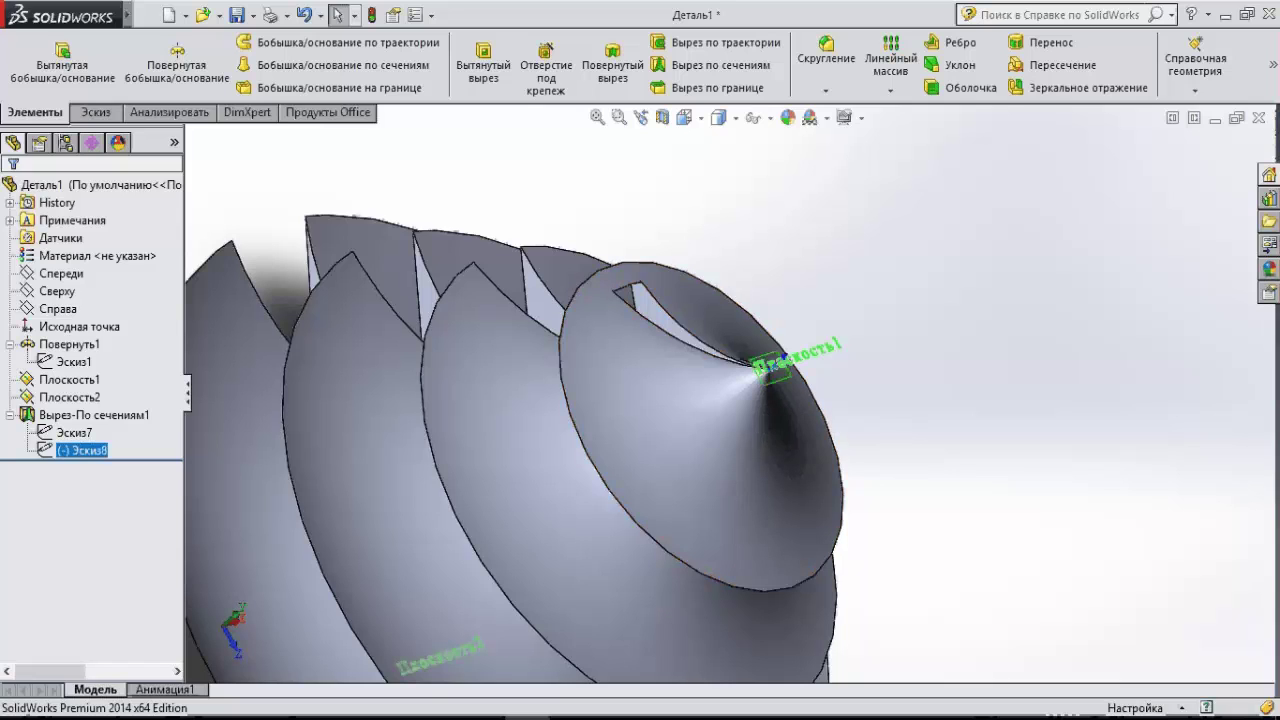
click(74, 432)
right_click(74, 432)
key(Escape)
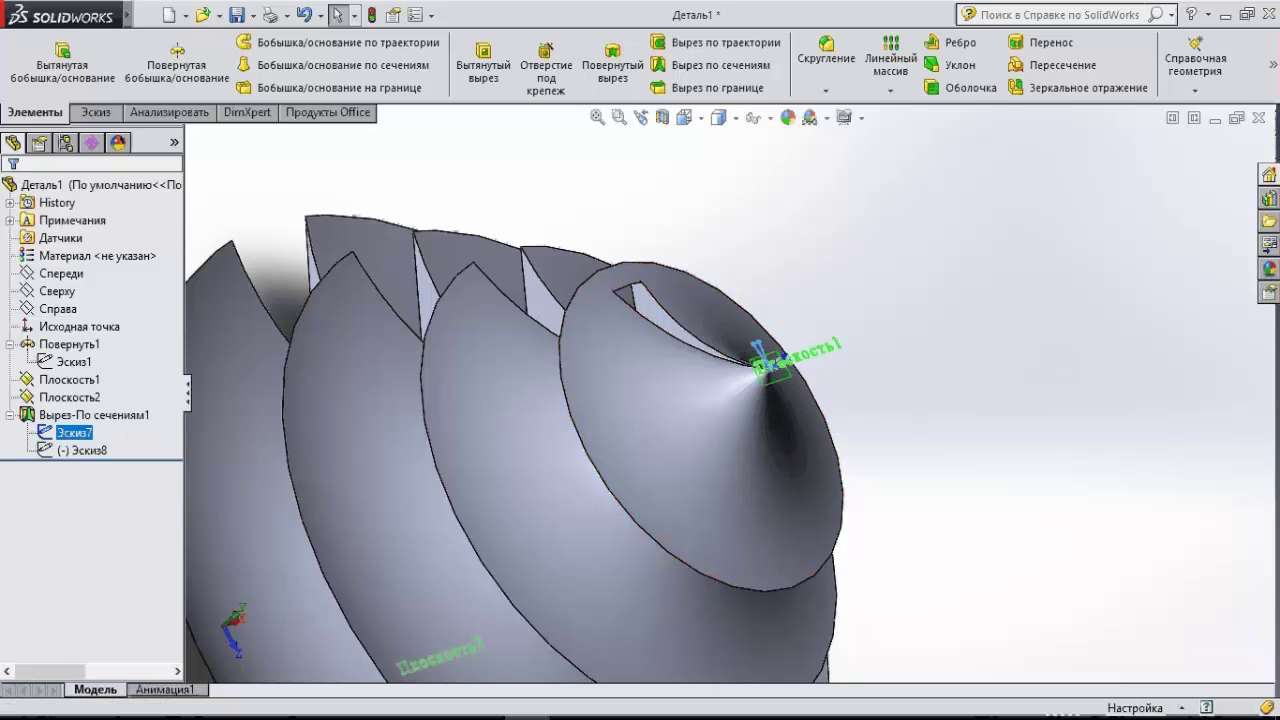
Change the tip dimension from 200 to 500 mm and exit the sketch.
click(762, 352)
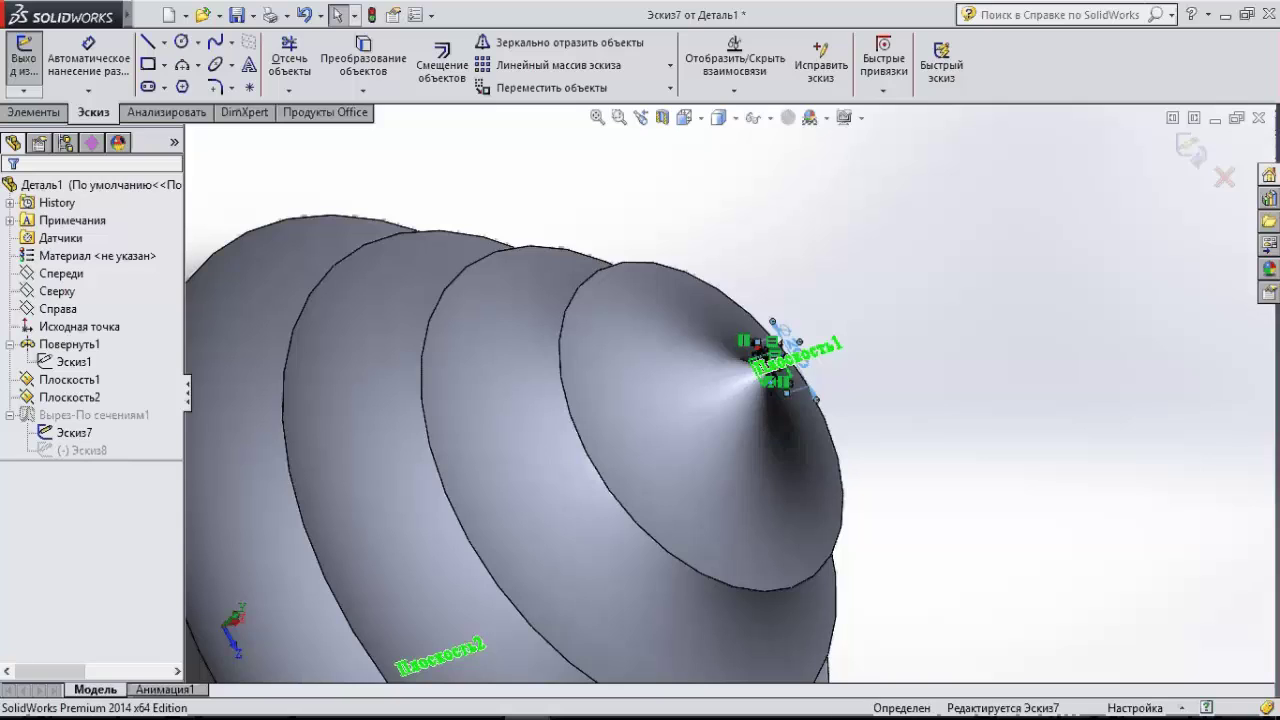
click(780, 330)
text(200)
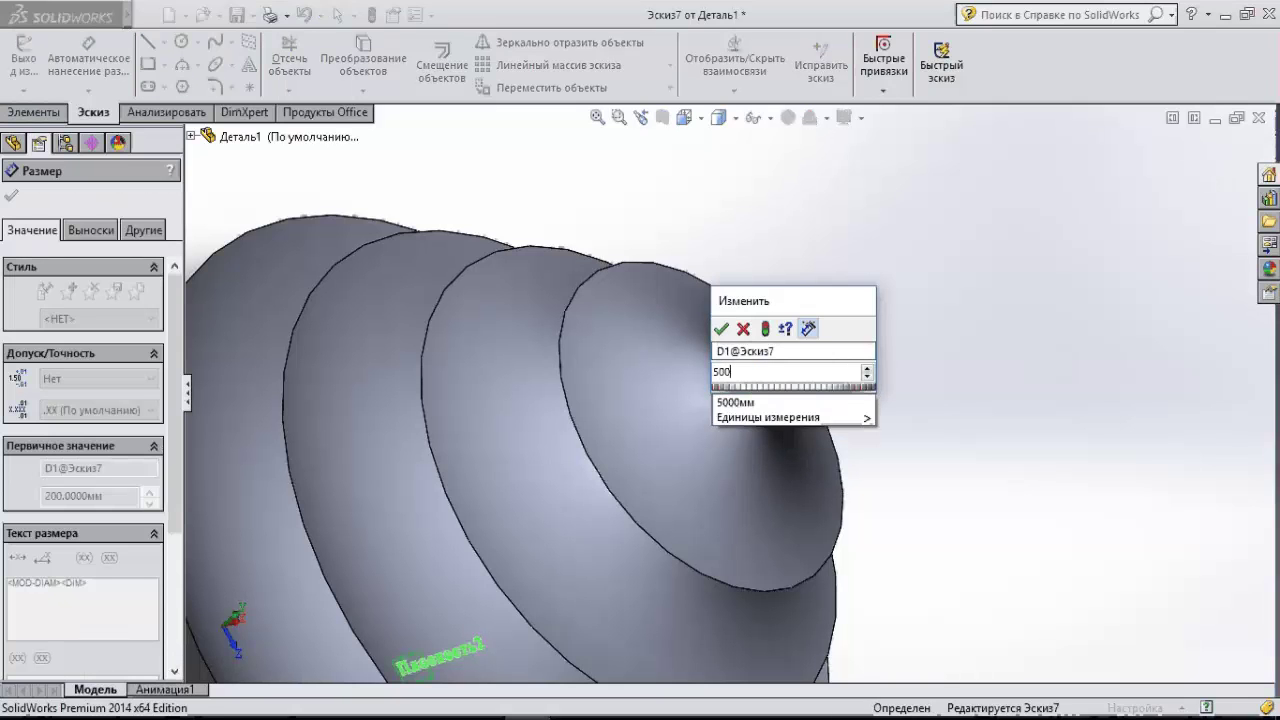
key(Return)
click(1190, 148)
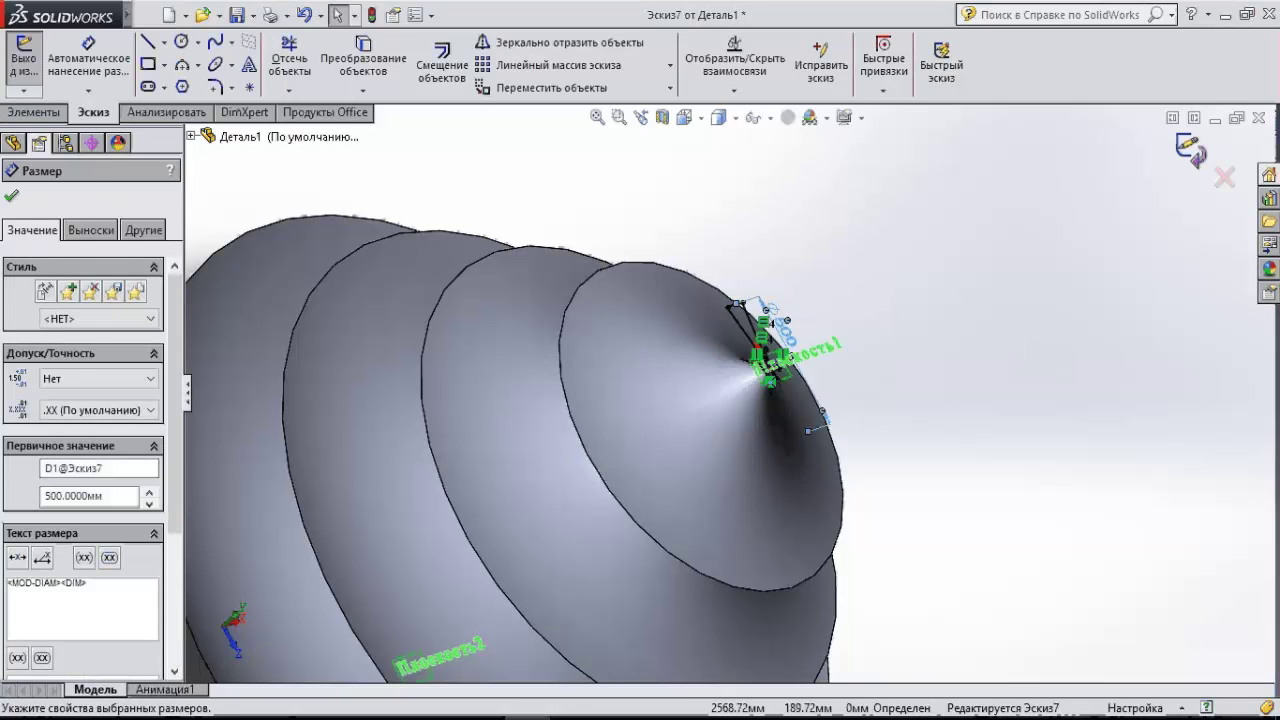
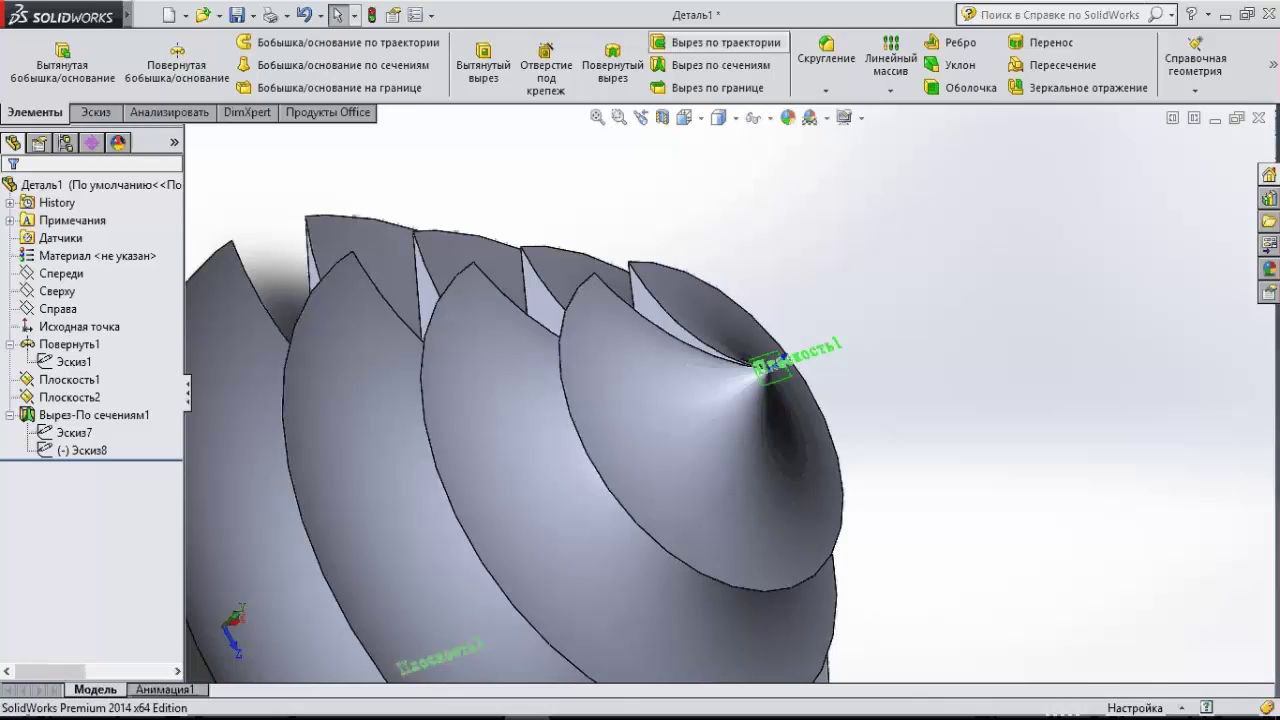
Start a circular pattern and show the model's axes in the view.
click(283, 14)
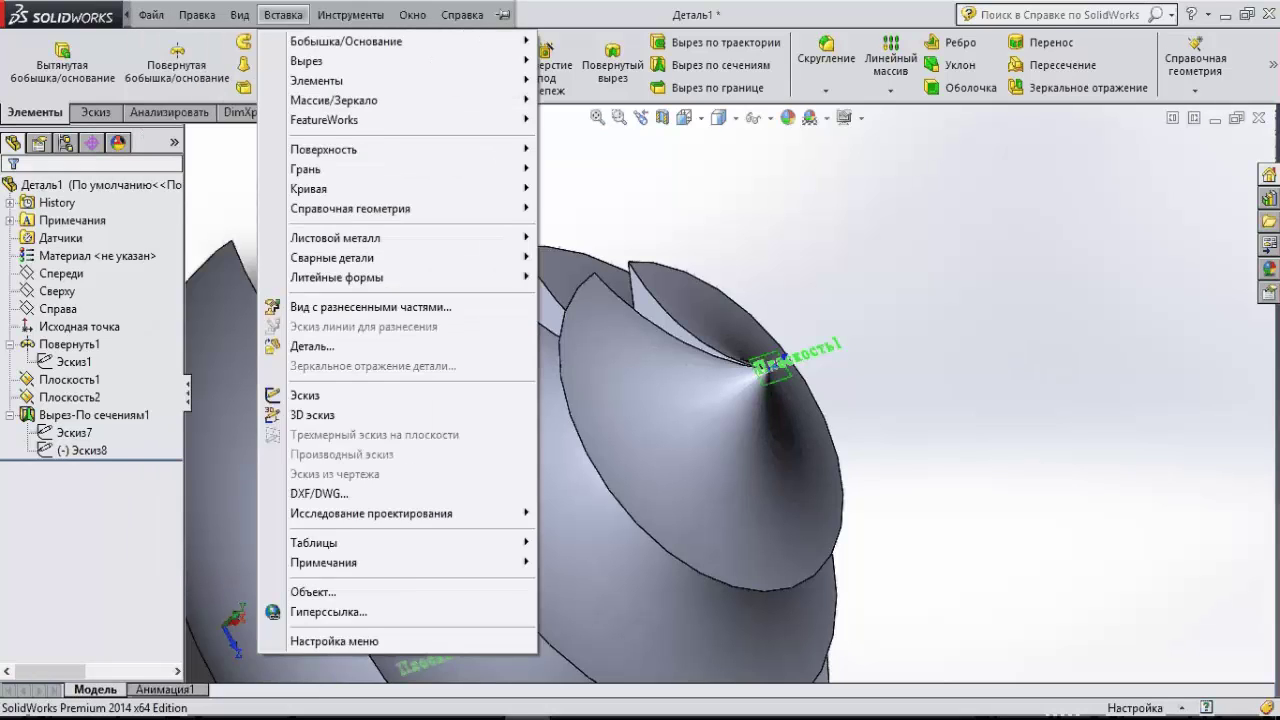
mouse_move(334, 100)
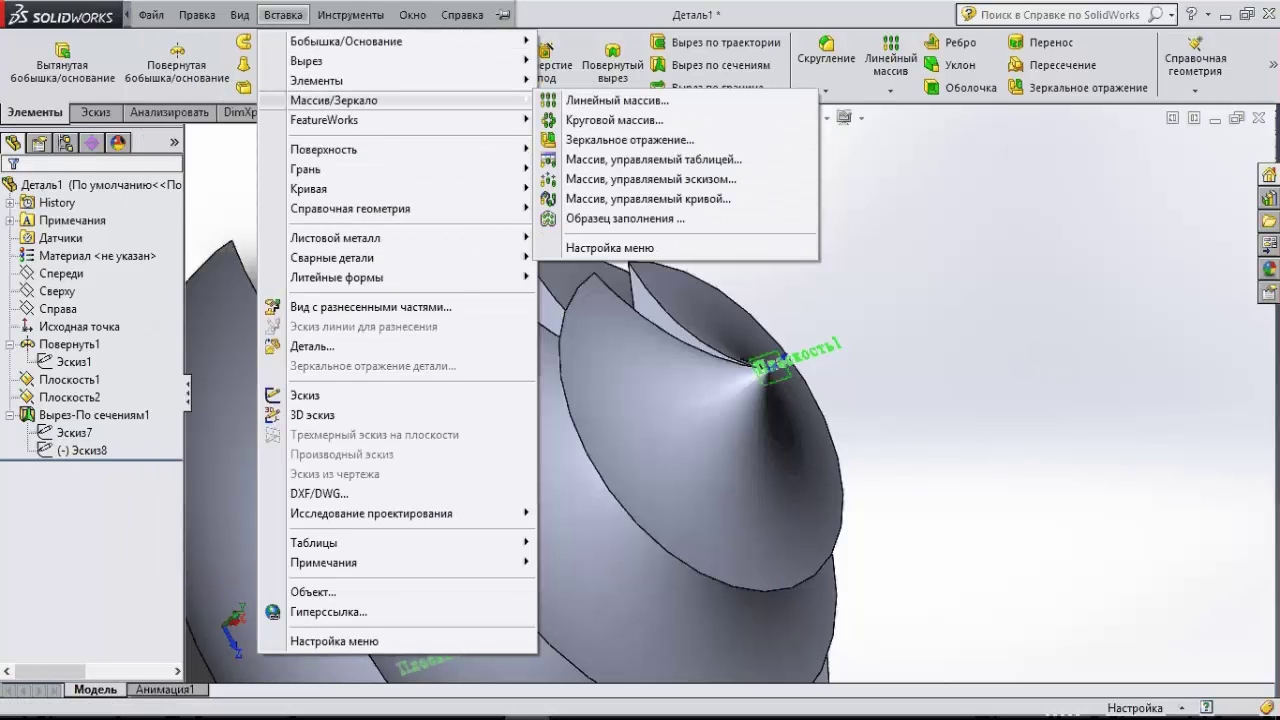
click(614, 119)
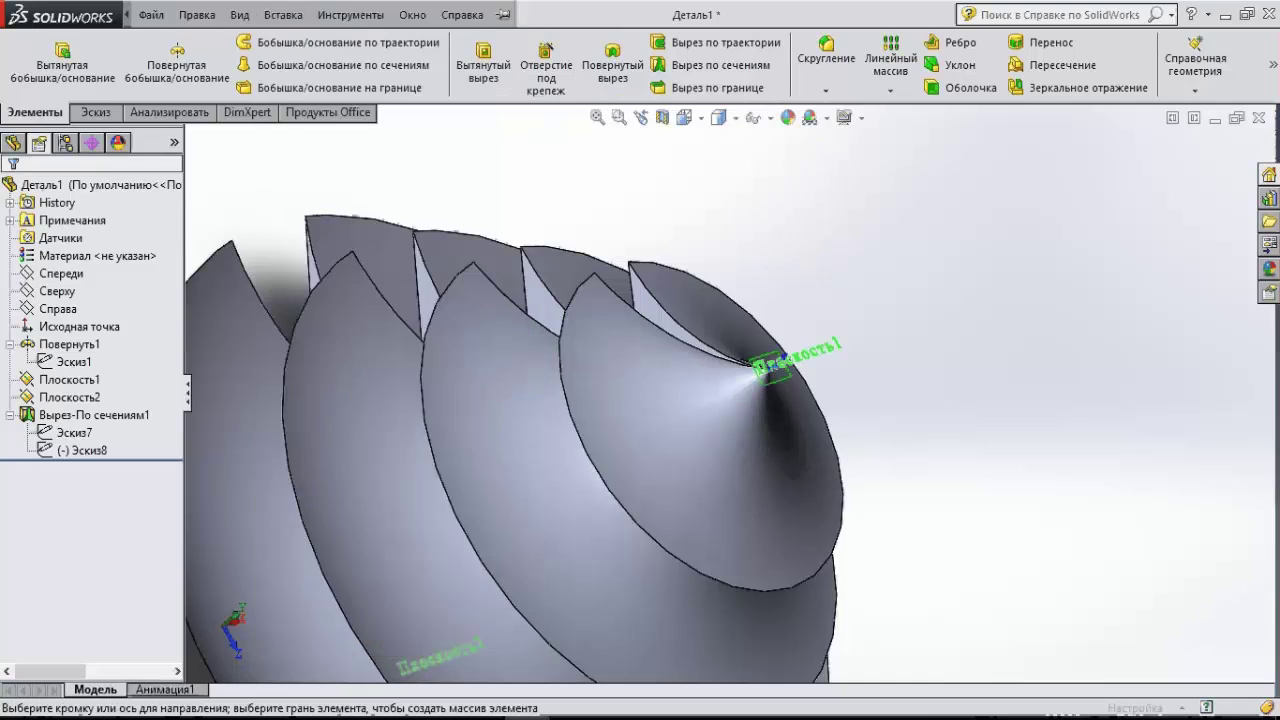
middle_drag(755, 378, 685, 398)
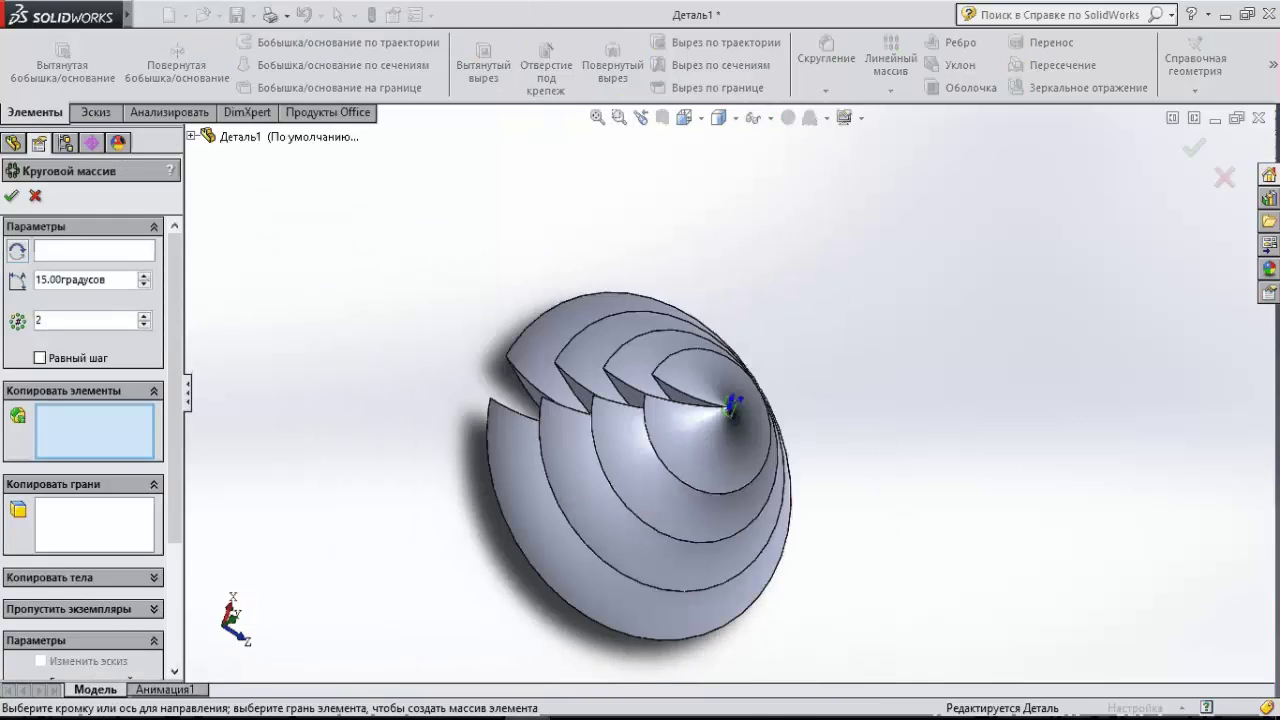
click(769, 118)
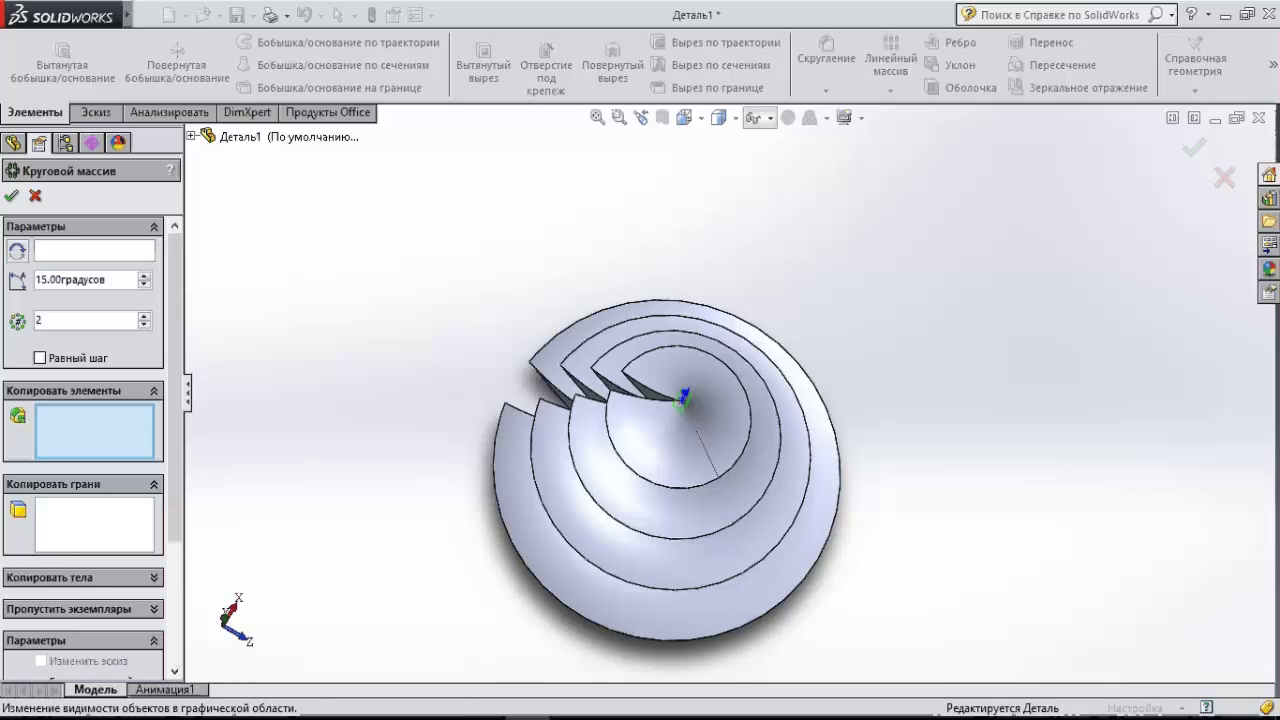
click(769, 118)
click(778, 166)
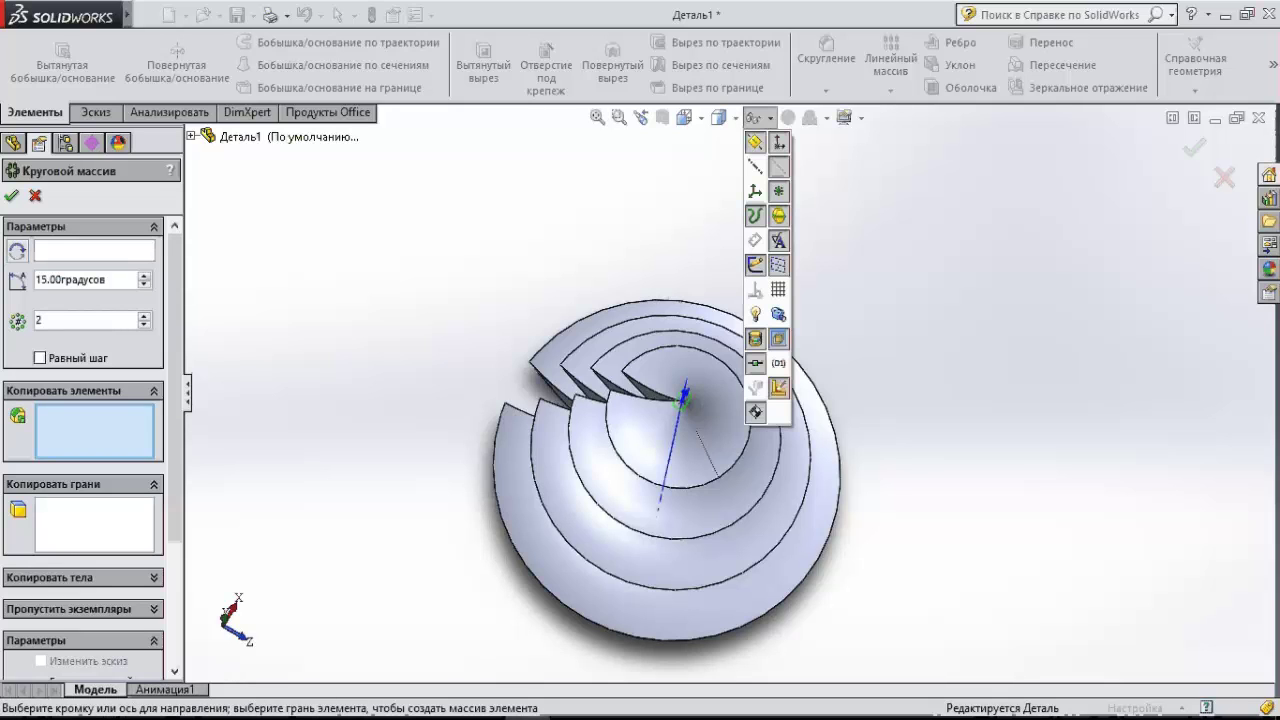
middle_drag(680, 520, 700, 420)
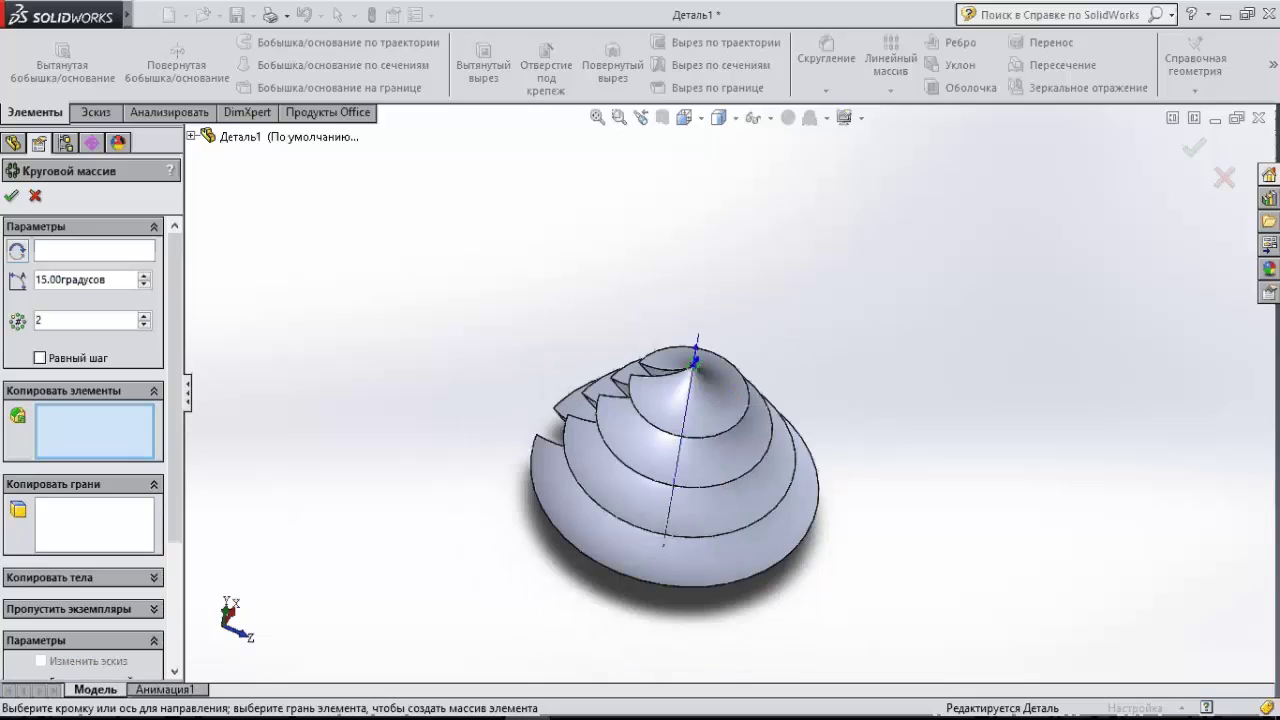
Pattern the cut Вырез-По сечениям1 around the tree's central axis, Axis1.
click(94, 250)
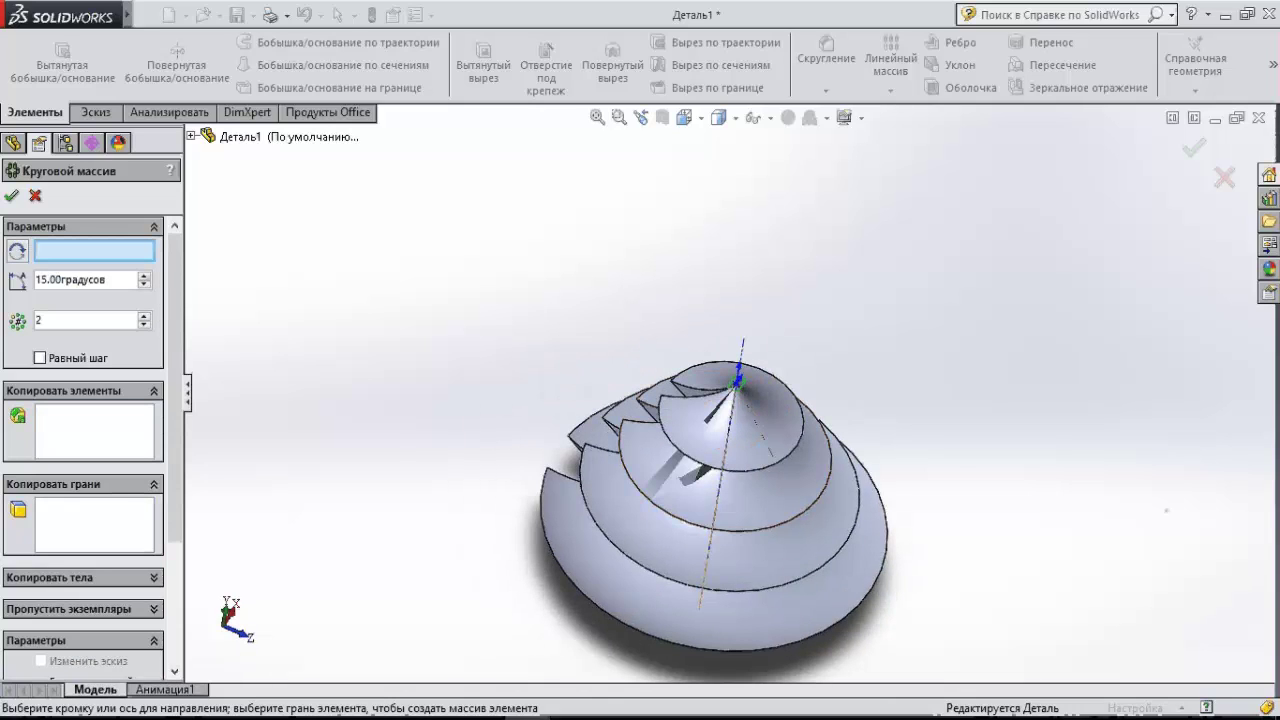
click(700, 600)
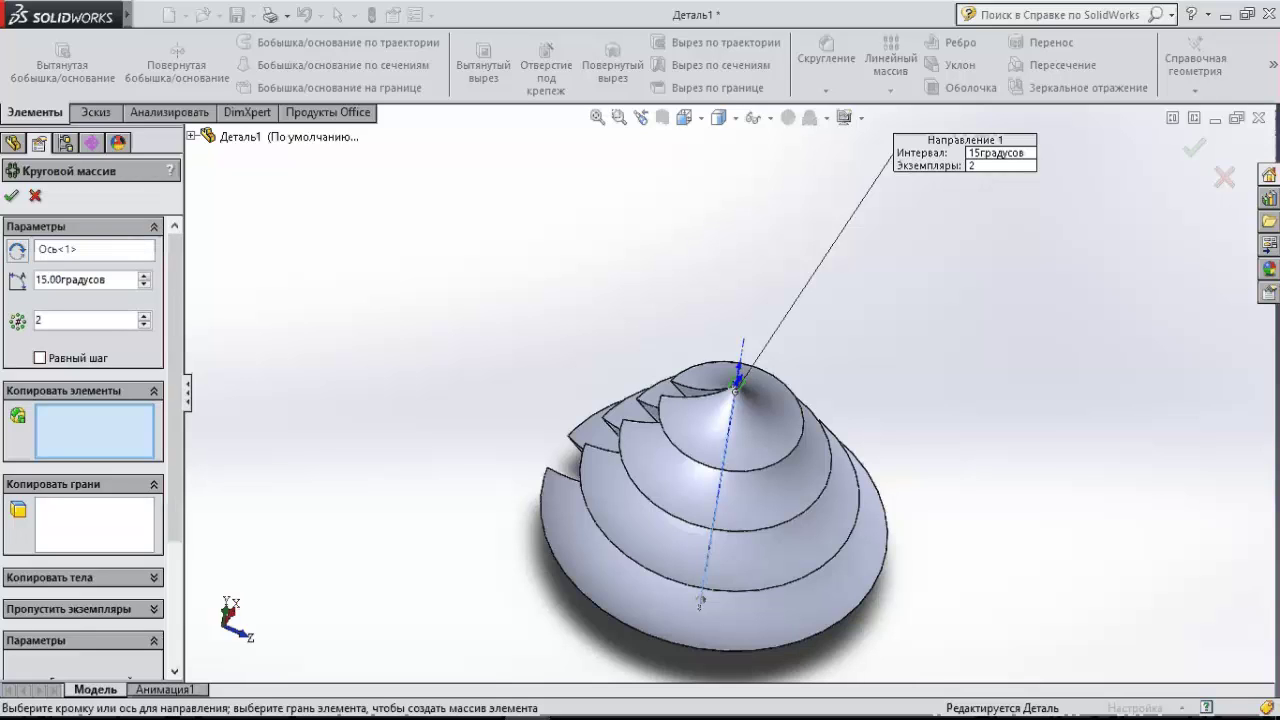
click(292, 349)
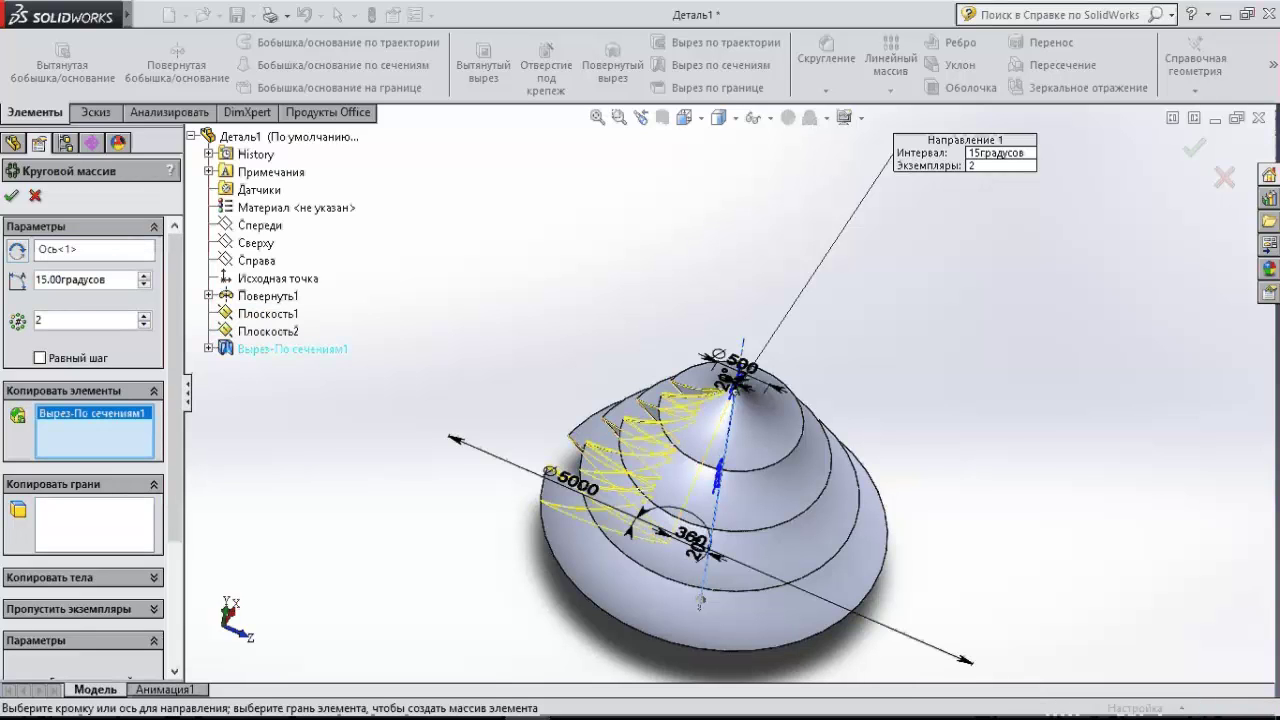
middle_drag(650, 450, 650, 530)
Space 12 instances equally over 360° and confirm the pattern.
click(40, 358)
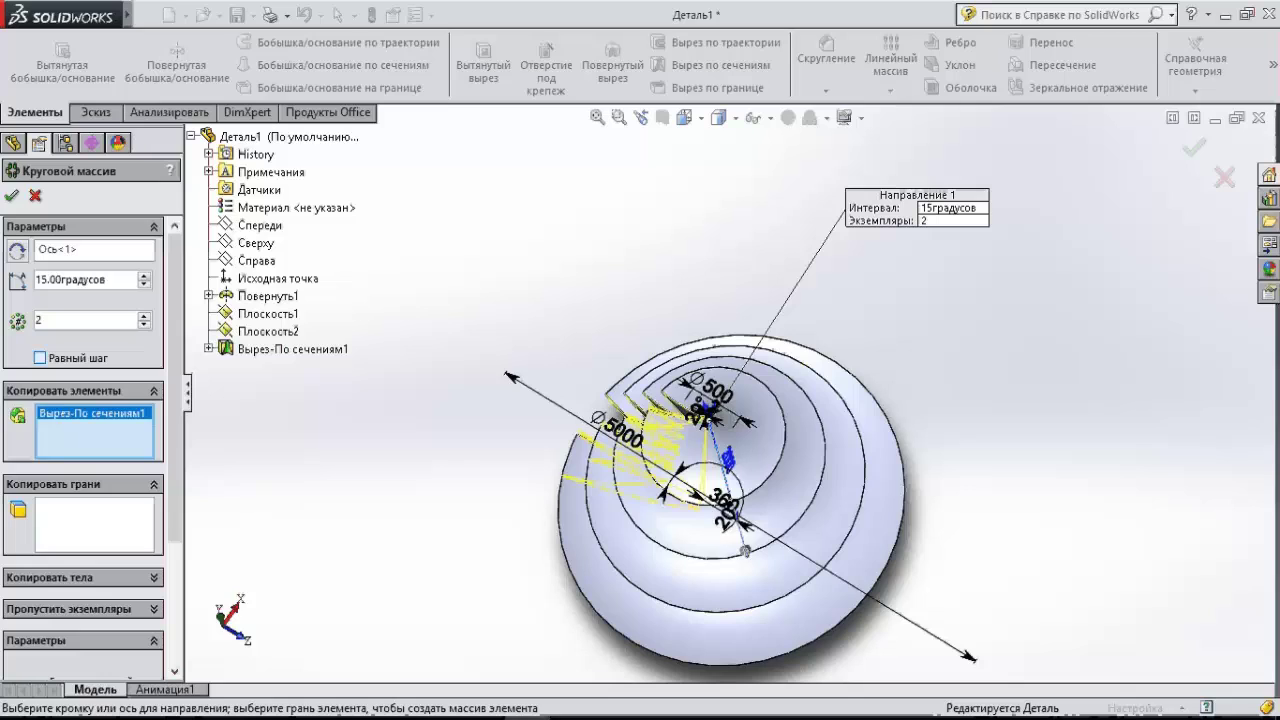
click(144, 315)
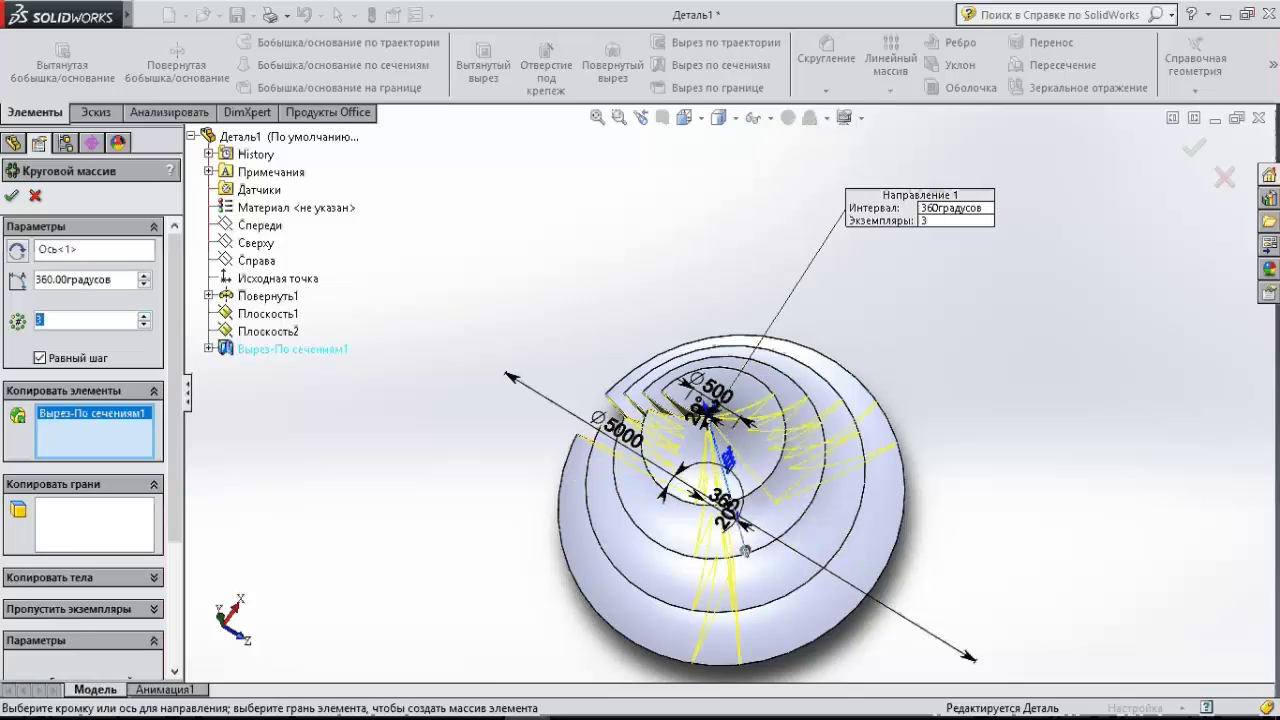
click(144, 315)
click(144, 315)
click(144, 315)
click(144, 315)
click(144, 315)
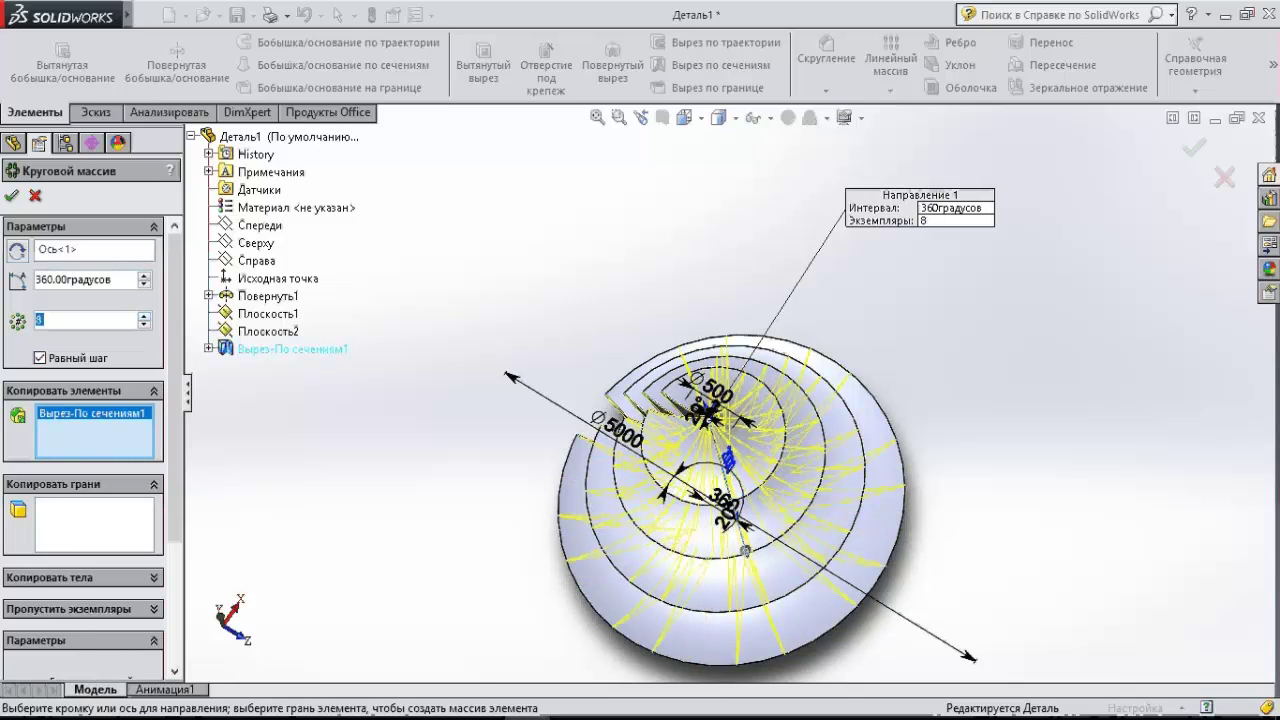
click(144, 315)
click(144, 315)
click(144, 315)
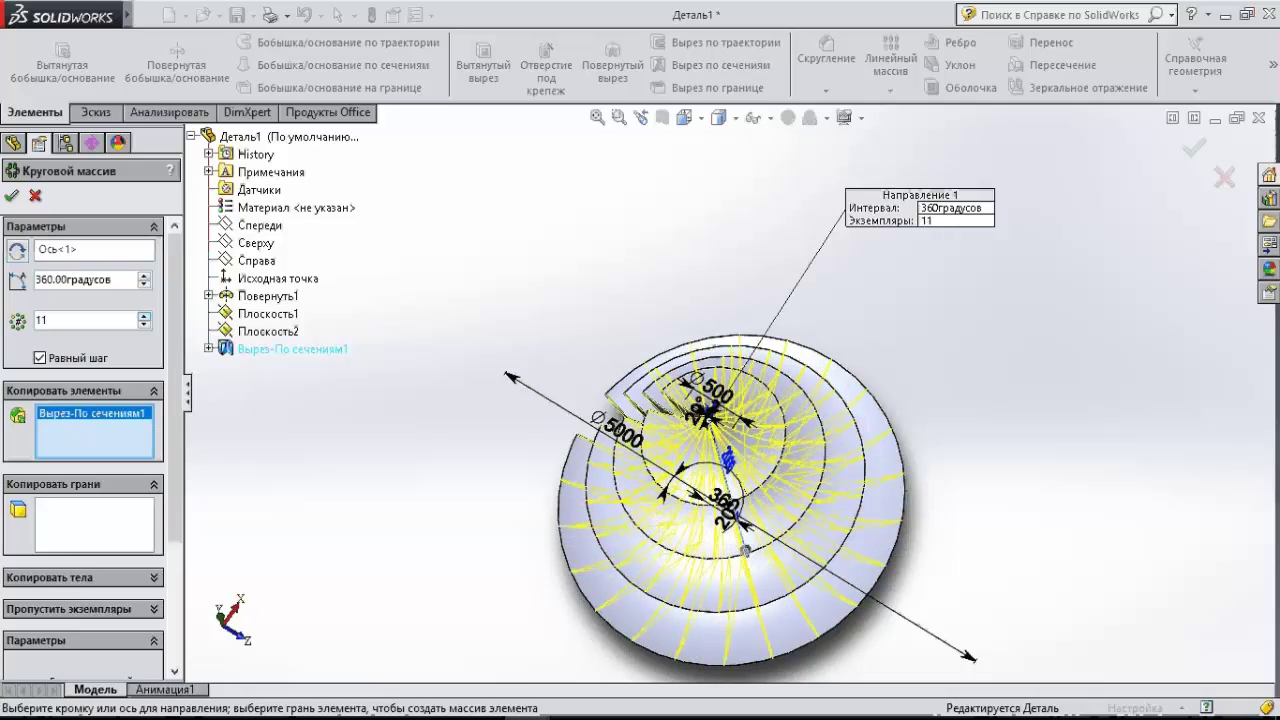
click(144, 315)
middle_drag(730, 500, 755, 428)
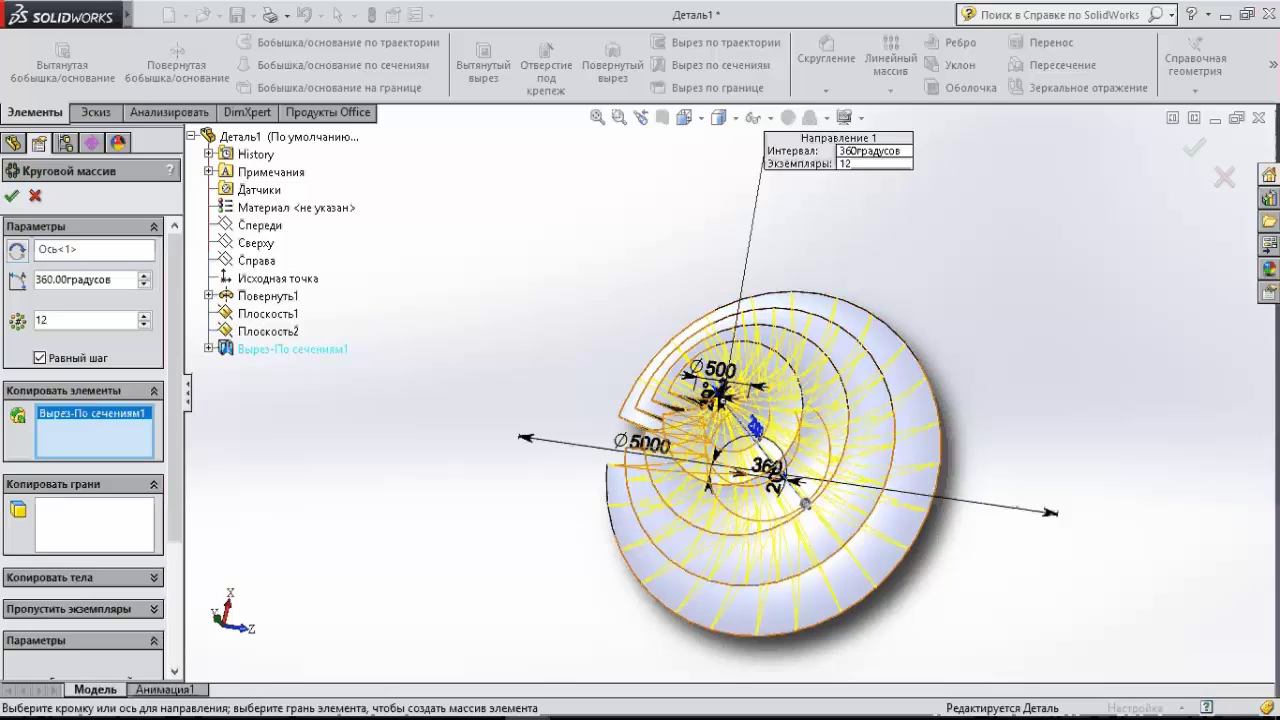
key(Return)
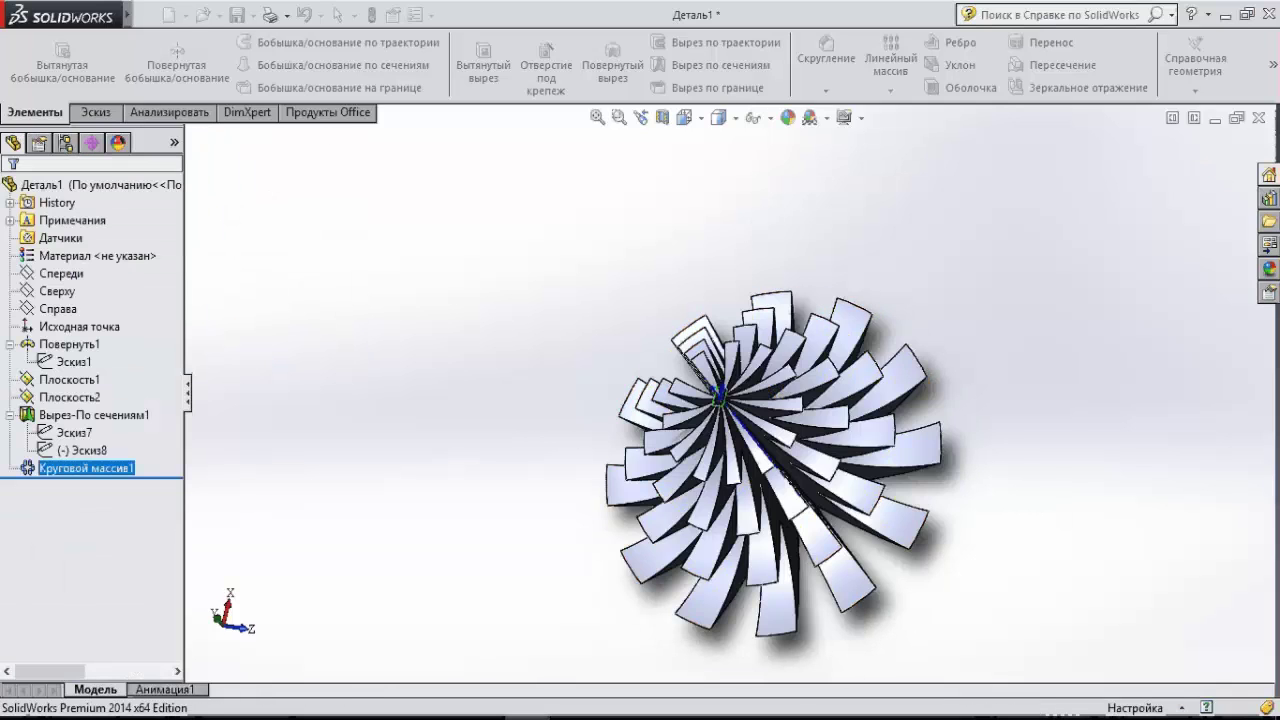
key(Left)
key(Left)
key(Up)
key(Up)
key(Up)
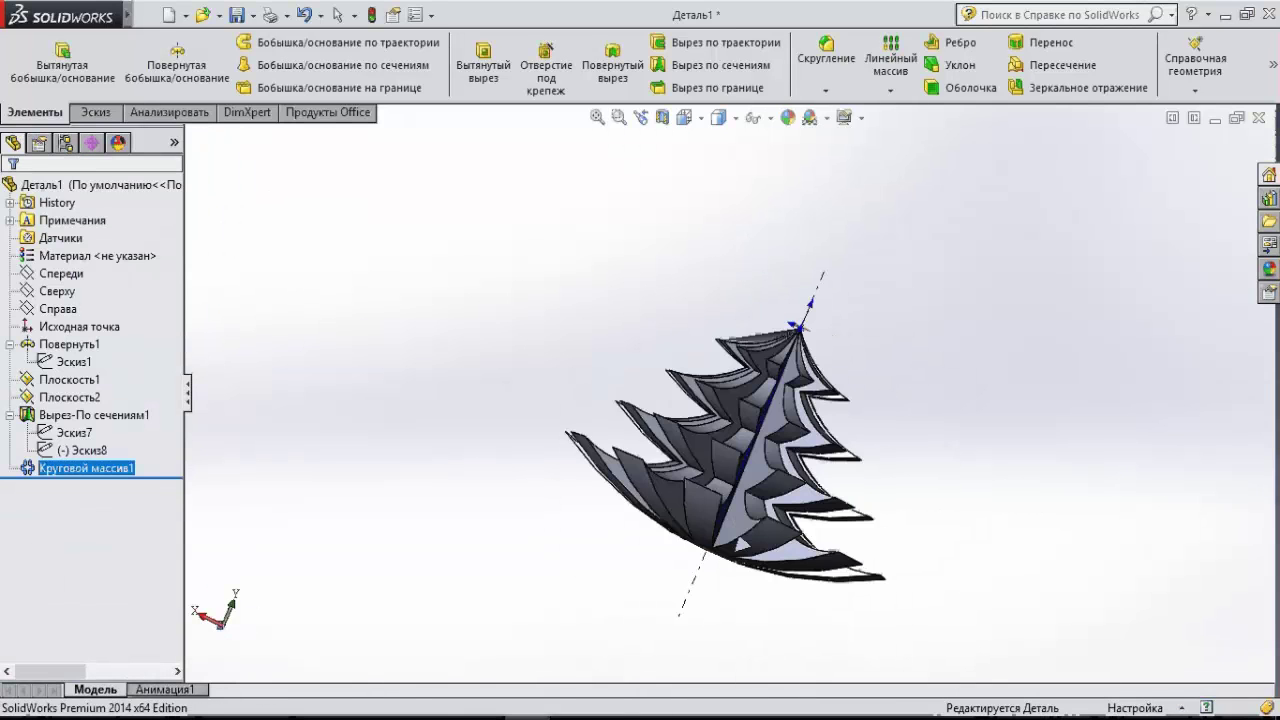
key(Up)
key(Up)
key(Up)
key(Up)
key(Up)
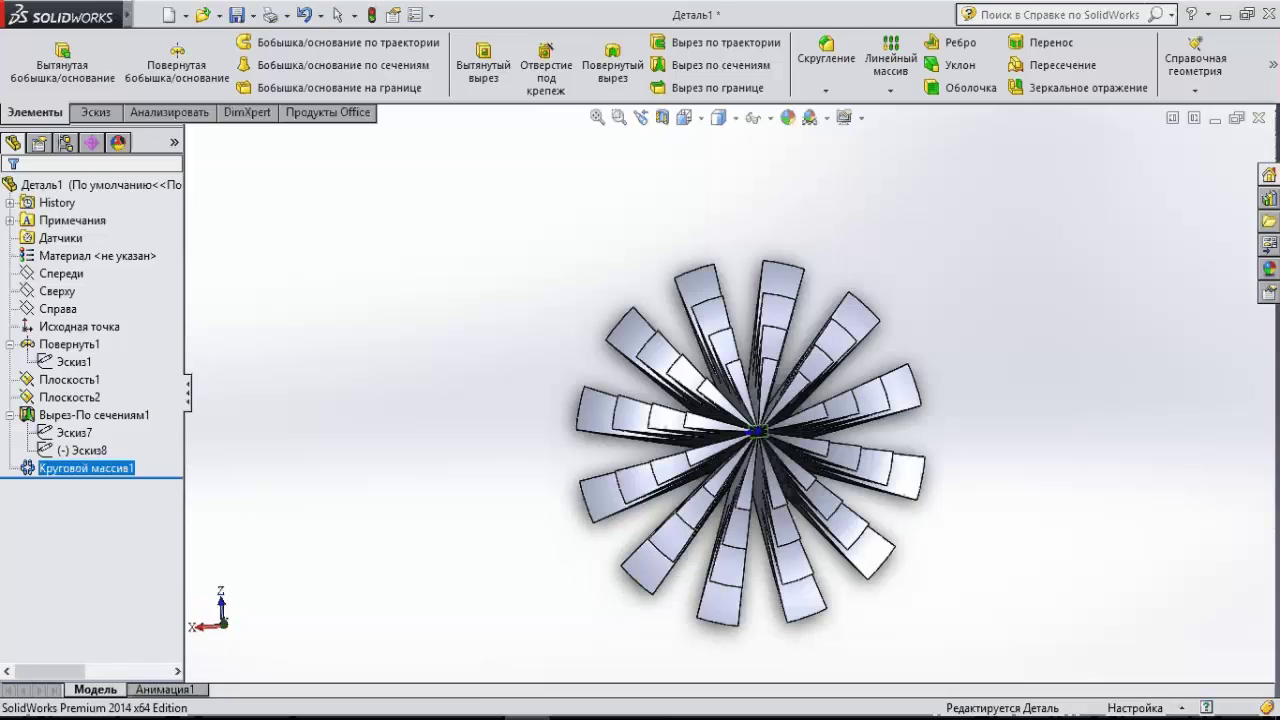
key(Up)
key(Up)
key(Left)
key(Left)
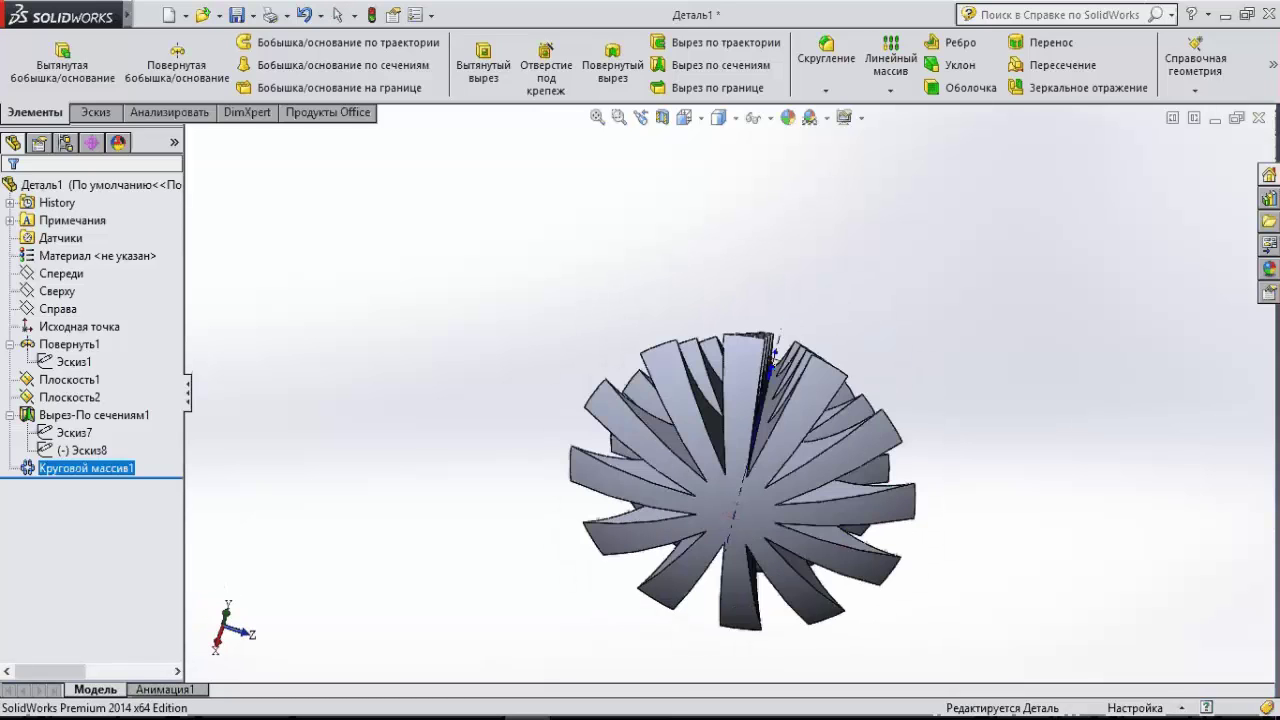
key(Down)
key(Down)
key(Down)
key(Left)
key(Left)
key(Left)
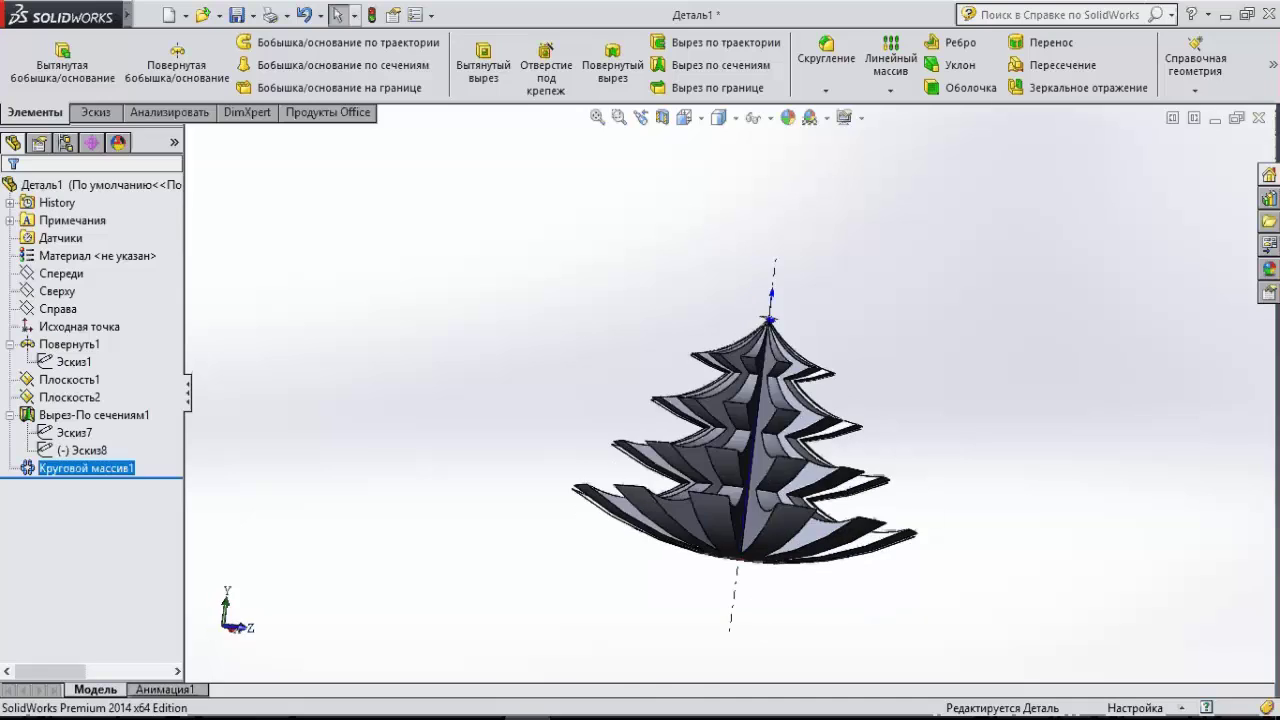
key(Up)
key(Up)
key(Left)
key(Left)
key(Left)
key(Down)
key(Down)
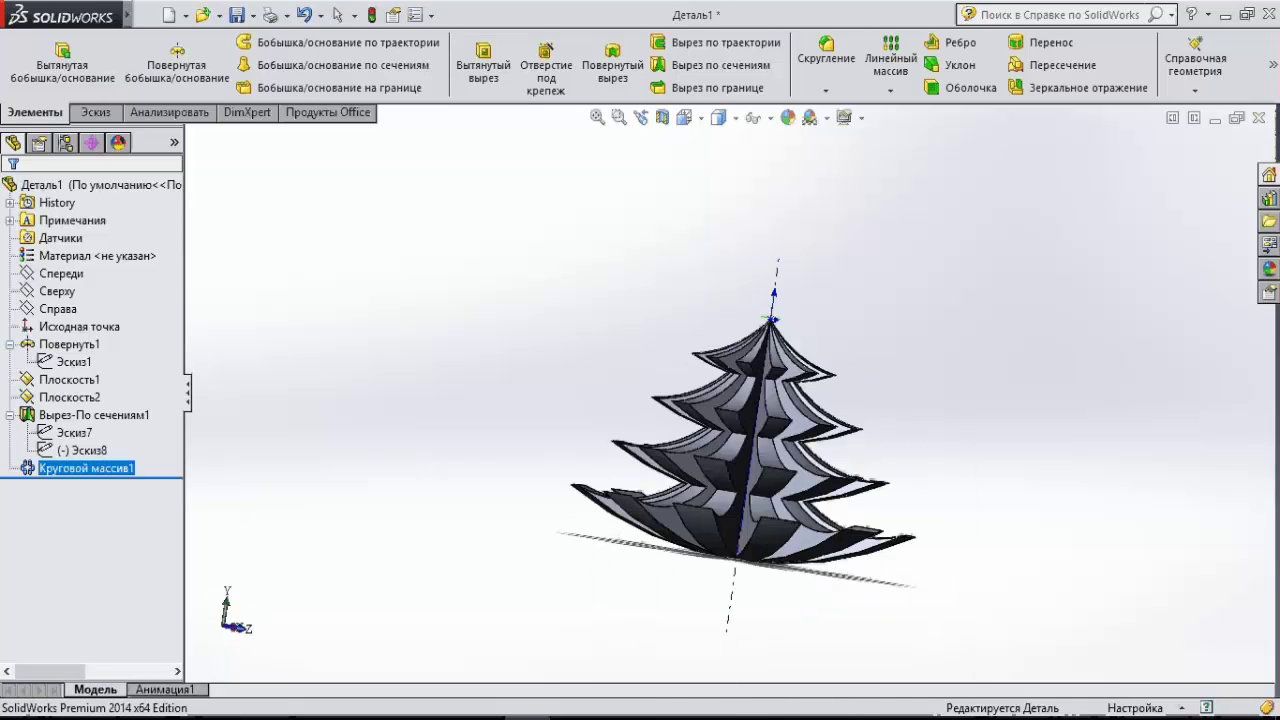
key(Up)
key(Up)
key(Up)
key(Up)
key(Up)
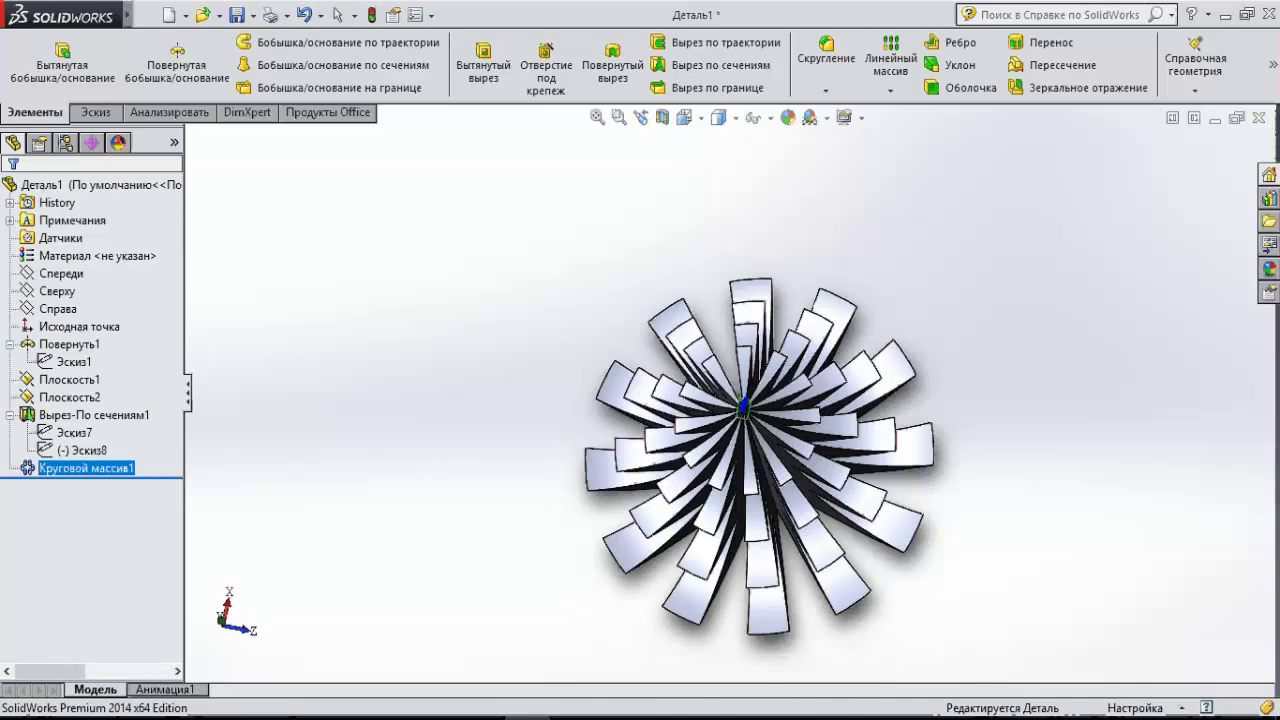
key(Down)
key(Down)
key(Down)
key(Down)
key(Down)
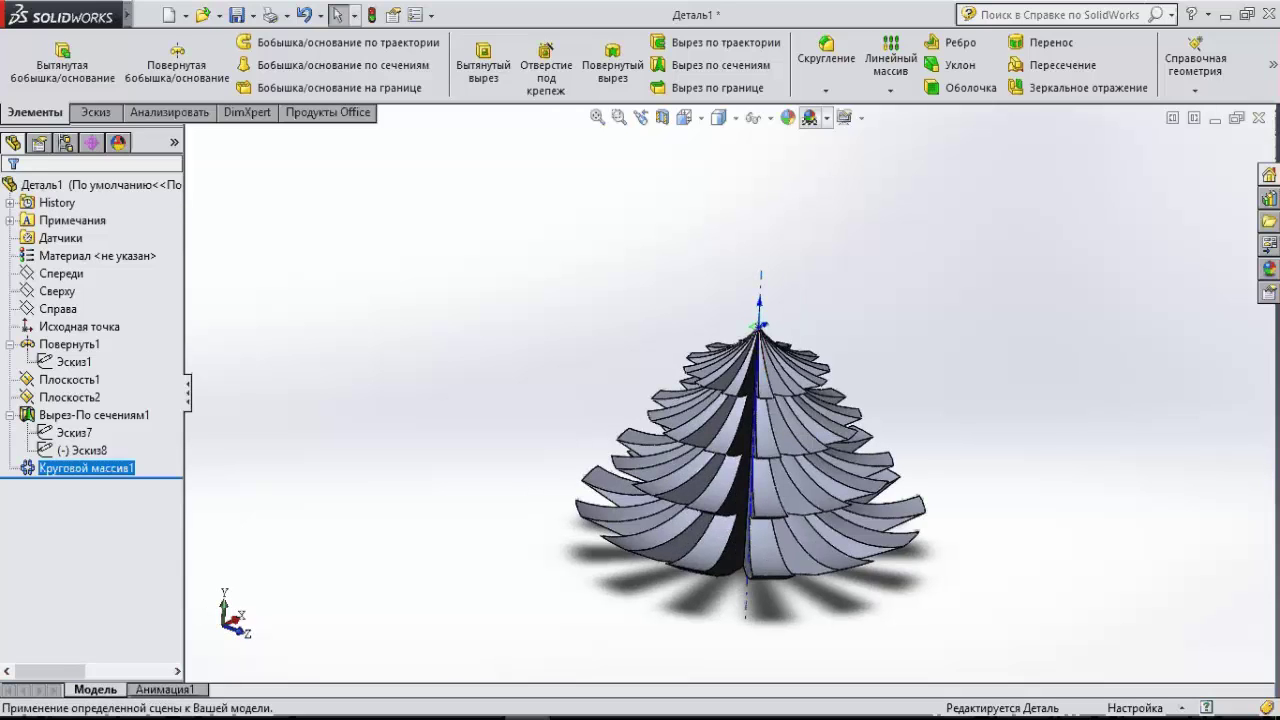
click(766, 118)
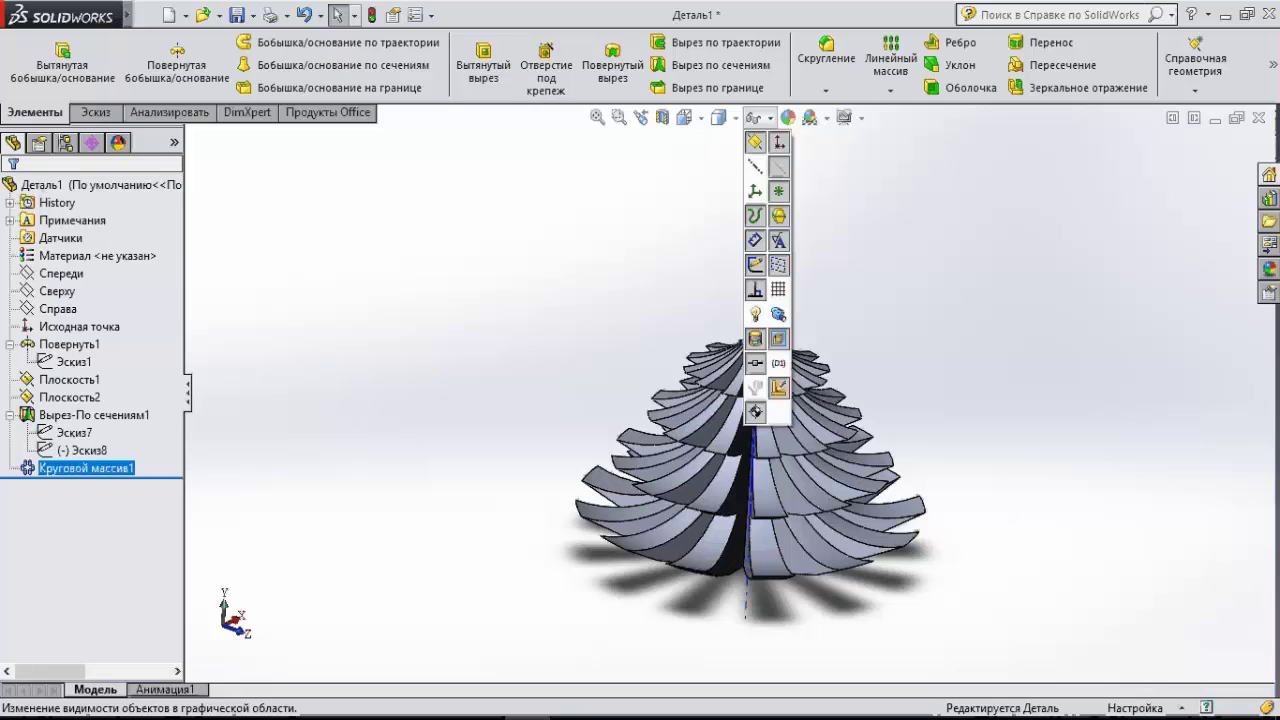
key(Up)
key(Up)
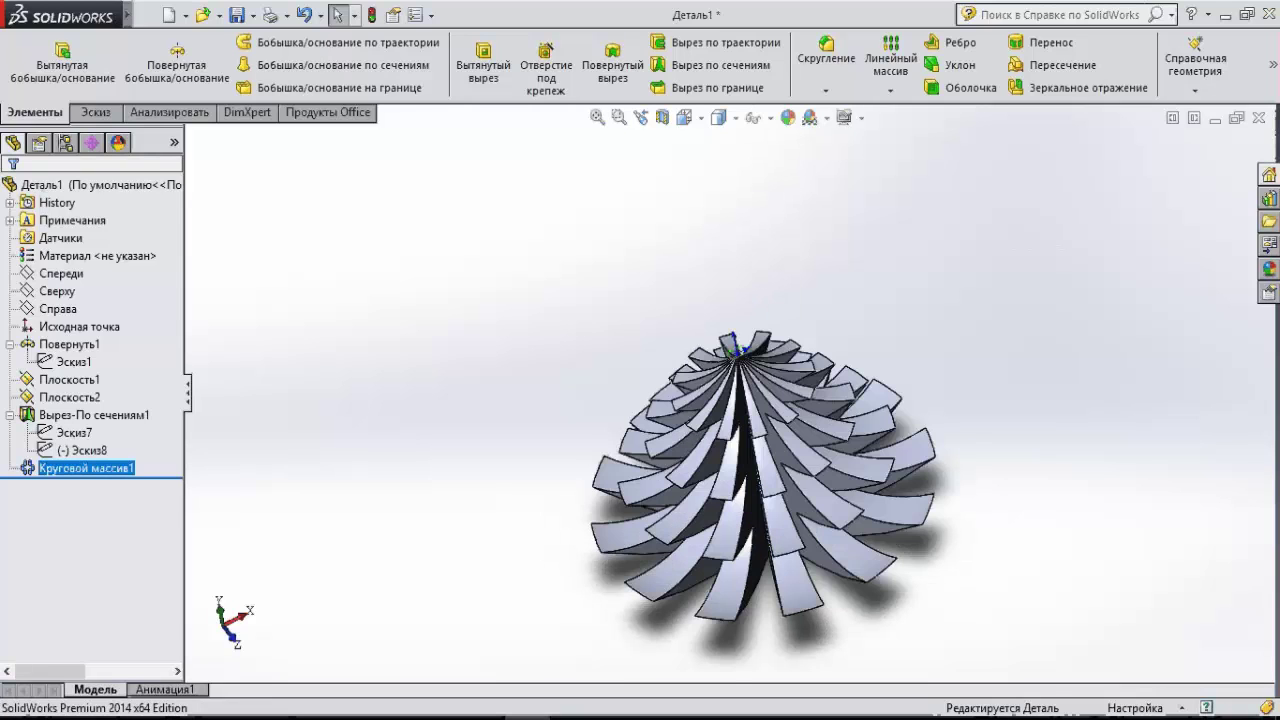
key(ctrl+7)
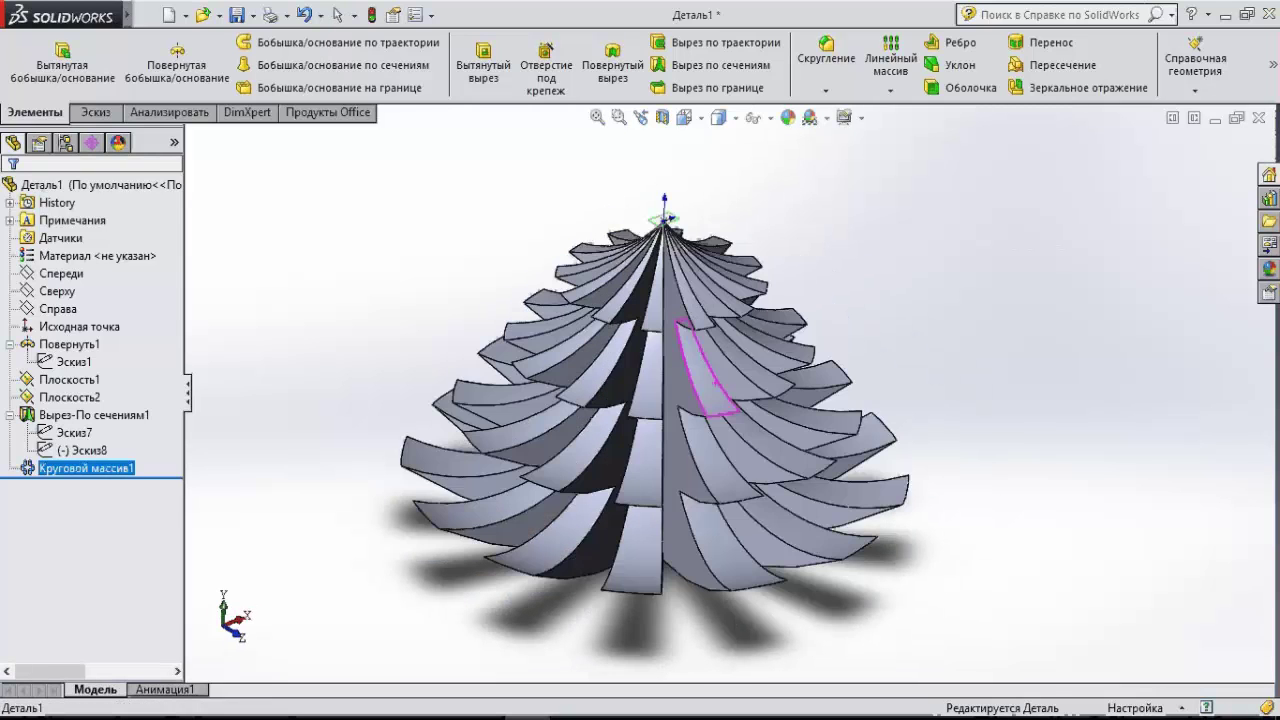
key(Up)
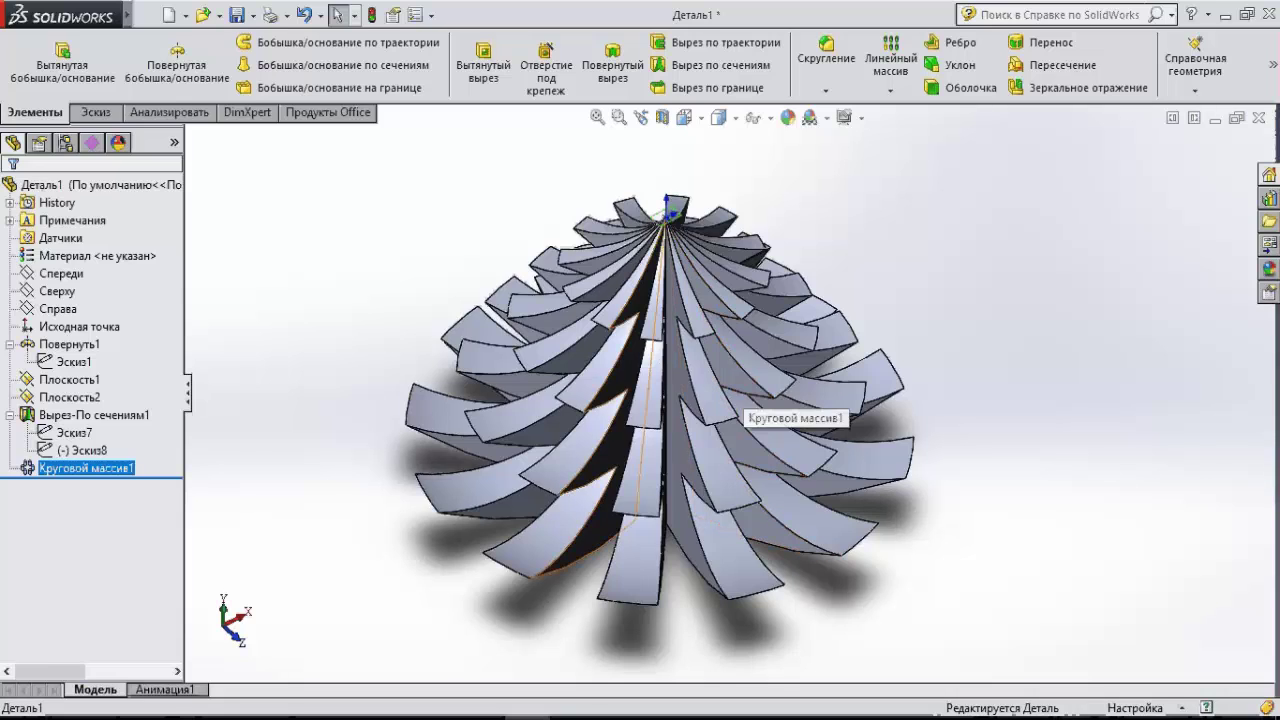
key(Down)
key(Down)
key(Down)
key(Down)
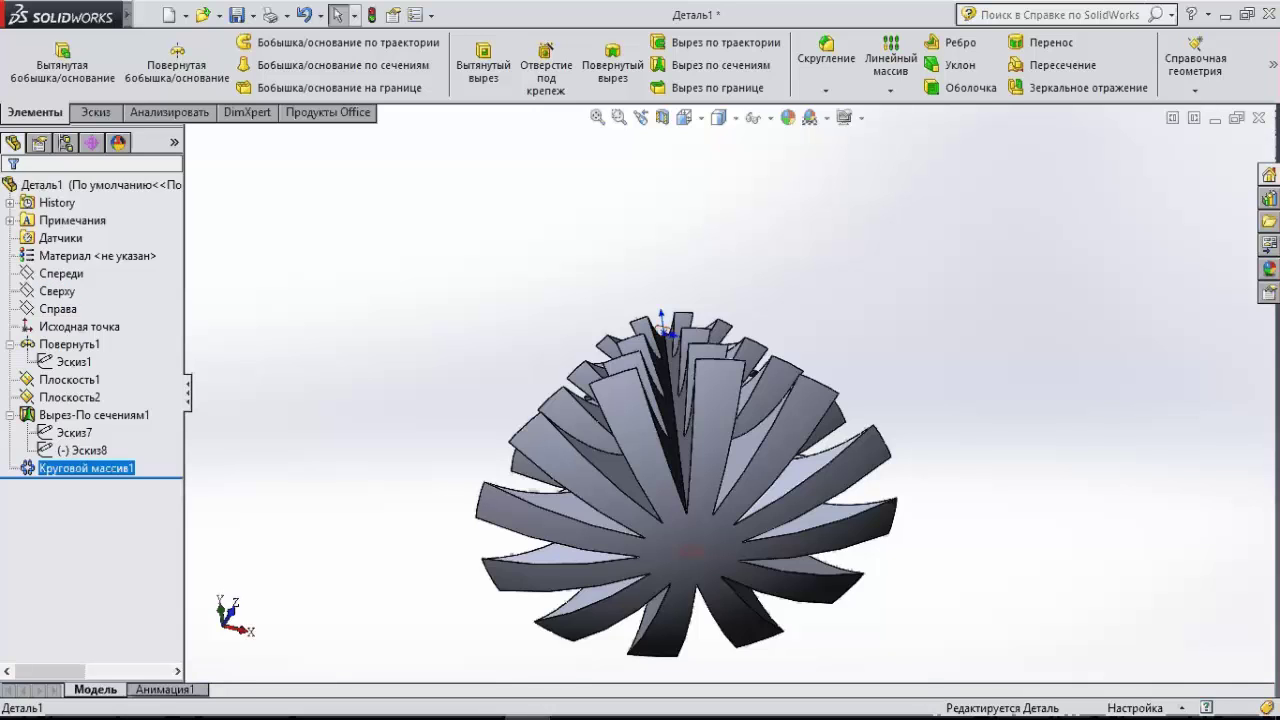
Open a new sketch on Плоскость2, viewed face-on.
right_click(70, 397)
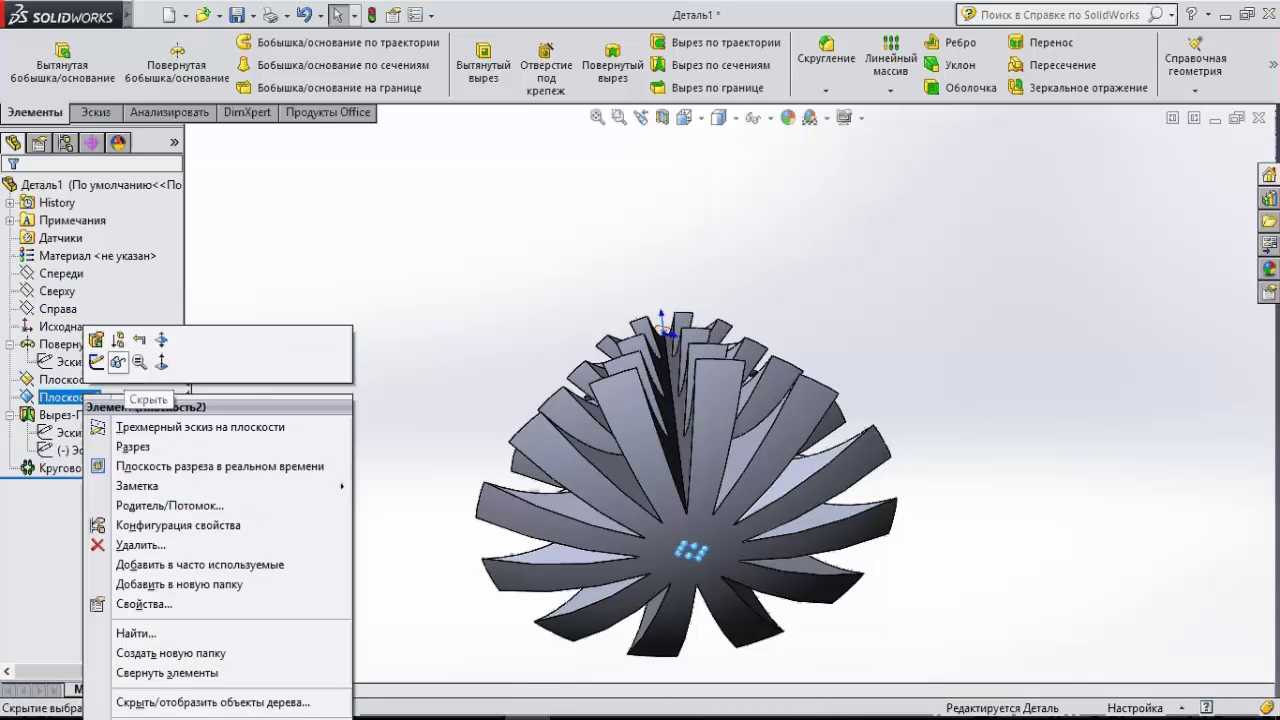
click(96, 361)
key(space)
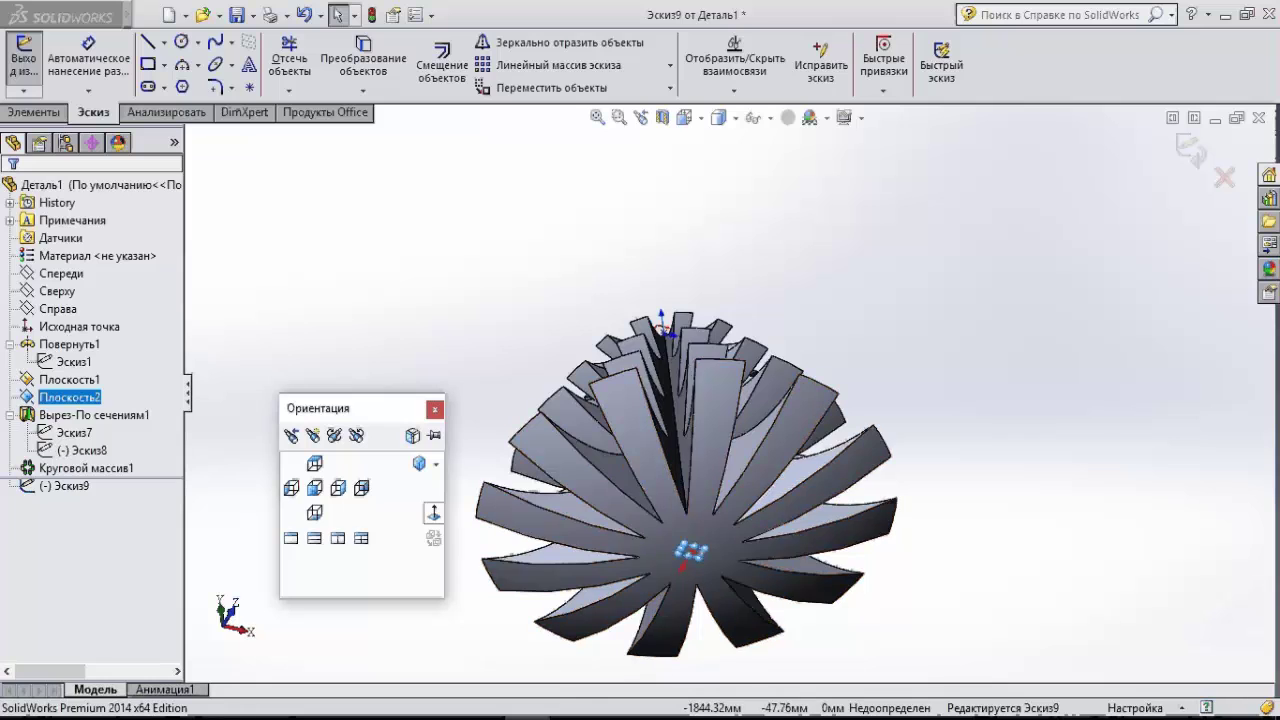
click(433, 512)
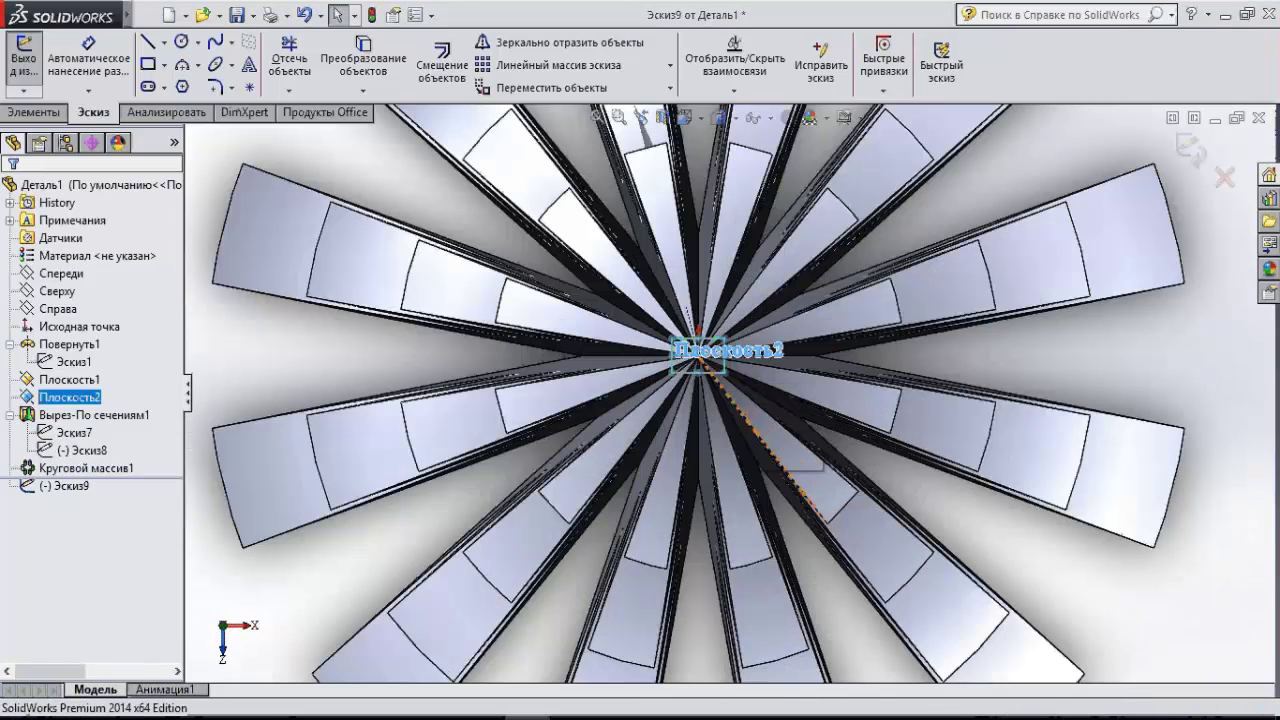
Draw a circle at the origin and dimension its diameter to 200 mm.
key(c)
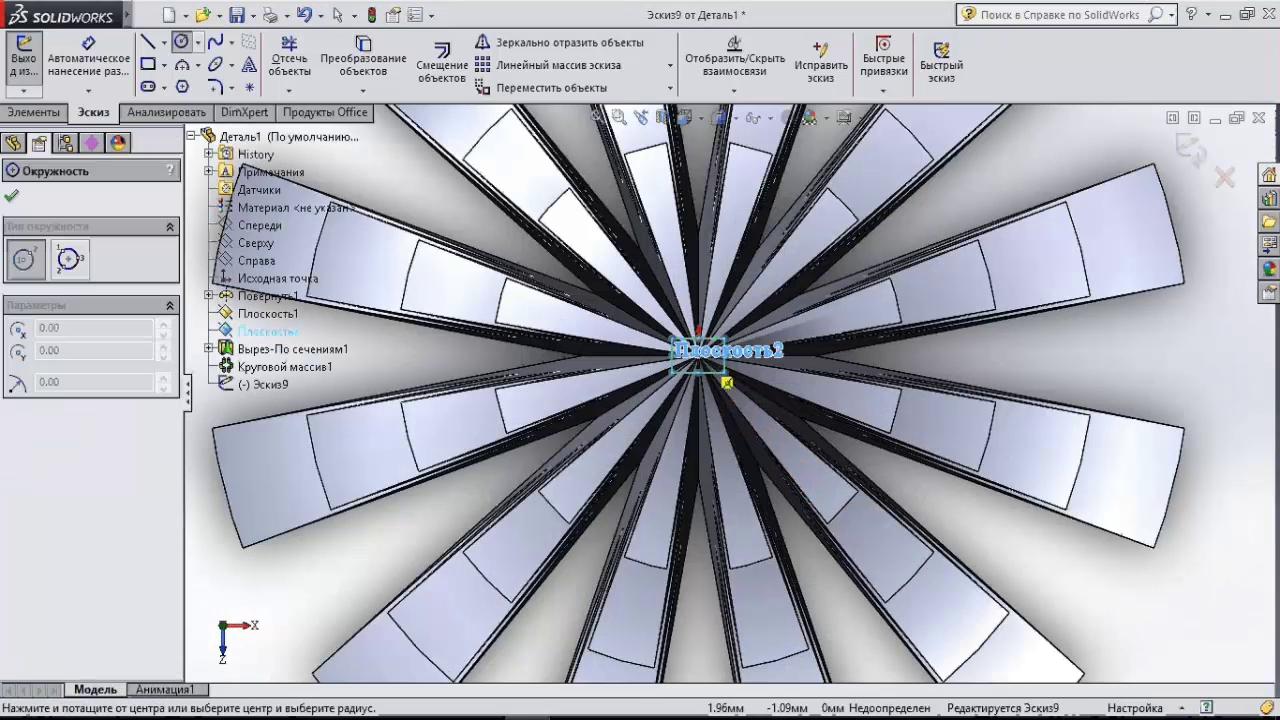
scroll(722, 378, down, 2)
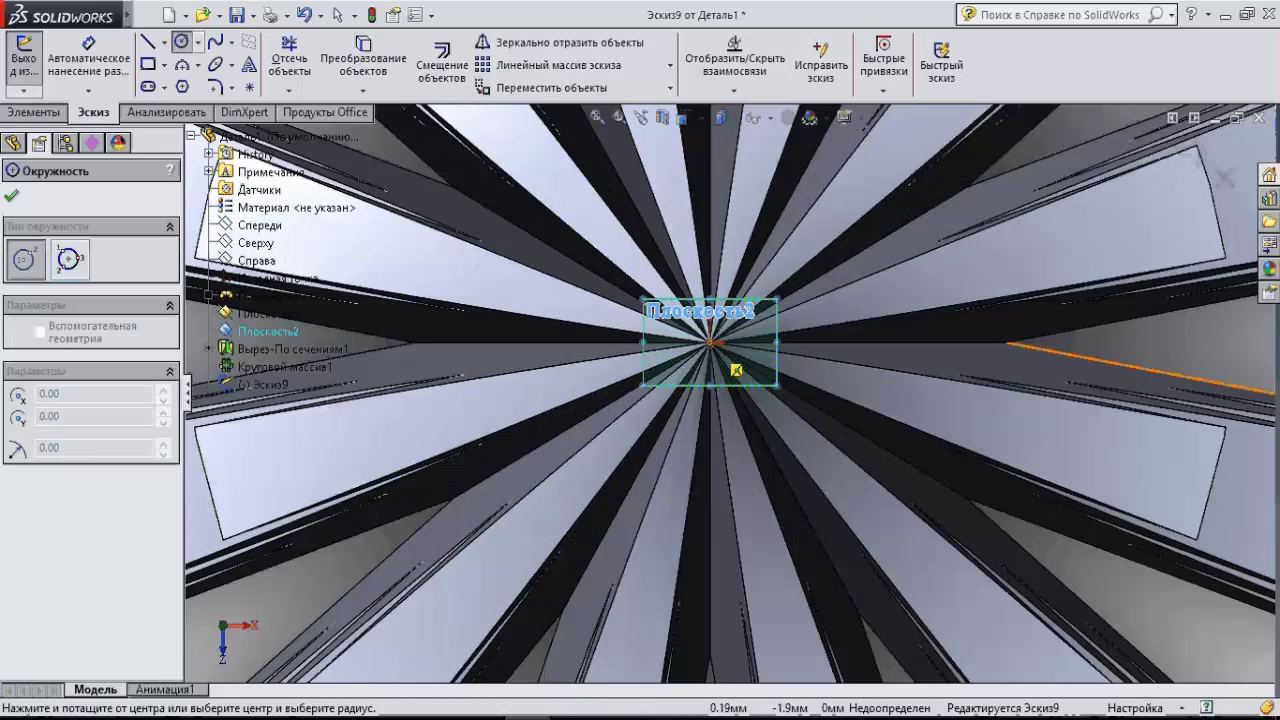
click(709, 343)
click(763, 387)
key(Escape)
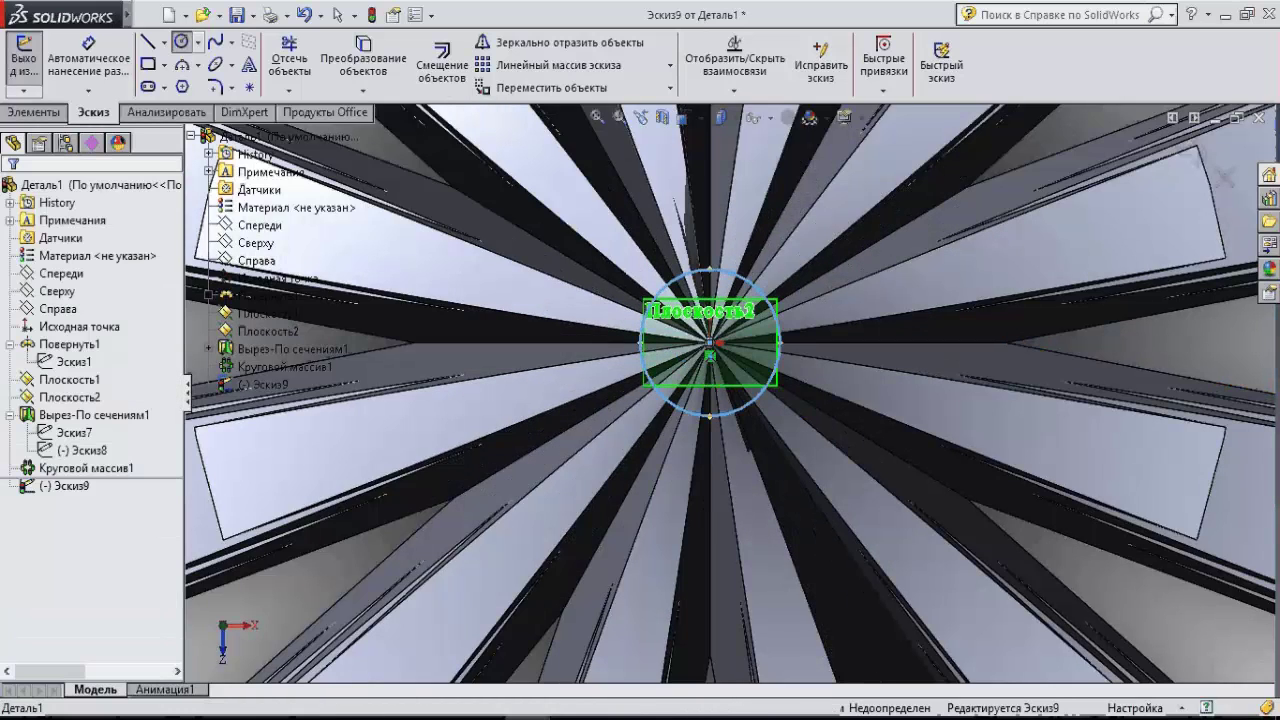
click(88, 55)
click(770, 380)
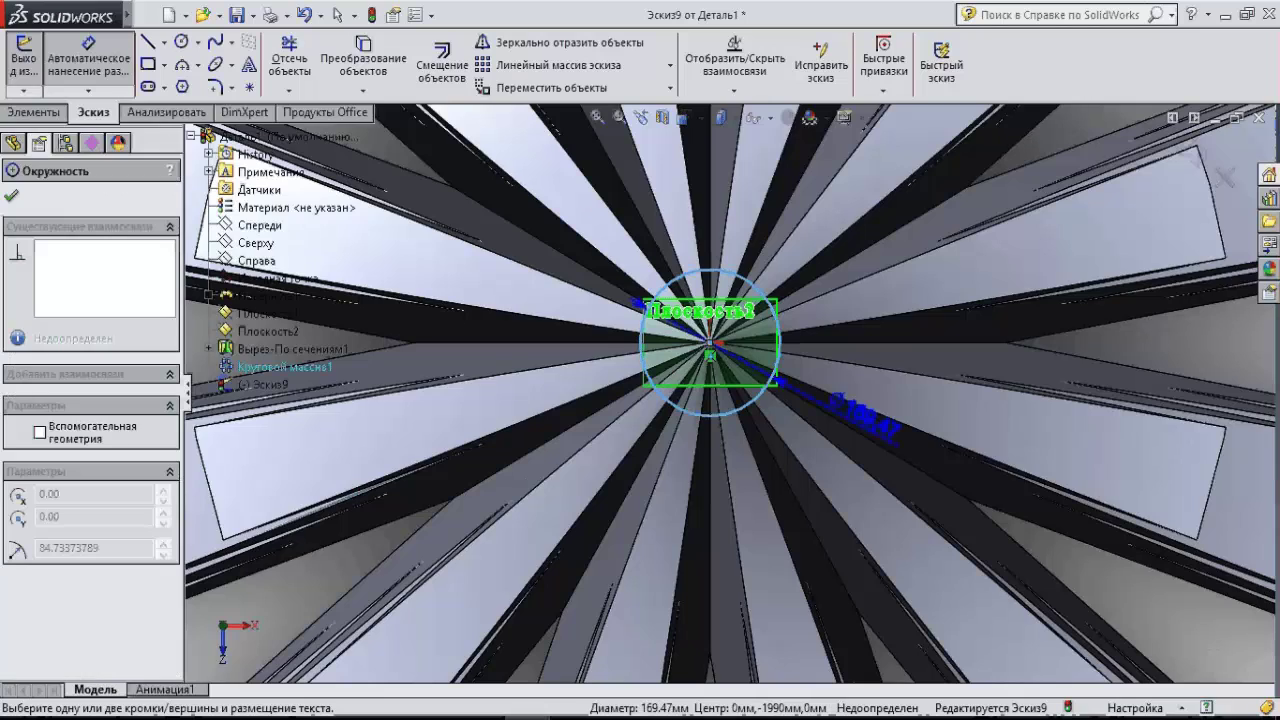
click(908, 380)
text(20)
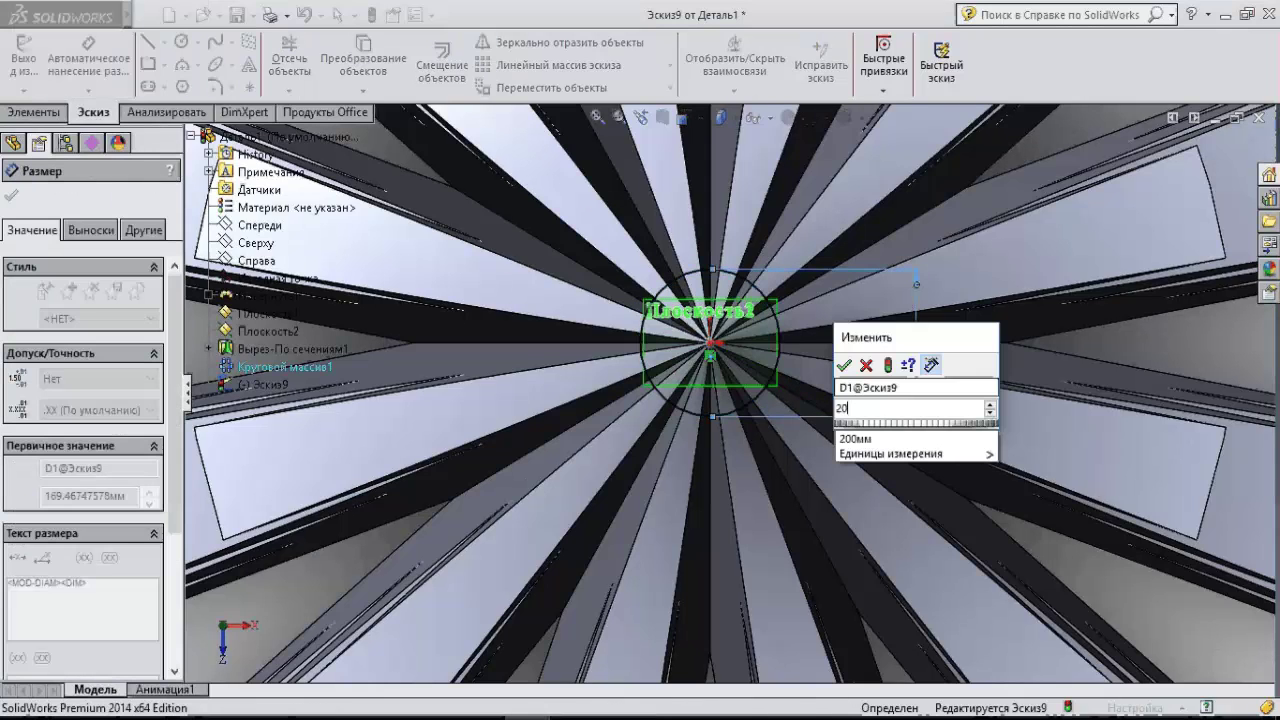
text(0)
key(Return)
Cycle the standard views to look at the tree from underneath.
key(ctrl+1)
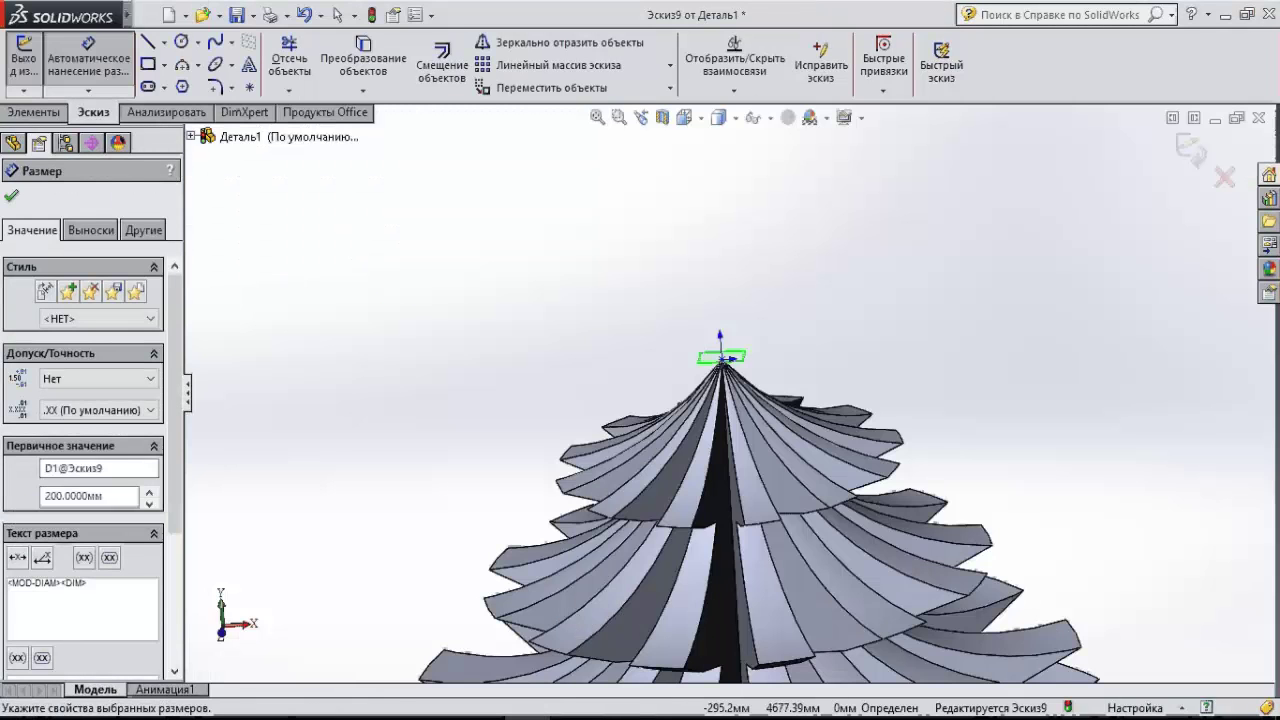
key(ctrl+7)
key(ctrl+6)
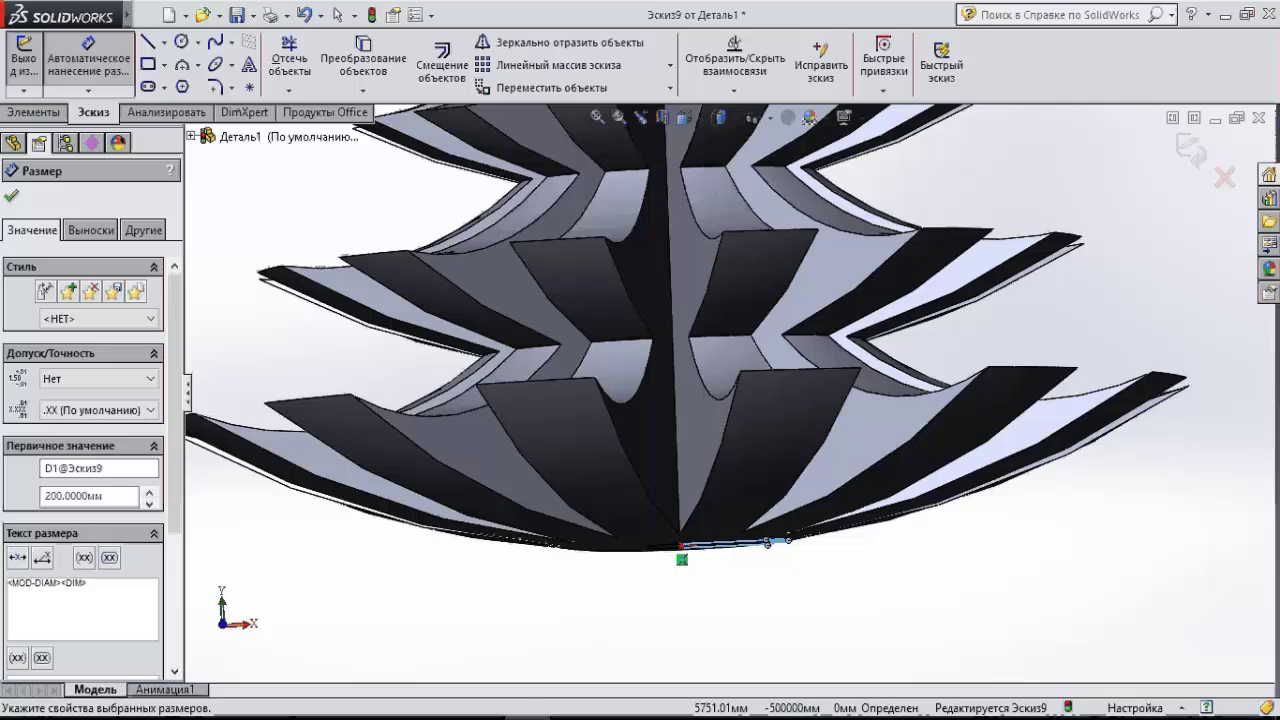
Start a boss extrude of the circle with Direction 1 set to Up To Surface.
click(34, 112)
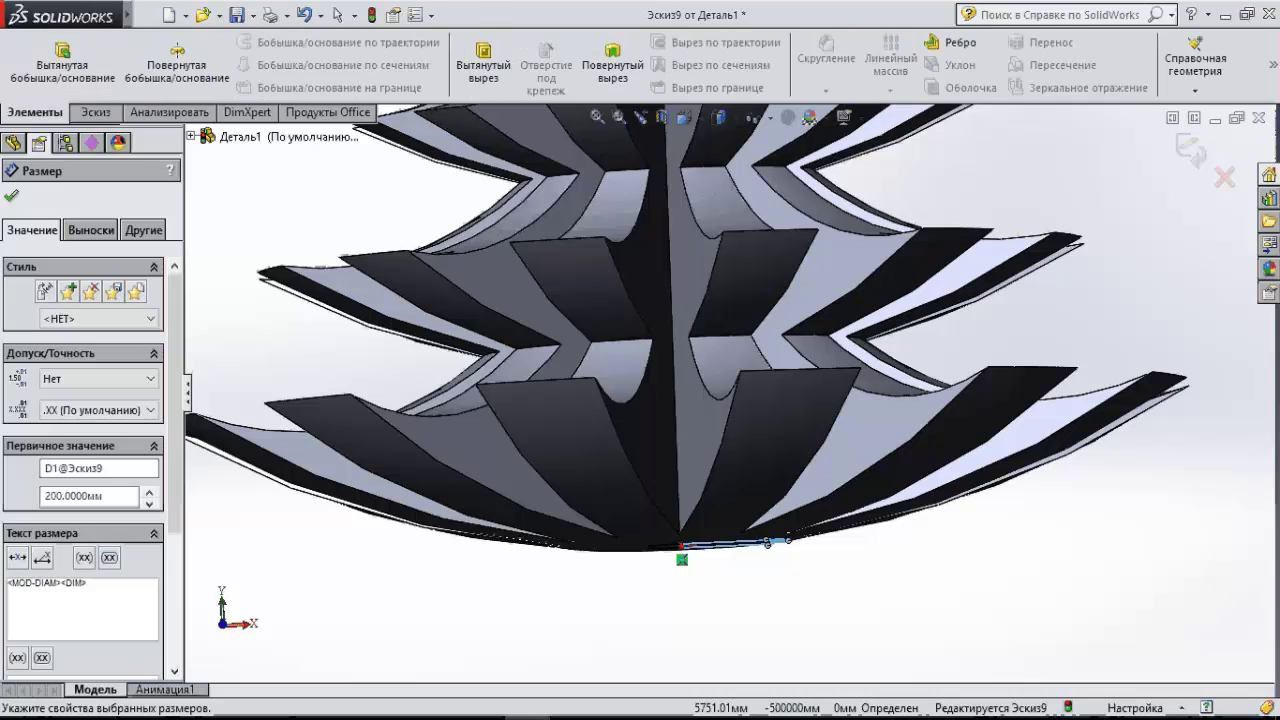
click(62, 62)
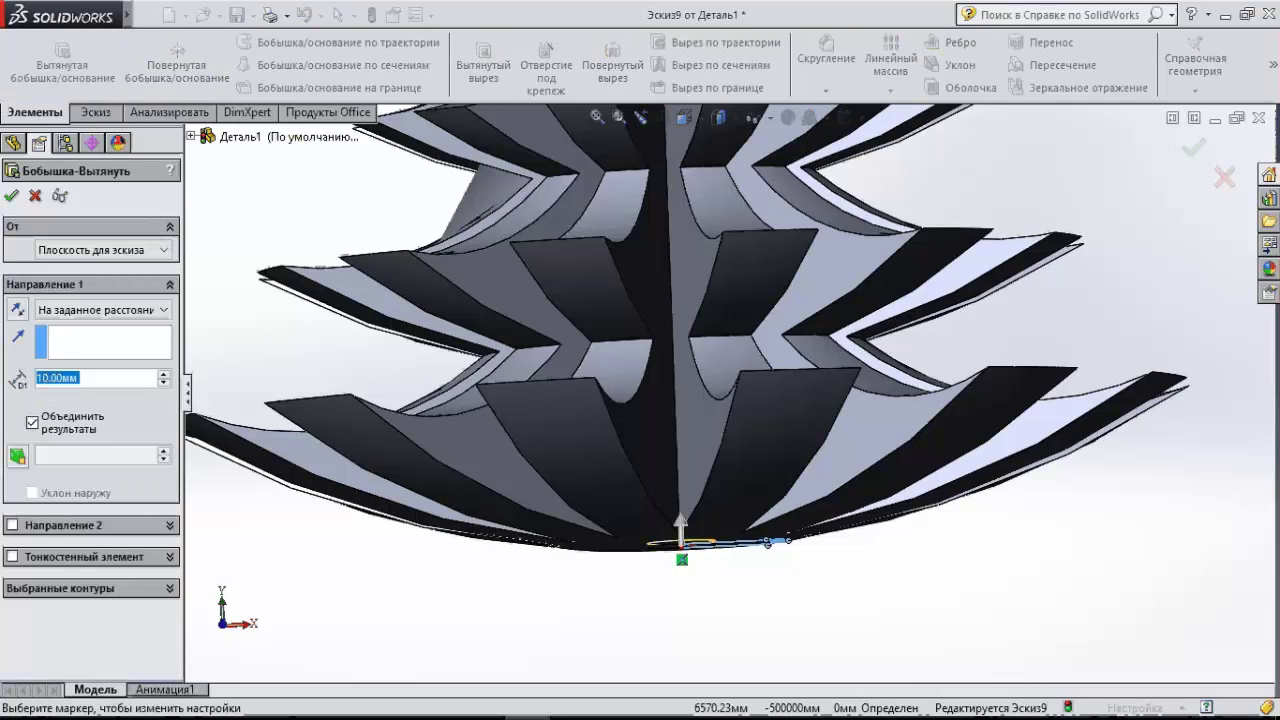
scroll(729, 410, up, 3)
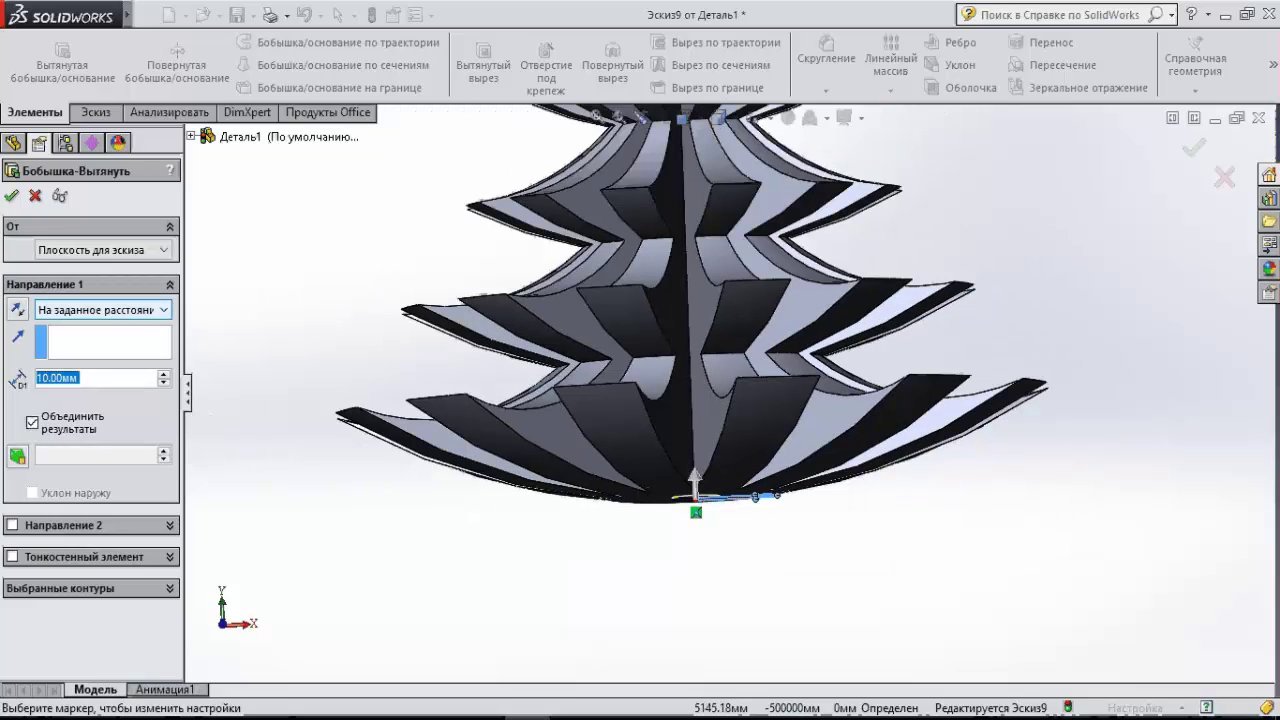
click(100, 310)
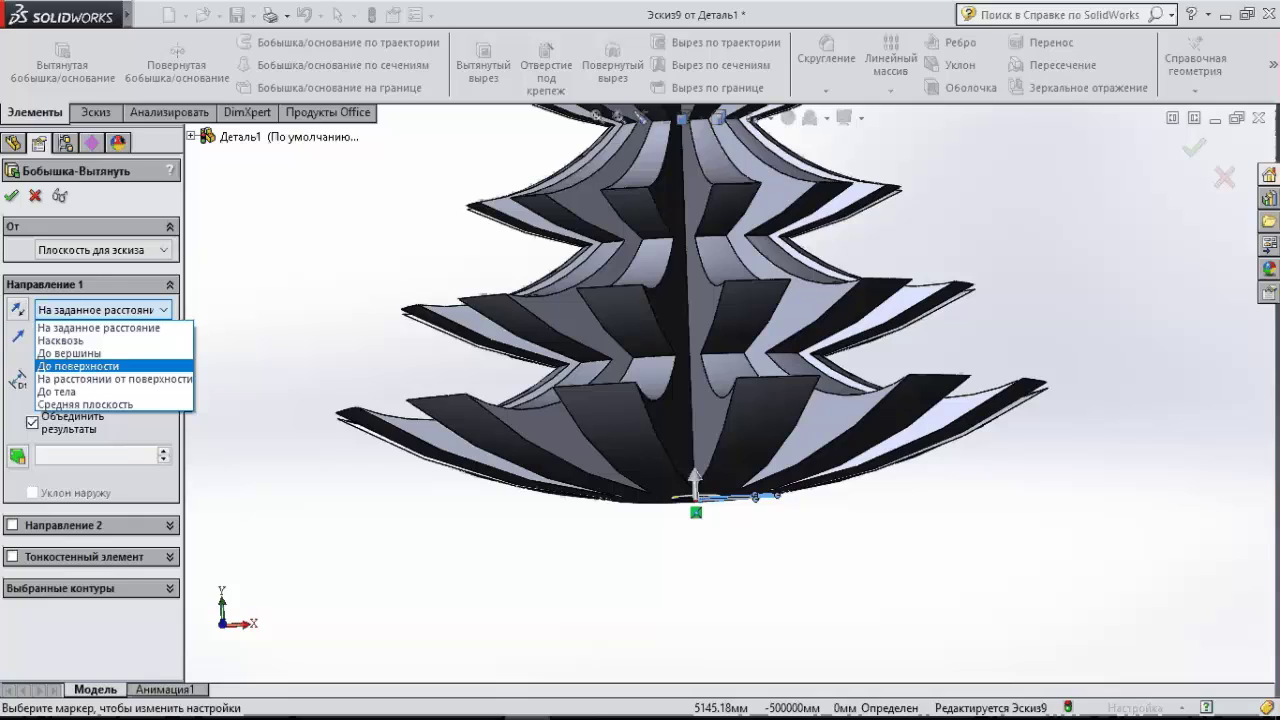
click(78, 366)
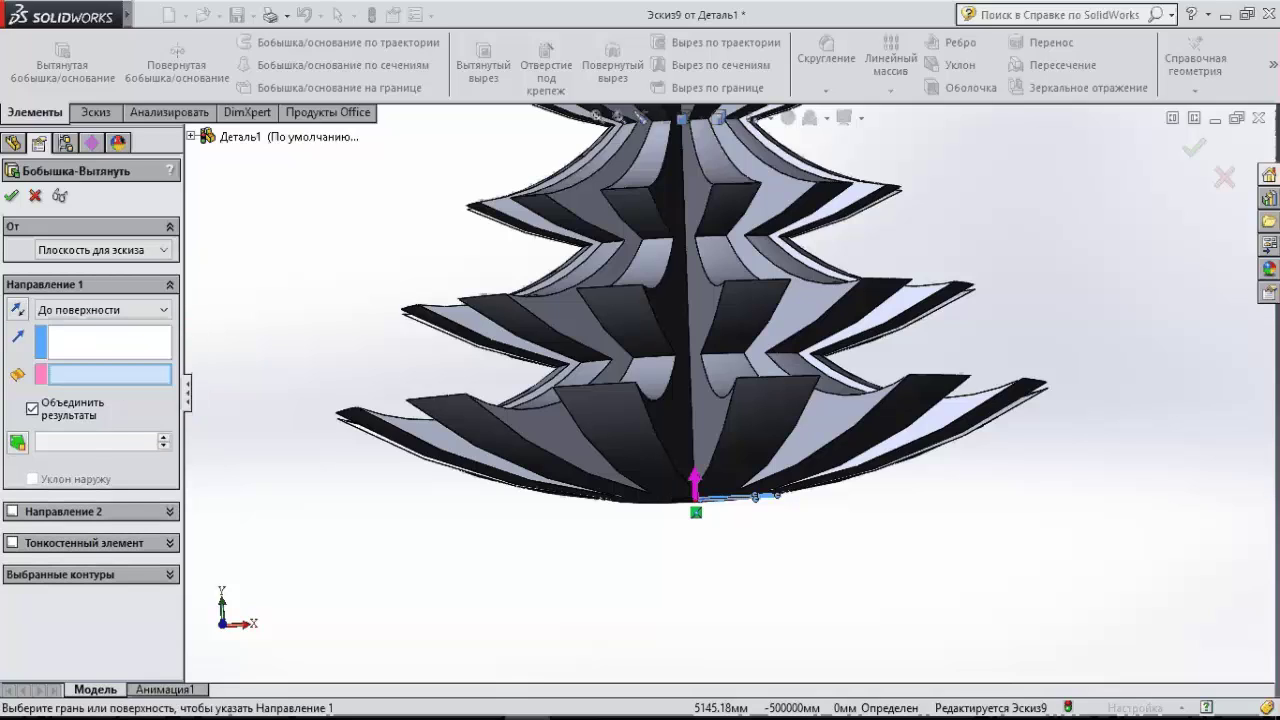
Enable Direction 2 with a blind depth of 150 mm.
click(169, 511)
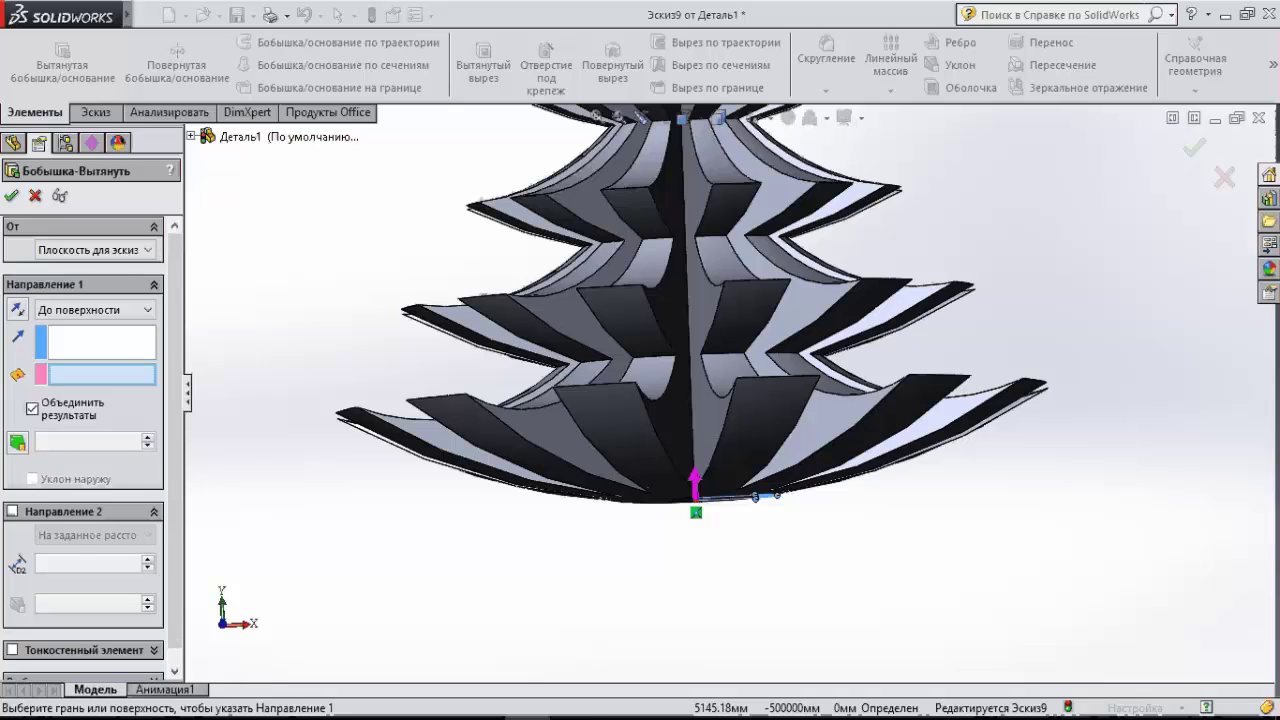
click(12, 511)
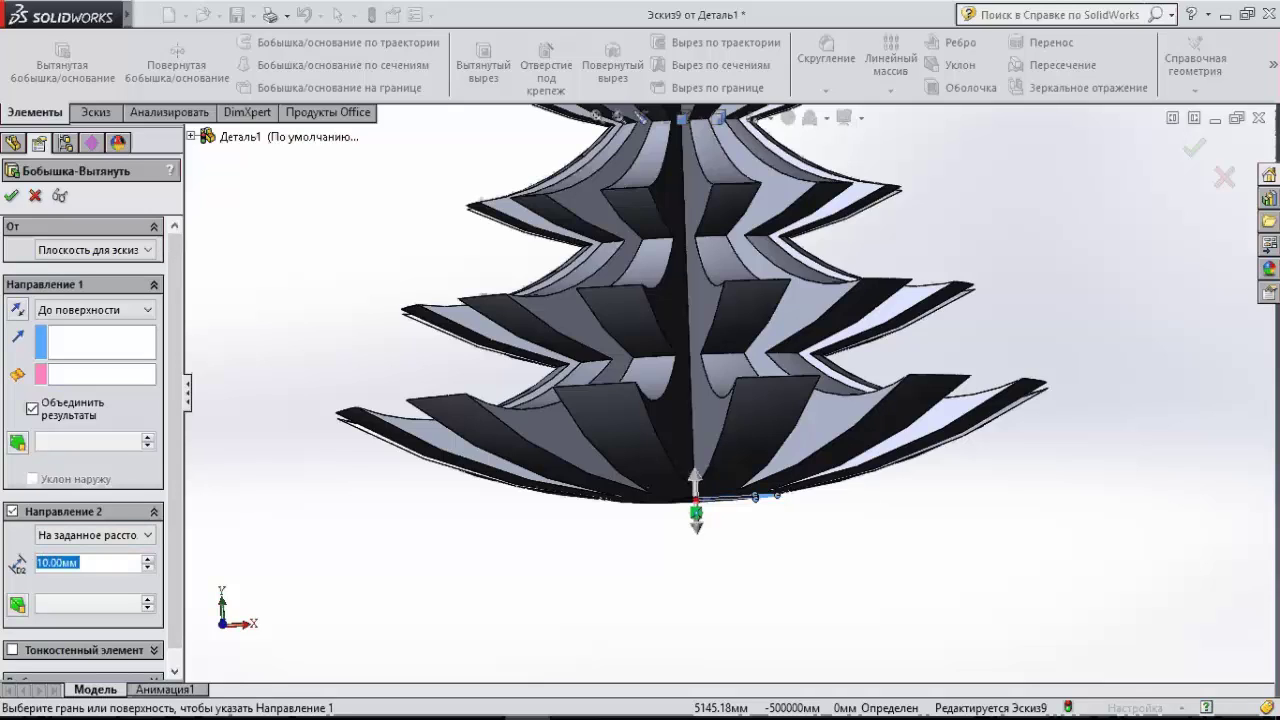
text(60)
key(Return)
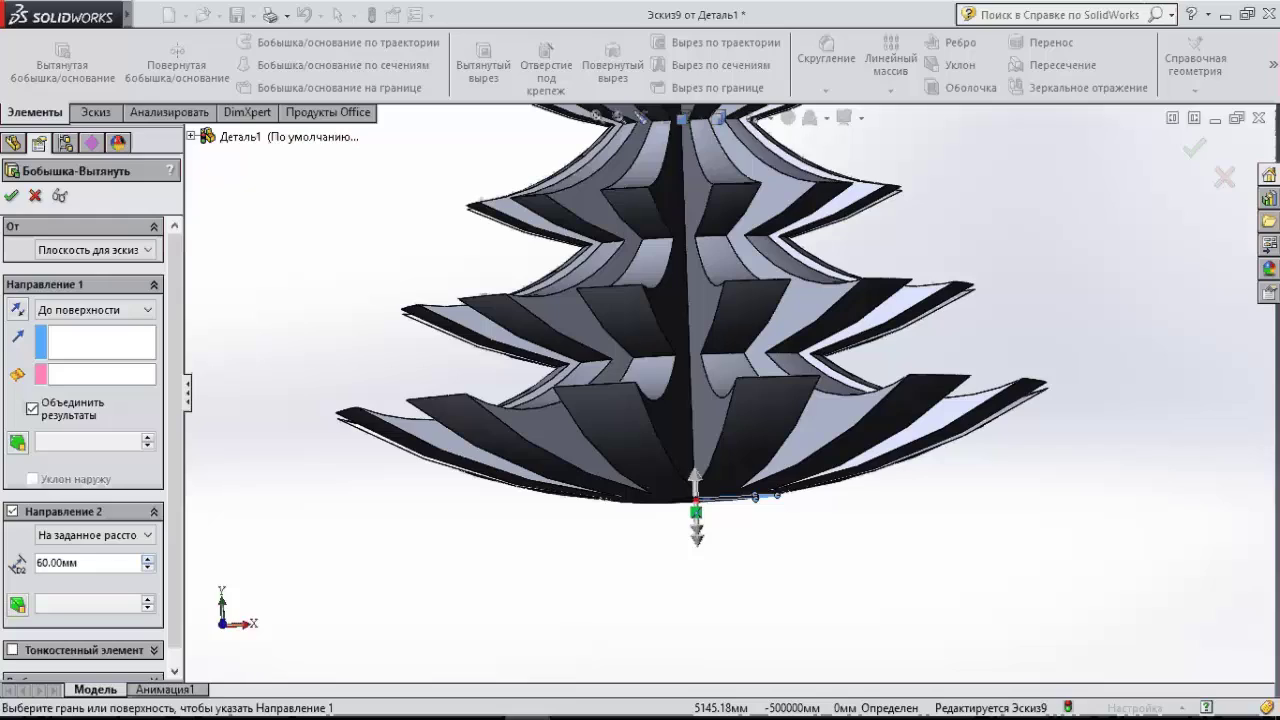
text(120)
key(Return)
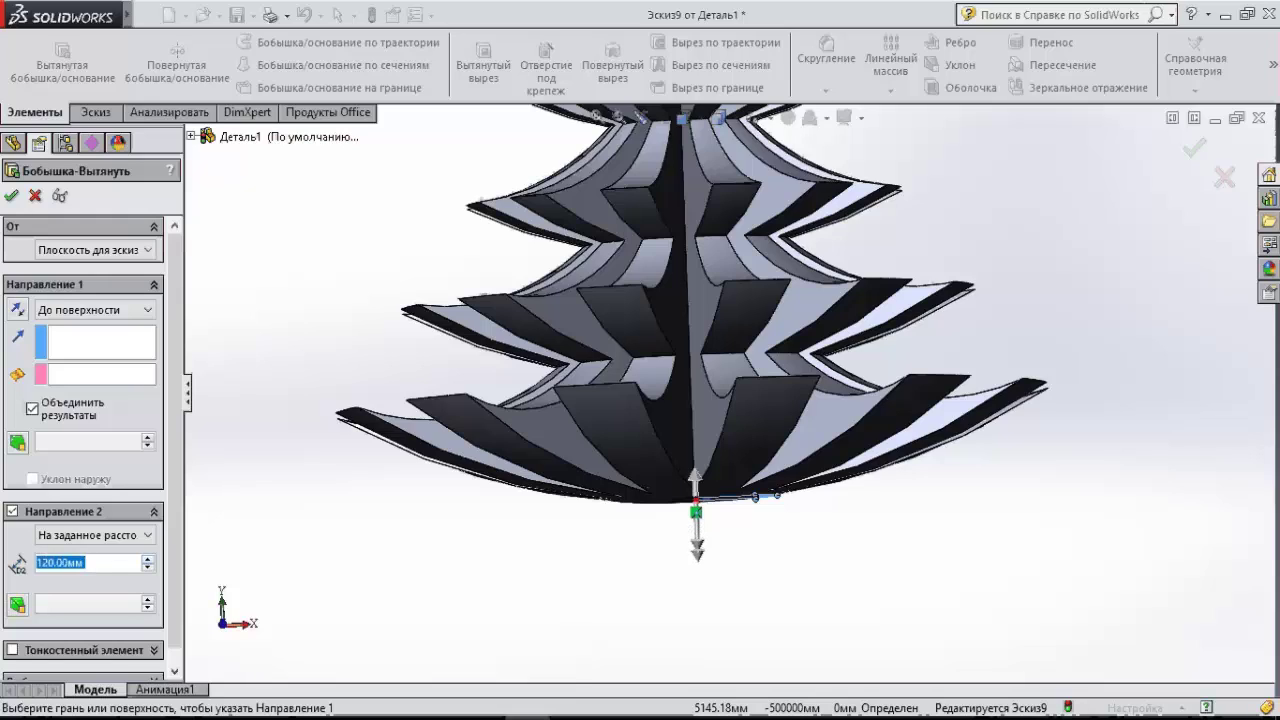
text(150)
key(Return)
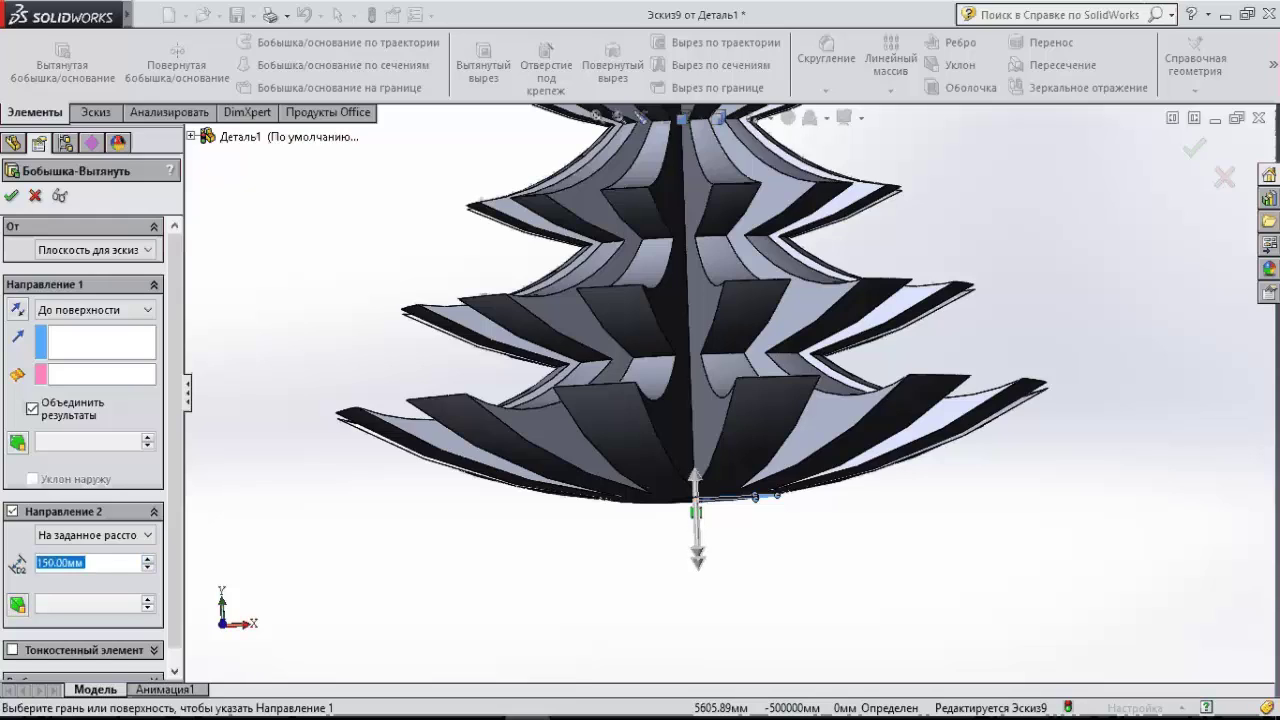
Pick the lowest fin face as the end surface and confirm the extrusion.
middle_drag(700, 550, 700, 450)
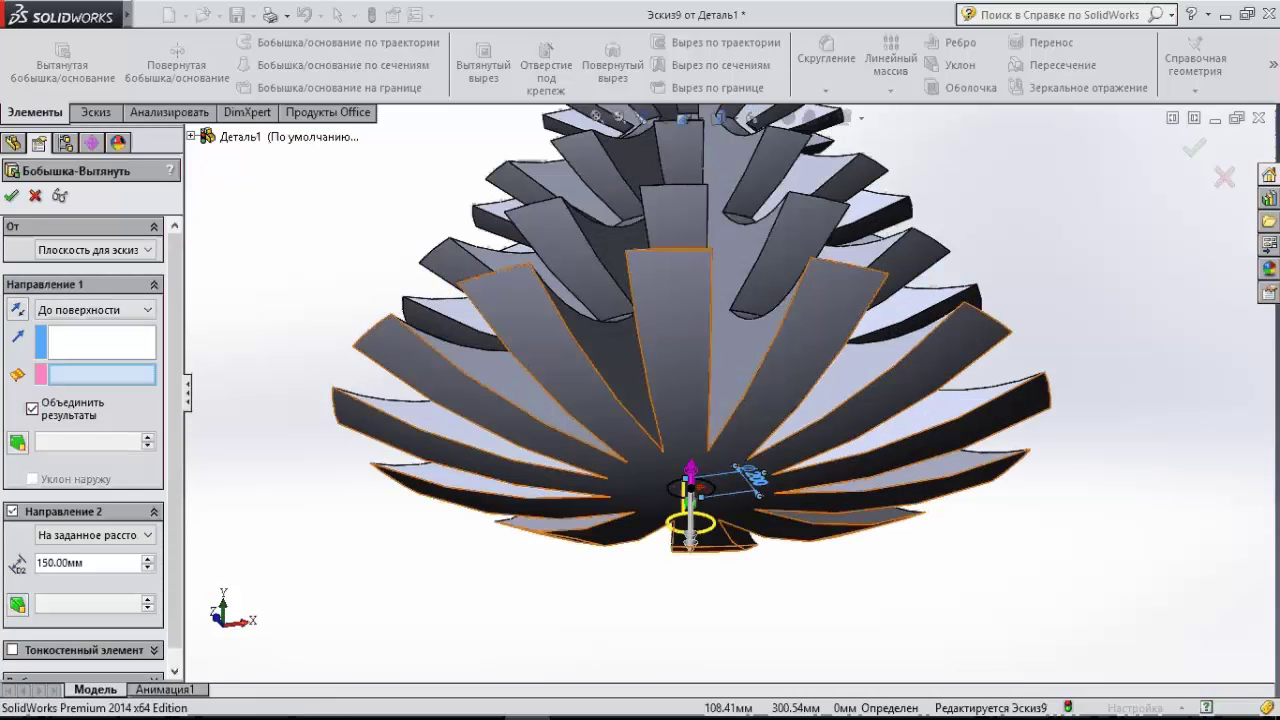
click(737, 514)
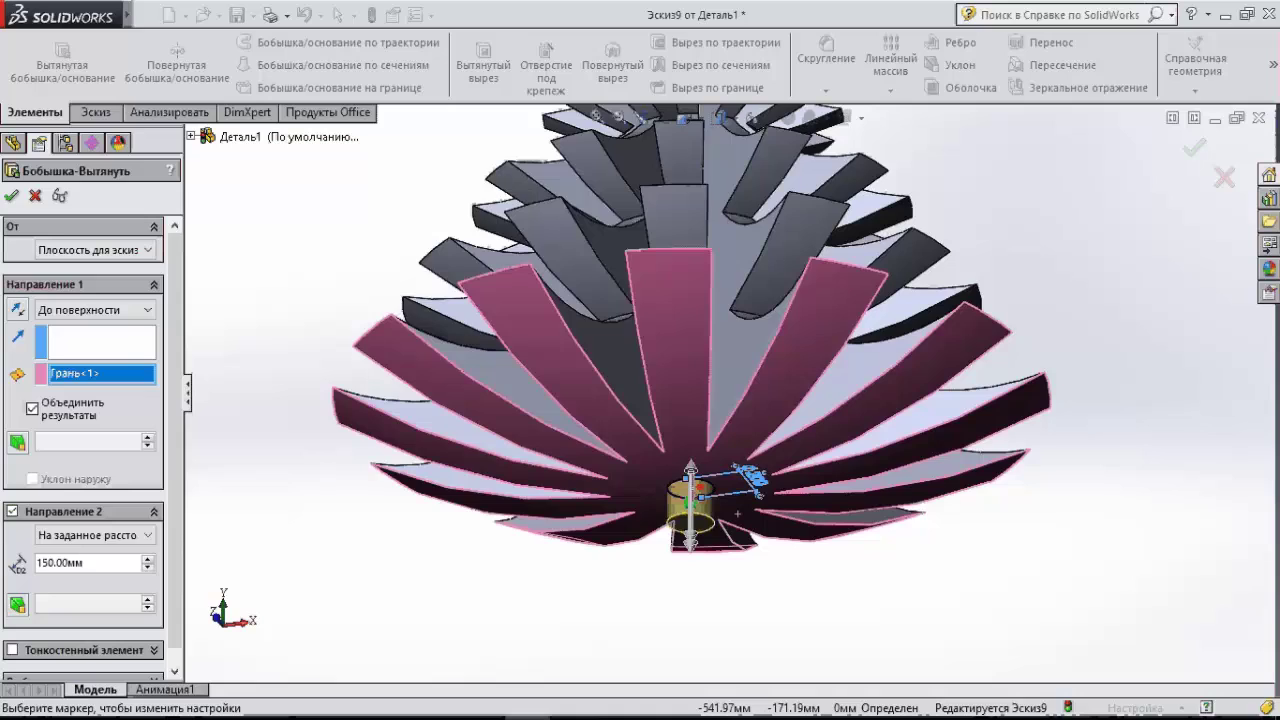
middle_drag(737, 514, 758, 548)
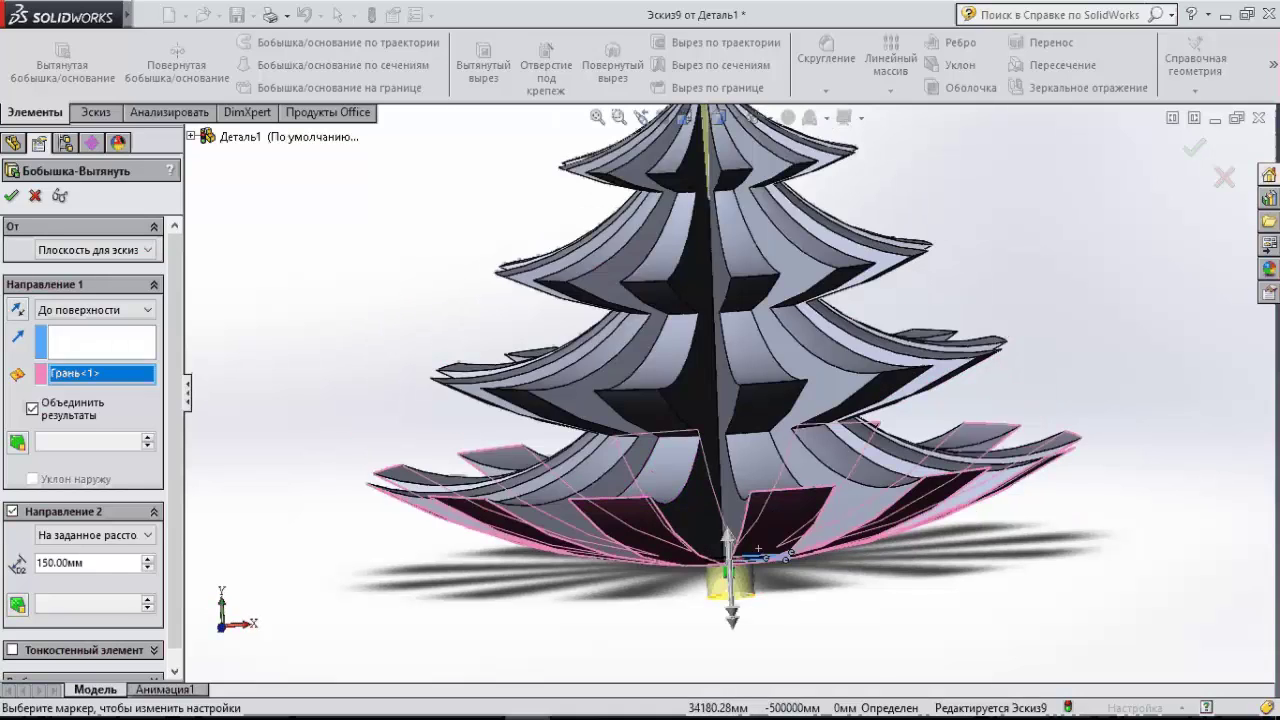
key(Return)
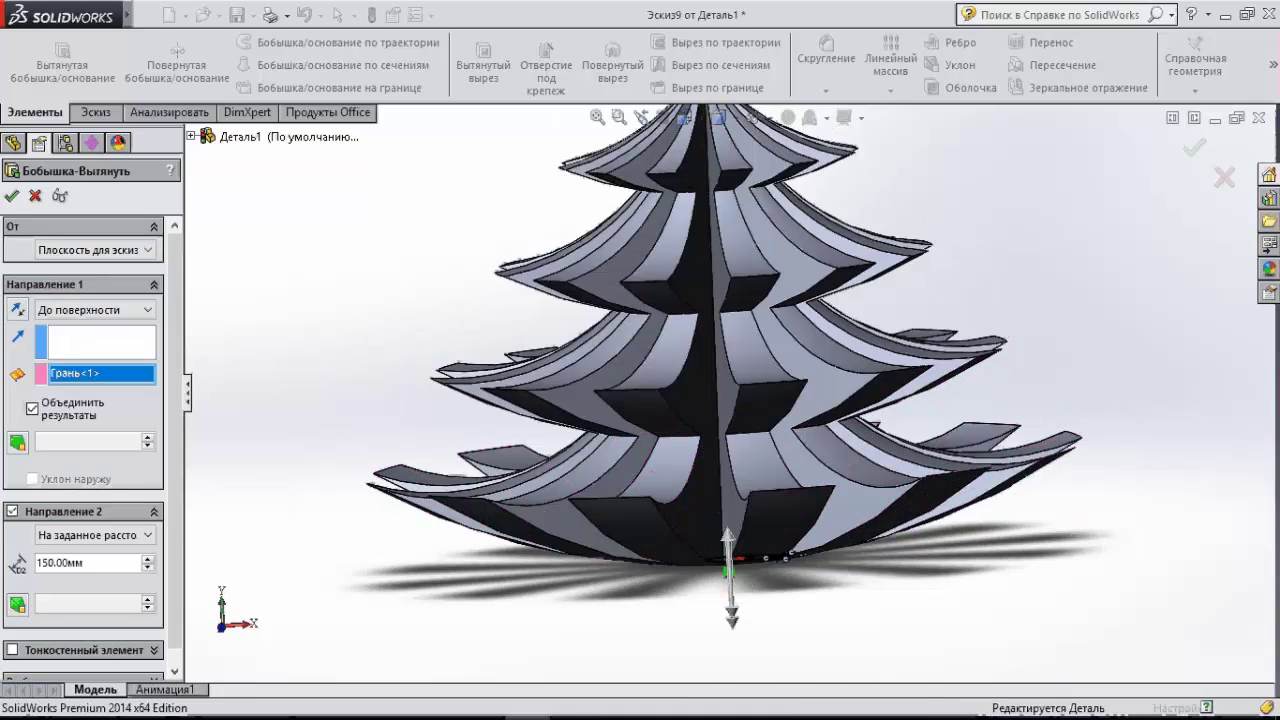
Reopen the trunk extrusion Бобышка-Вытянуть1 for editing.
scroll(737, 394, up, 5)
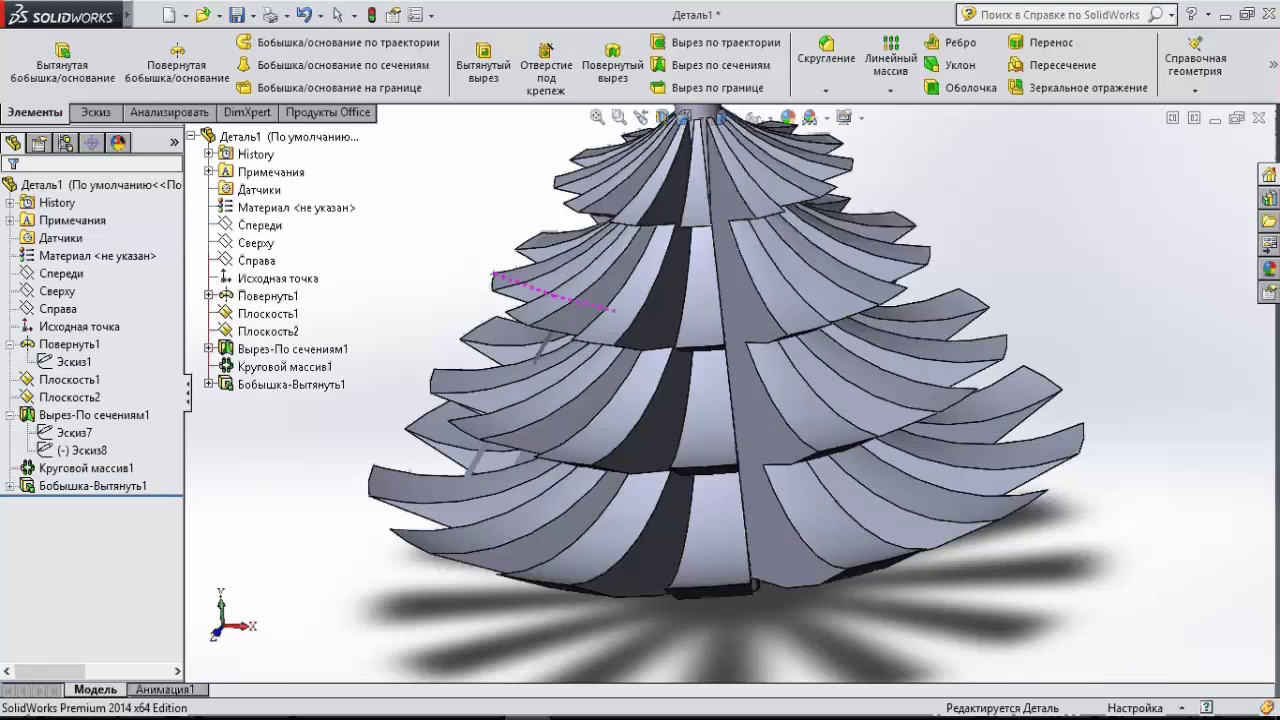
scroll(730, 400, down, 3)
scroll(730, 400, up, 4)
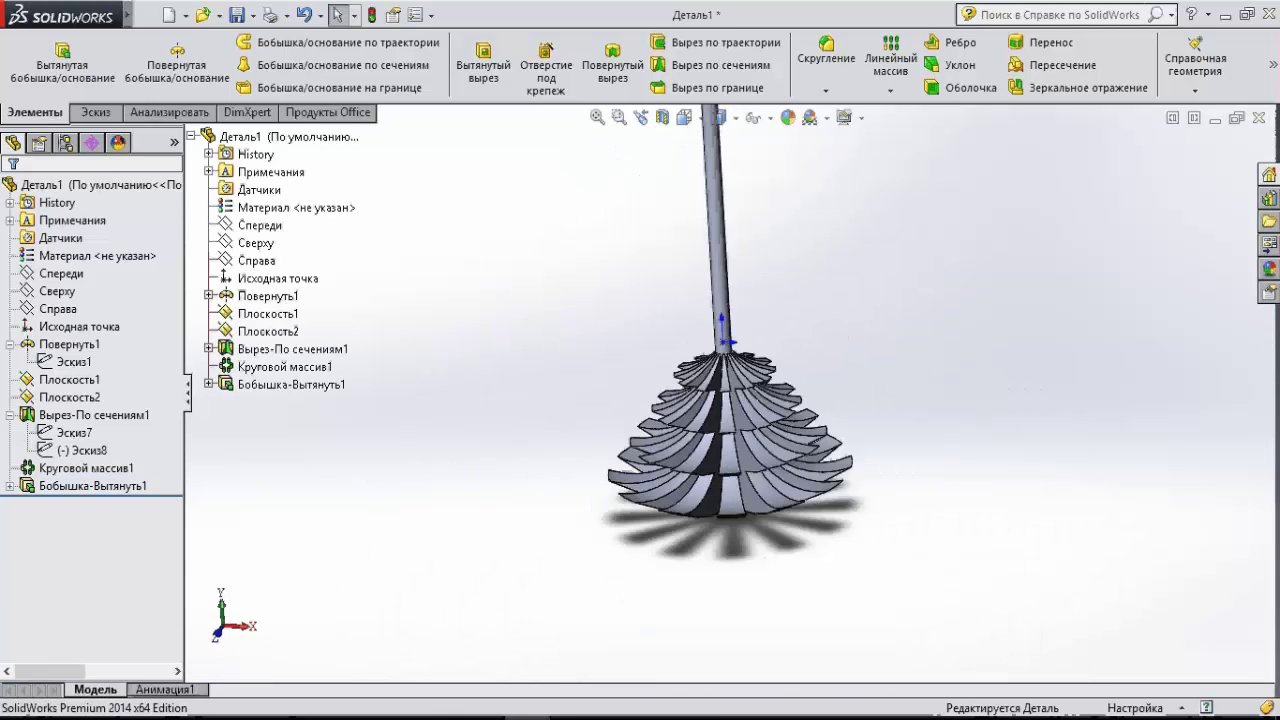
scroll(730, 400, up, 5)
scroll(730, 400, down, 1)
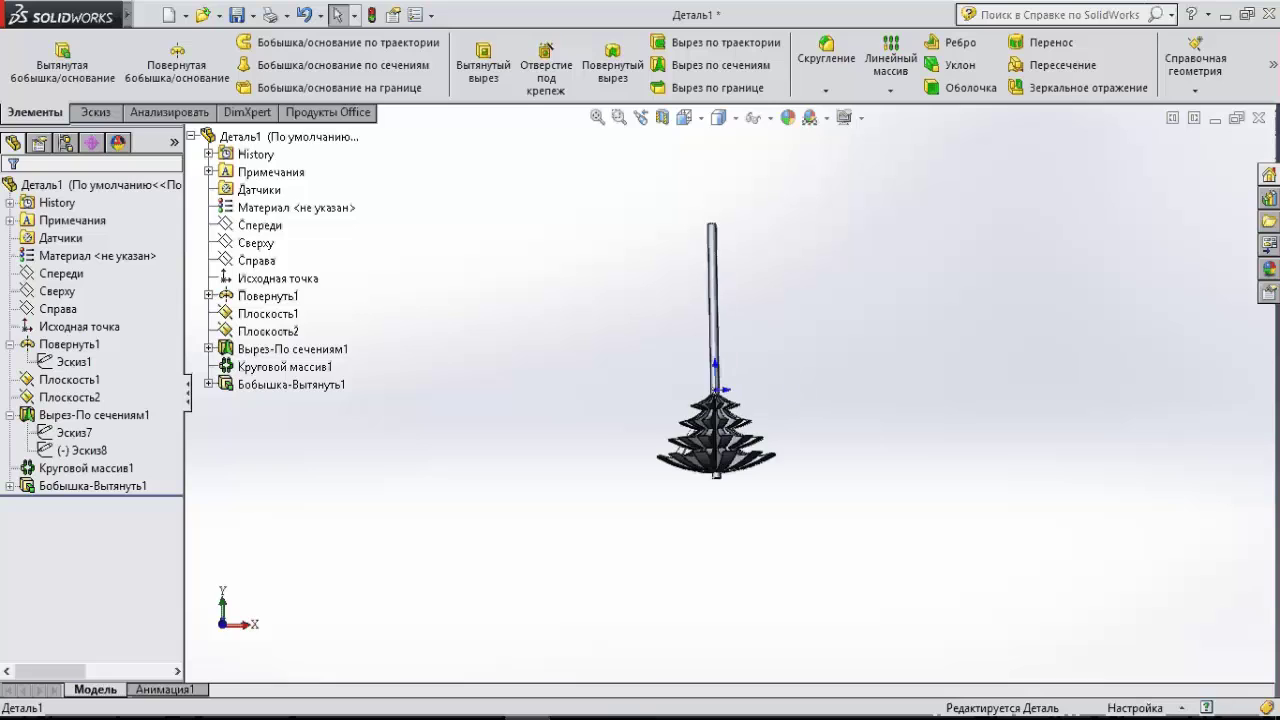
click(92, 486)
right_click(92, 486)
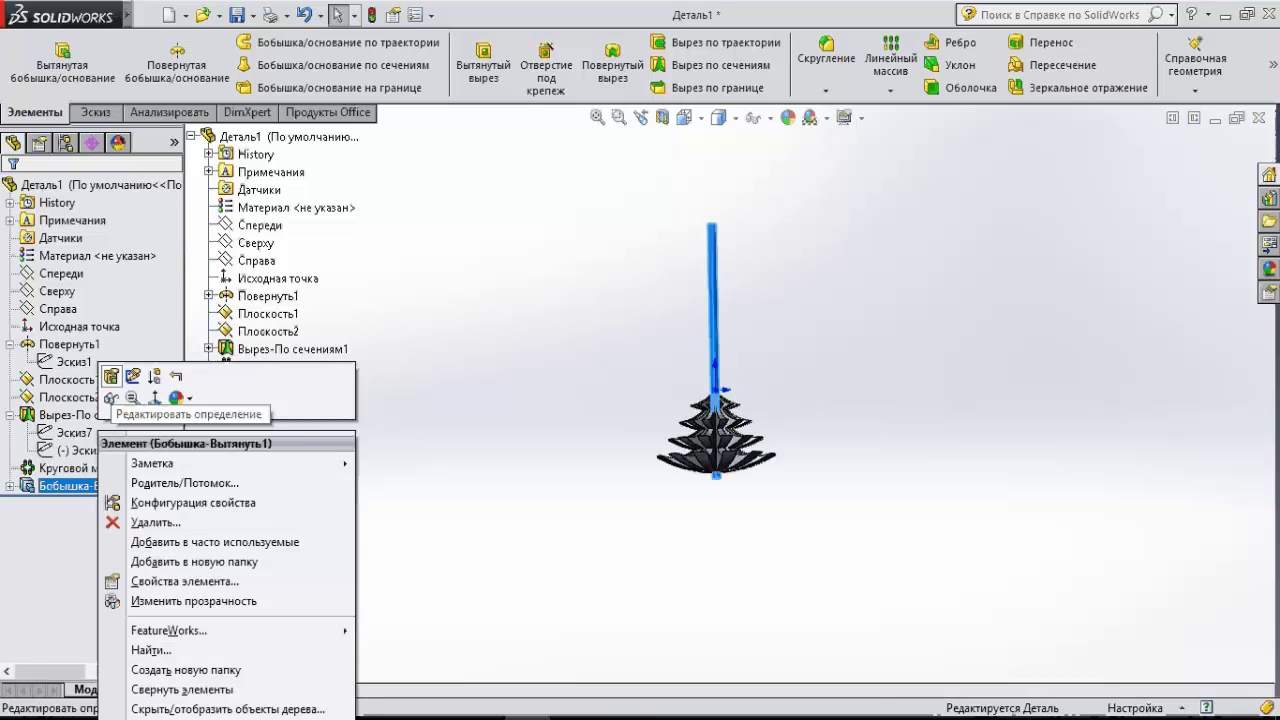
click(108, 378)
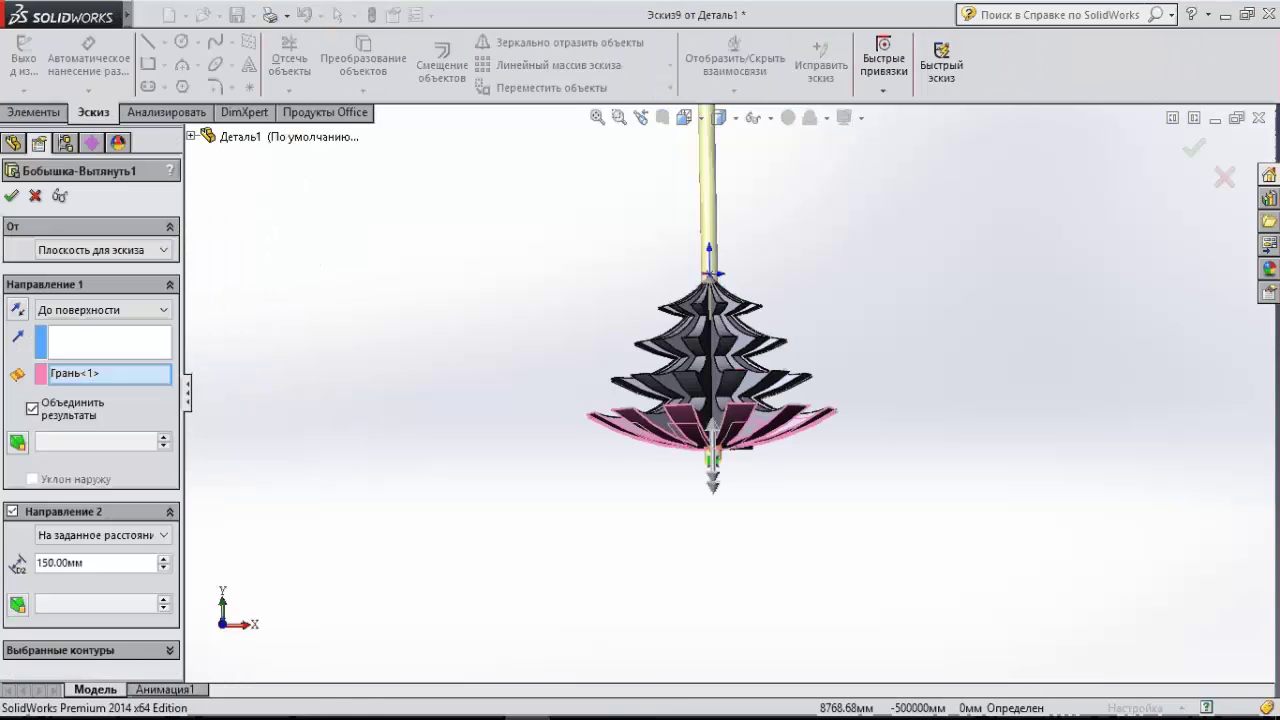
Turn off Direction 2, change the end condition to Blind, and confirm.
scroll(696, 458, down, 5)
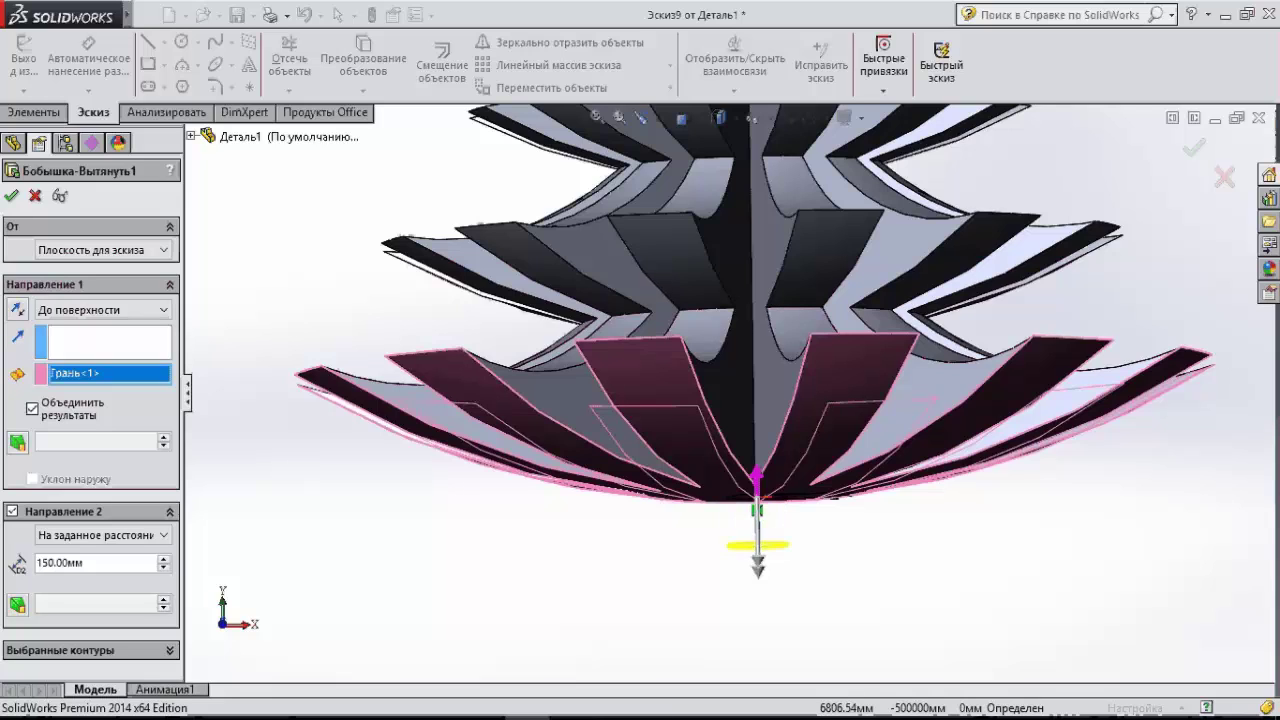
middle_drag(700, 400, 700, 450)
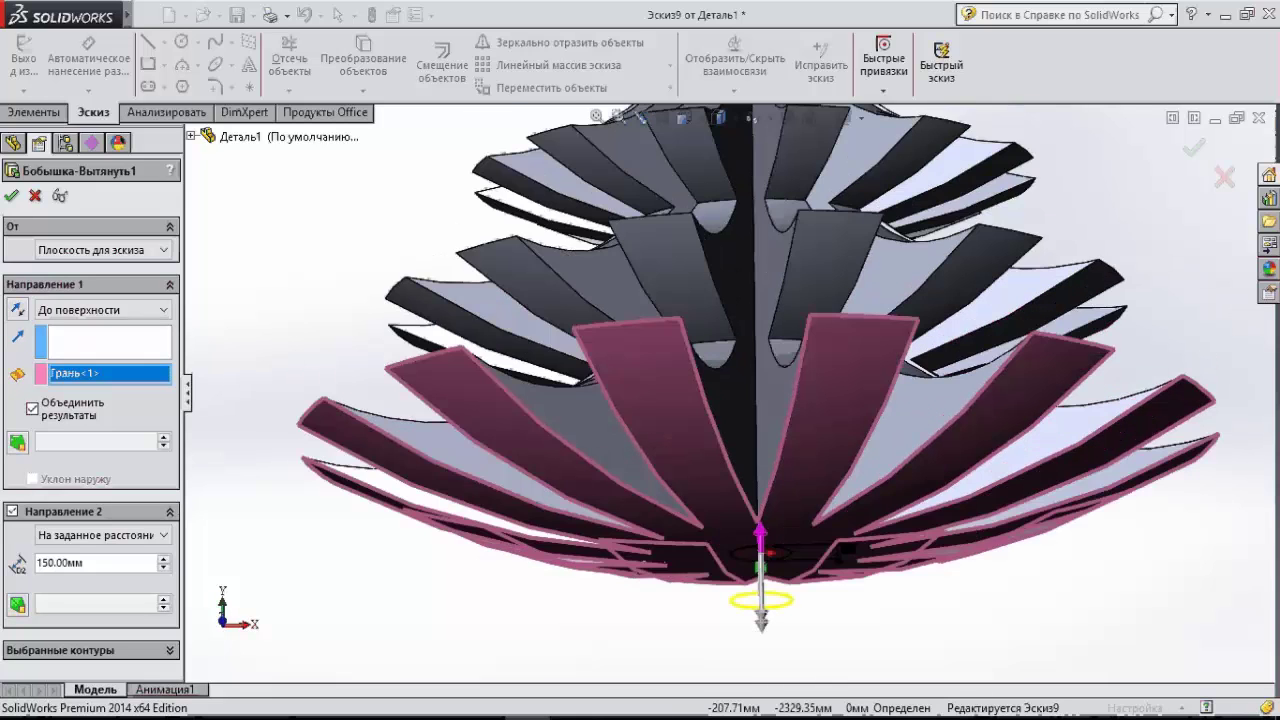
scroll(760, 540, down, 3)
scroll(700, 250, up, 2)
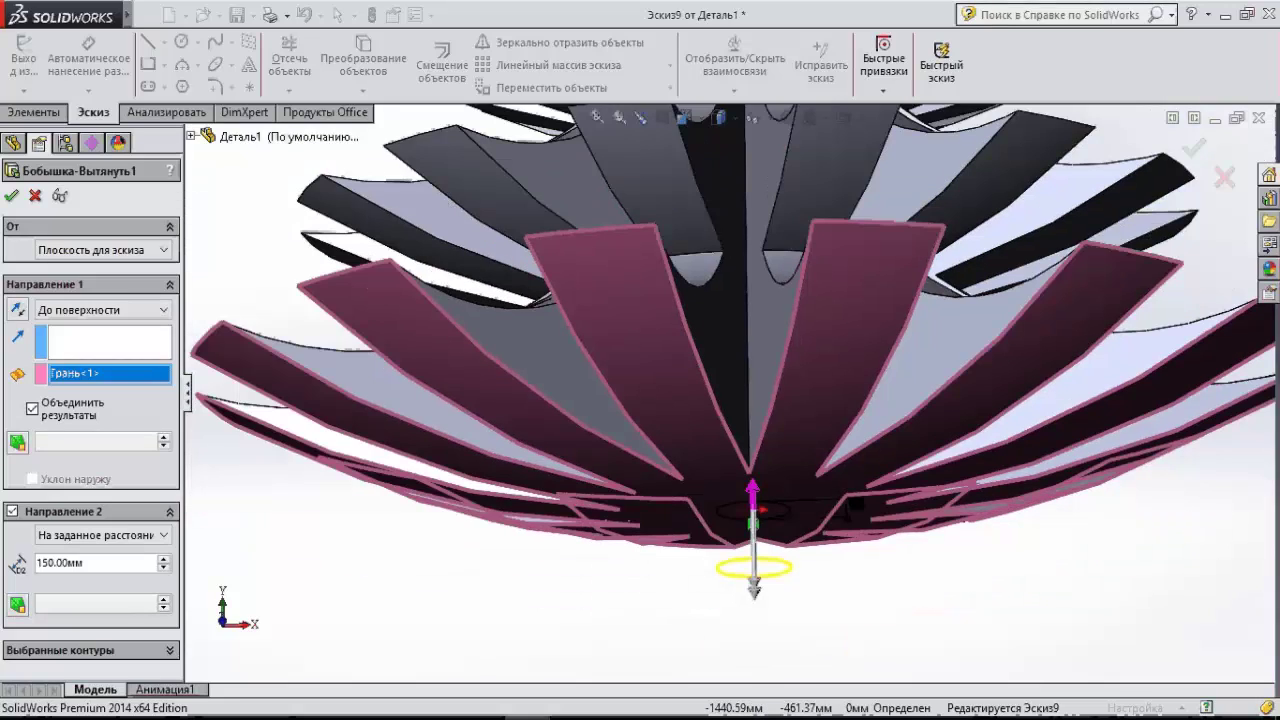
click(12, 511)
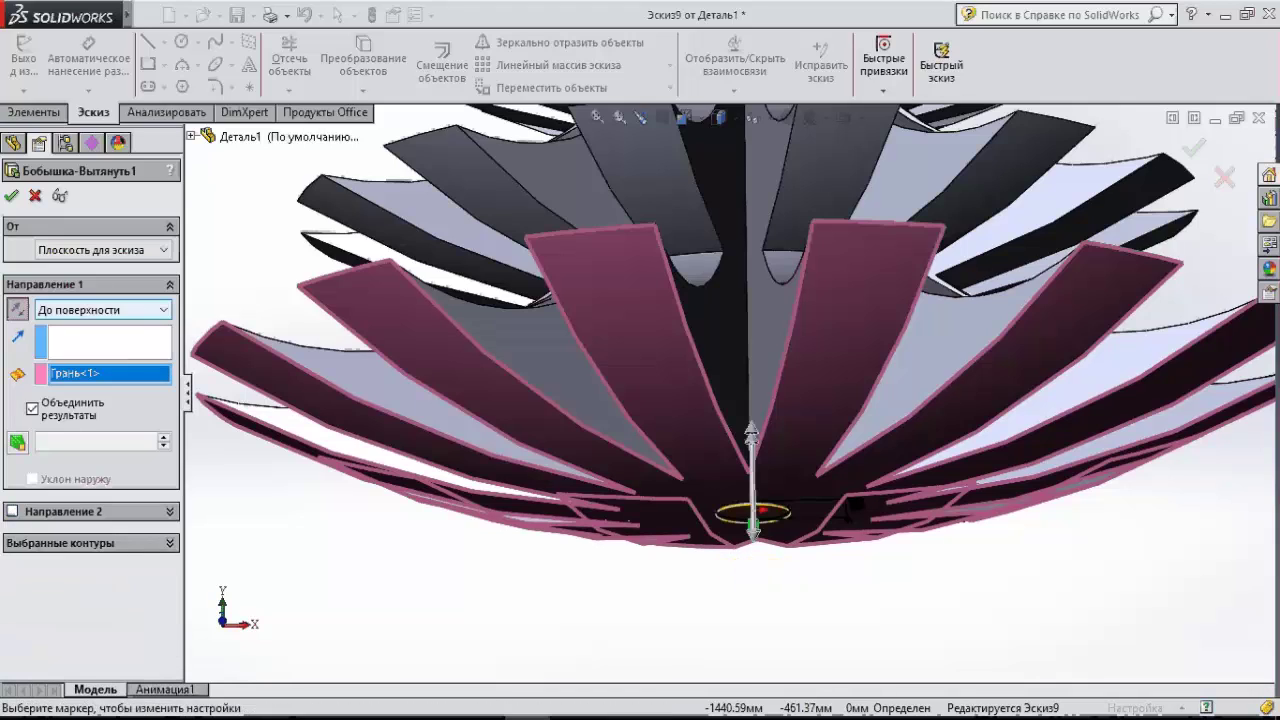
click(103, 309)
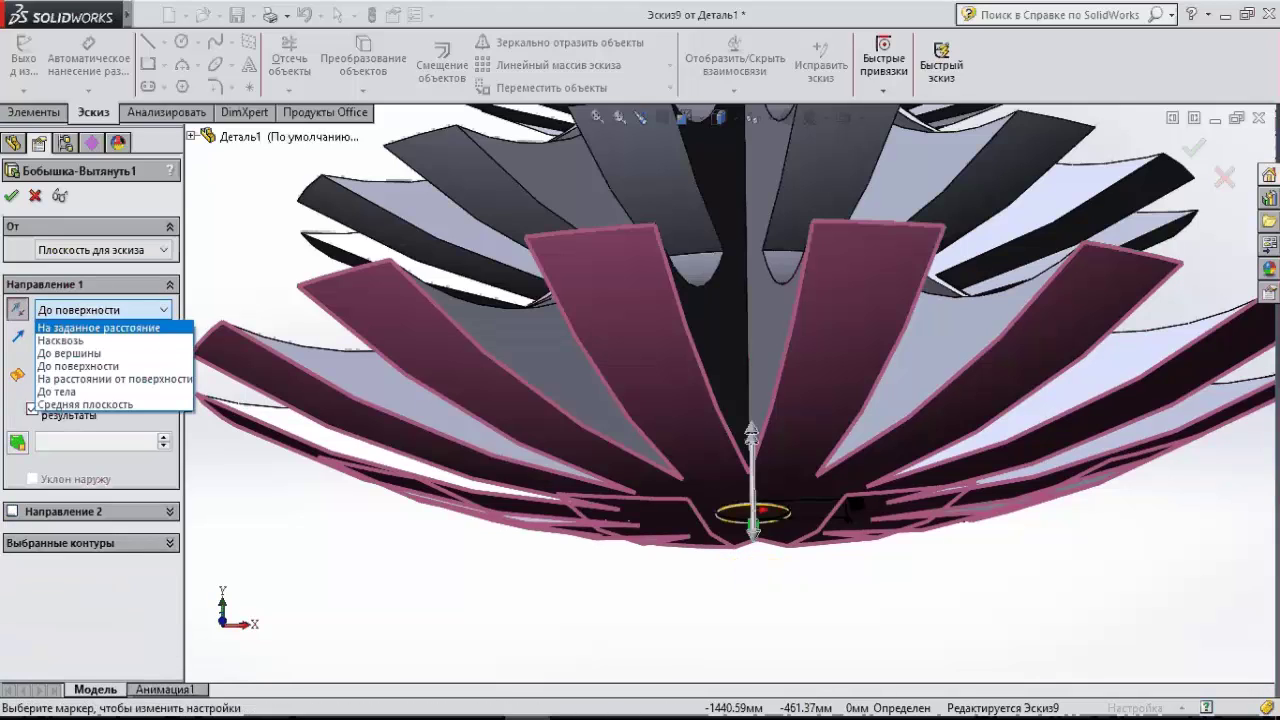
click(98, 327)
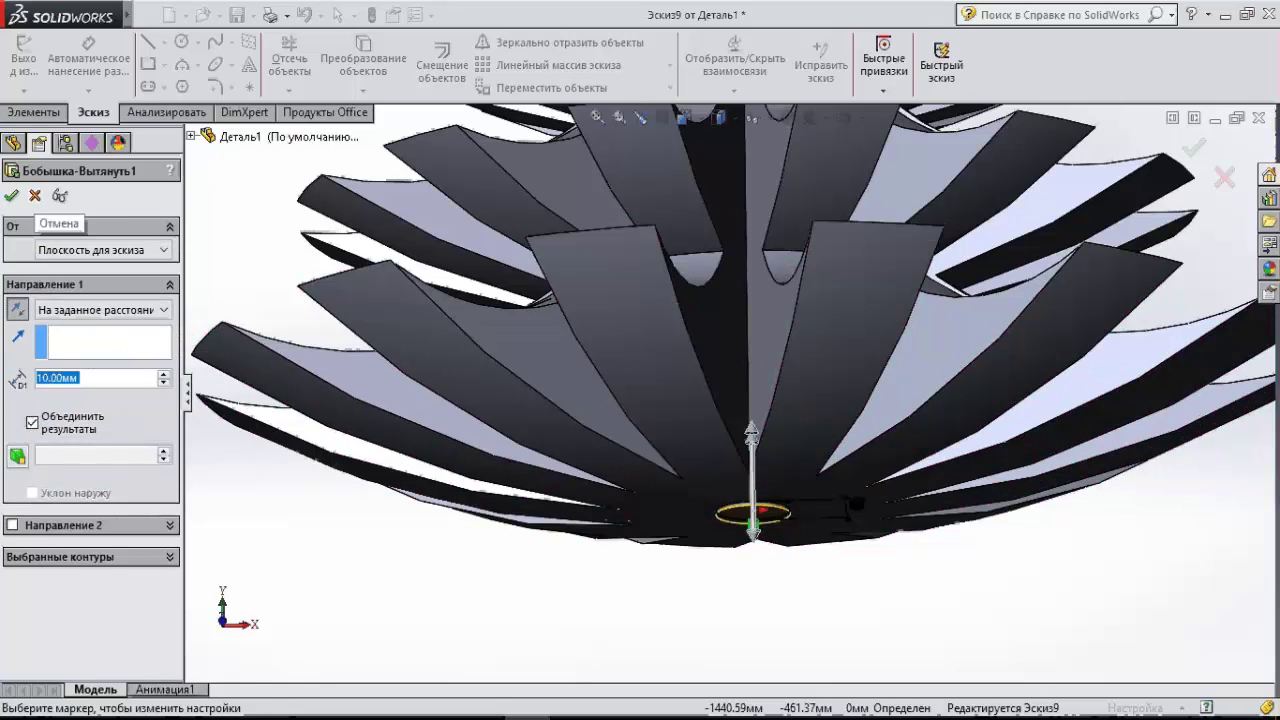
key(Return)
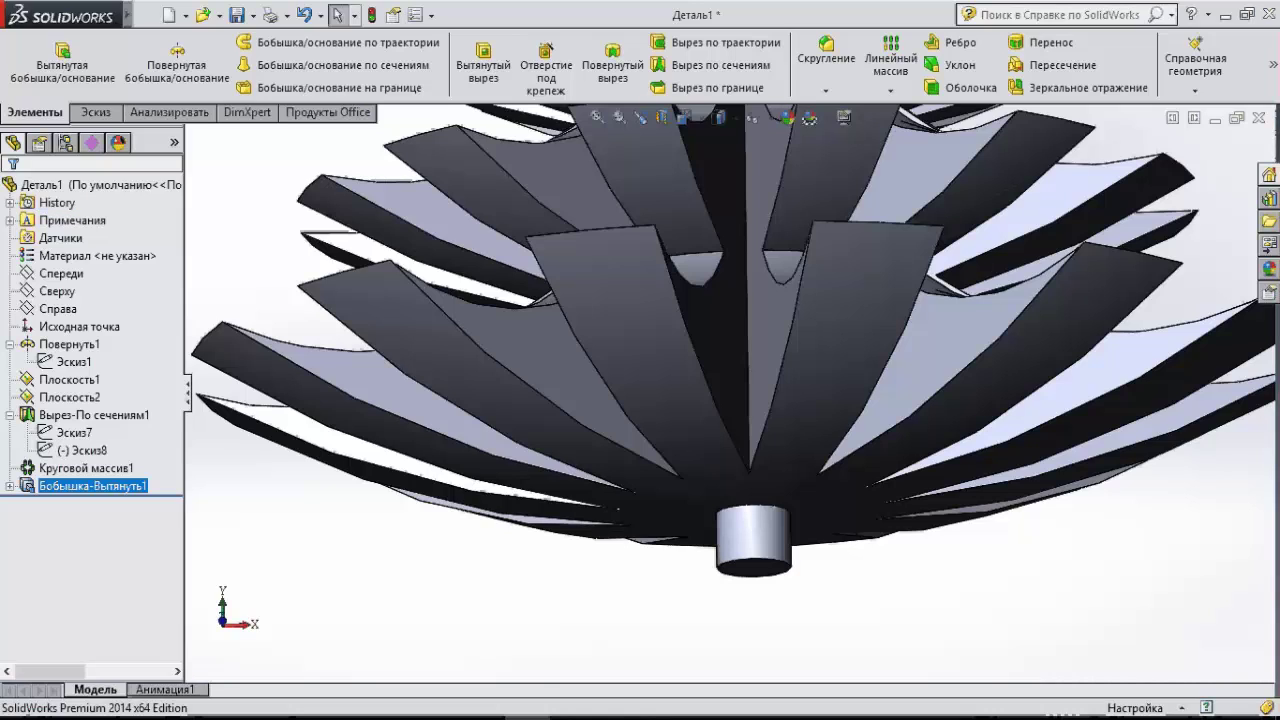
Delete Бобышка-Вытянуть1 and its circle sketch Эскиз9.
key(Delete)
key(Return)
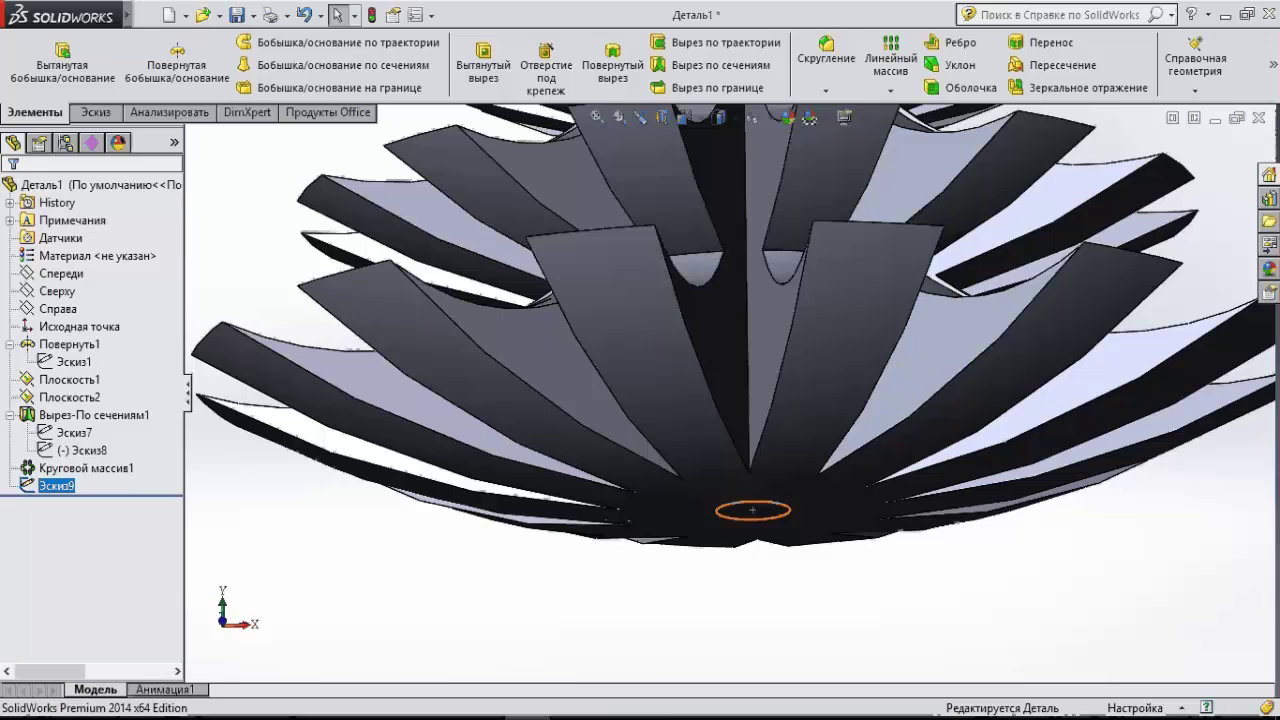
click(80, 415)
key(Delete)
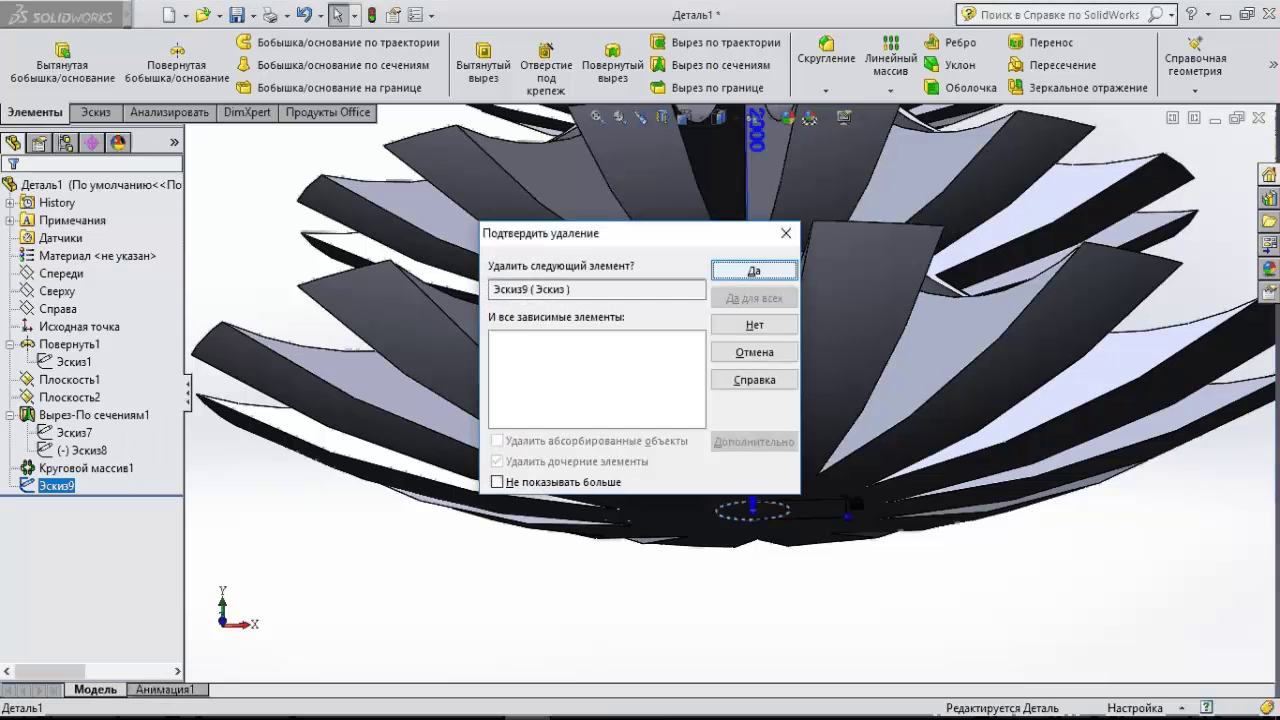
key(Return)
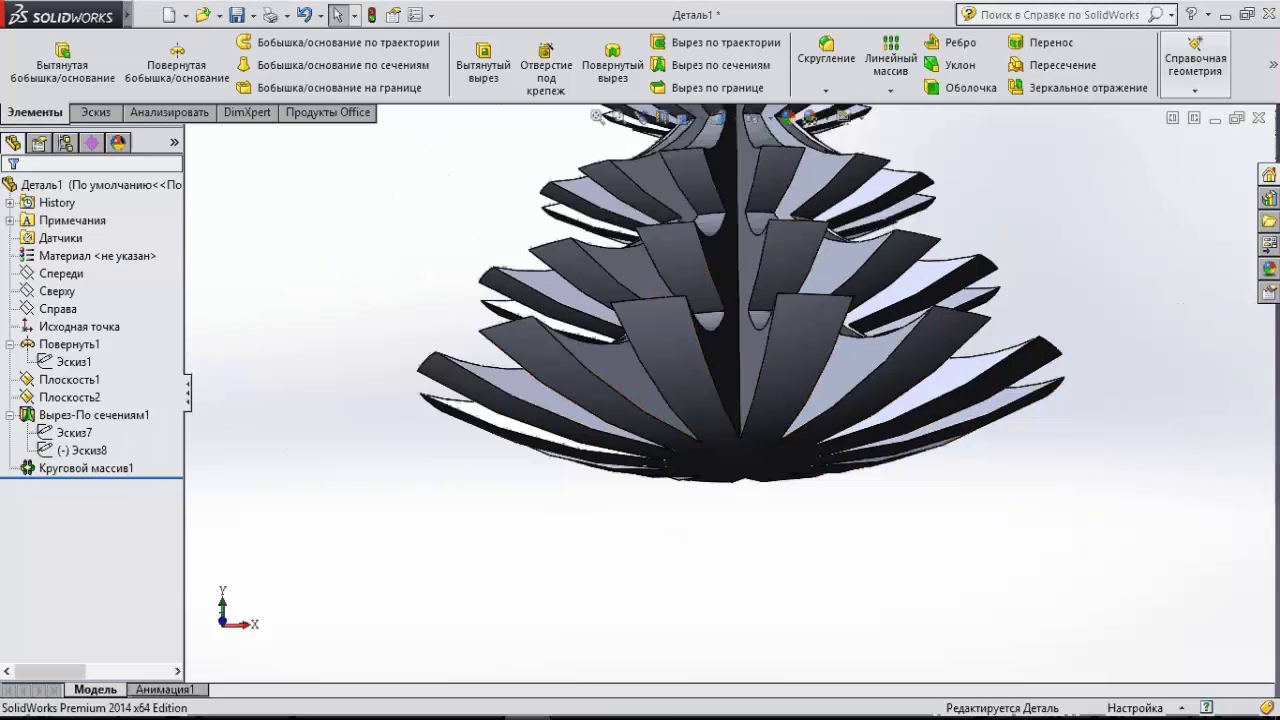
click(1195, 65)
Create reference plane Плоскость4 offset 1800 mm from Плоскость1.
click(1130, 109)
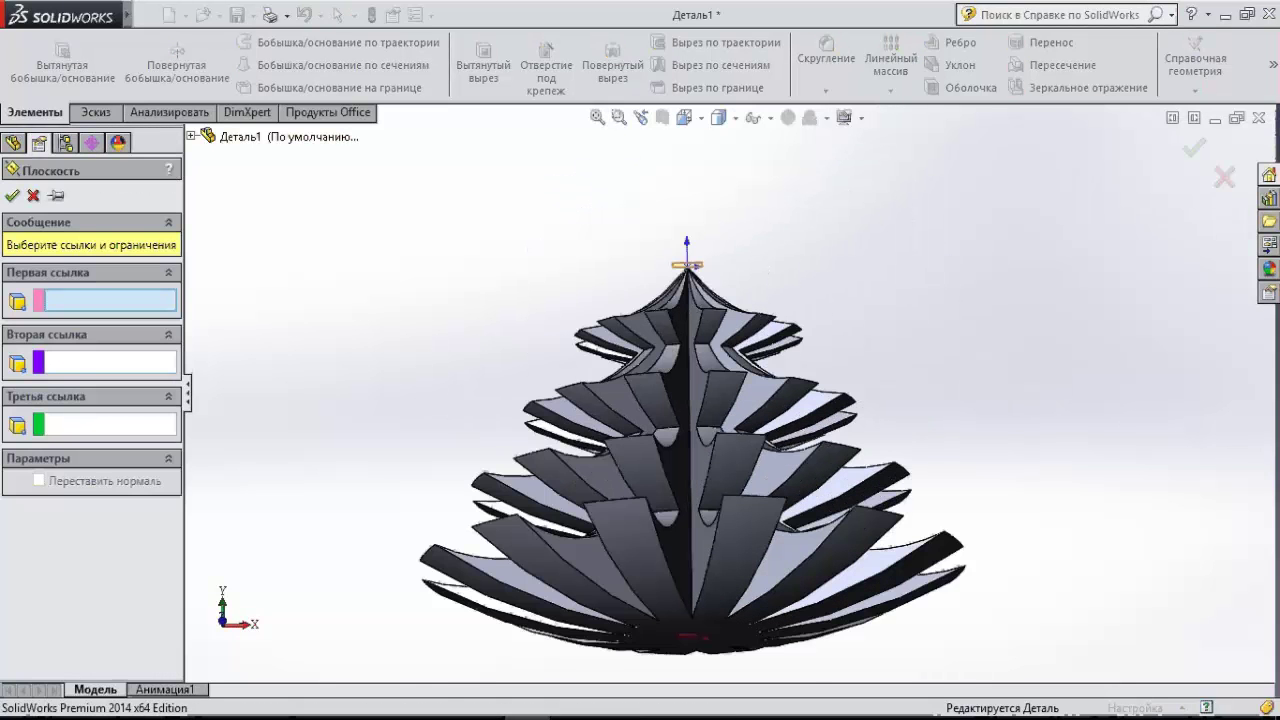
click(687, 265)
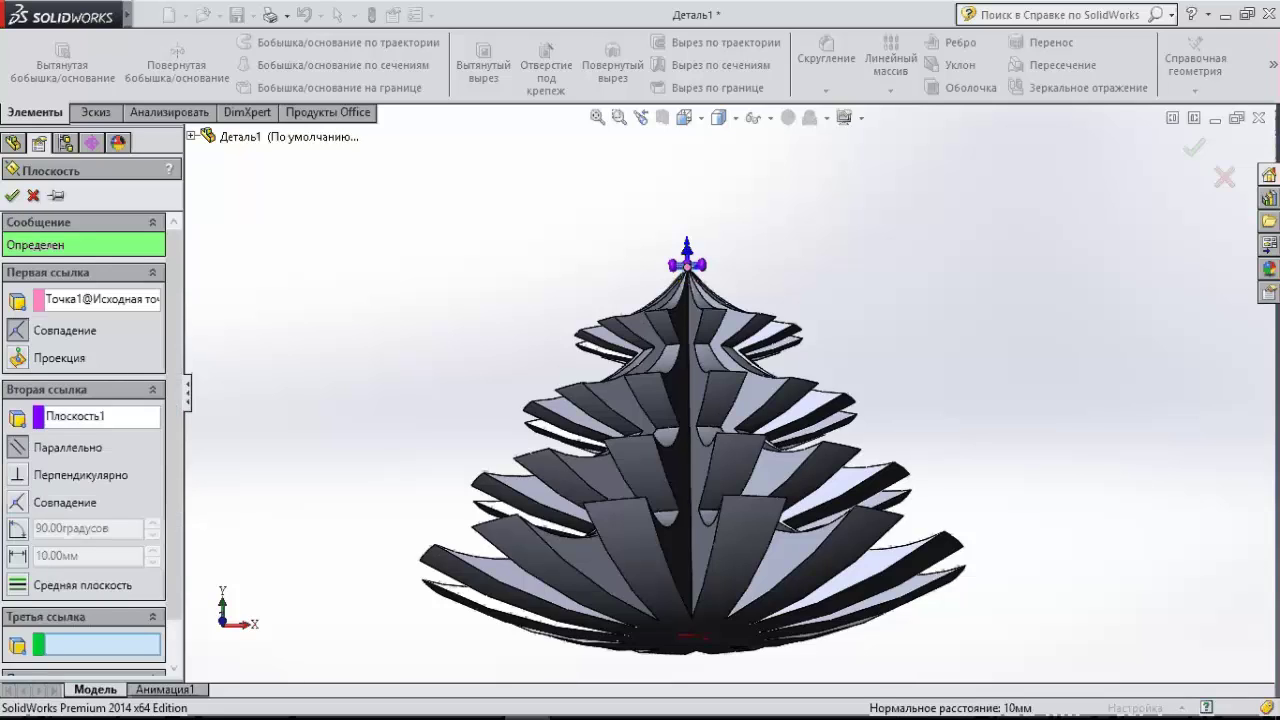
click(100, 299)
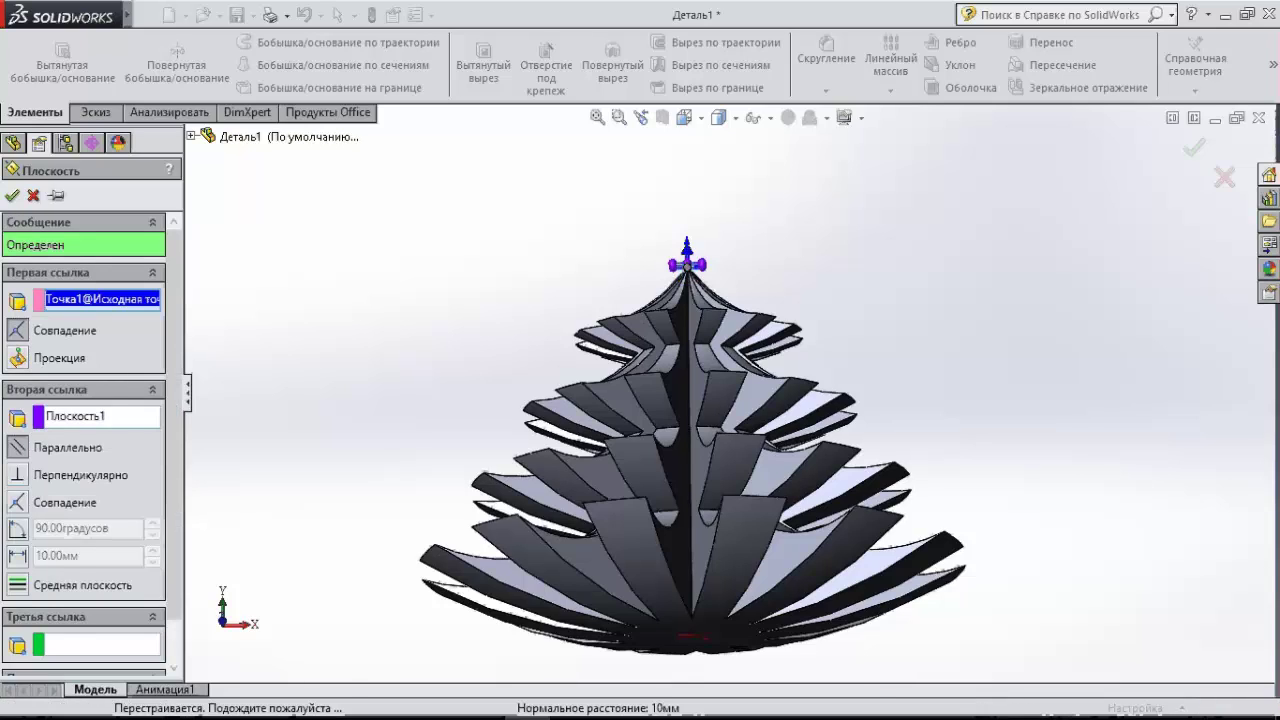
key(Delete)
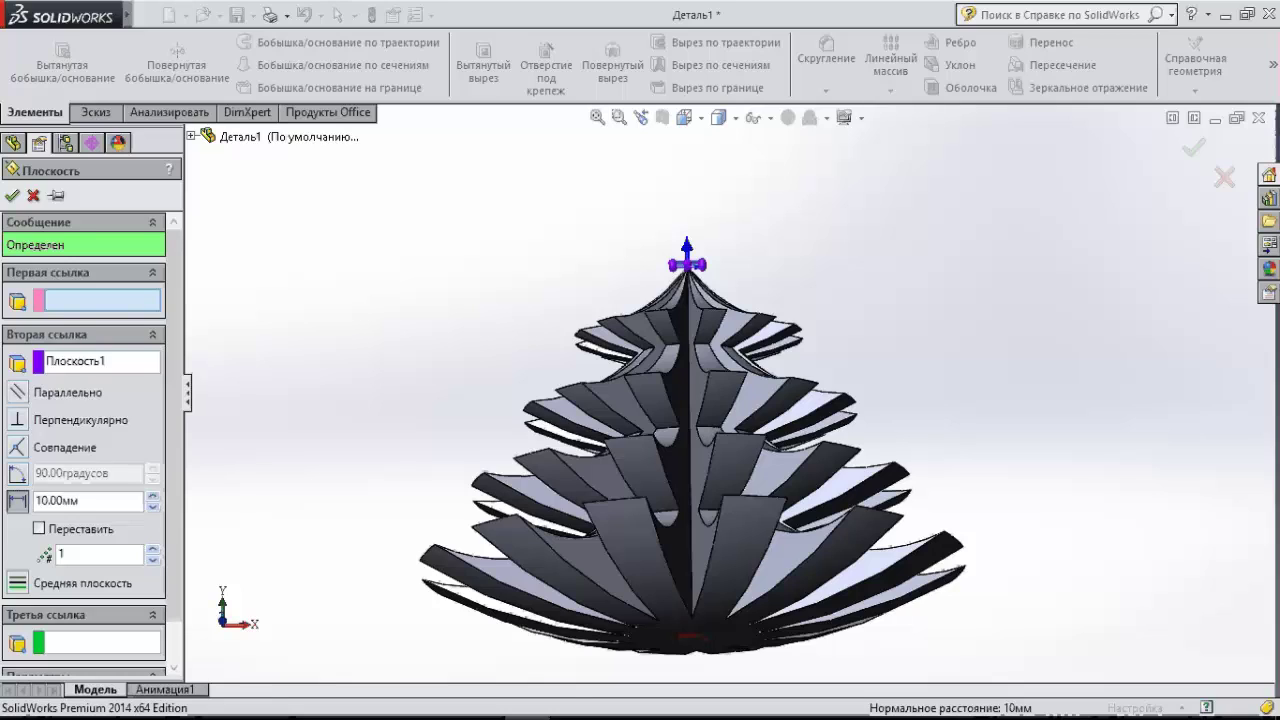
click(100, 361)
key(Delete)
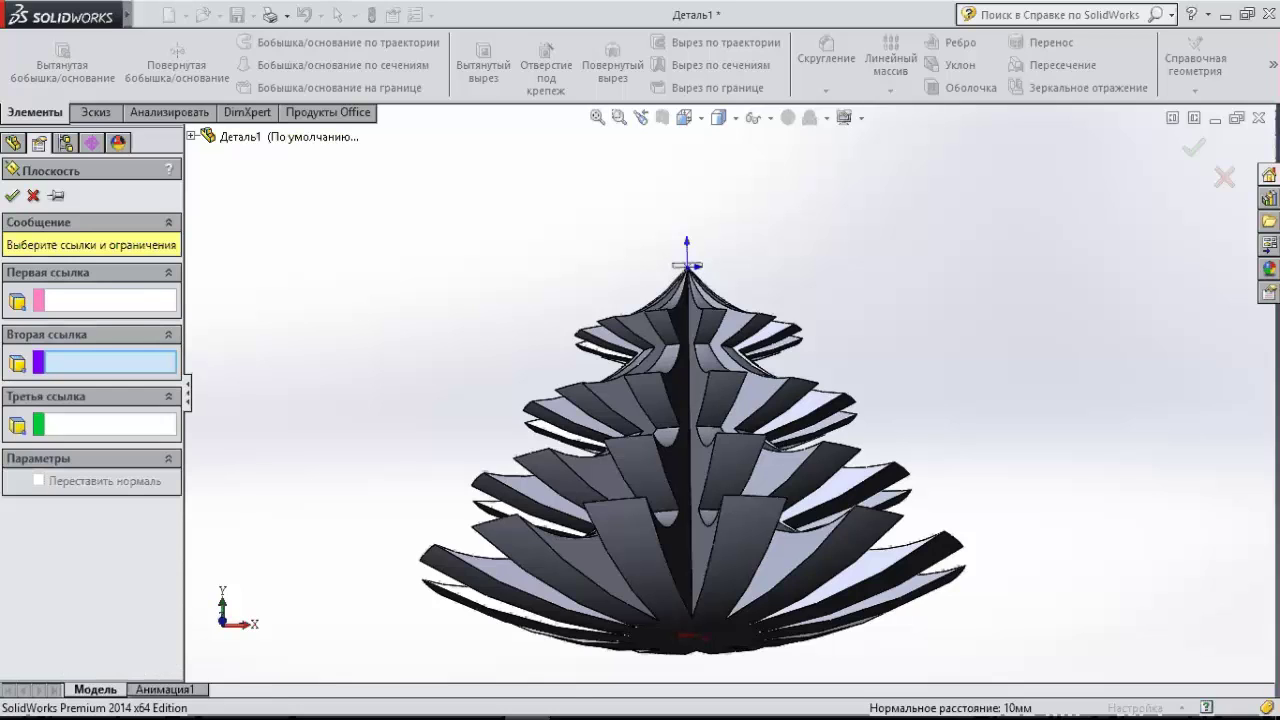
click(687, 265)
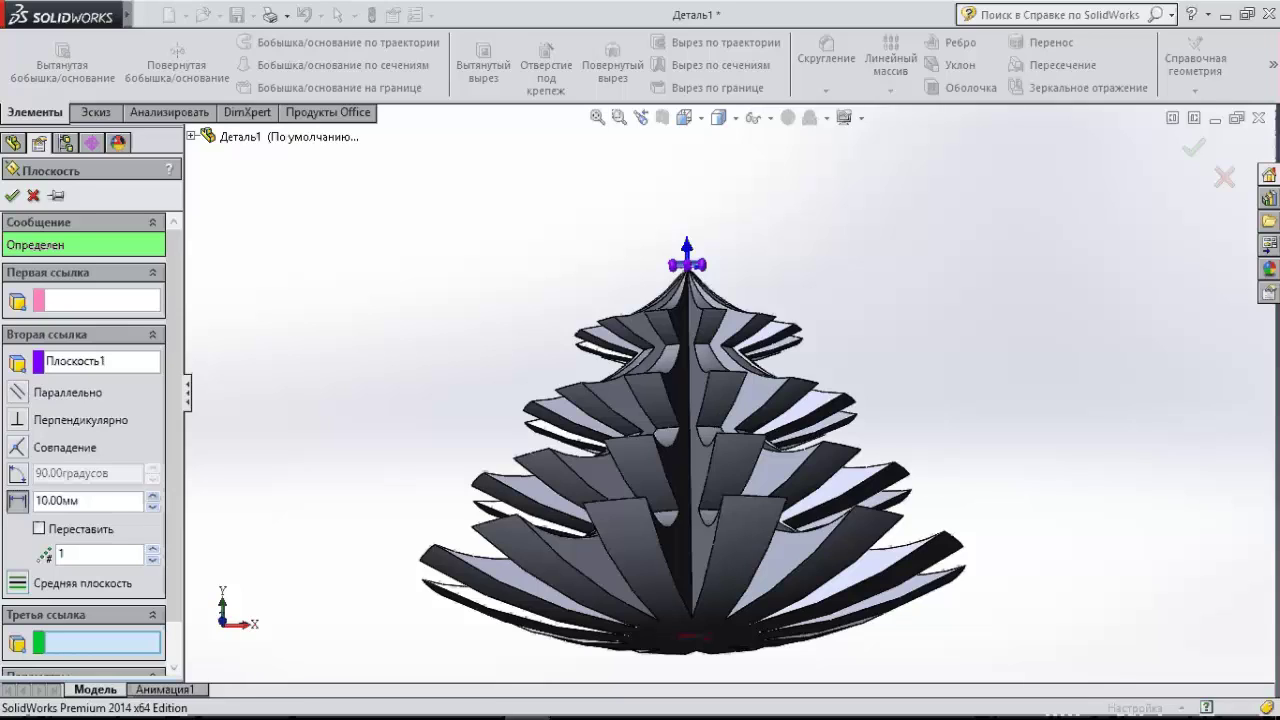
click(100, 361)
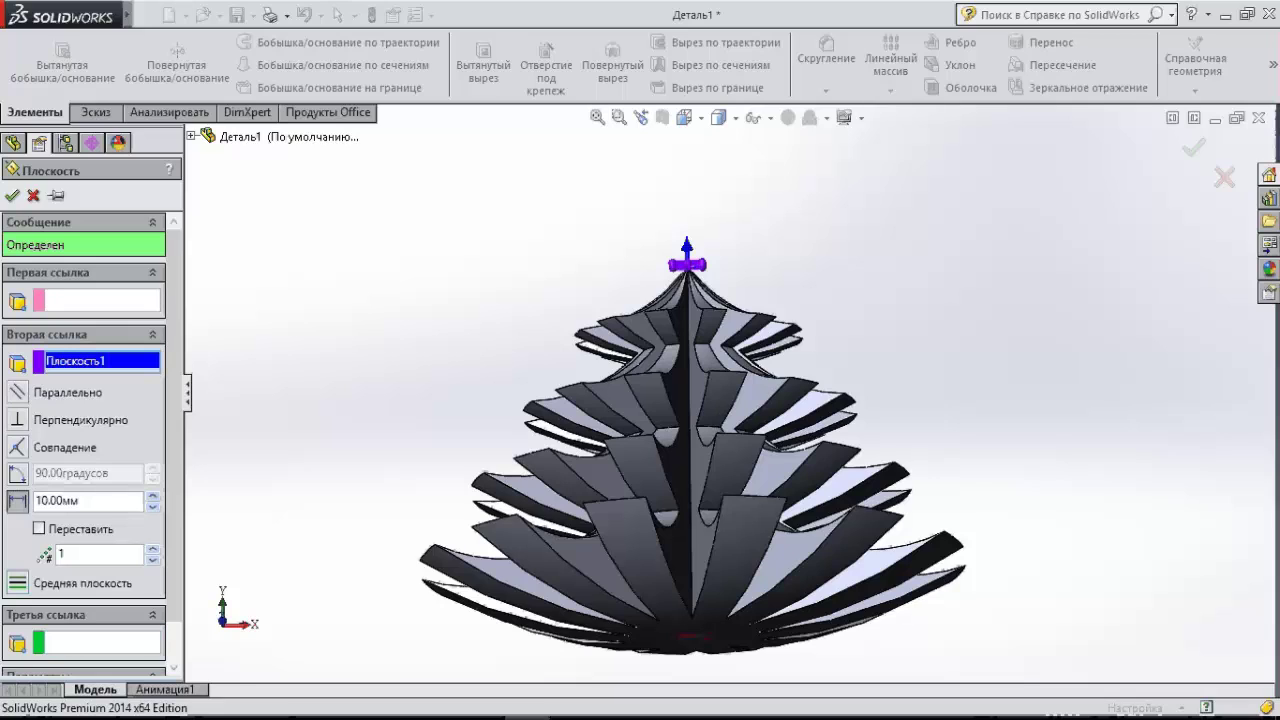
key(Delete)
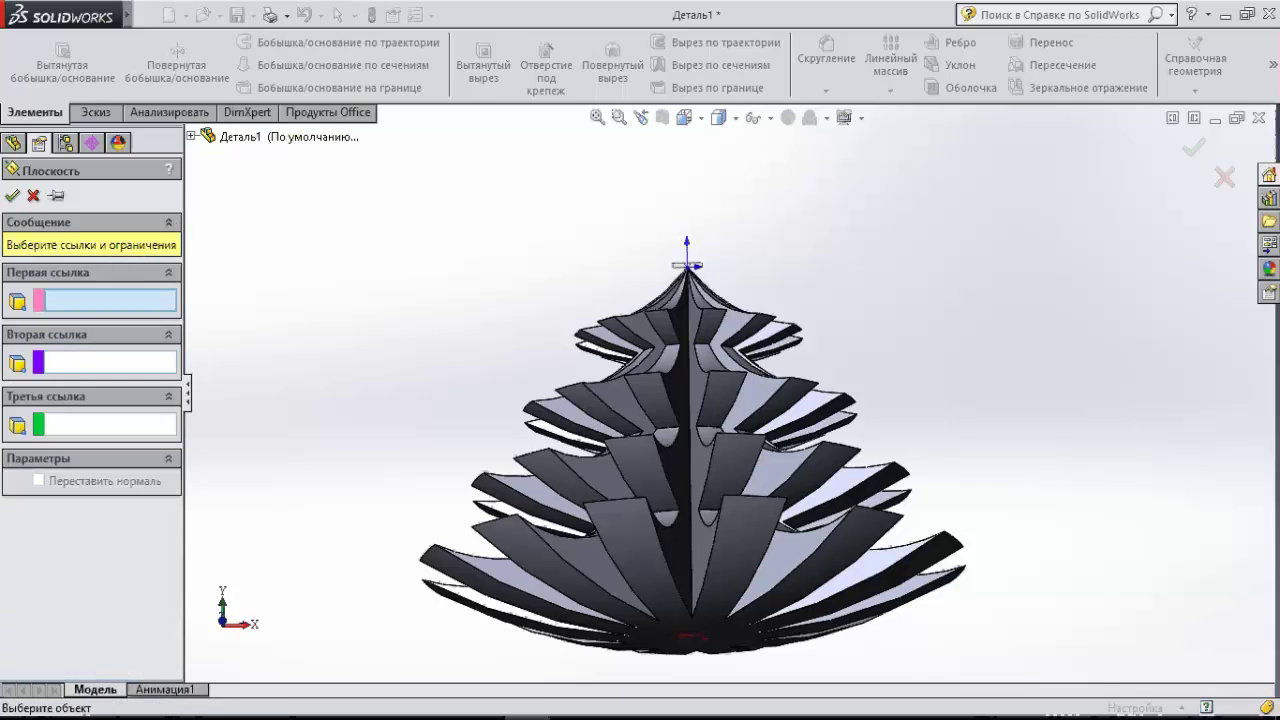
click(687, 265)
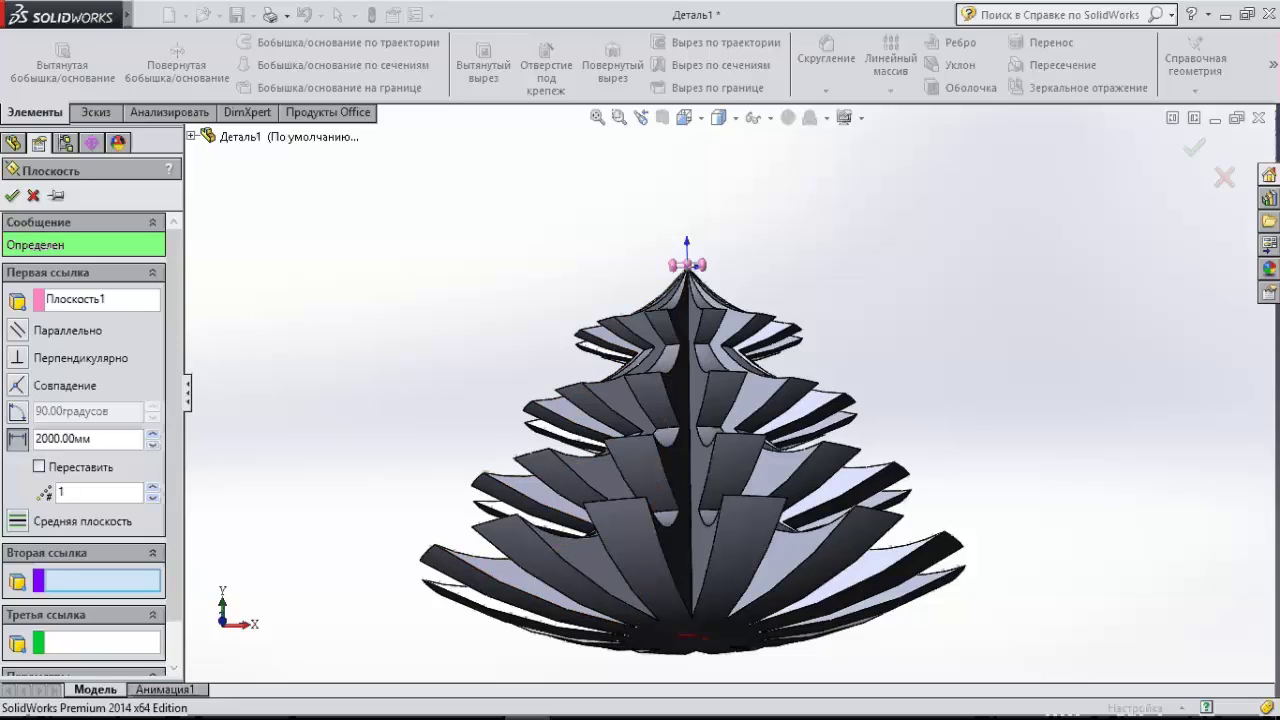
click(75, 438)
text(1)
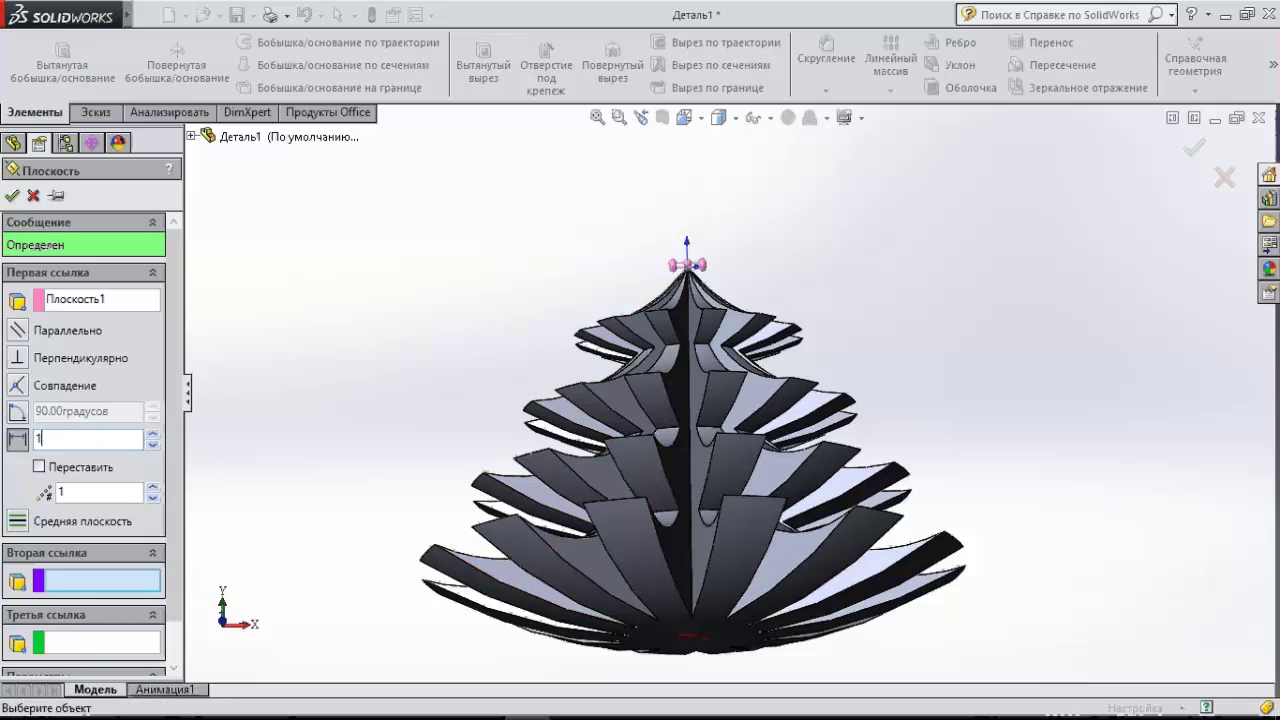
text(800.00мм)
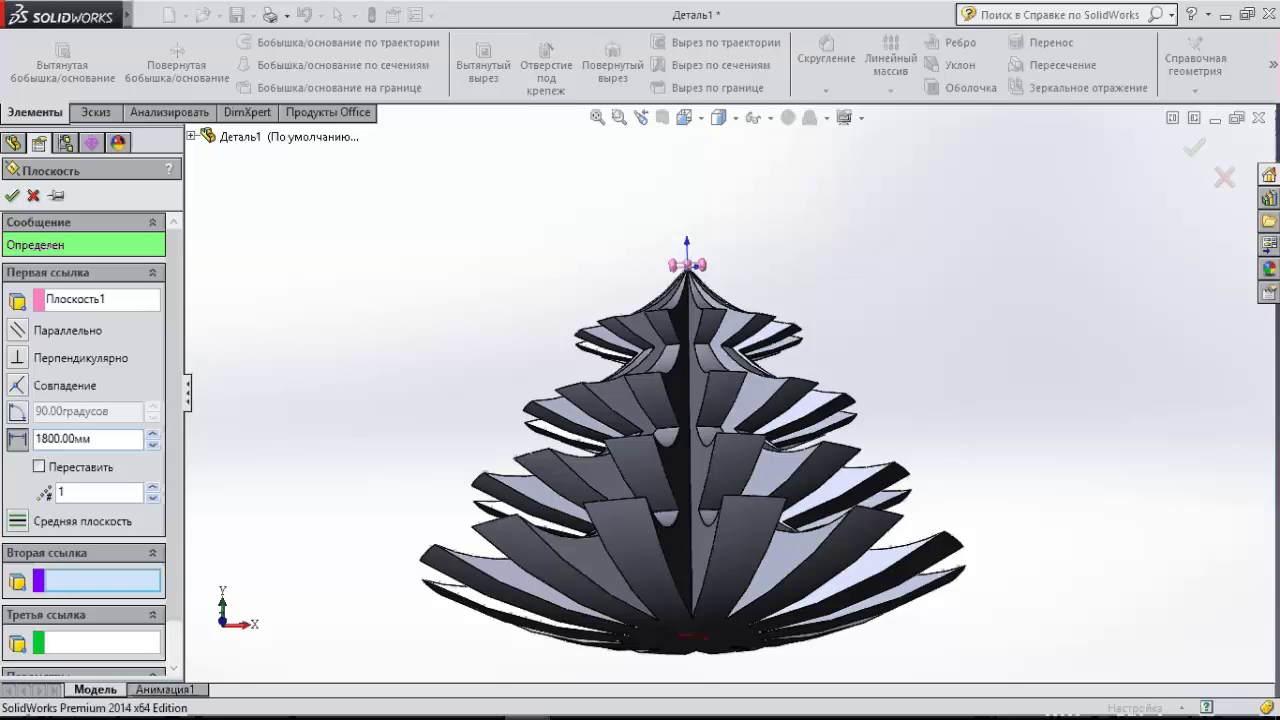
key(Return)
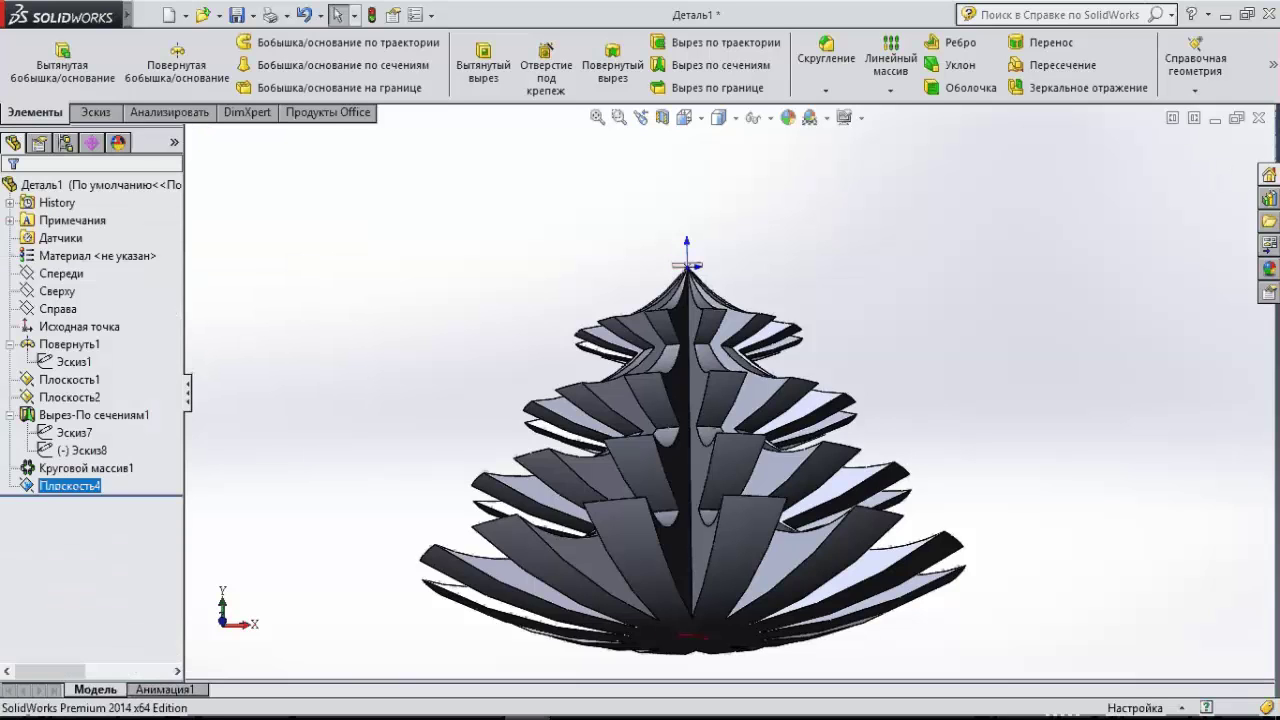
Review Плоскость4's offset and bring up its context options.
double_click(69, 485)
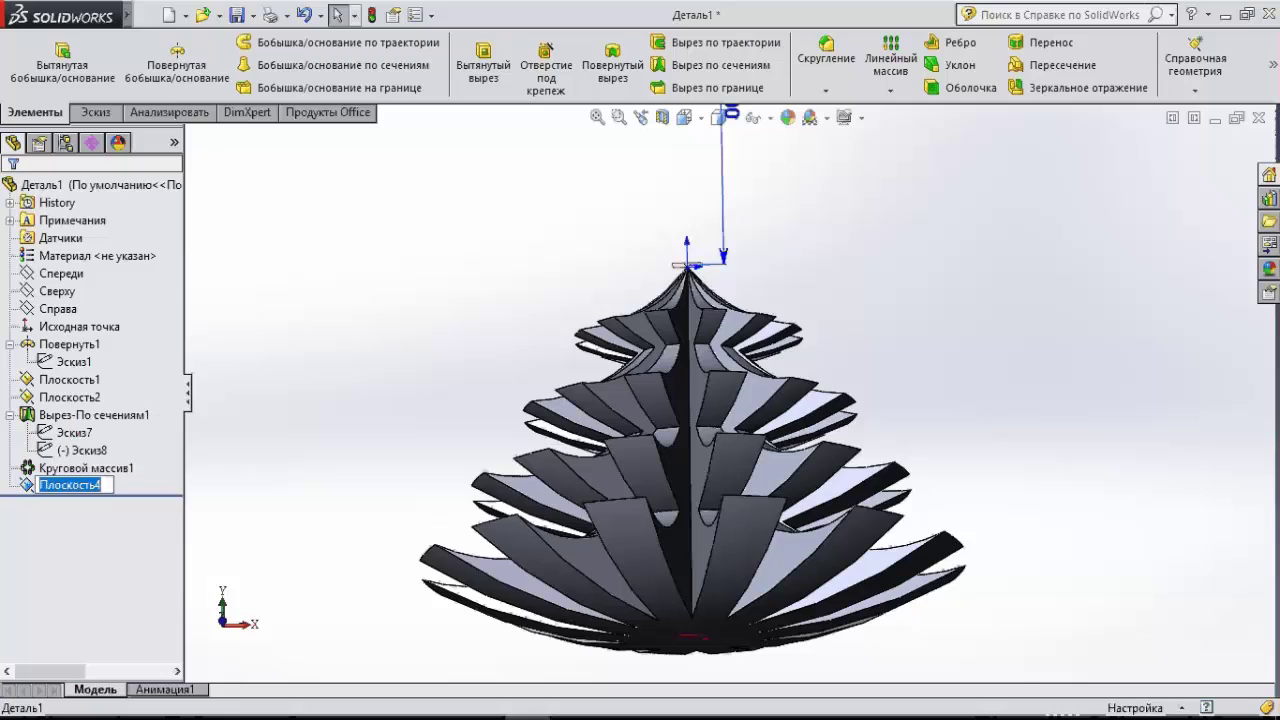
key(Return)
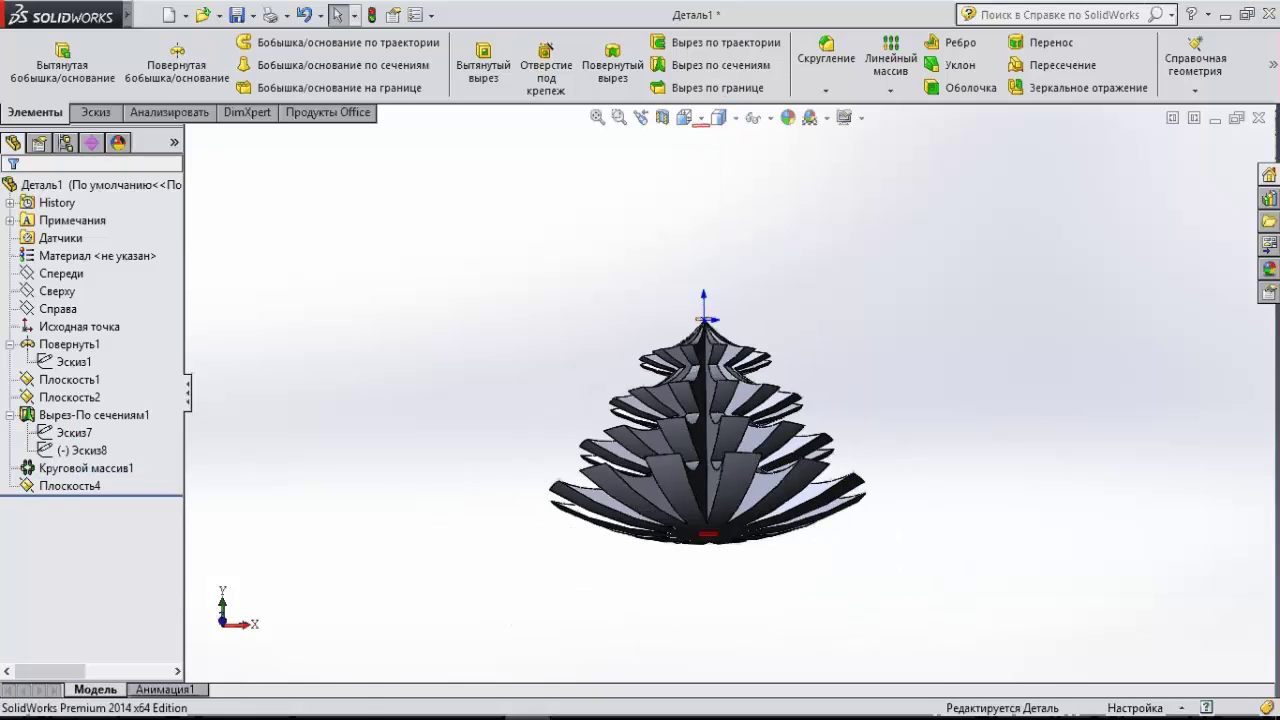
right_click(69, 485)
key(Escape)
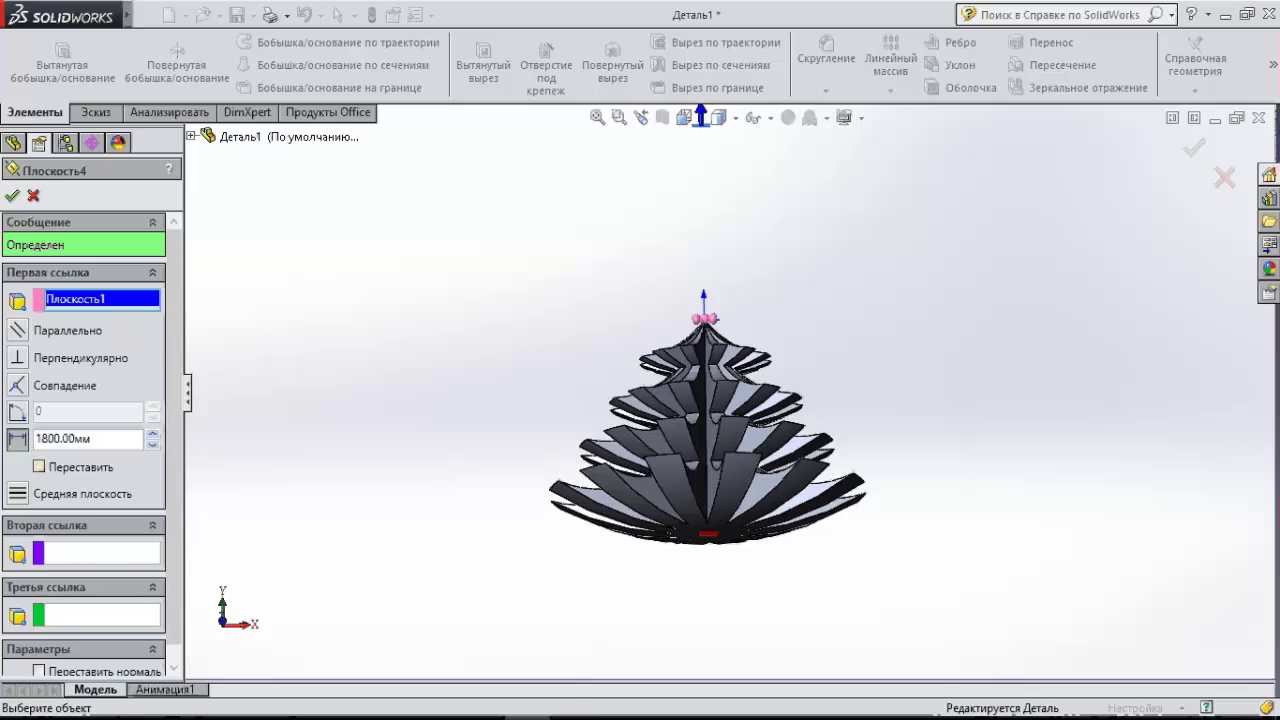
click(12, 195)
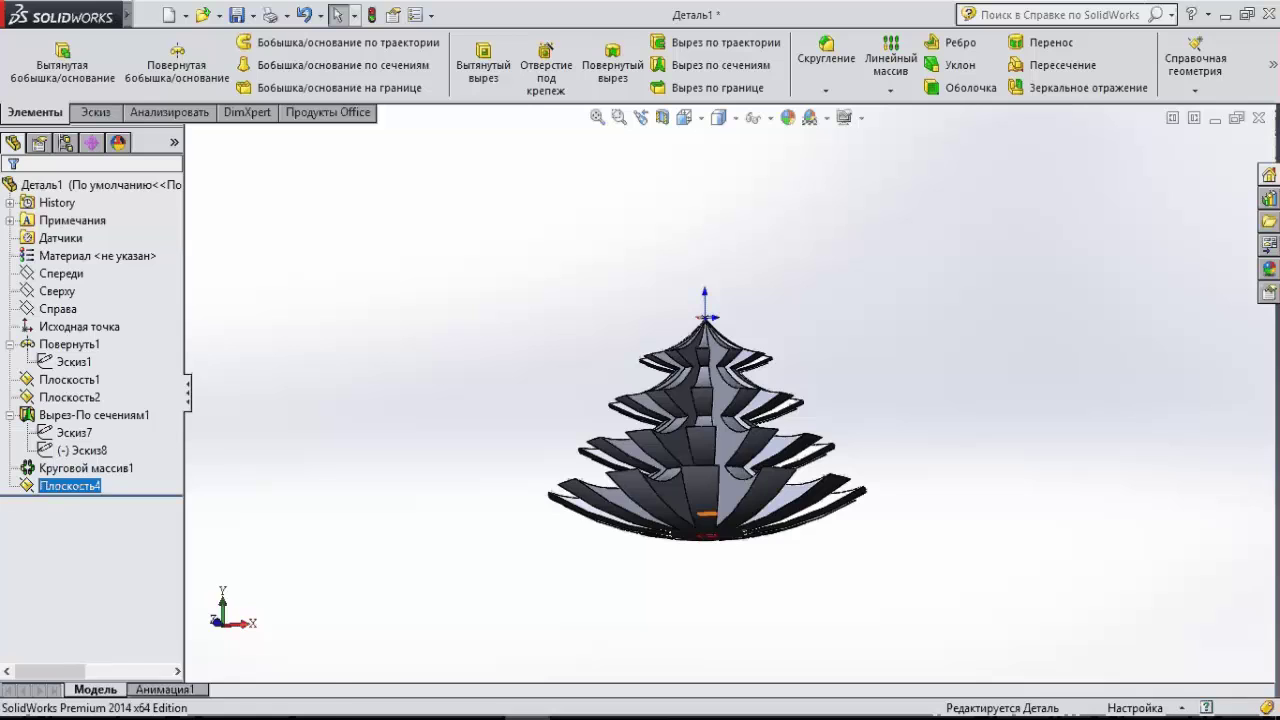
right_click(70, 485)
Open a sketch on Плоскость4 and look straight down onto it.
click(94, 343)
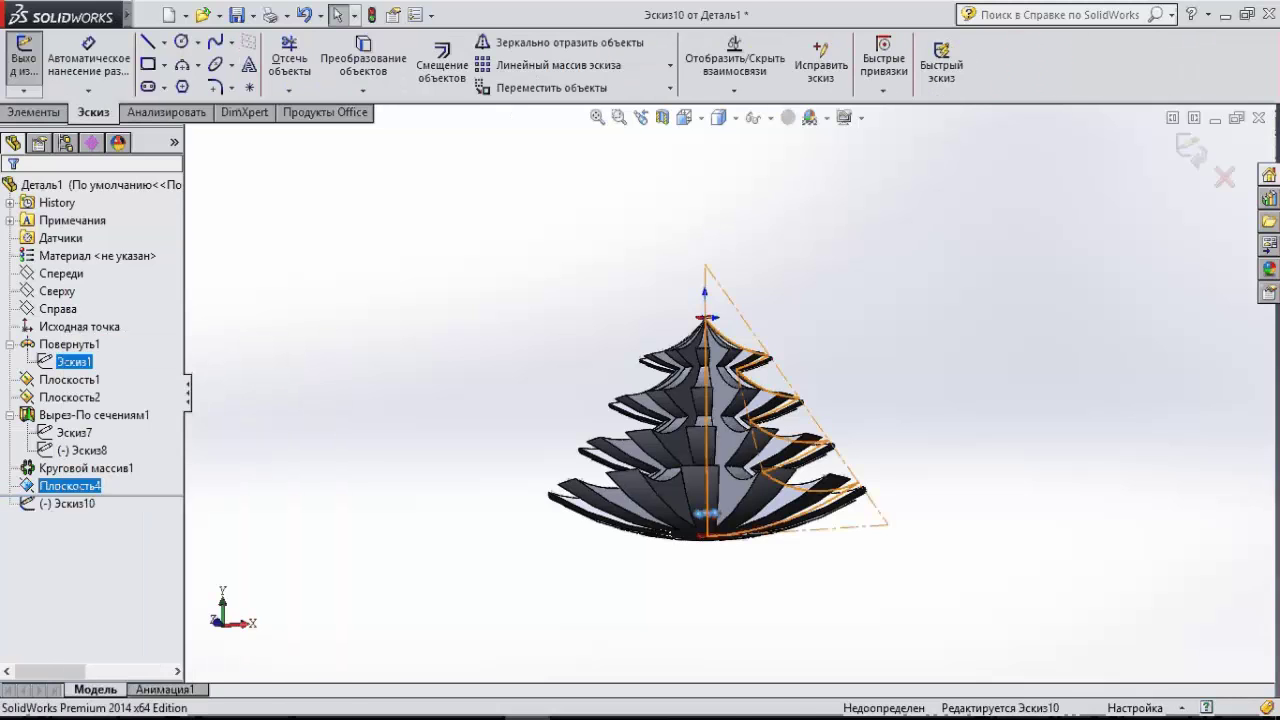
key(space)
click(129, 429)
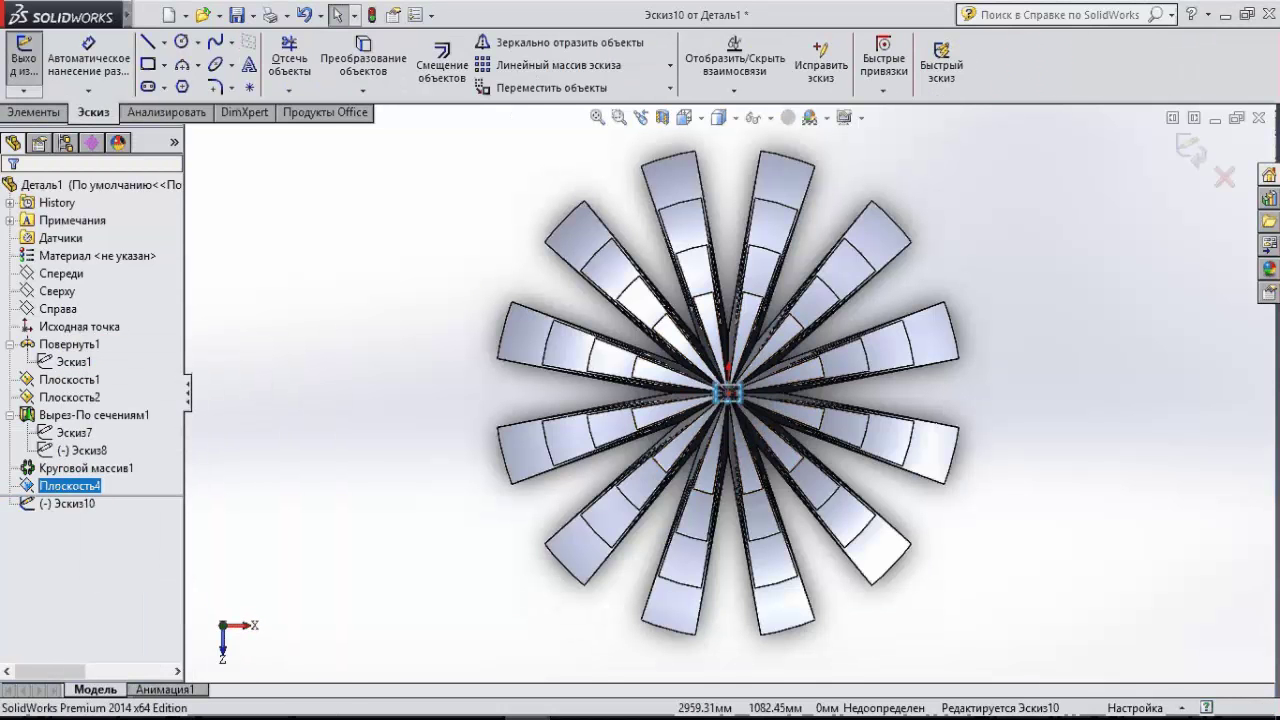
Draw an origin-centred circle and dimension it to 200 mm diameter.
click(181, 41)
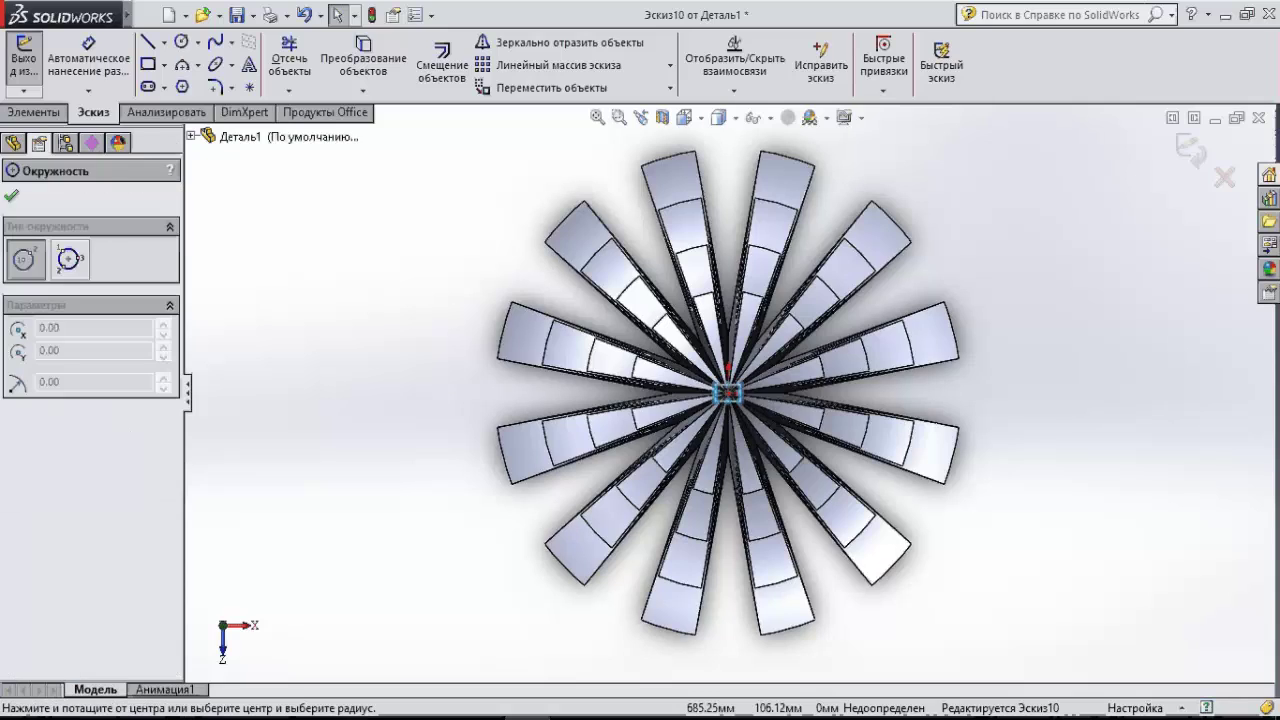
click(728, 392)
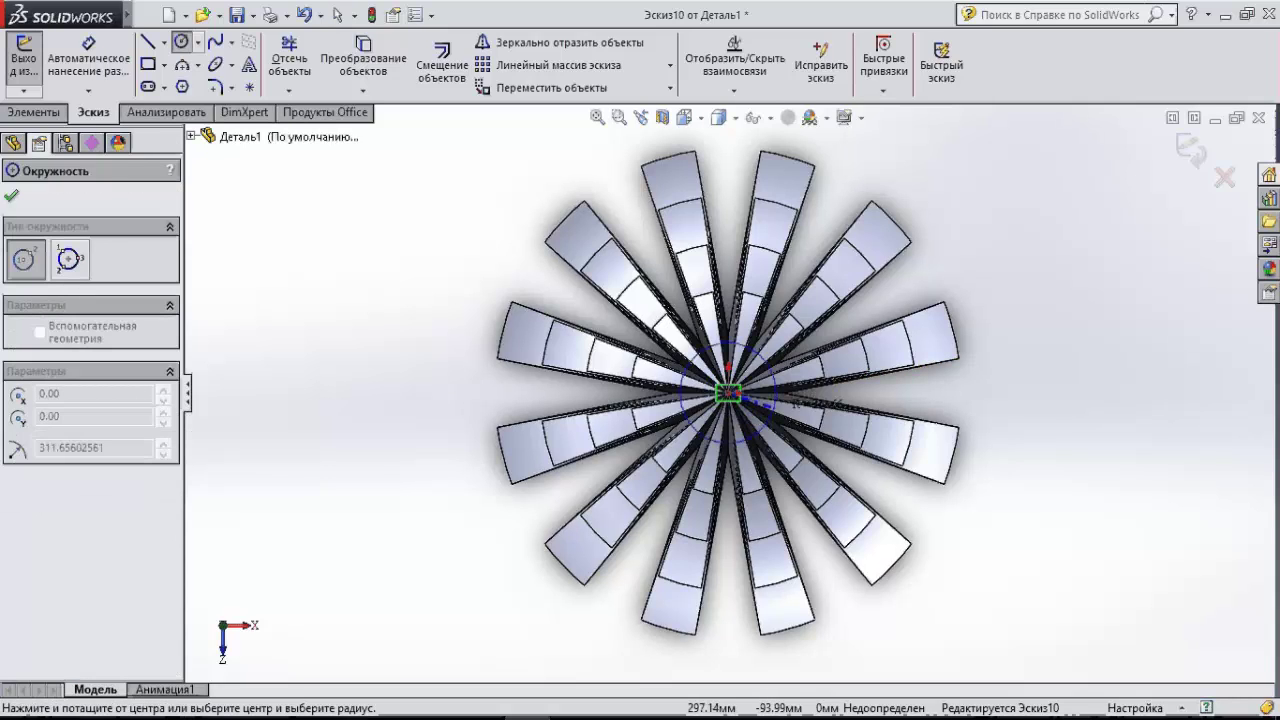
click(769, 416)
key(Escape)
key(d)
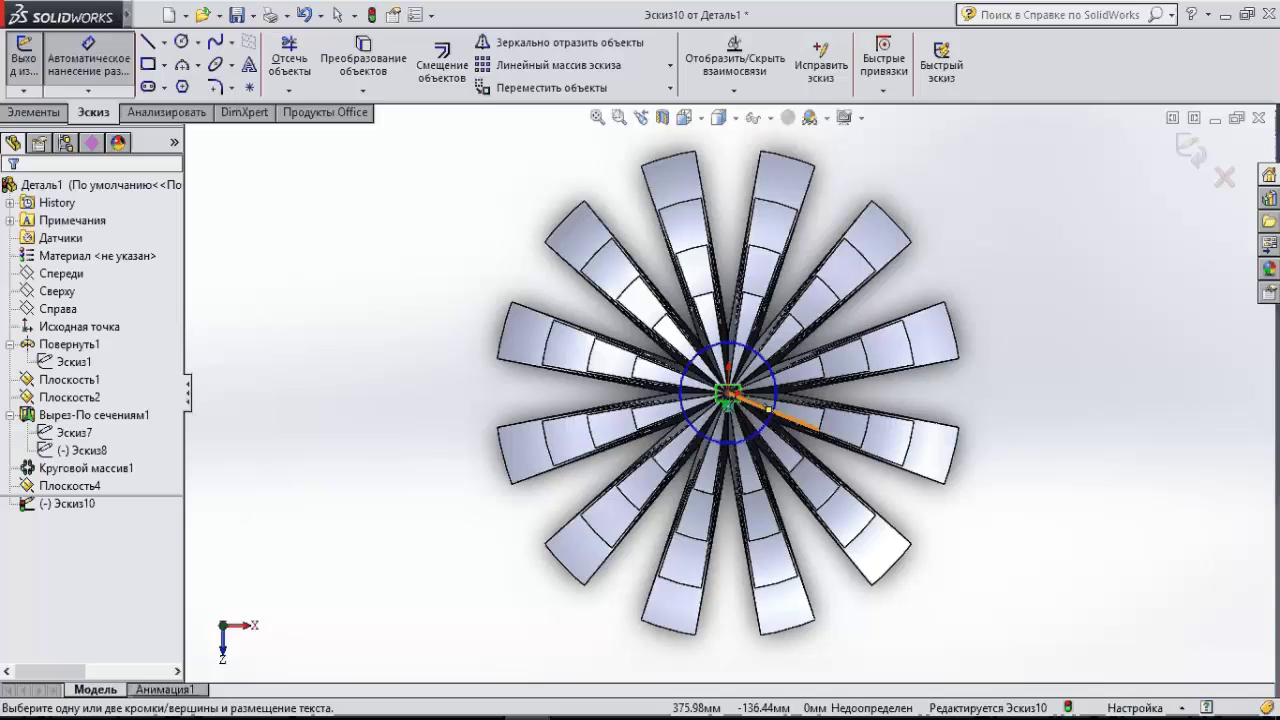
click(769, 410)
click(990, 340)
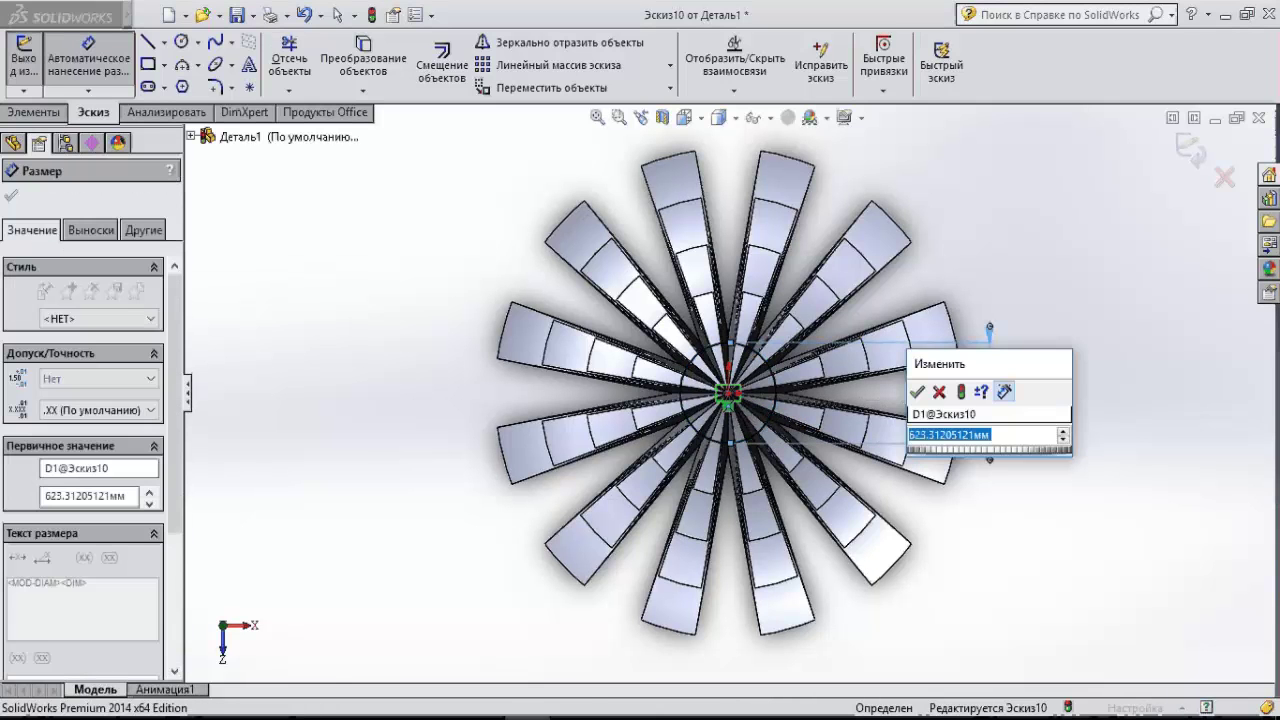
key(Return)
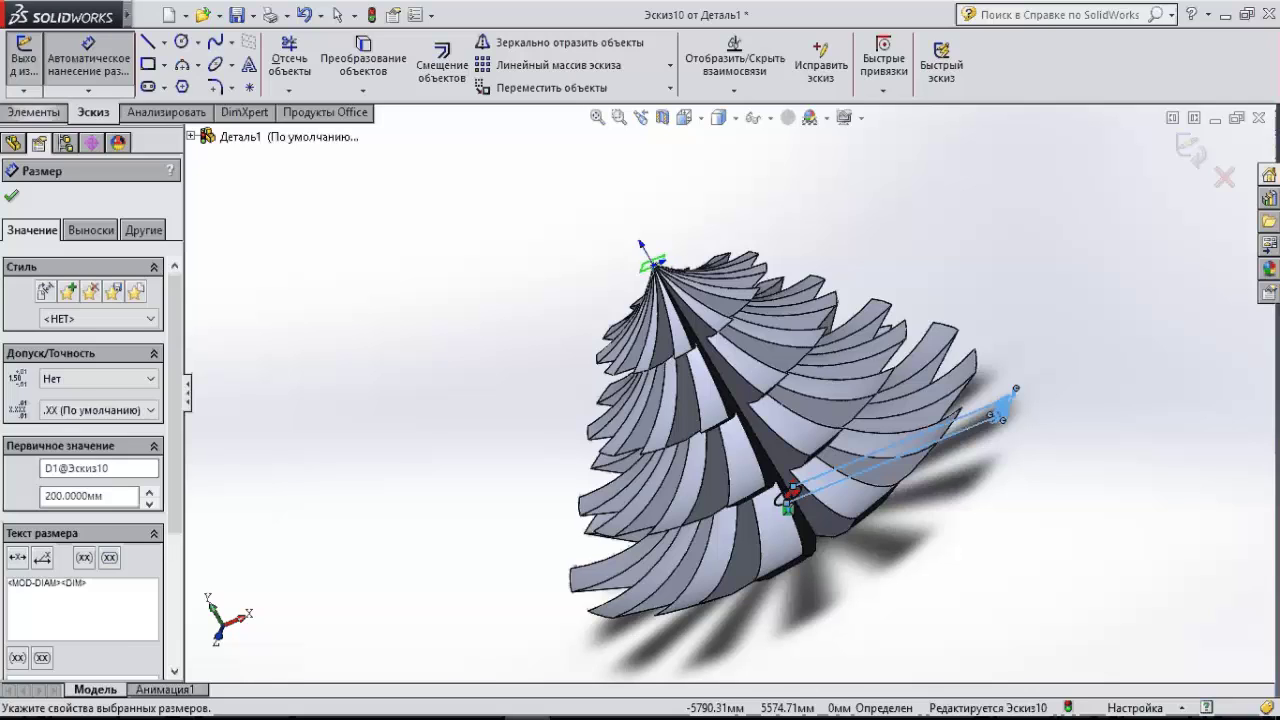
click(34, 112)
Boss-extrude the 200 mm circle 500 mm in the reversed direction, away from the tree.
click(62, 64)
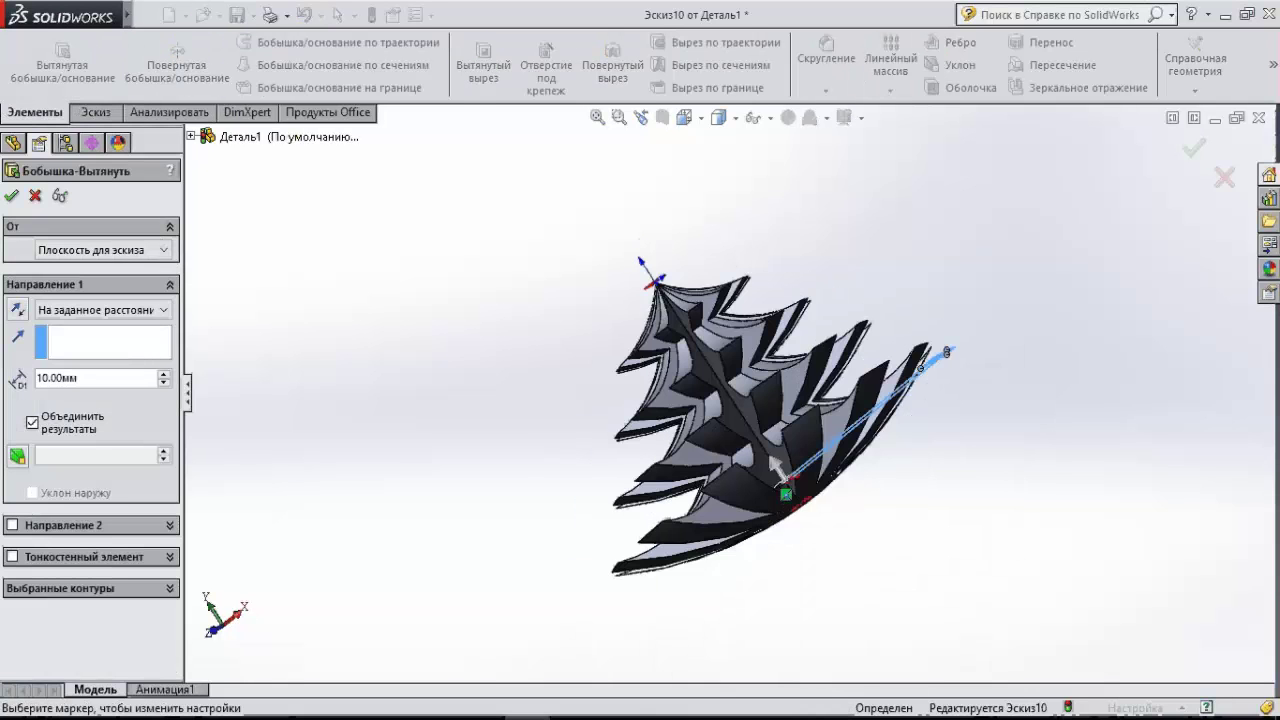
click(786, 487)
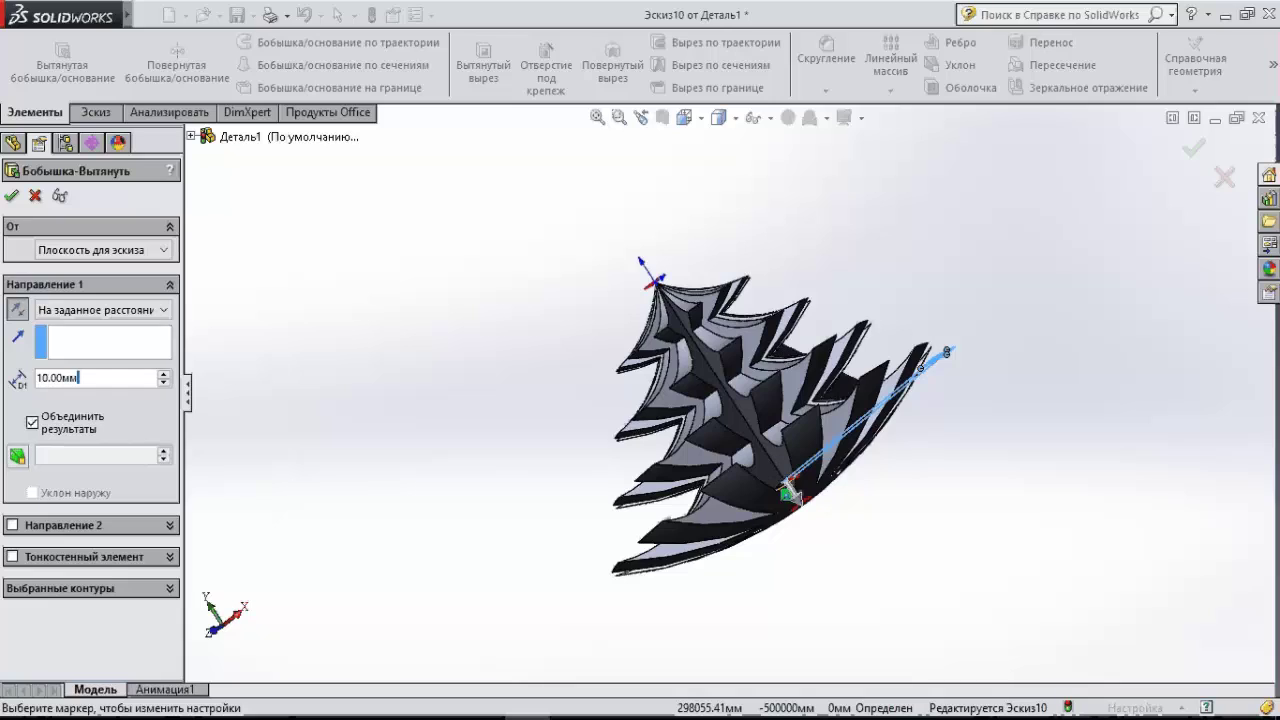
text(200)
key(Return)
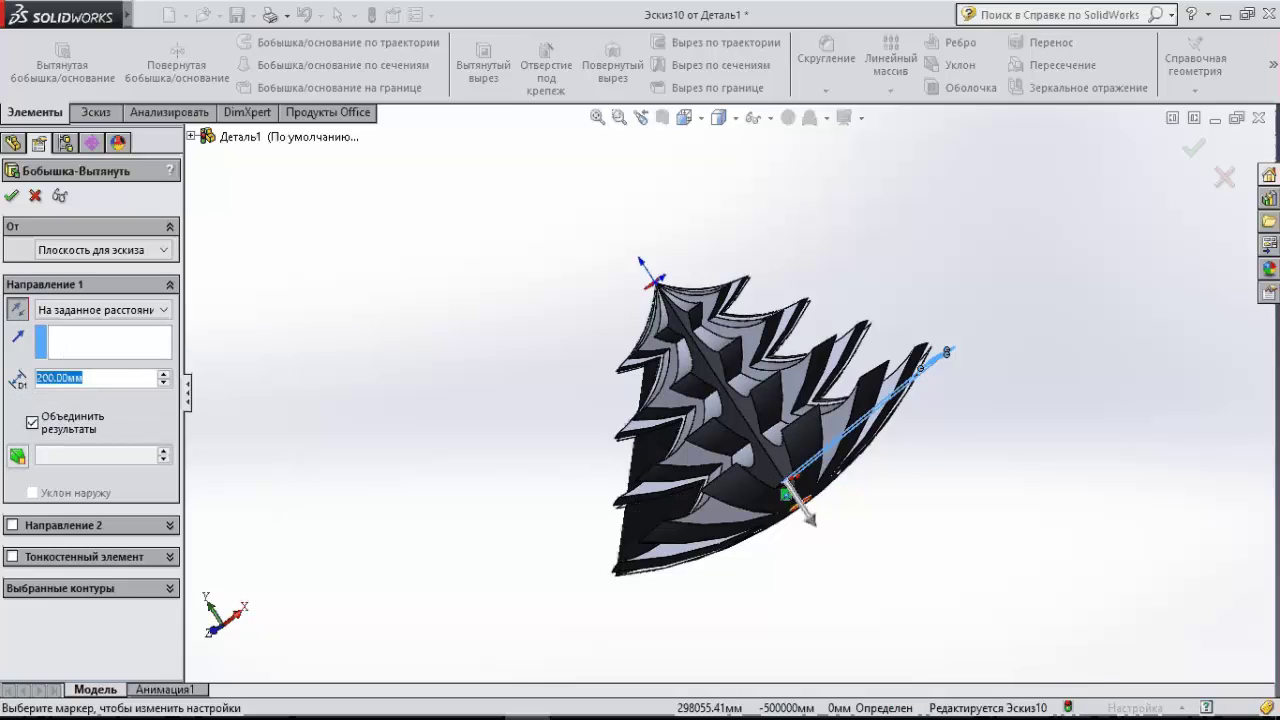
text(400)
key(Return)
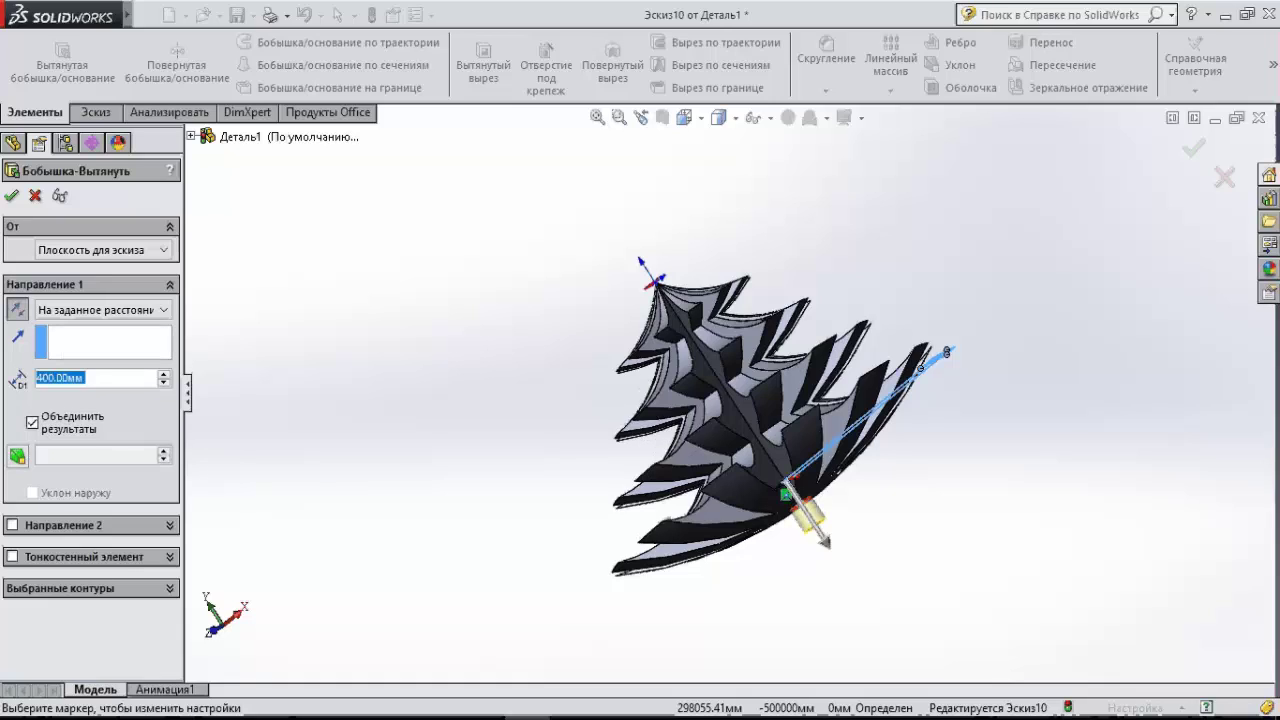
text(500)
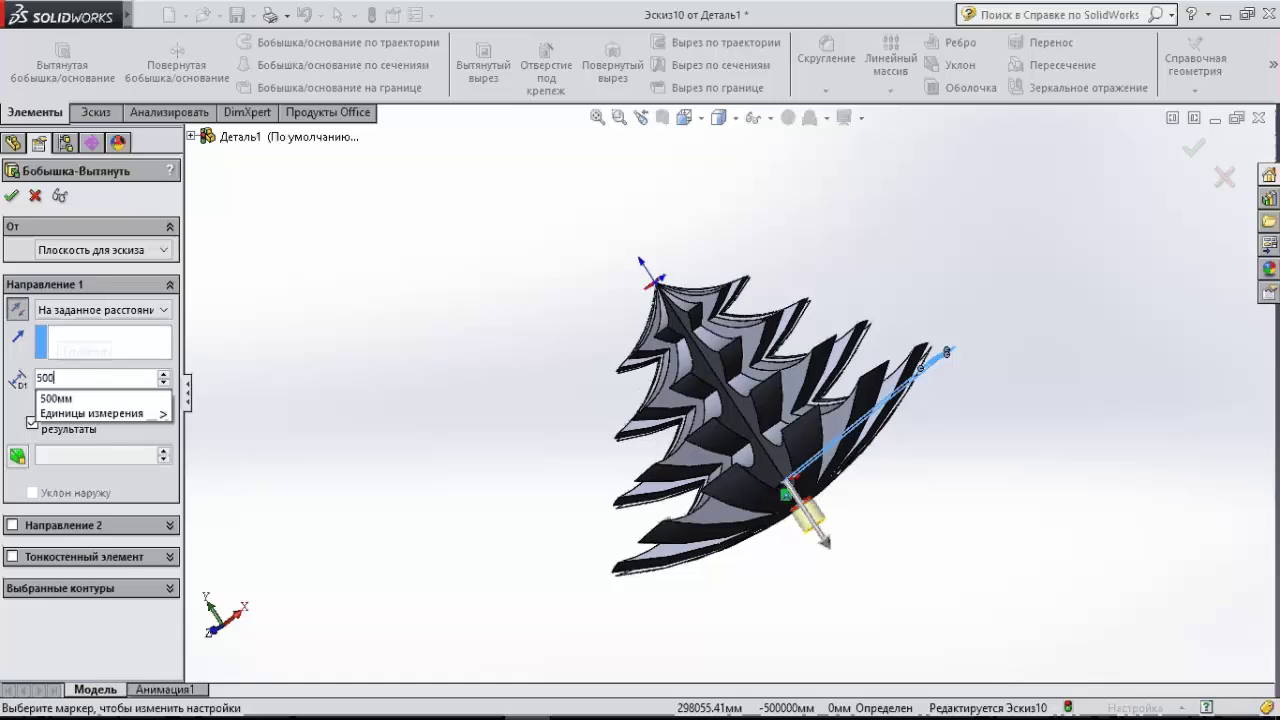
key(Return)
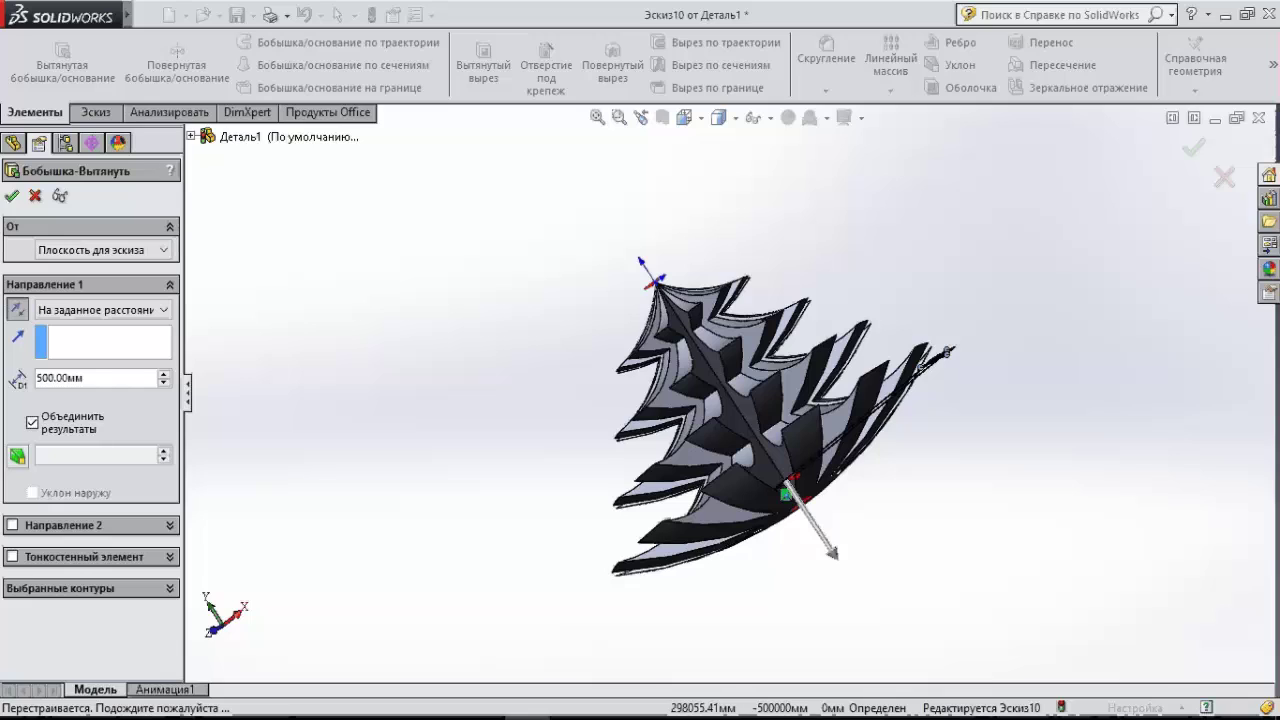
key(Return)
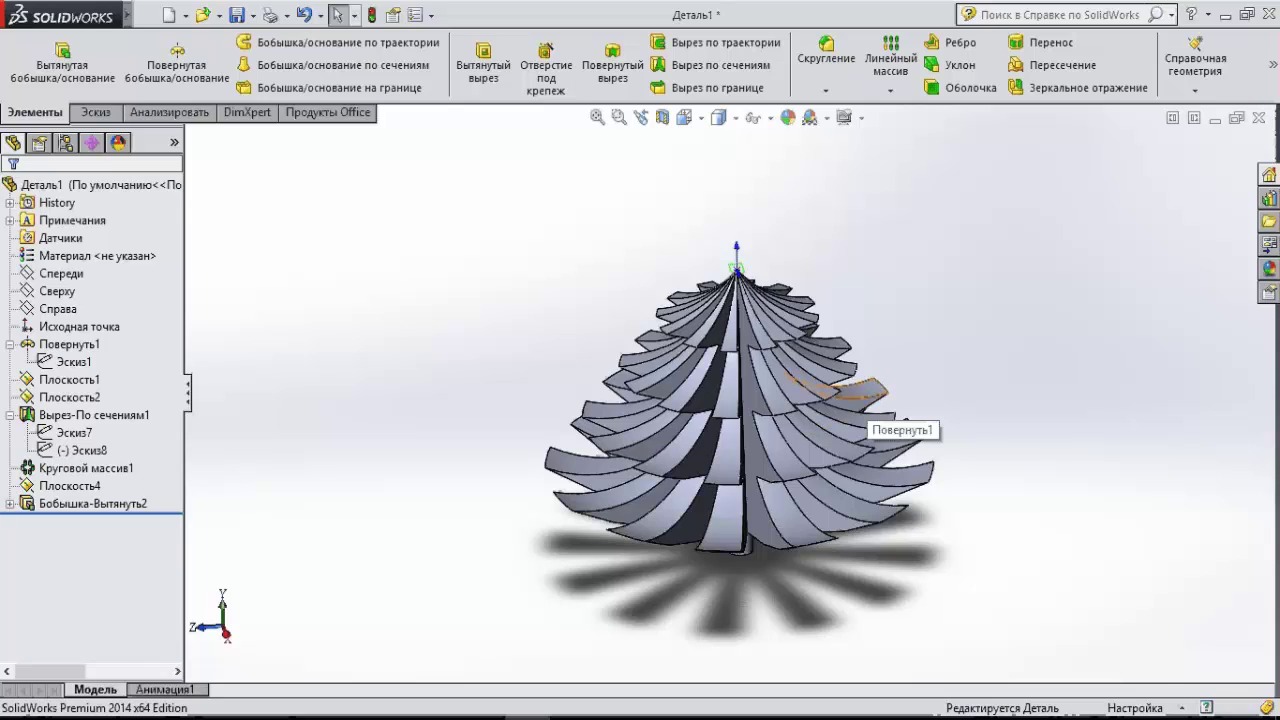
Apply green high-gloss plastic to the revolved feature Повернуть1.
right_click(866, 390)
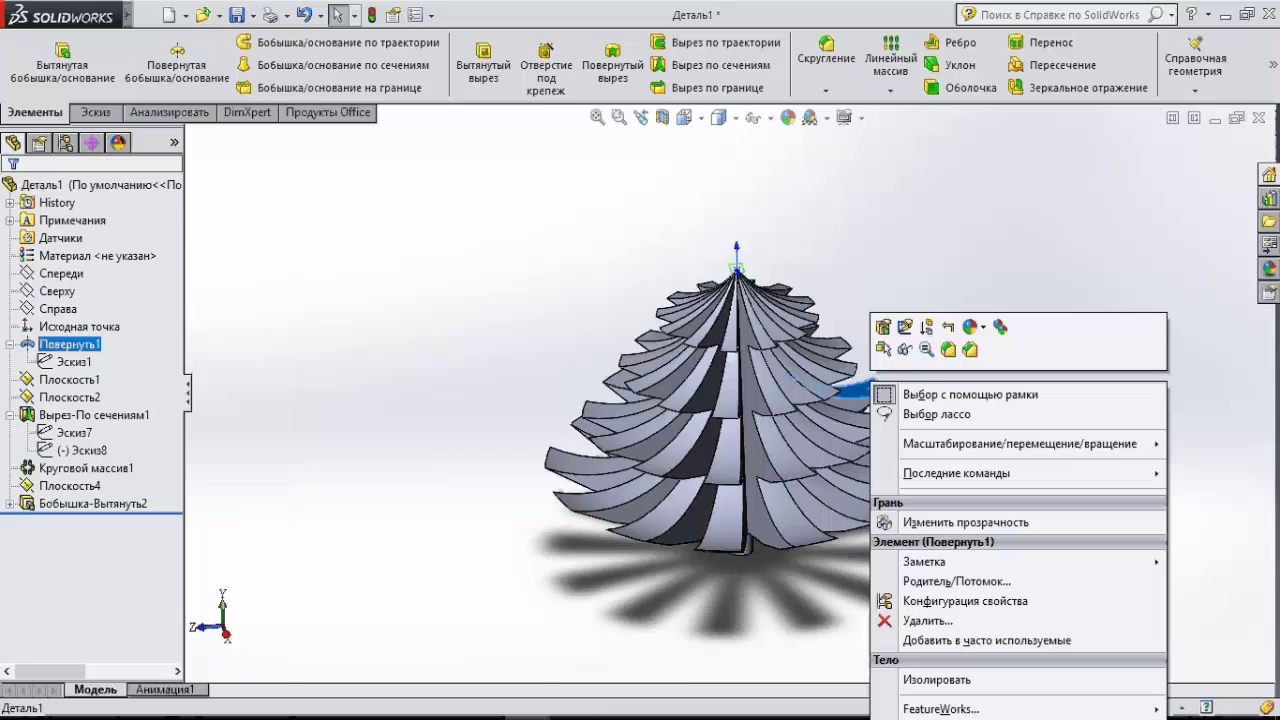
click(970, 327)
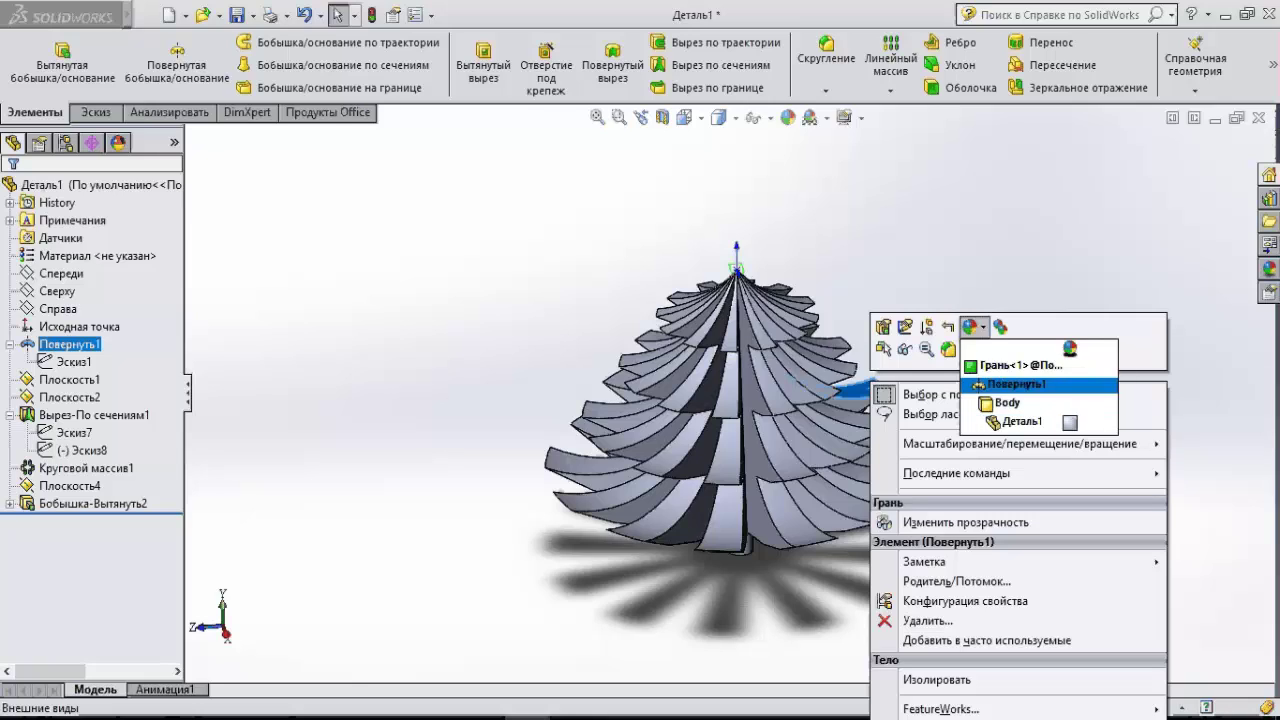
click(1016, 384)
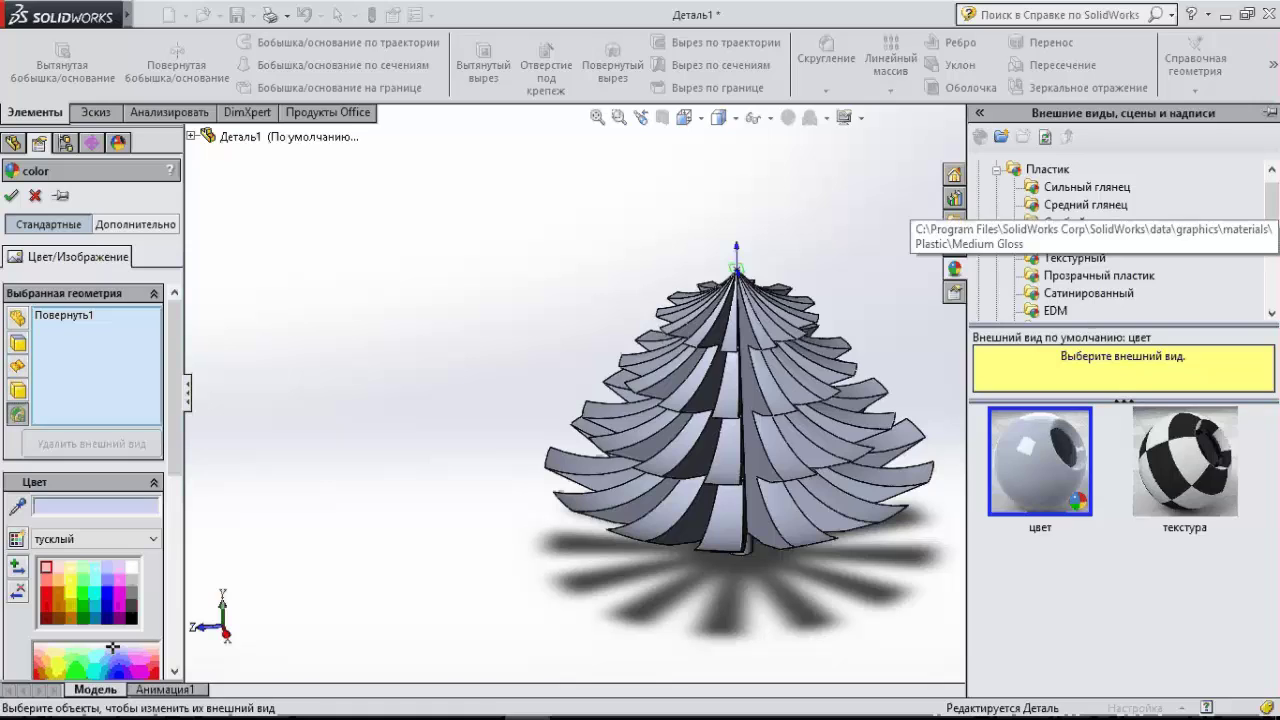
click(1087, 187)
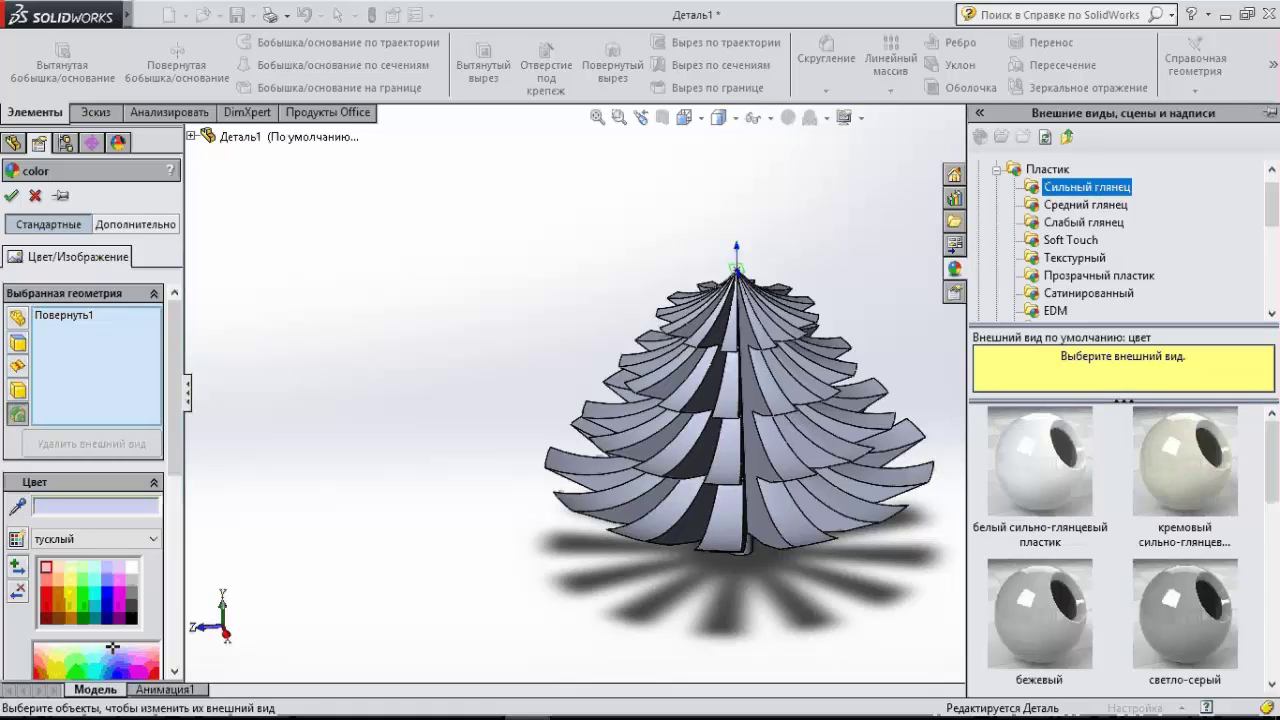
click(1039, 615)
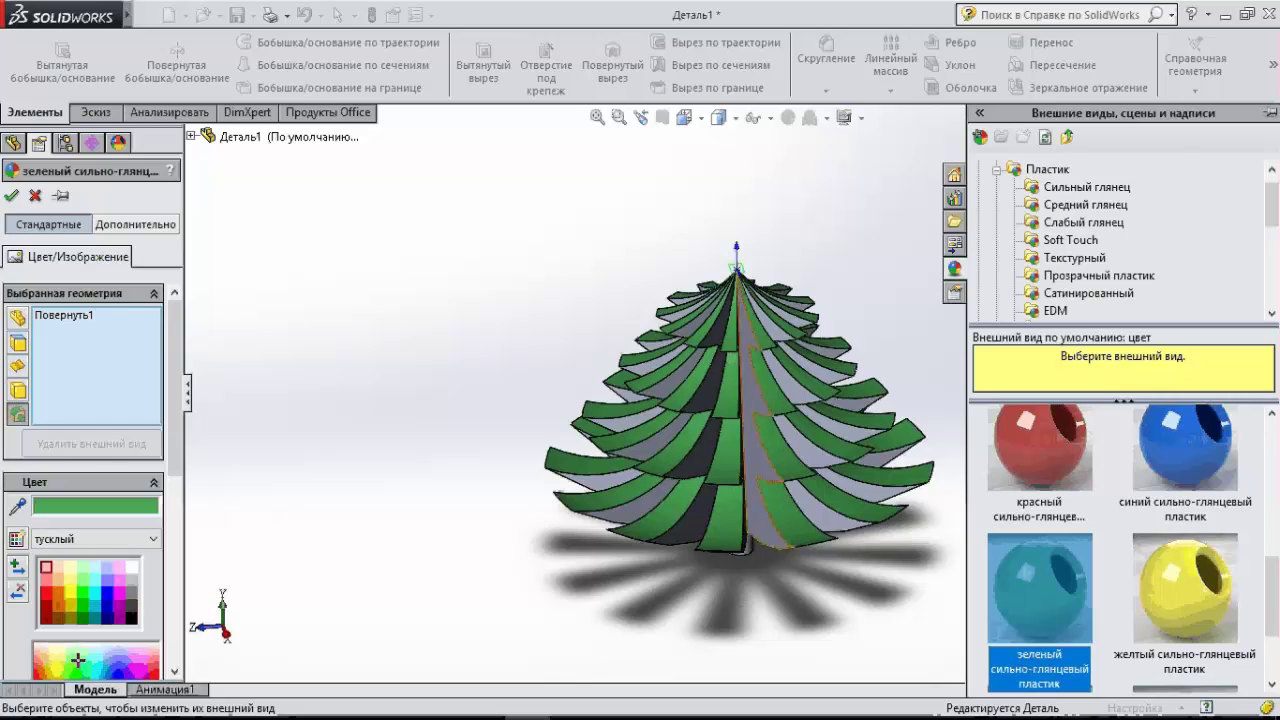
Extend the green appearance to Круговой массив1 and Вырез-По сечениям1 and accept.
click(860, 430)
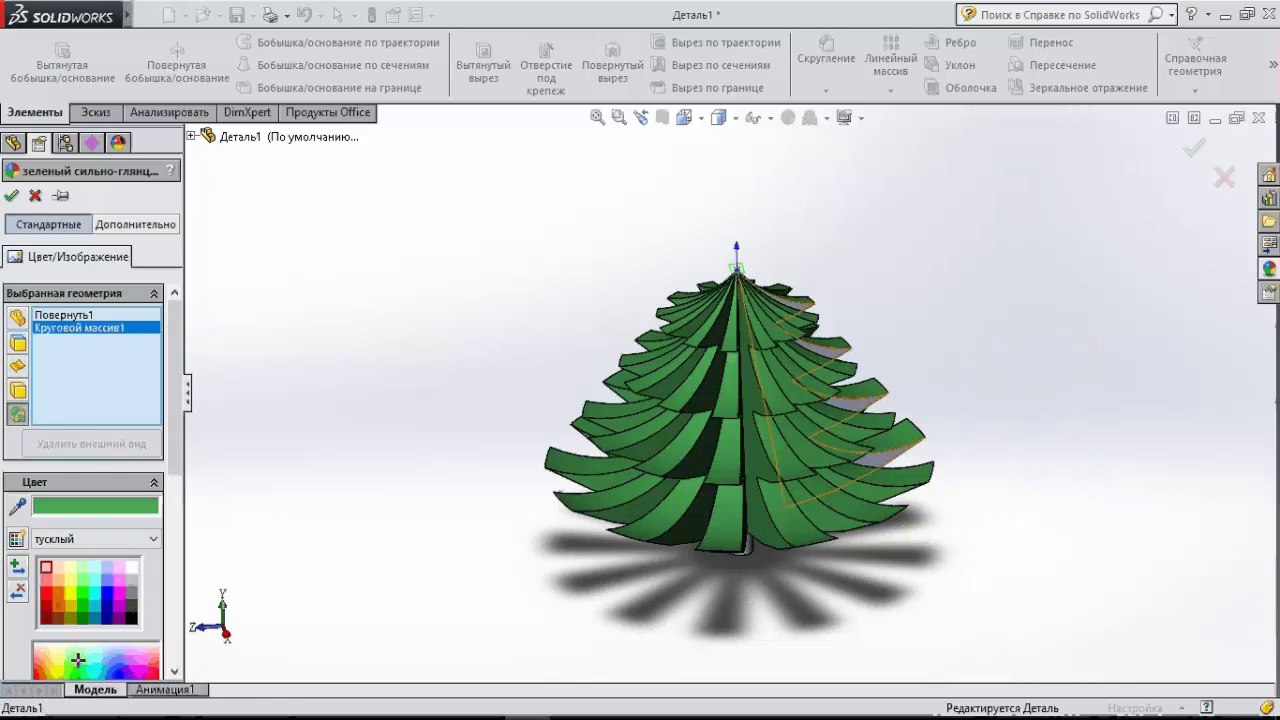
click(880, 450)
middle_drag(880, 450, 900, 400)
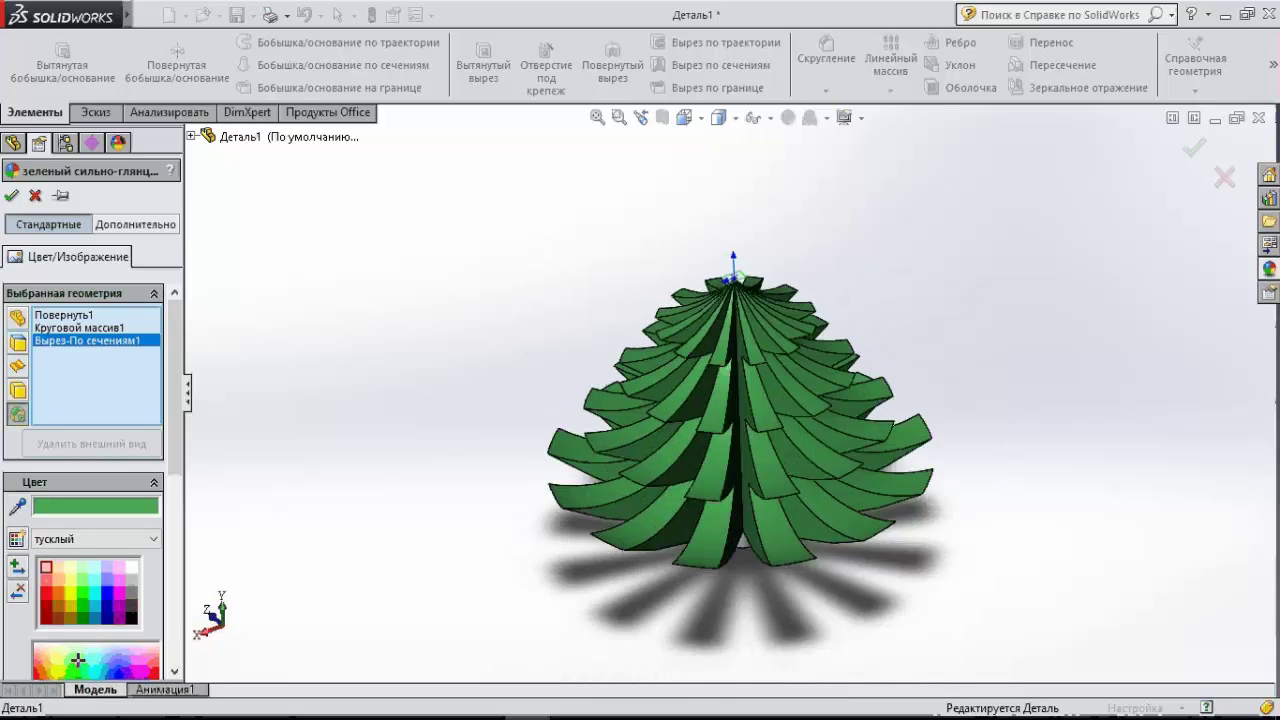
click(12, 195)
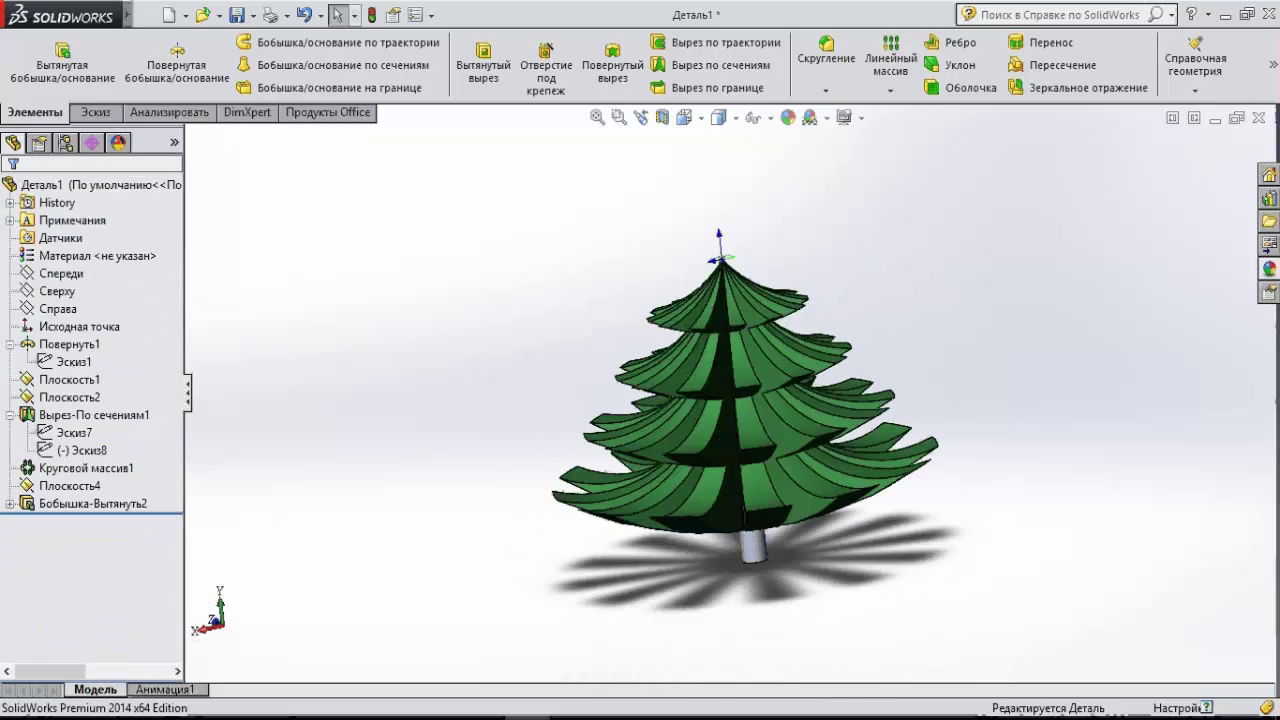
Start an appearance on the trunk and preview polished grey high-gloss plastic.
scroll(789, 560, down, 2)
right_click(738, 530)
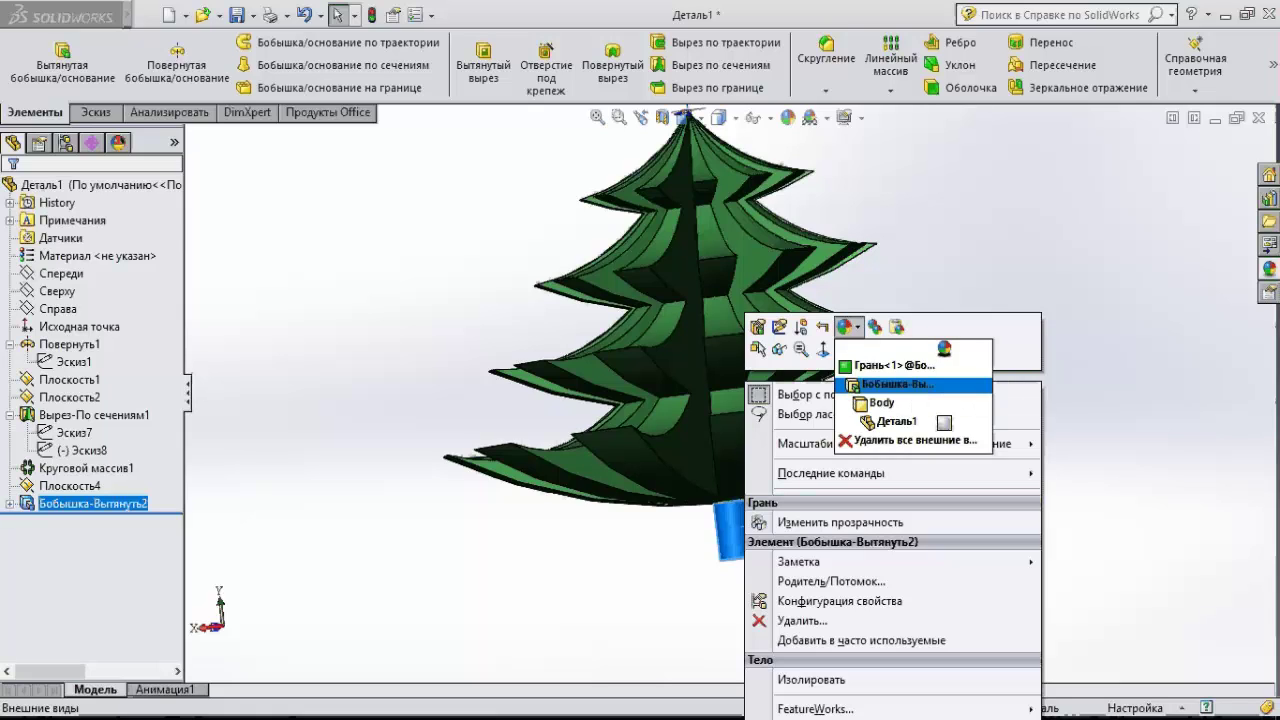
click(897, 384)
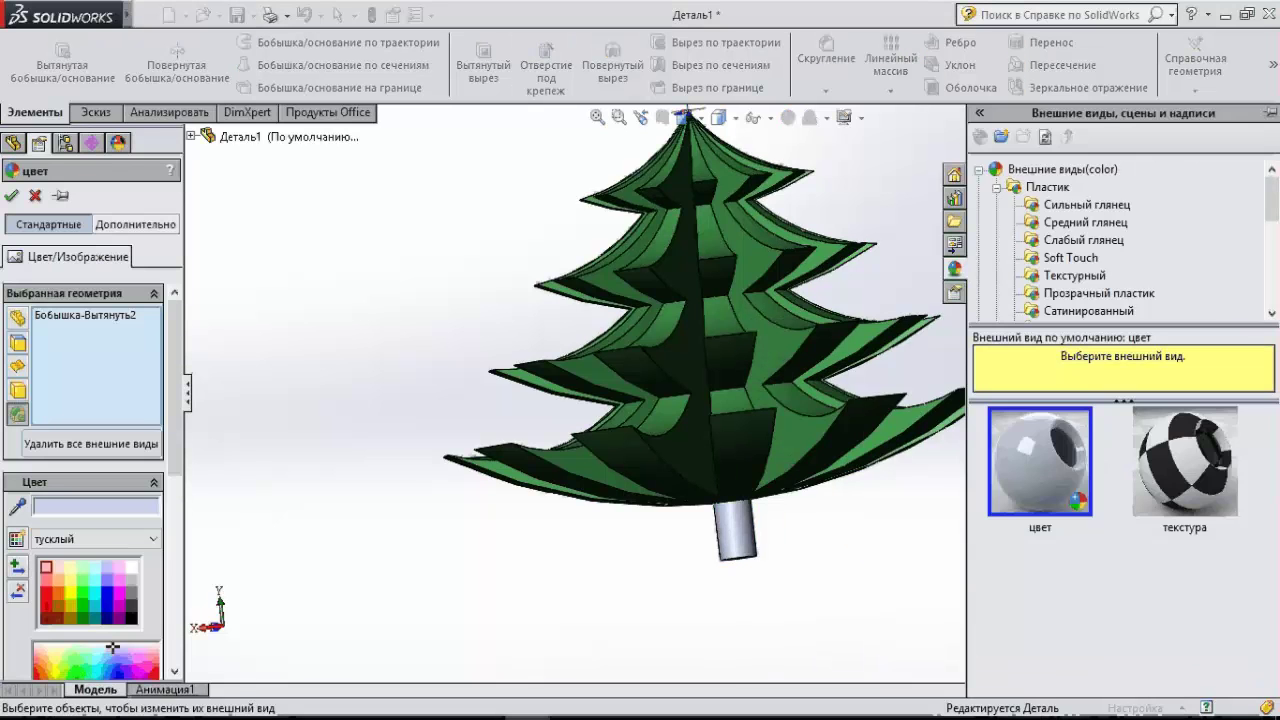
click(1086, 204)
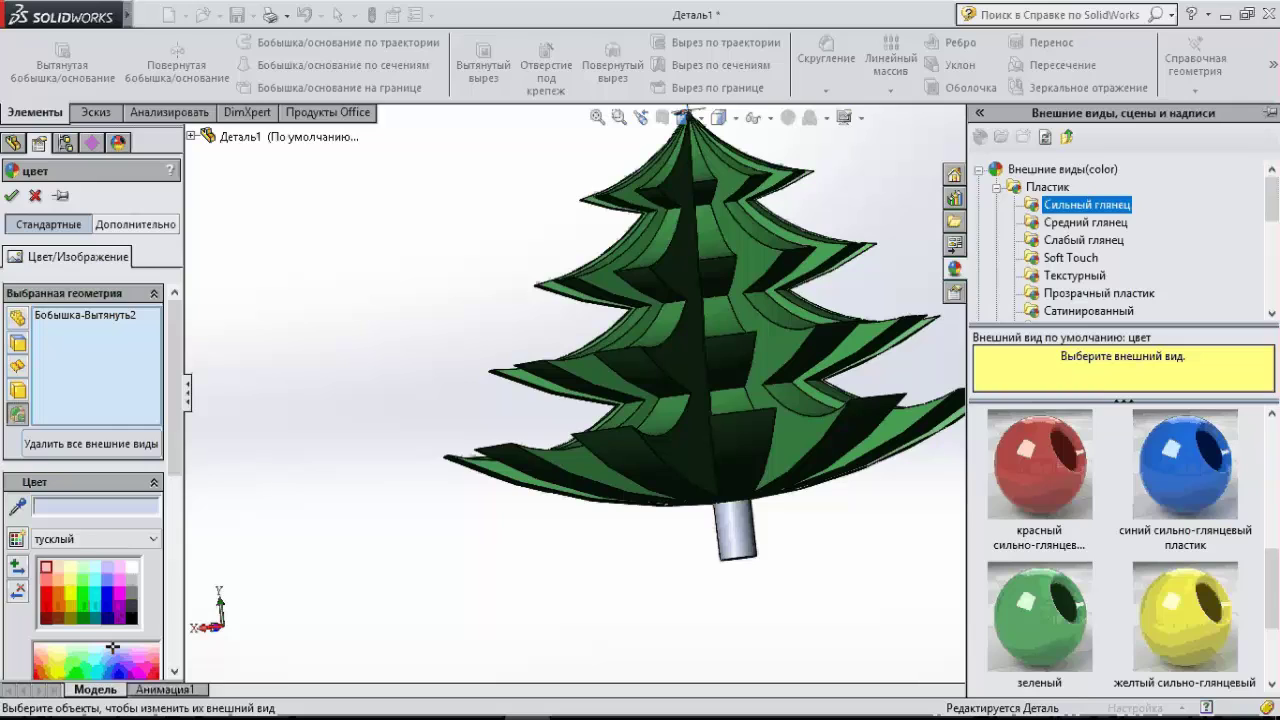
scroll(1112, 545, down, 2)
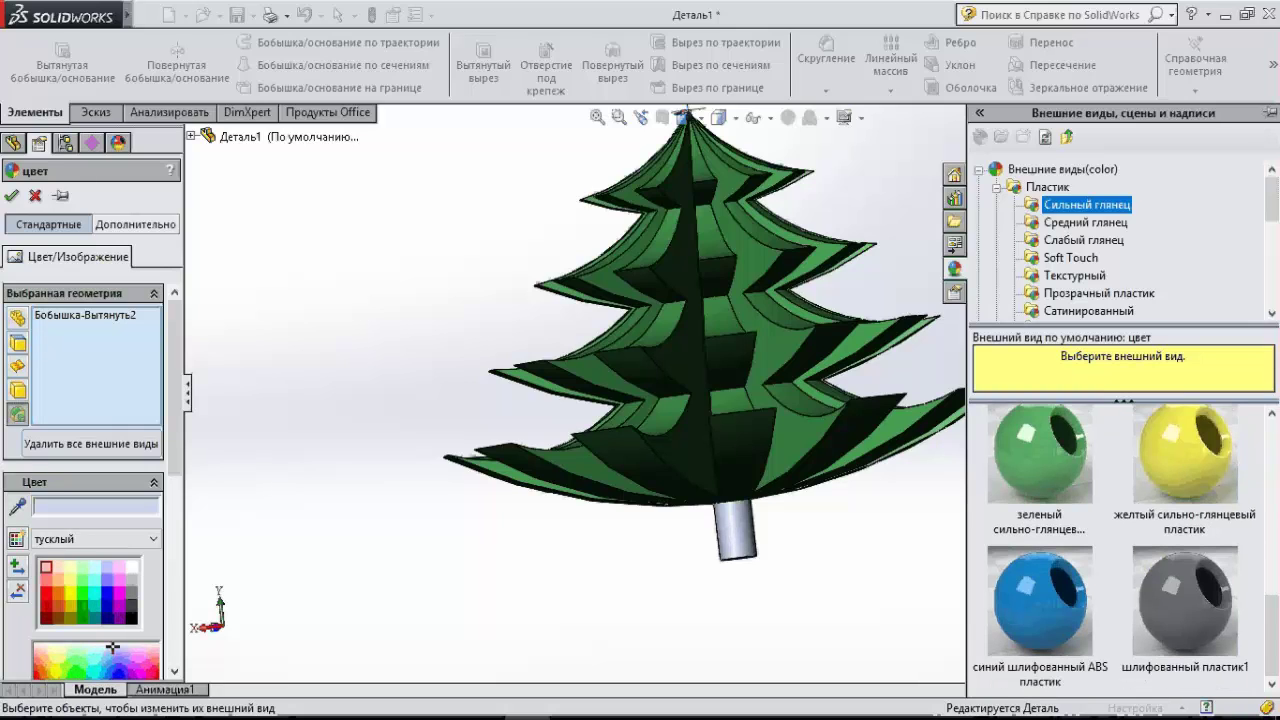
click(1185, 600)
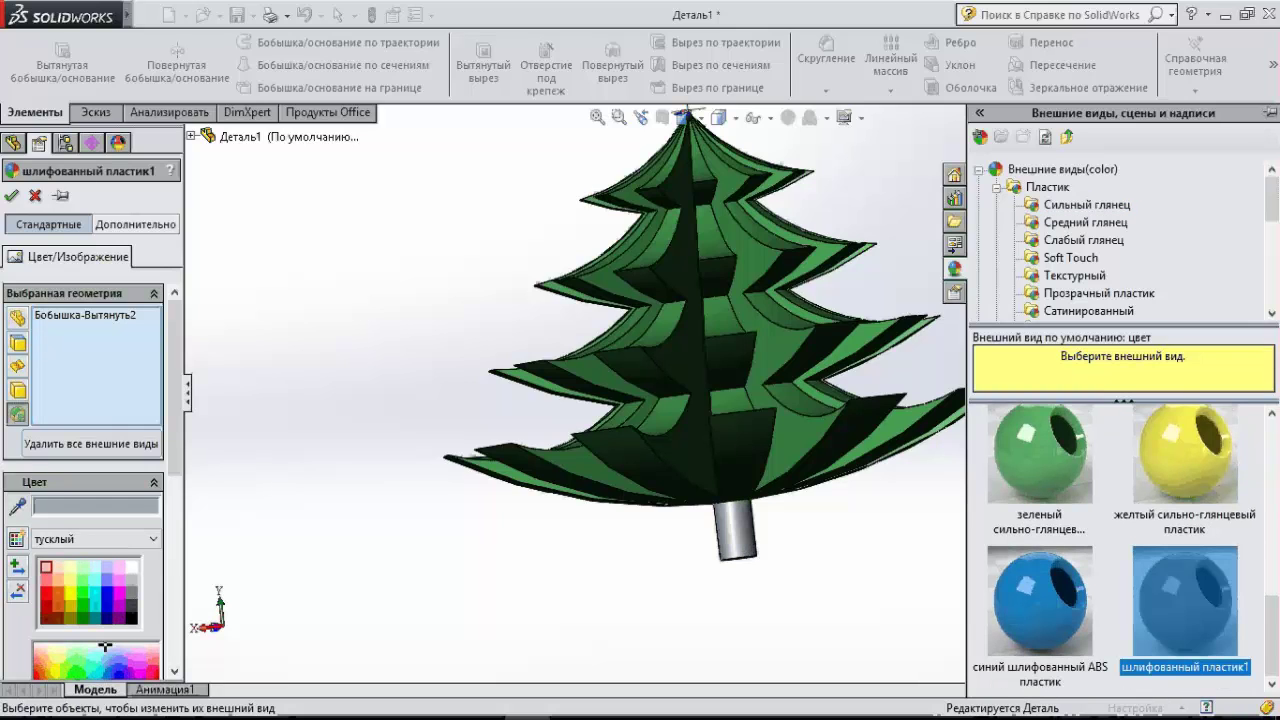
Switch to the Soft Touch plastics and apply the black one to the trunk.
scroll(1112, 545, up, 2)
scroll(1112, 545, up, 2)
scroll(1112, 545, up, 2)
scroll(1112, 545, up, 2)
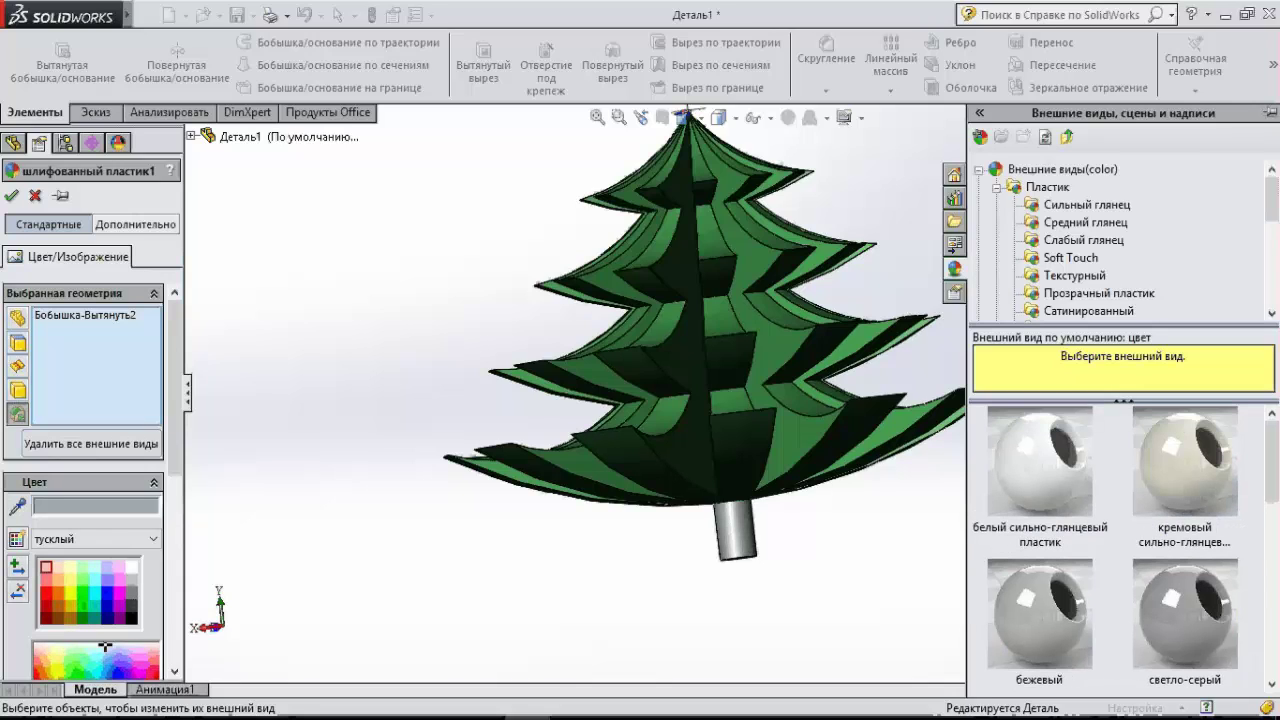
click(1070, 257)
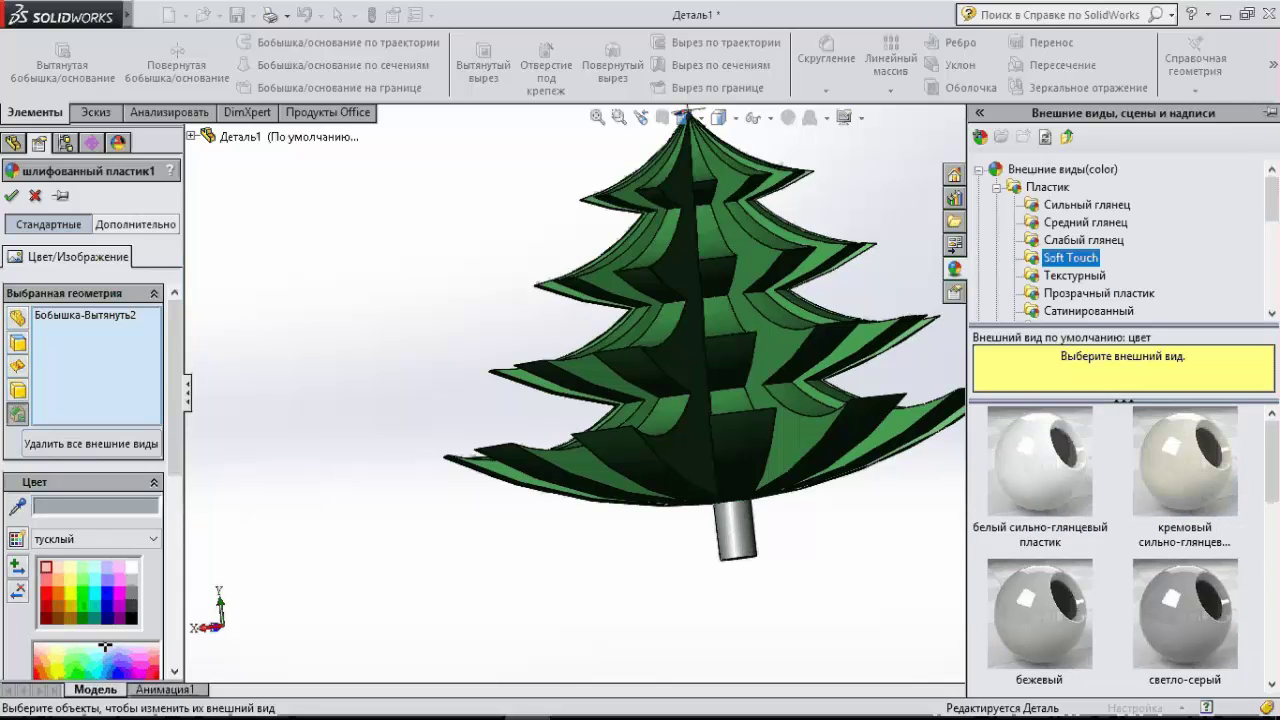
scroll(1112, 545, down, 3)
scroll(1112, 545, up, 1)
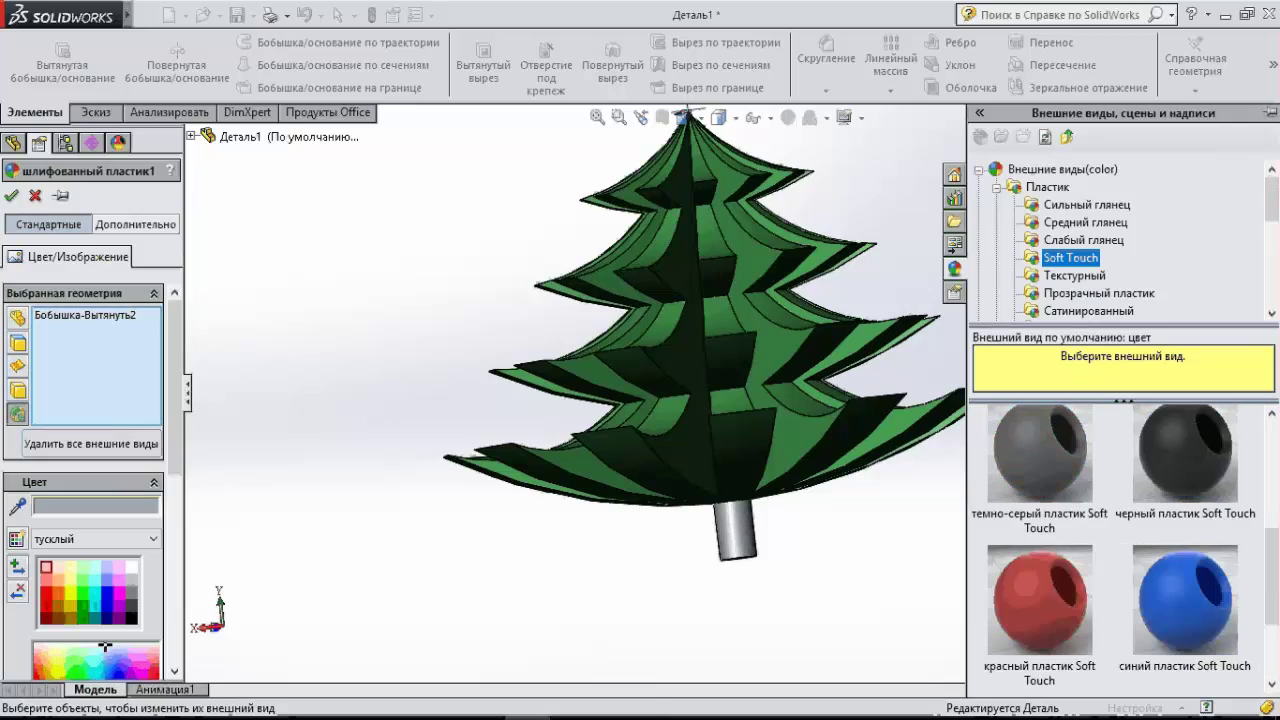
scroll(1112, 545, down, 1)
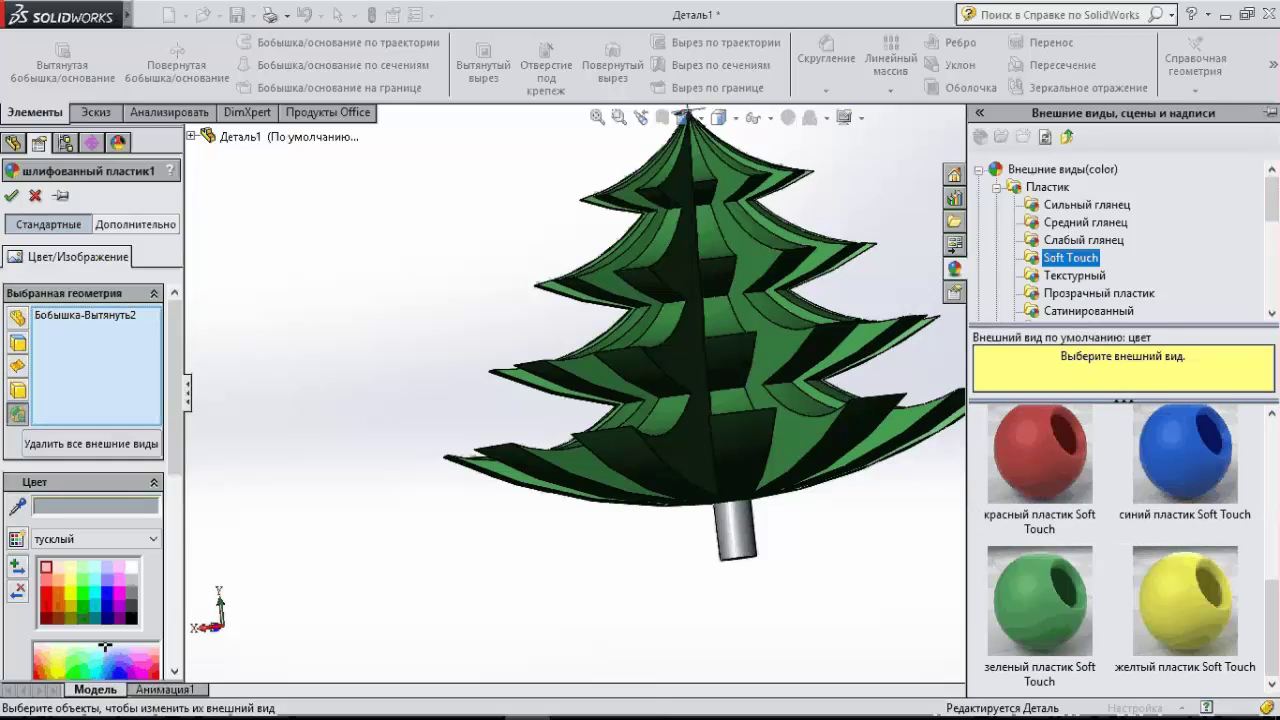
scroll(1112, 545, up, 2)
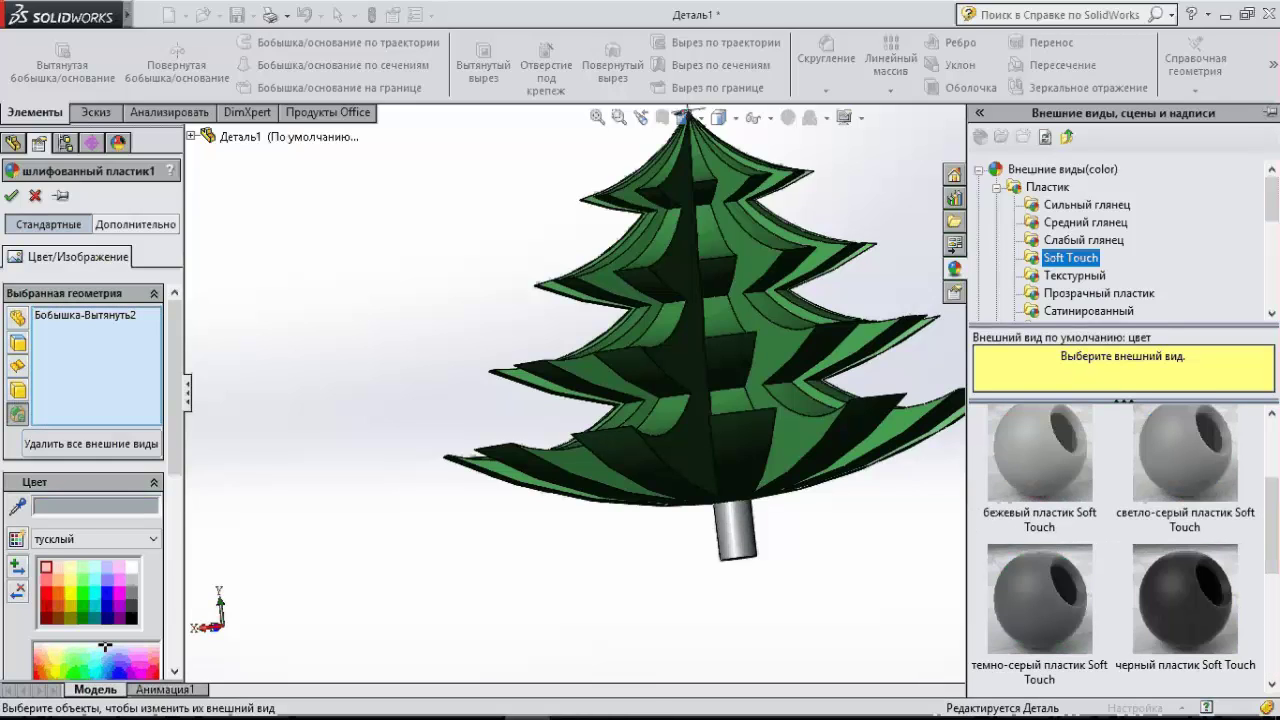
click(1185, 597)
click(12, 195)
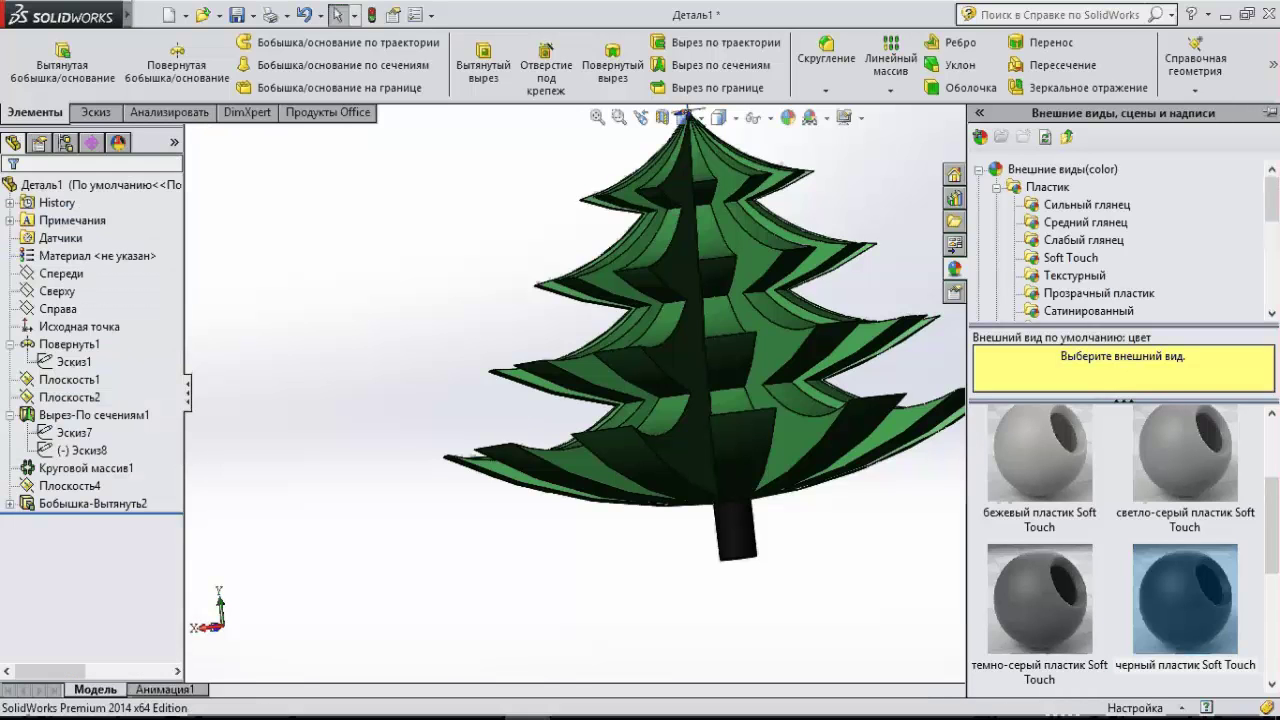
scroll(710, 388, up, 5)
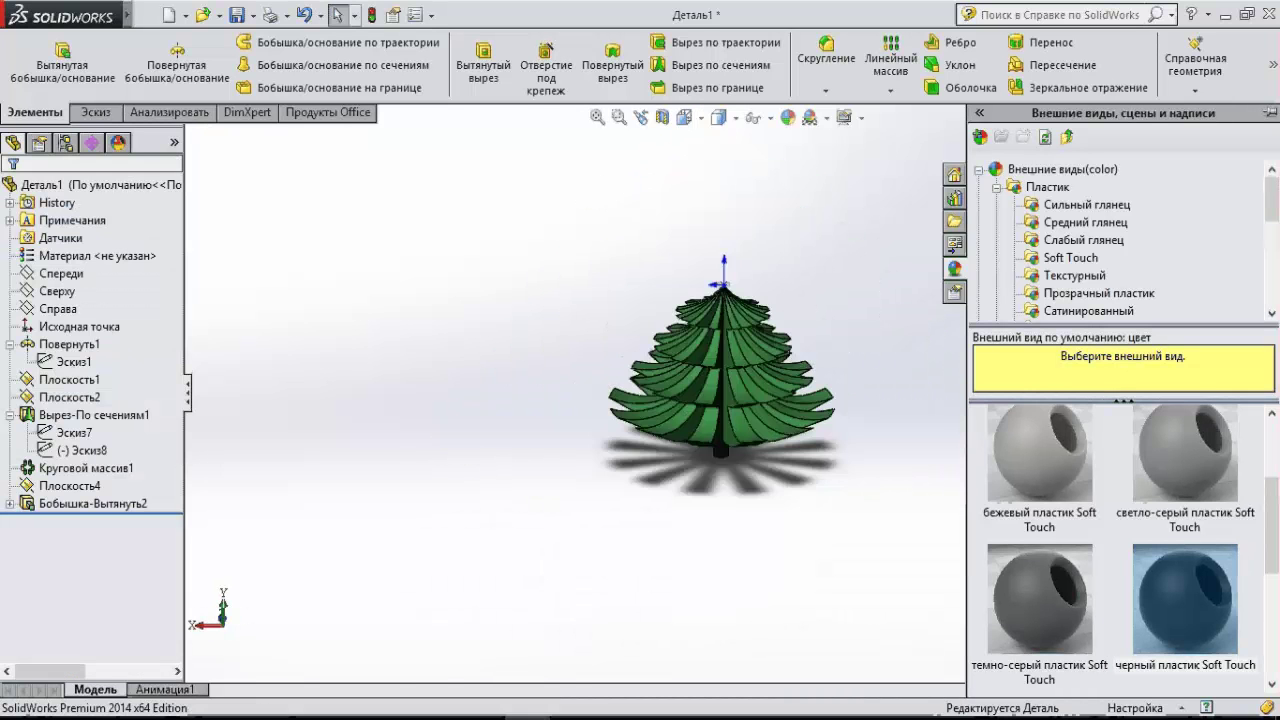
scroll(873, 334, down, 3)
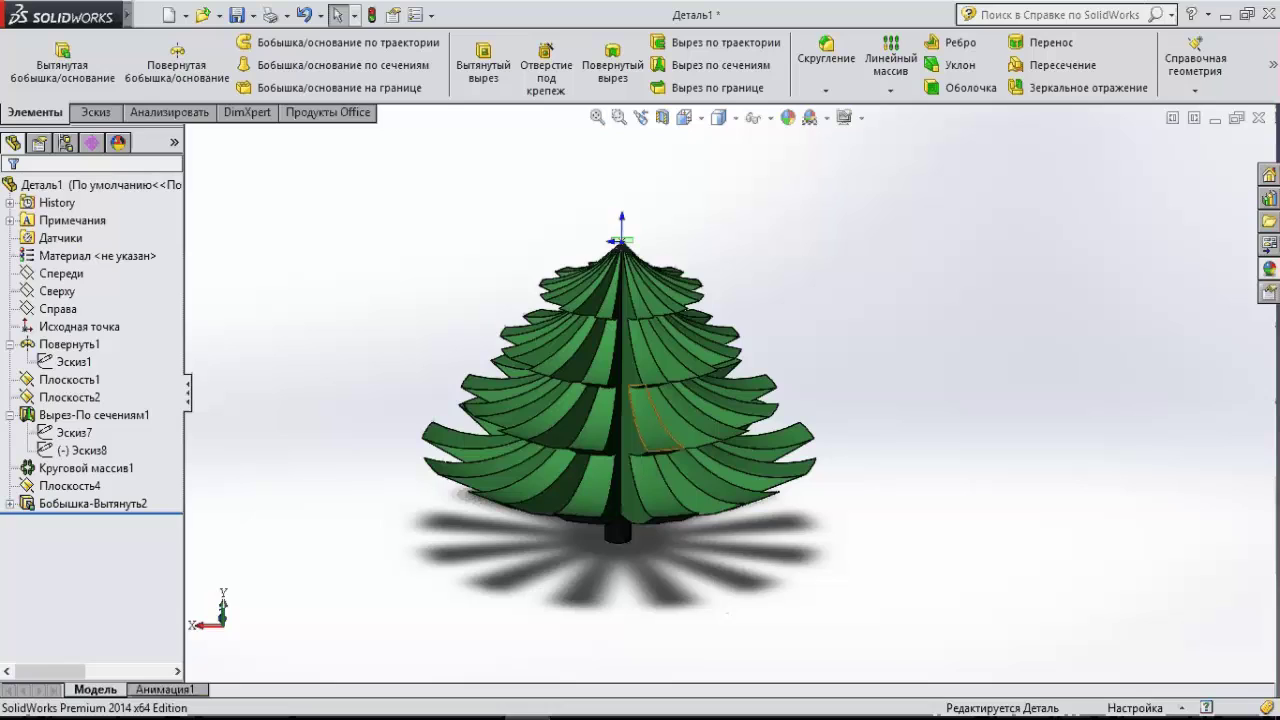
scroll(640, 400, down, 1)
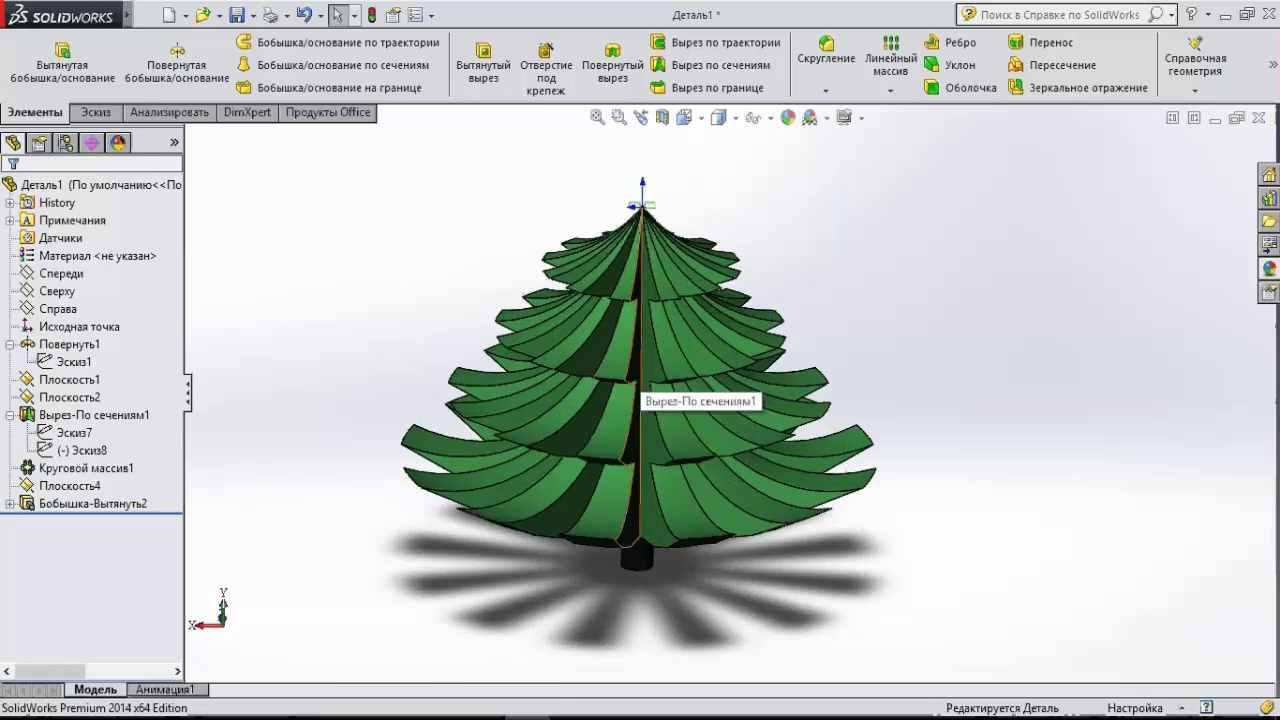
mouse_move(714, 357)
middle_down()
mouse_move(760, 330)
mouse_move(600, 480)
middle_up()
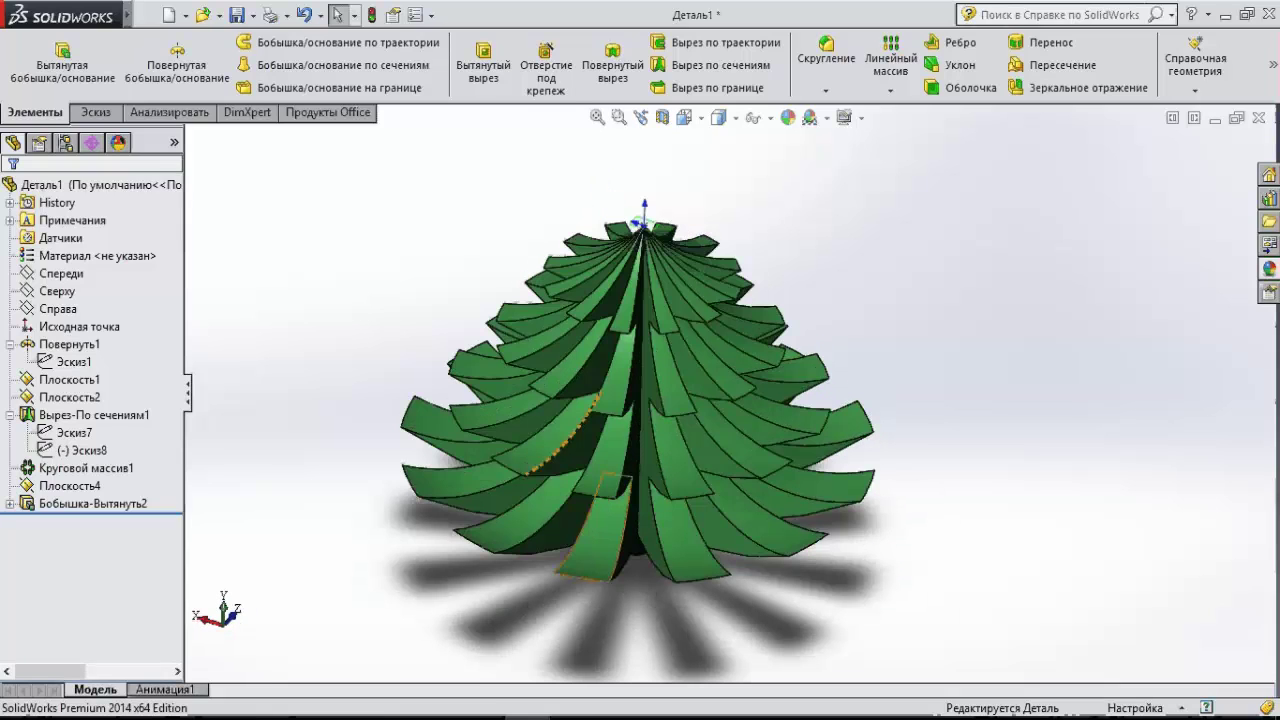